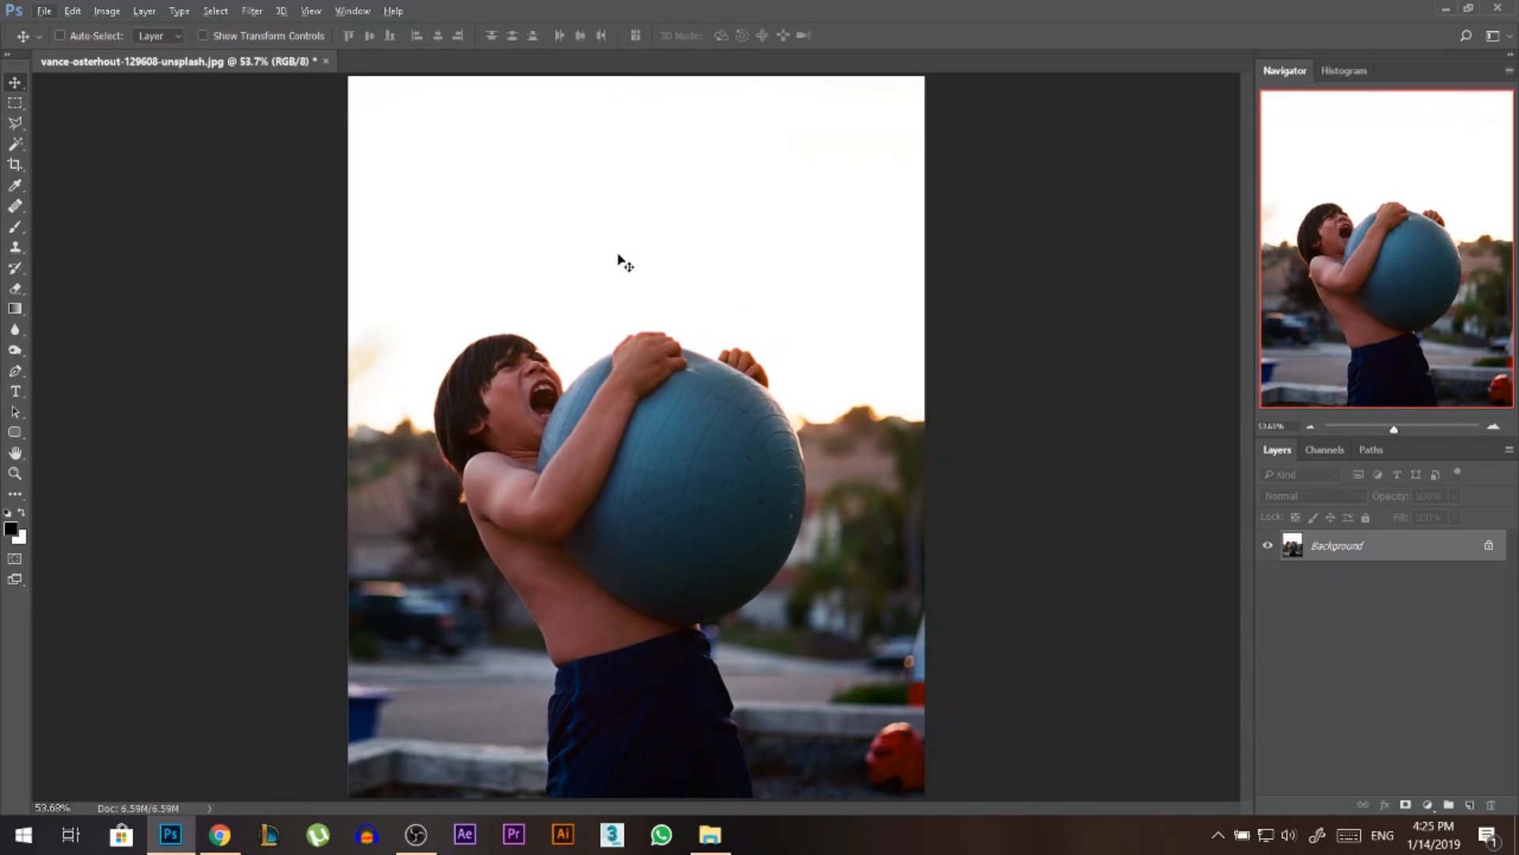
Select the bright sky with the Magic Wand, adding the tinted patch near the photo's left edge.
left_click(14, 143)
left_click(544, 296)
left_click(365, 369, "shift")
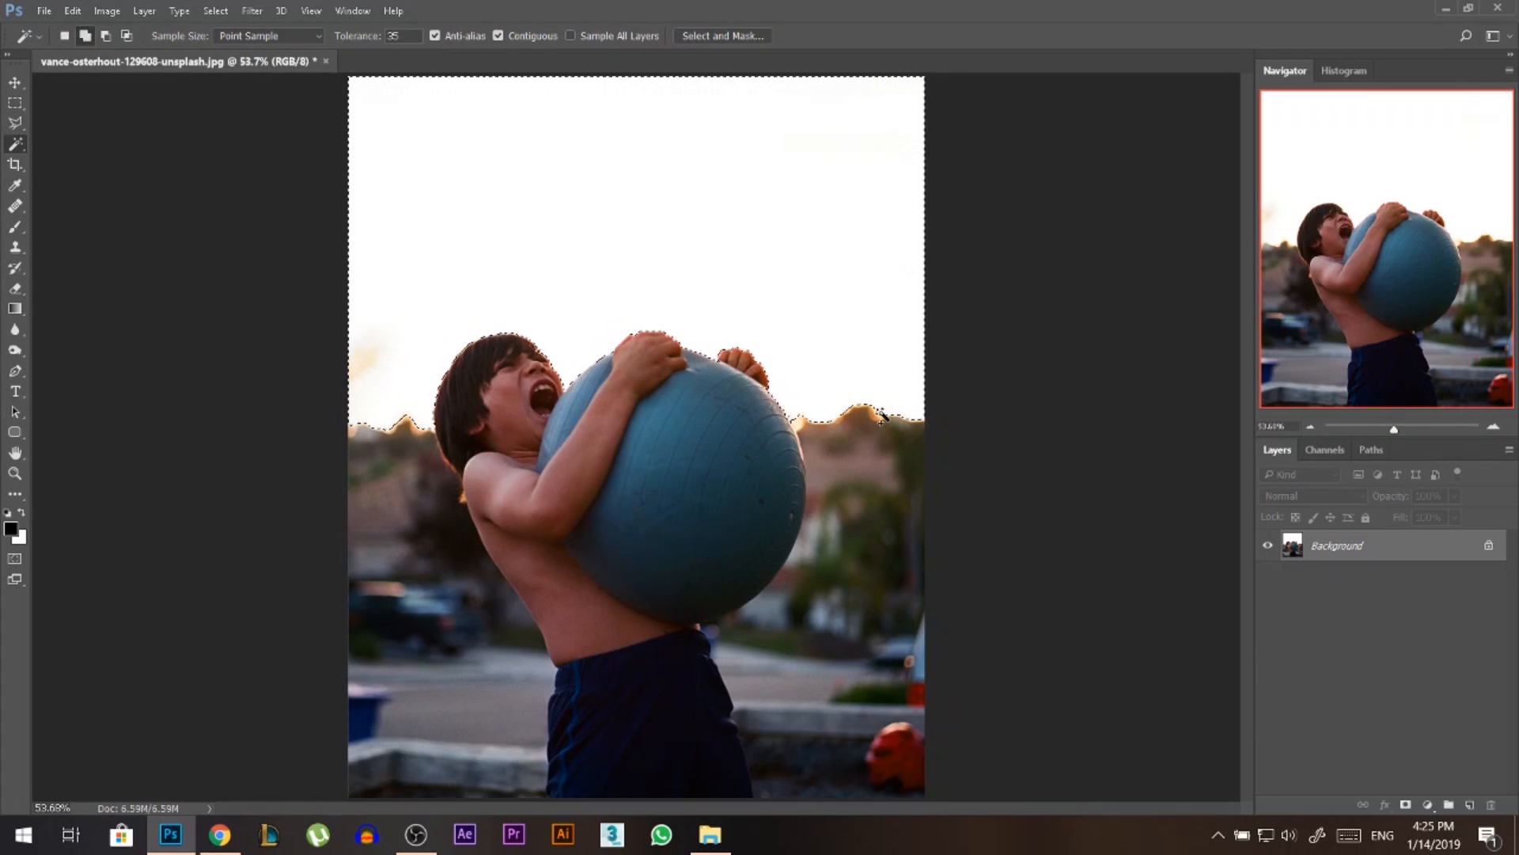
Subtract the ball's right rim from the sky selection with the Polygonal Lasso.
scroll(801, 416, "up", 5)
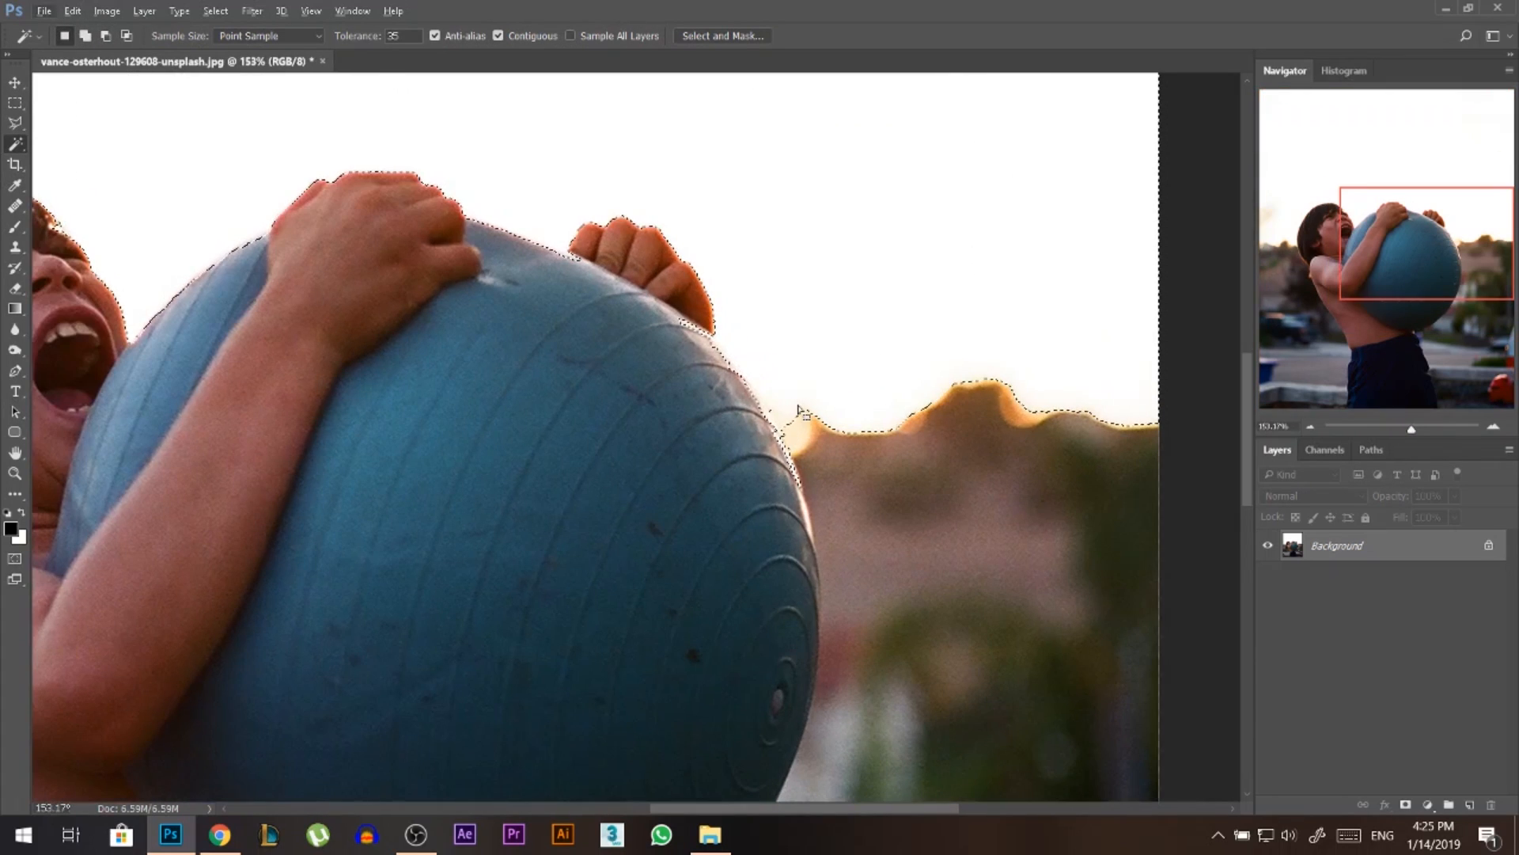
scroll(803, 417, "down", 2)
key("l")
scroll(863, 386, "up", 3)
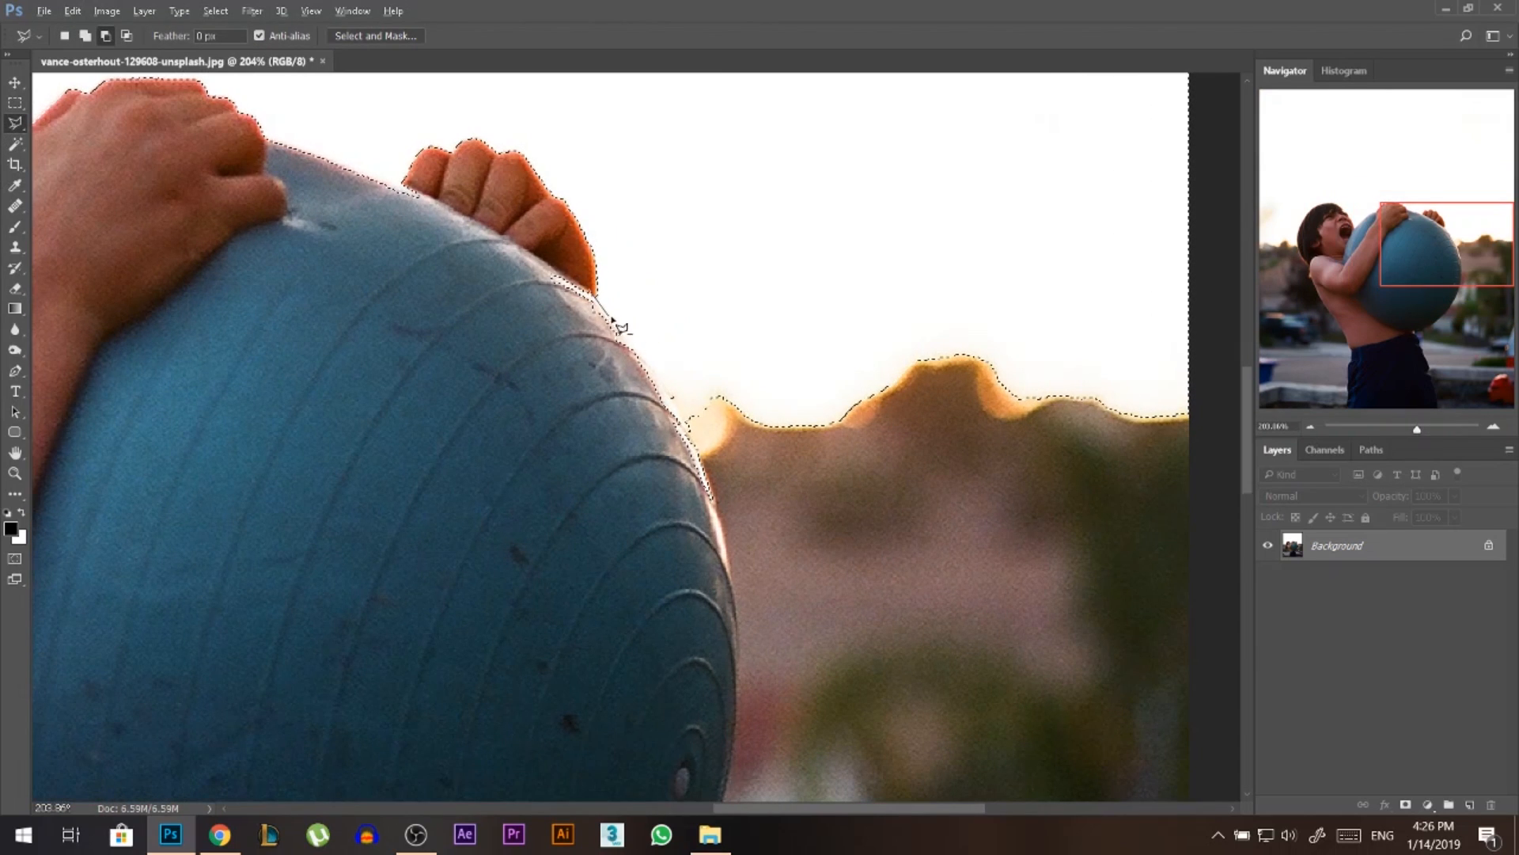
left_click(681, 415)
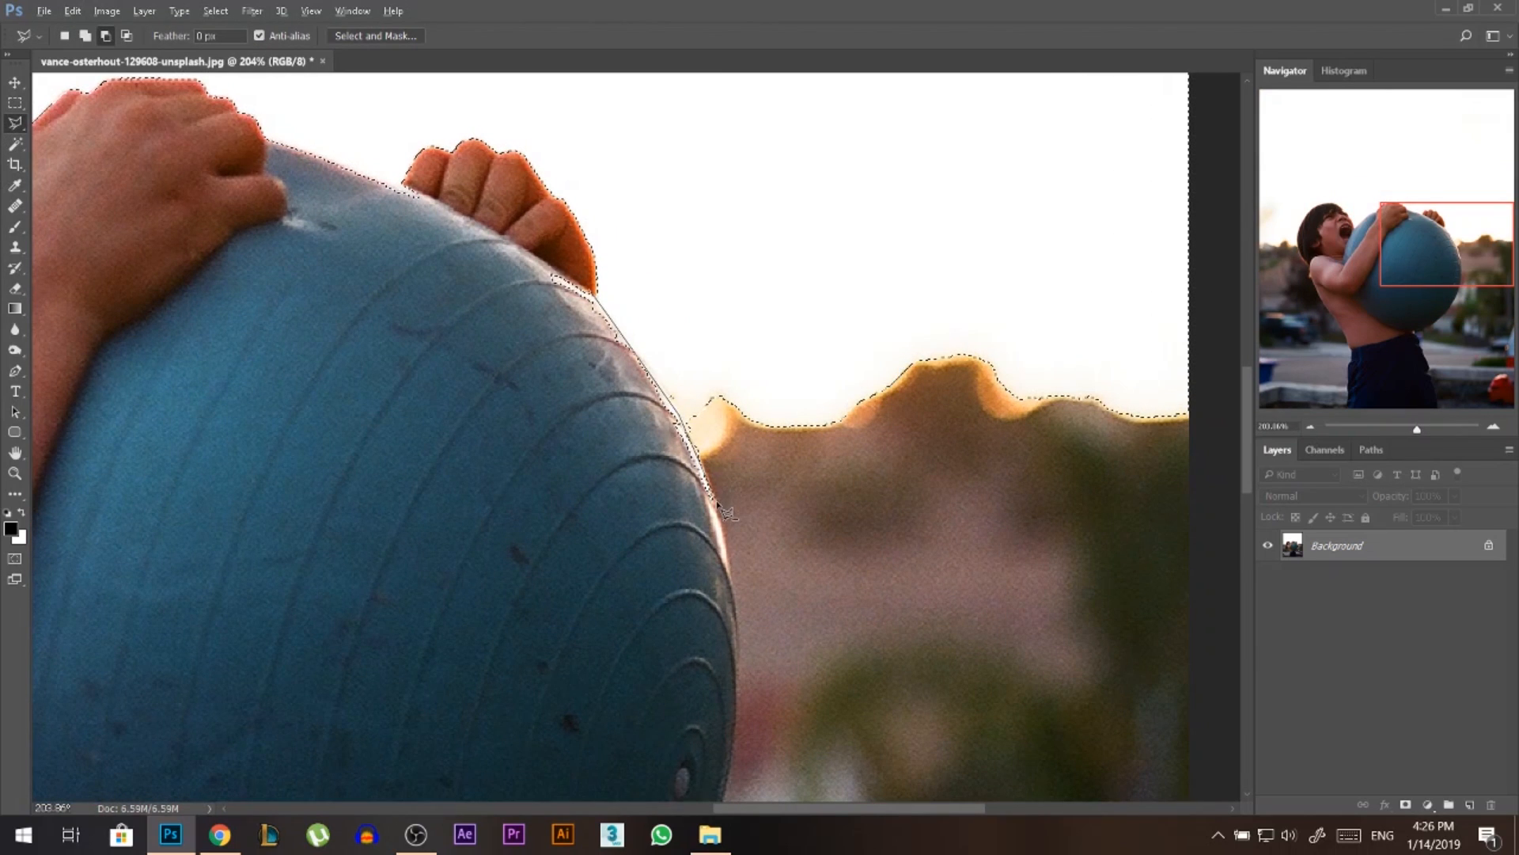
left_click(498, 560)
double_click(436, 280)
Subtract the ball's upper edge below and between the boy's hands from the sky selection with the Polygonal Lasso.
scroll(880, 415, "down", 2)
scroll(689, 312, "up", 3)
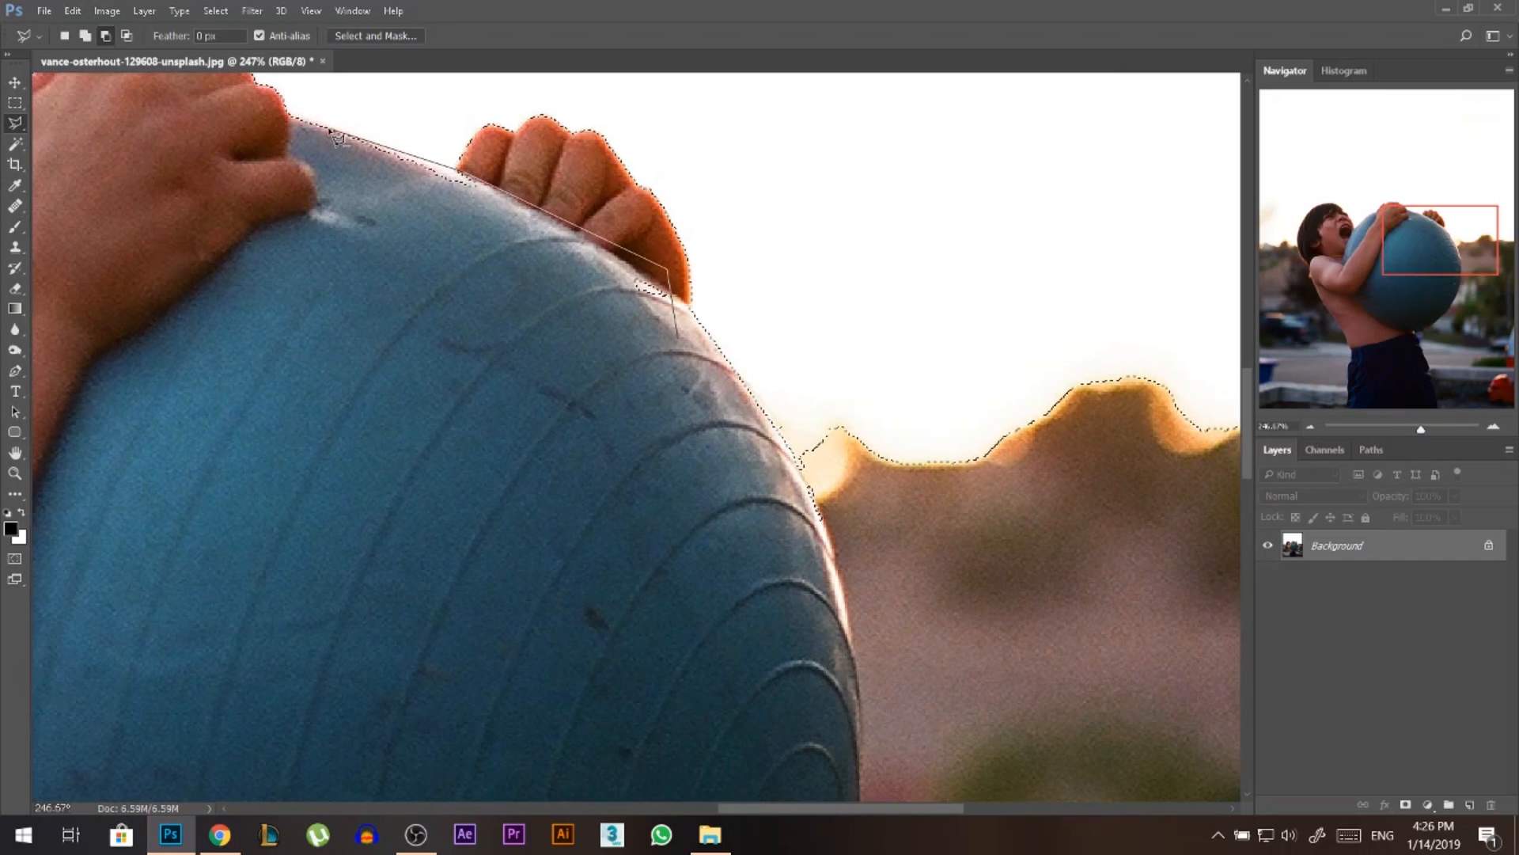
left_click(244, 159)
left_click(282, 361)
double_click(679, 552)
Add a layer mask from the selection and invert it to hide the sky.
scroll(1052, 297, "down", 4)
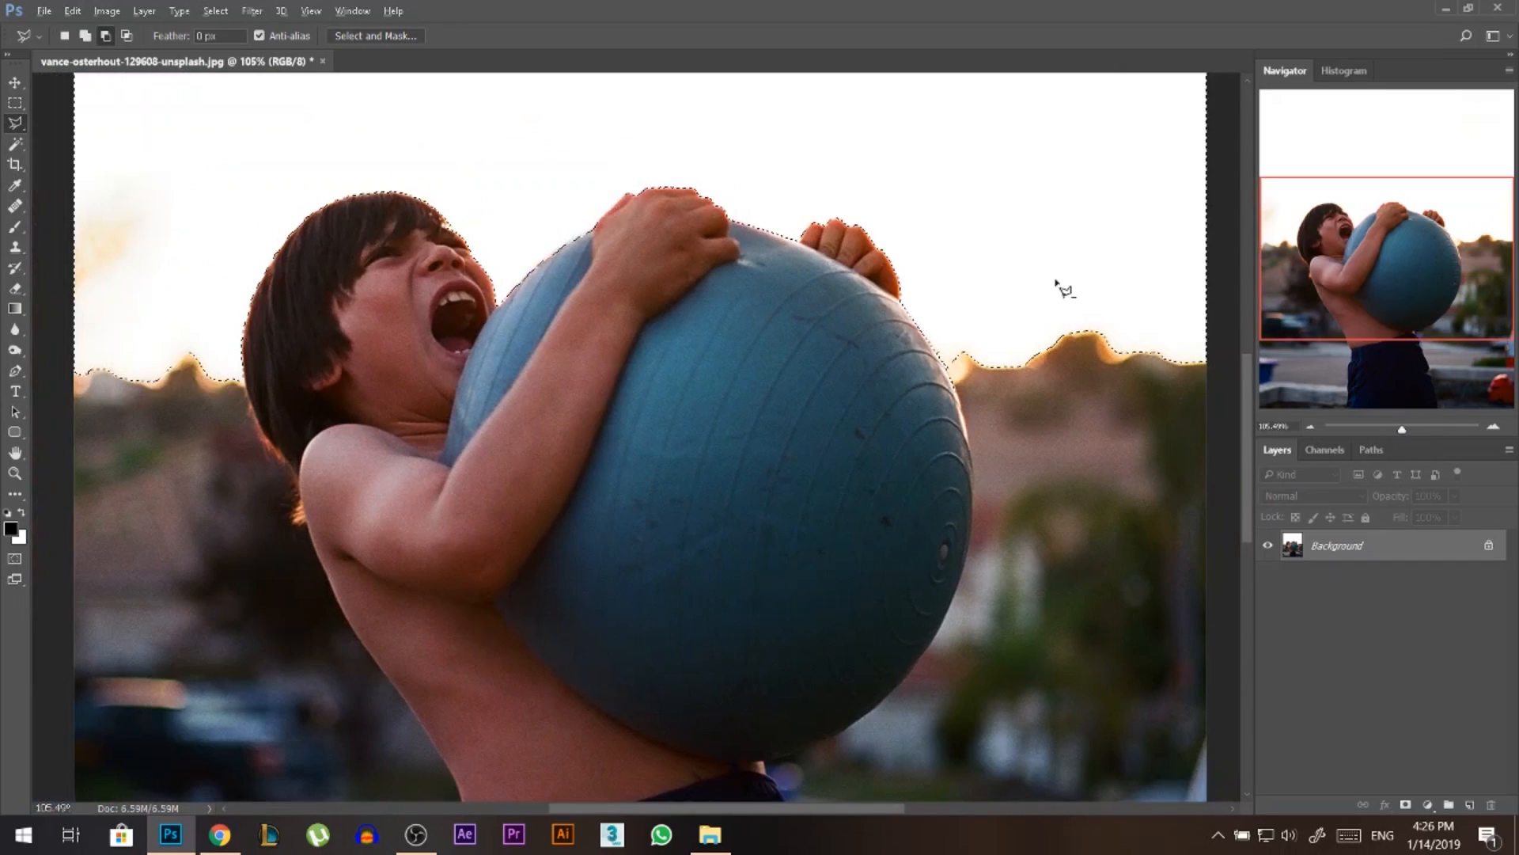
scroll(236, 445, "up", 1)
scroll(246, 453, "down", 5)
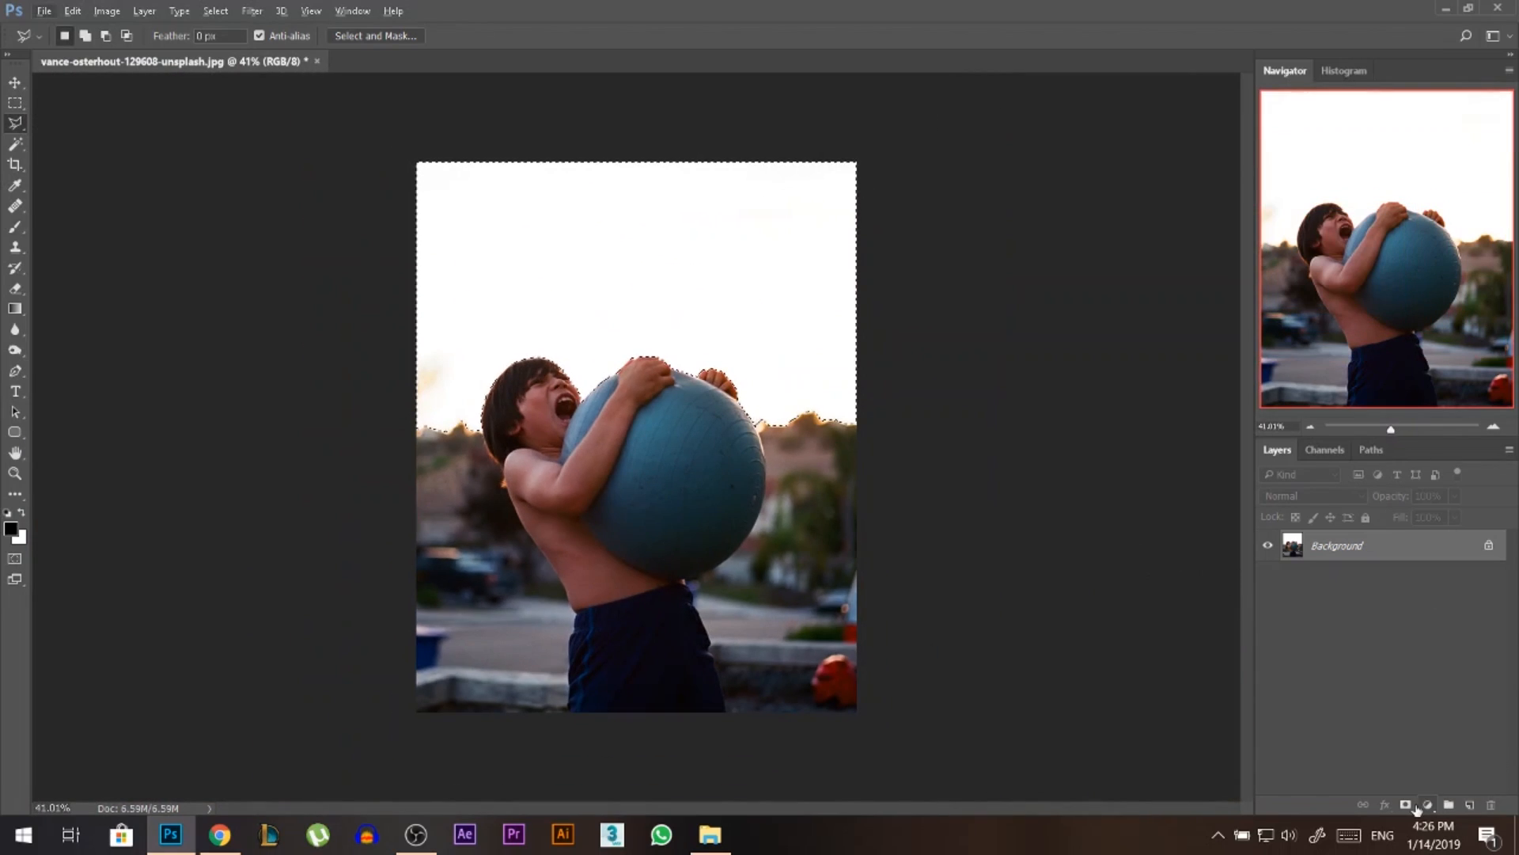
left_click(1407, 806)
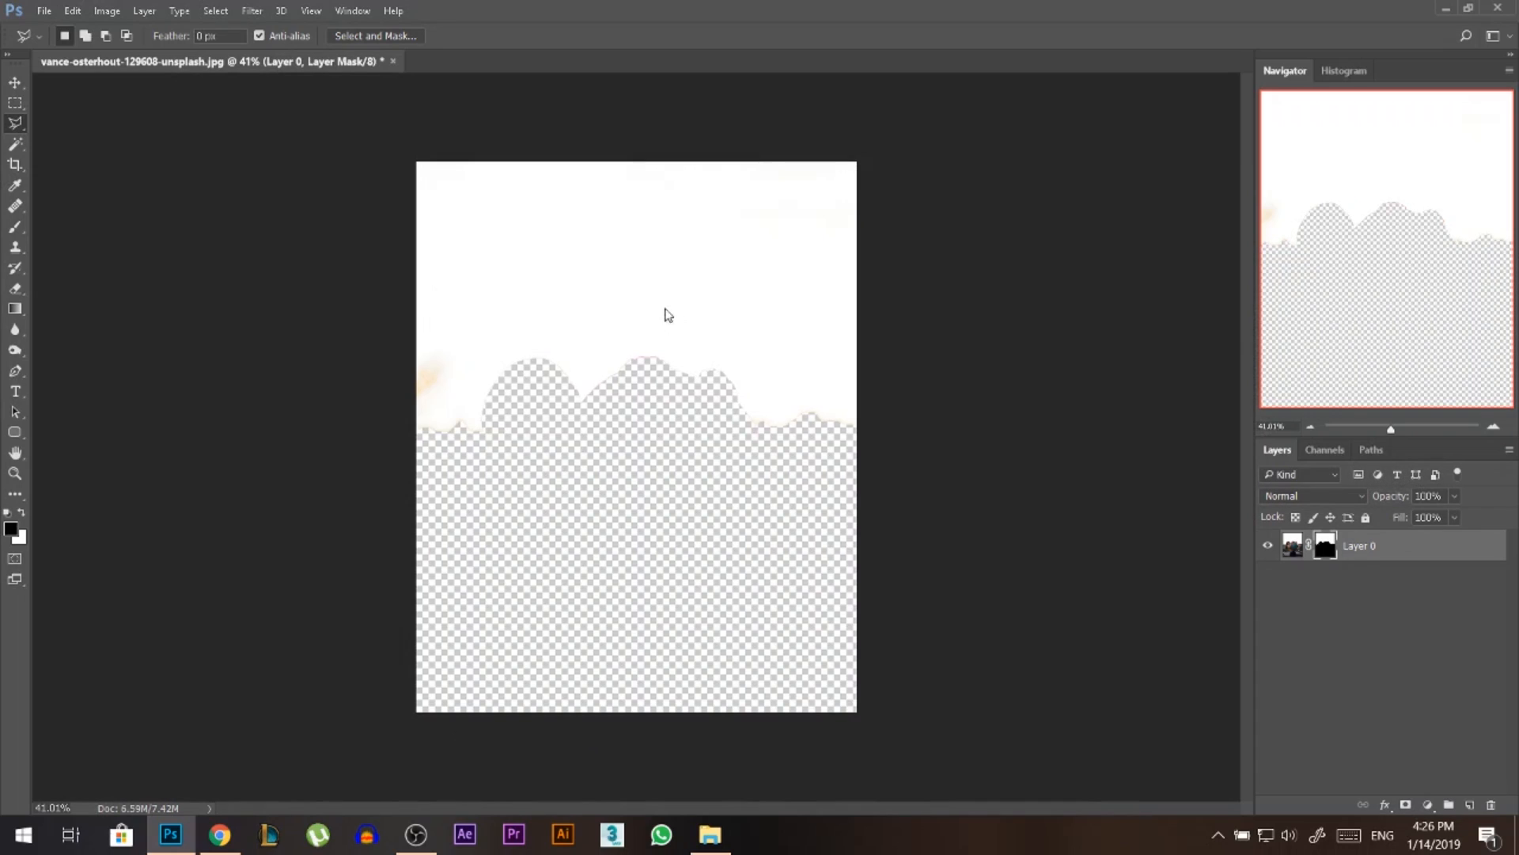
key("ctrl+i")
key("v")
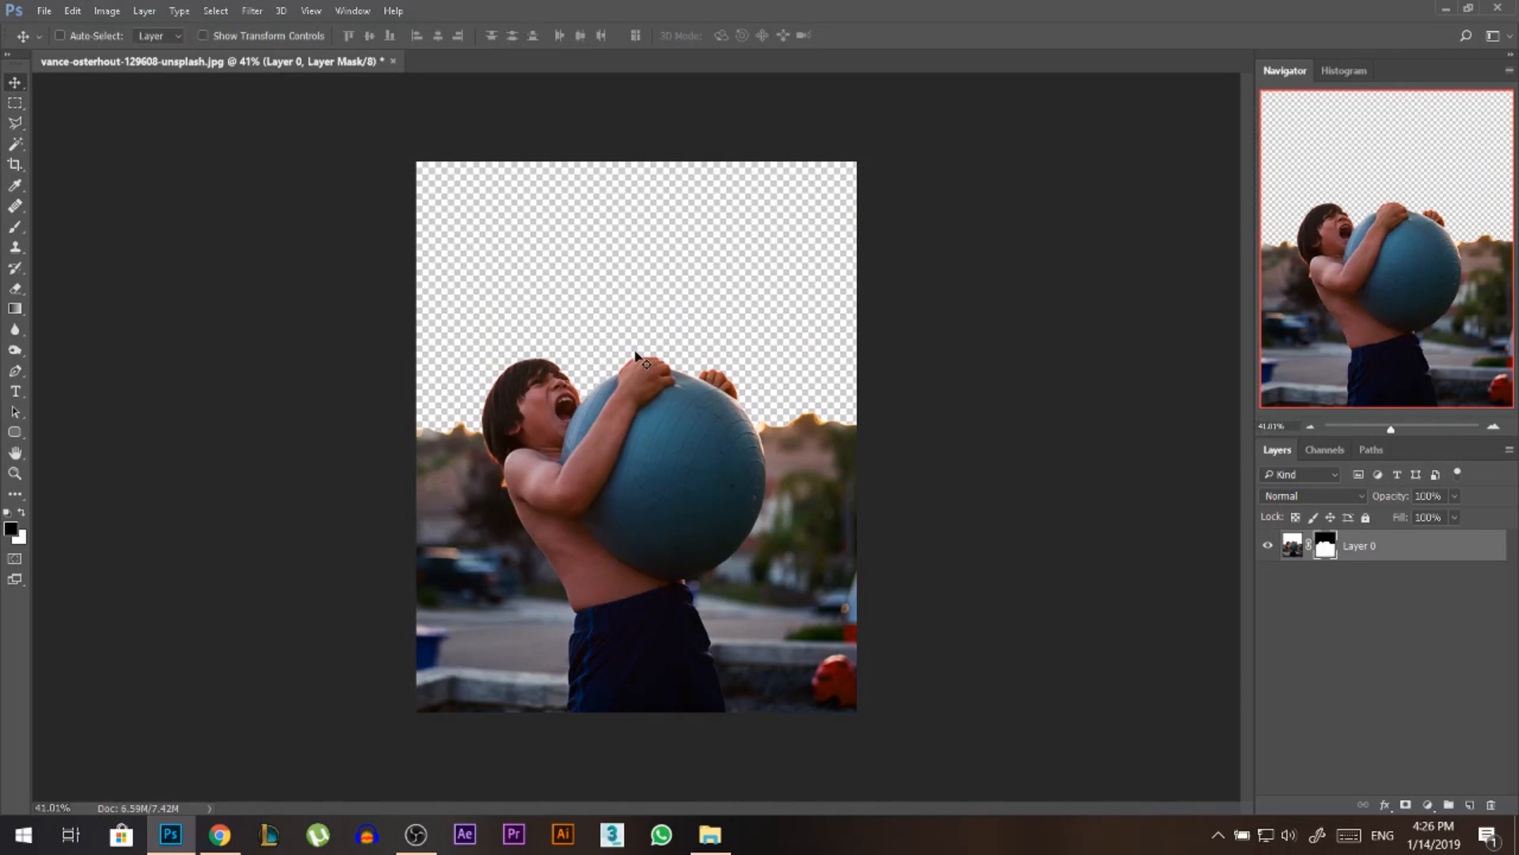
Place the roland-denes-973759-unsplash sky image from the Earth folder into the document and move it up over the sky area.
scroll(636, 355, "up", 1)
mouse_move(723, 844)
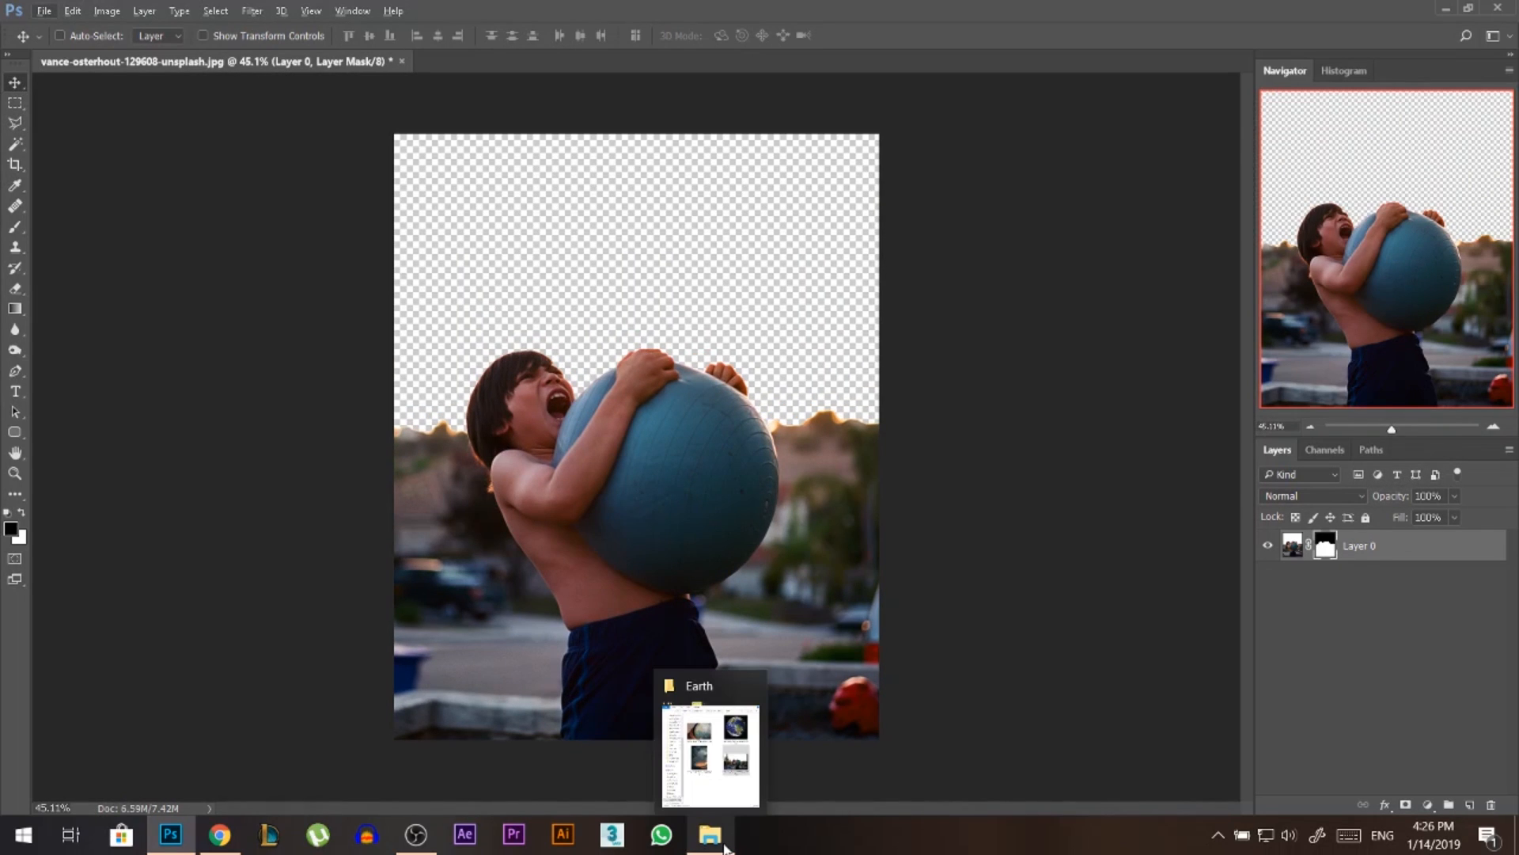
left_click(724, 761)
left_click_drag(942, 415, 553, 412)
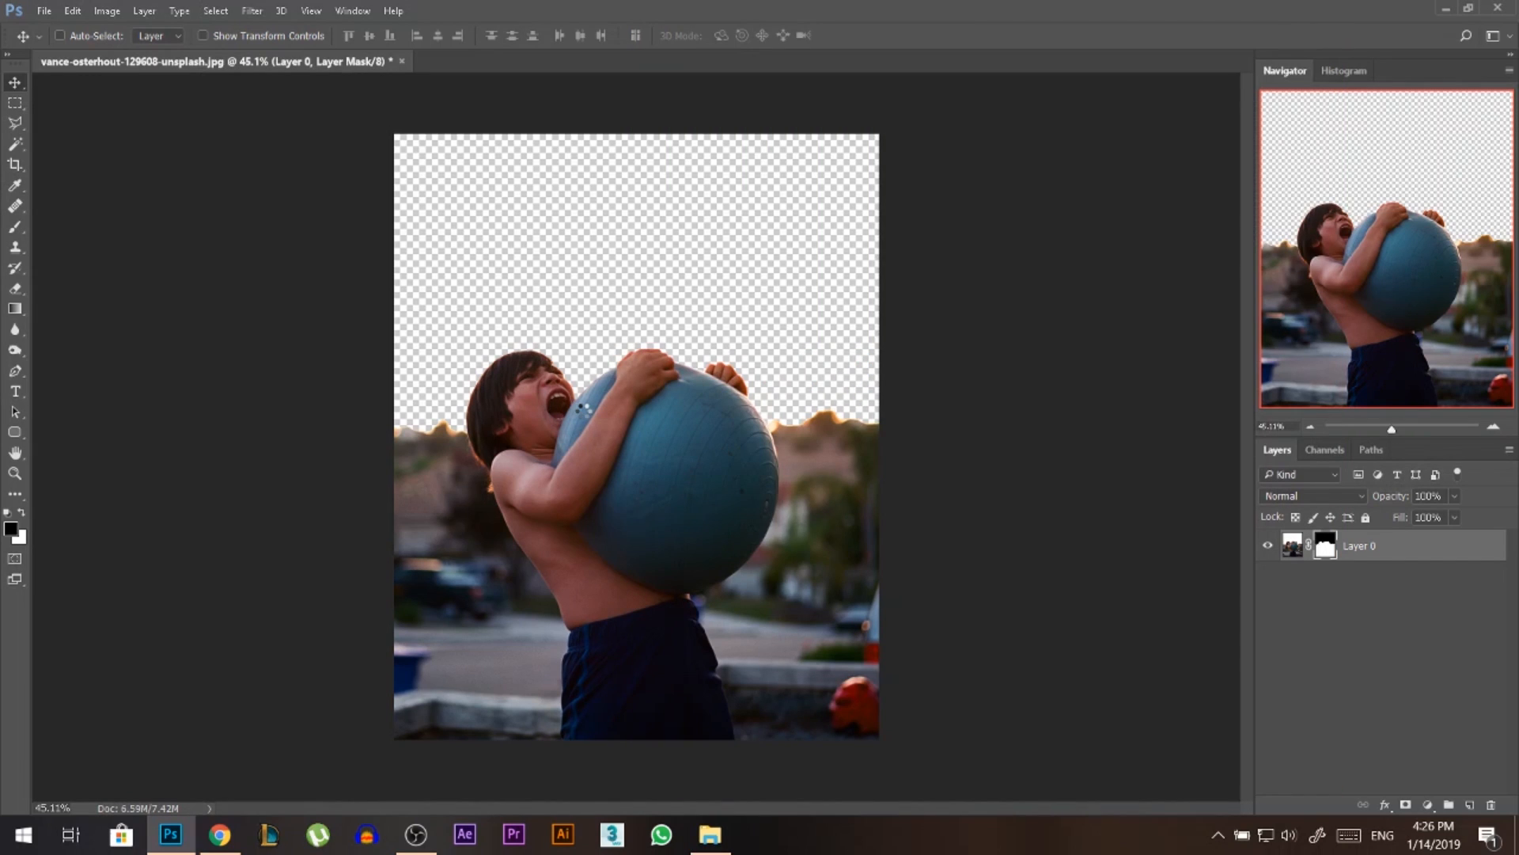
key("Return")
left_click_drag(684, 526, 683, 283)
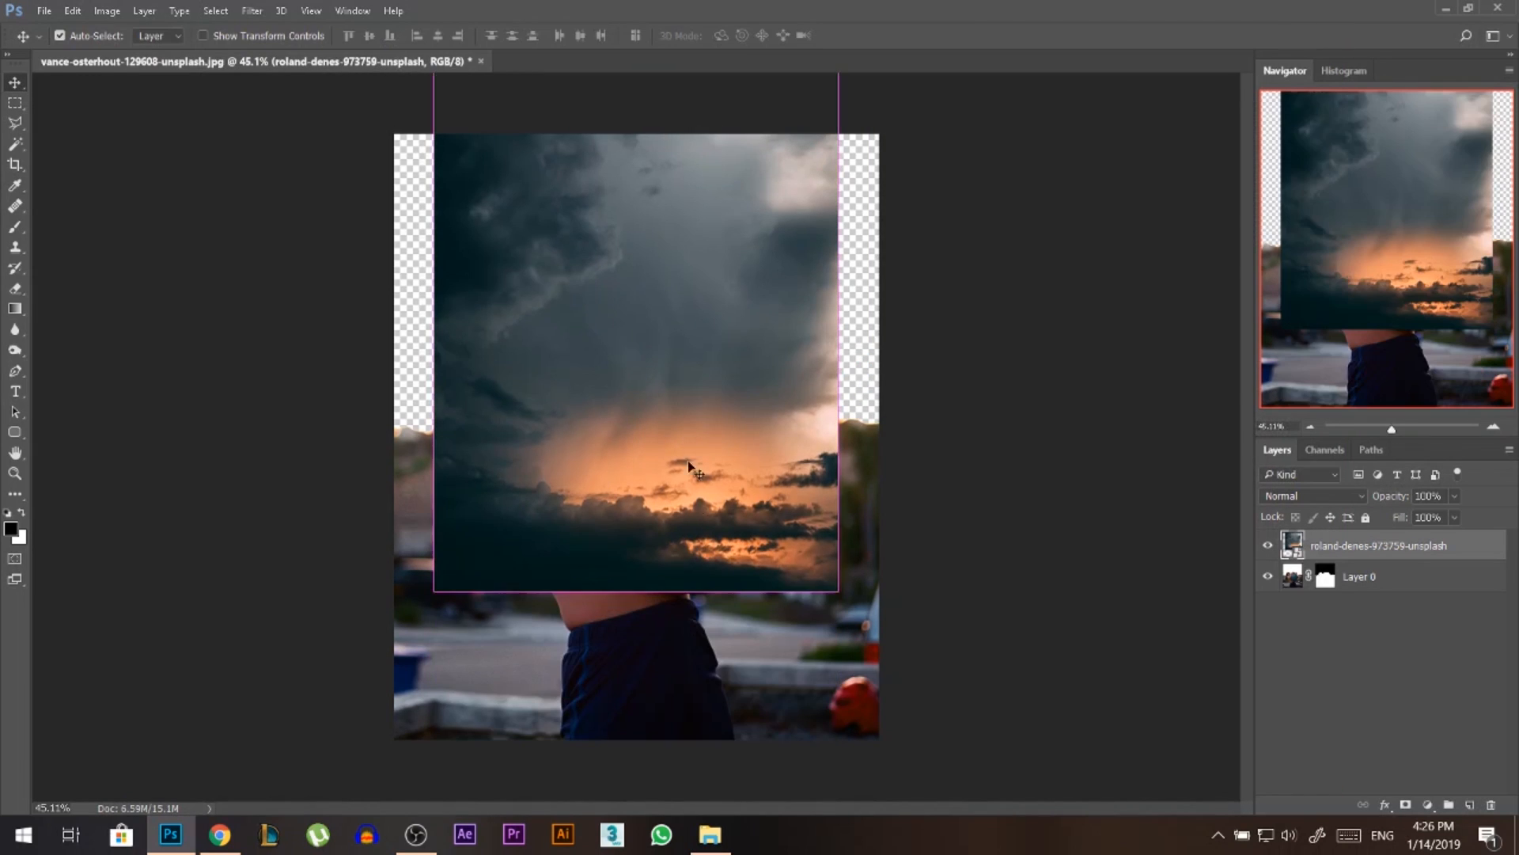
Compress the sky image's height to about 20.53% and move its layer below Layer 0.
key("ctrl+t")
mouse_move(637, 510)
left_mouse_down()
mouse_move(640, 534)
mouse_move(643, 519)
left_mouse_up()
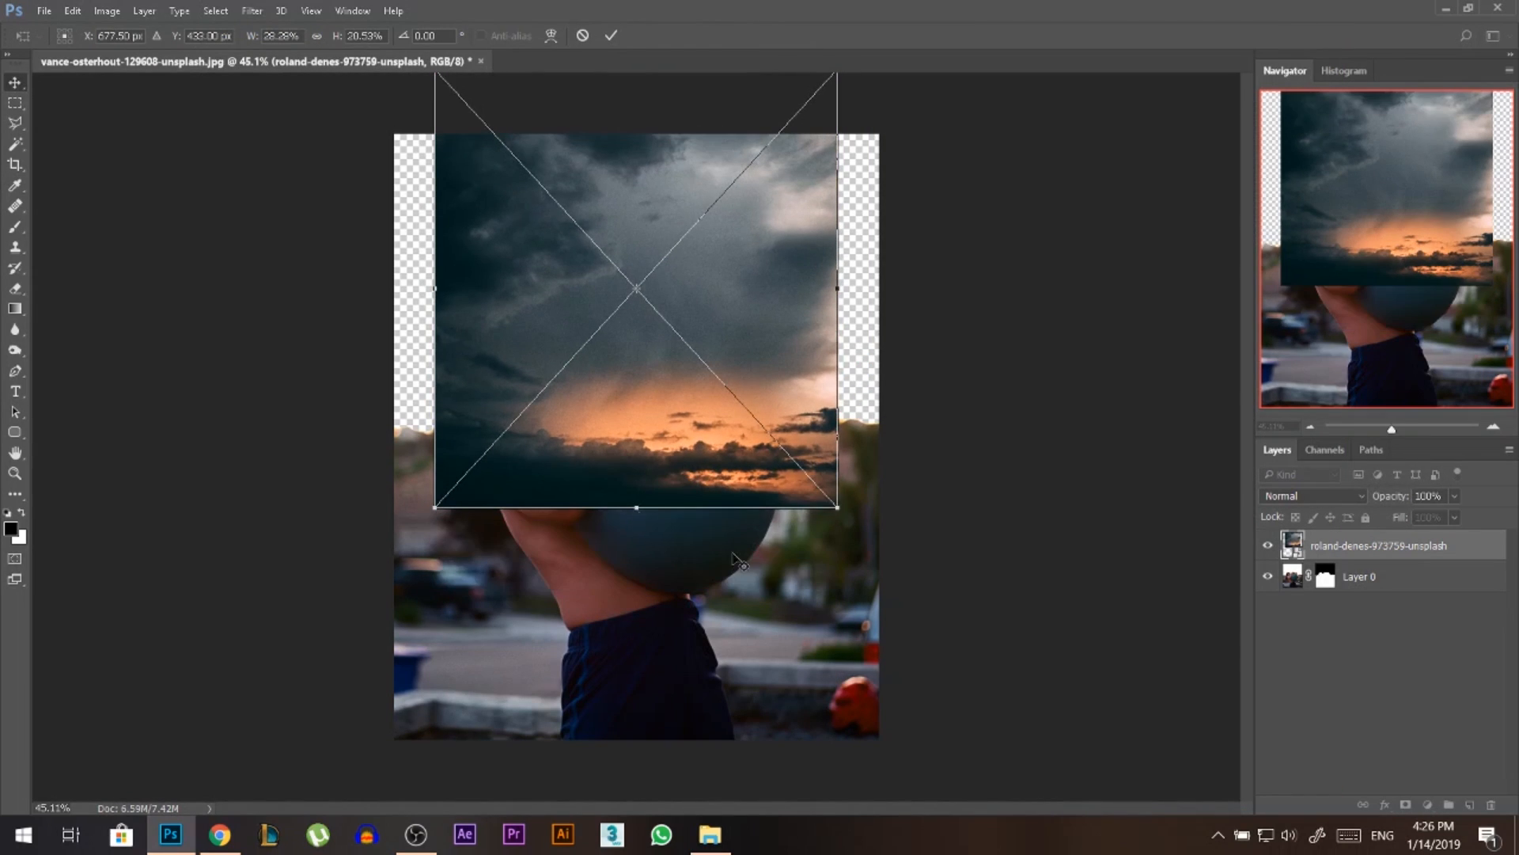
key("Return")
left_click_drag(1332, 552, 1338, 592)
Rotate the sky image to about -76.11° and scale it to about 37.80% by 29.16% so it fills the background.
mouse_move(706, 459)
left_mouse_down()
mouse_move(706, 473)
mouse_move(705, 450)
left_mouse_up()
key("ctrl+t")
left_click_drag(845, 348, 940, 299)
left_click_drag(1020, 259, 1026, 404)
left_click_drag(486, 195, 913, 403)
left_click_drag(1061, 380, 1070, 331)
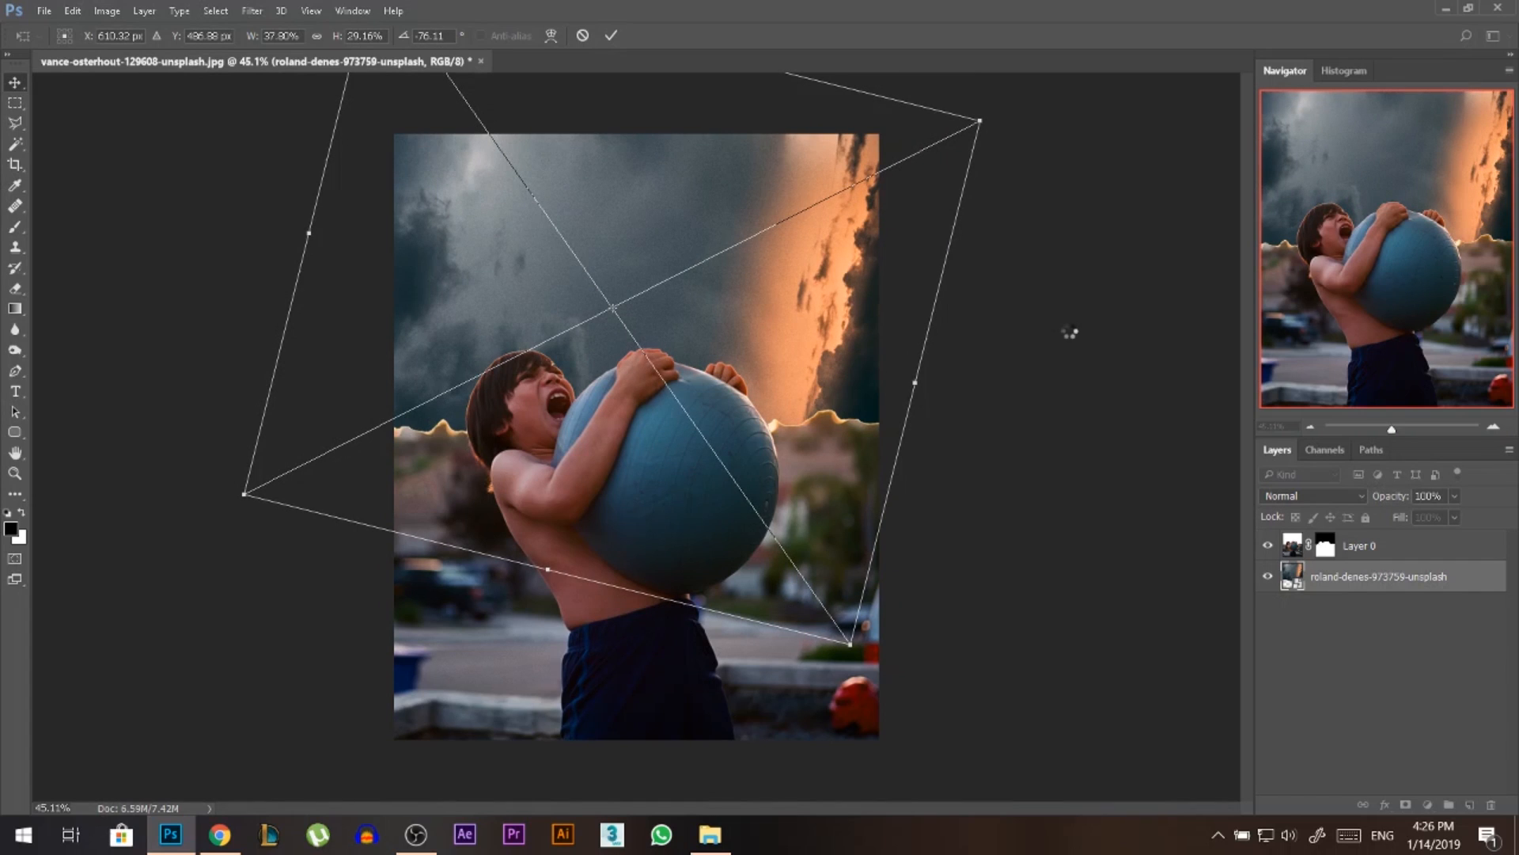
key("Return")
Apply a Gaussian Blur with a radius of 33.2 pixels to the roland-denes-973759-unsplash sky layer.
scroll(809, 363, "up", 3, "alt")
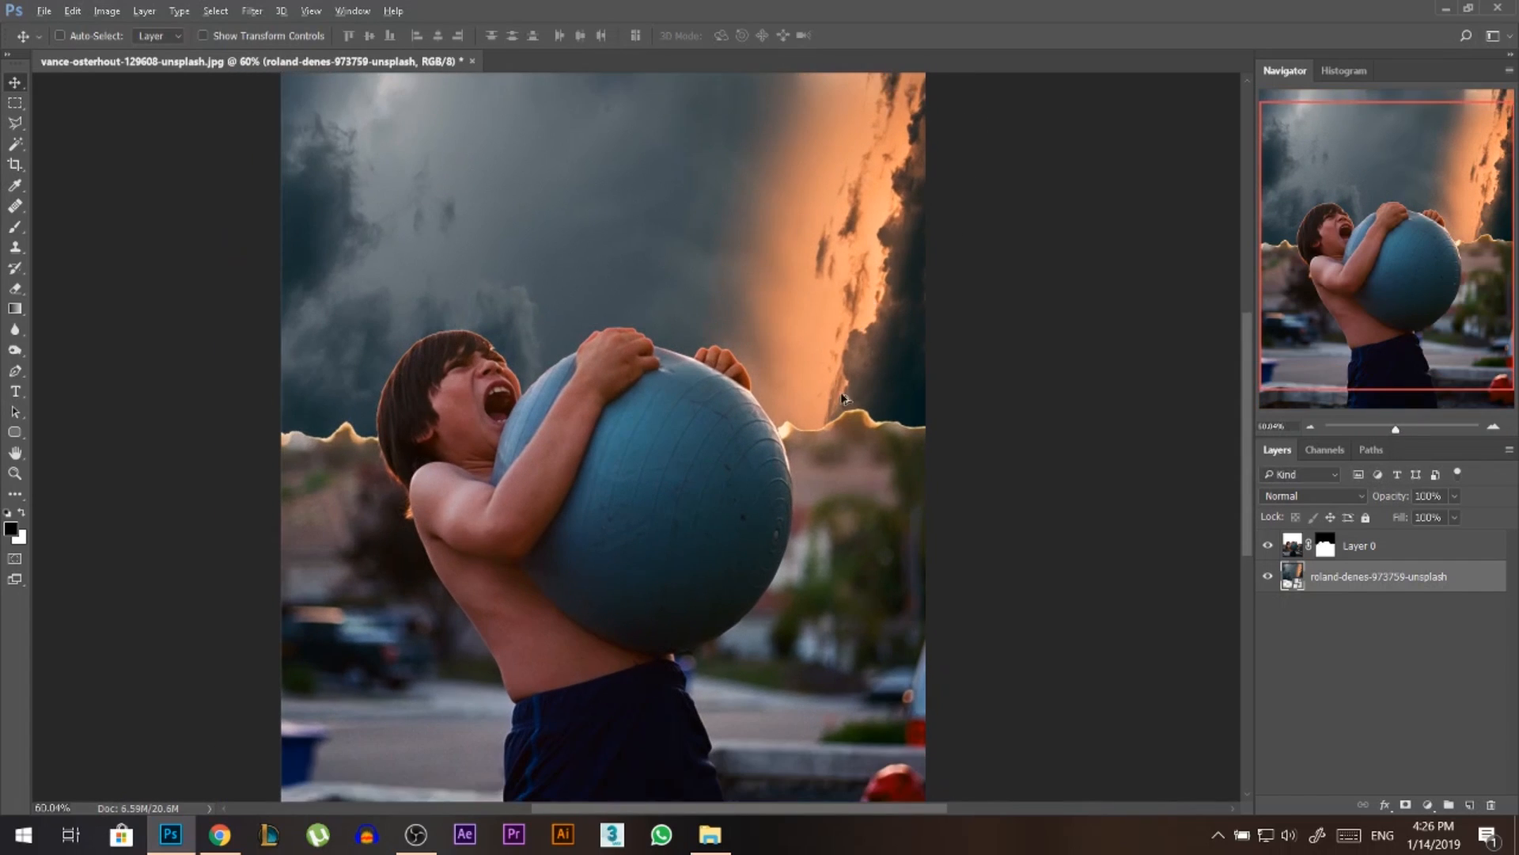
scroll(826, 310, "down", 1, "alt")
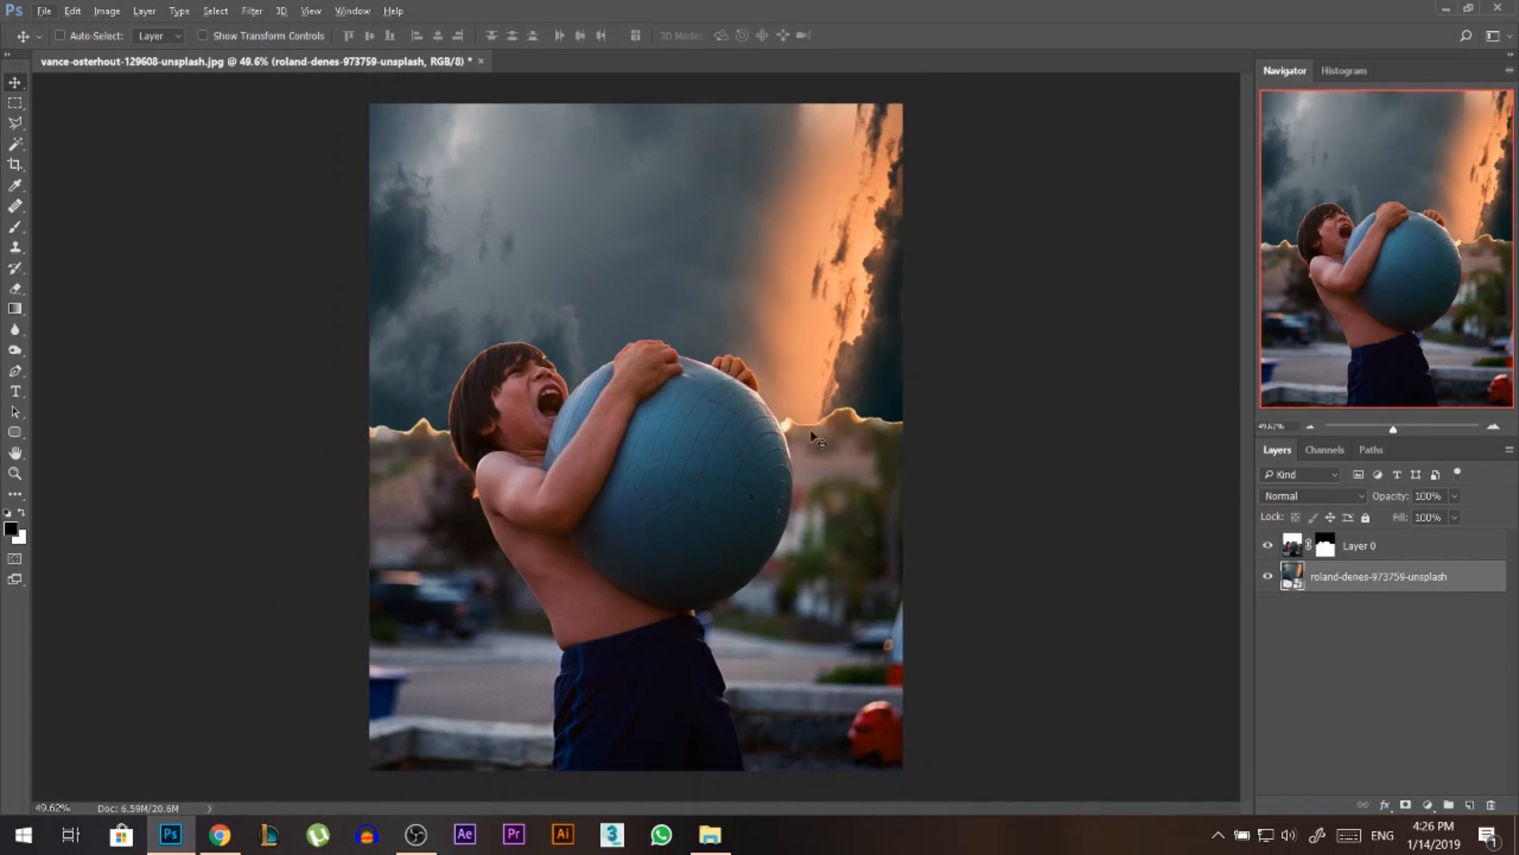
key("alt+bracketright")
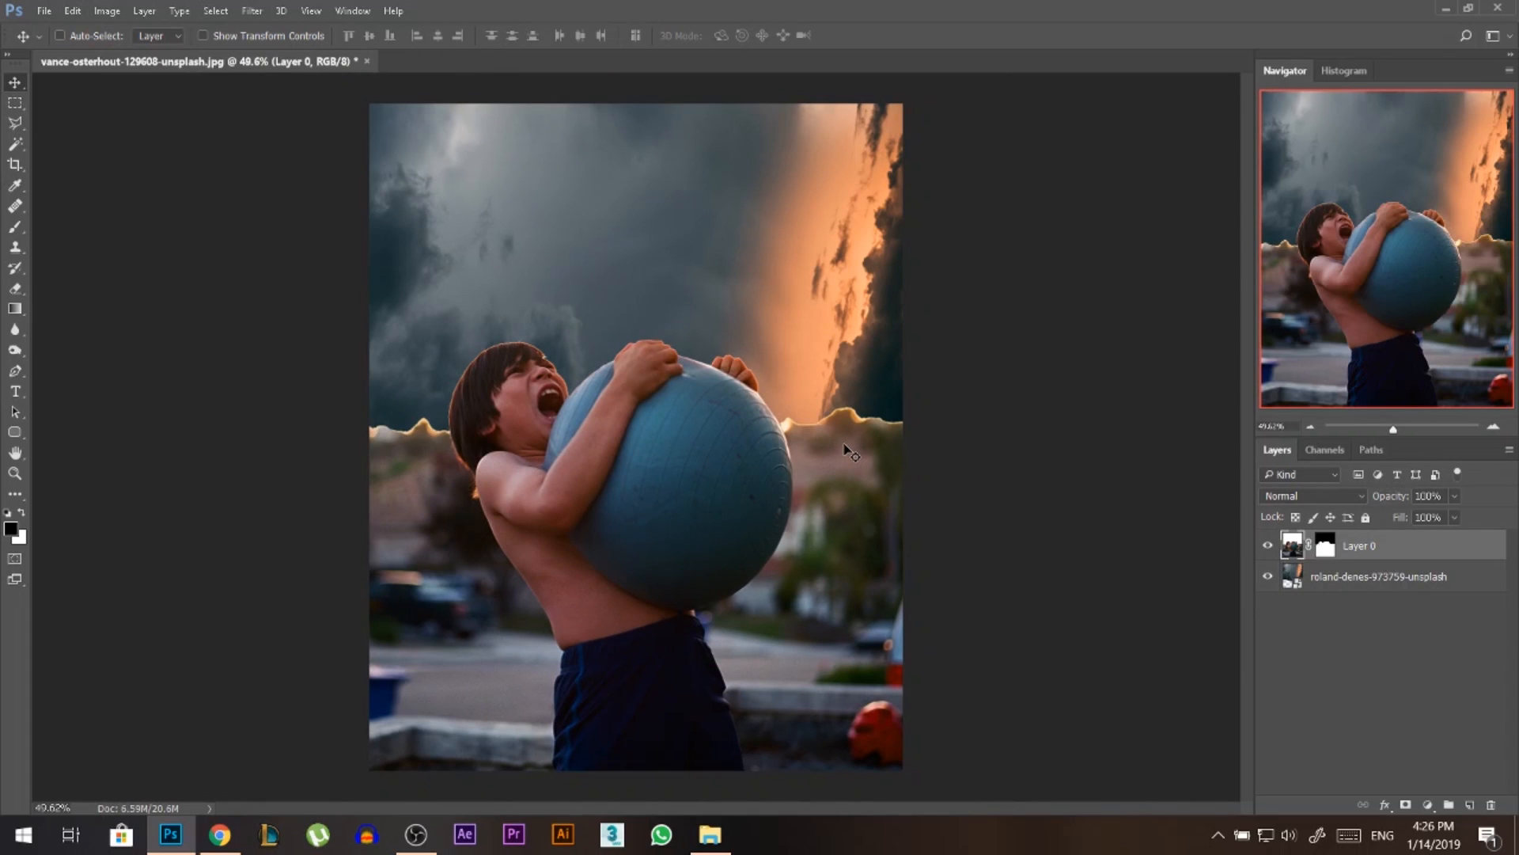
left_click(827, 315, "ctrl")
right_click(1327, 570)
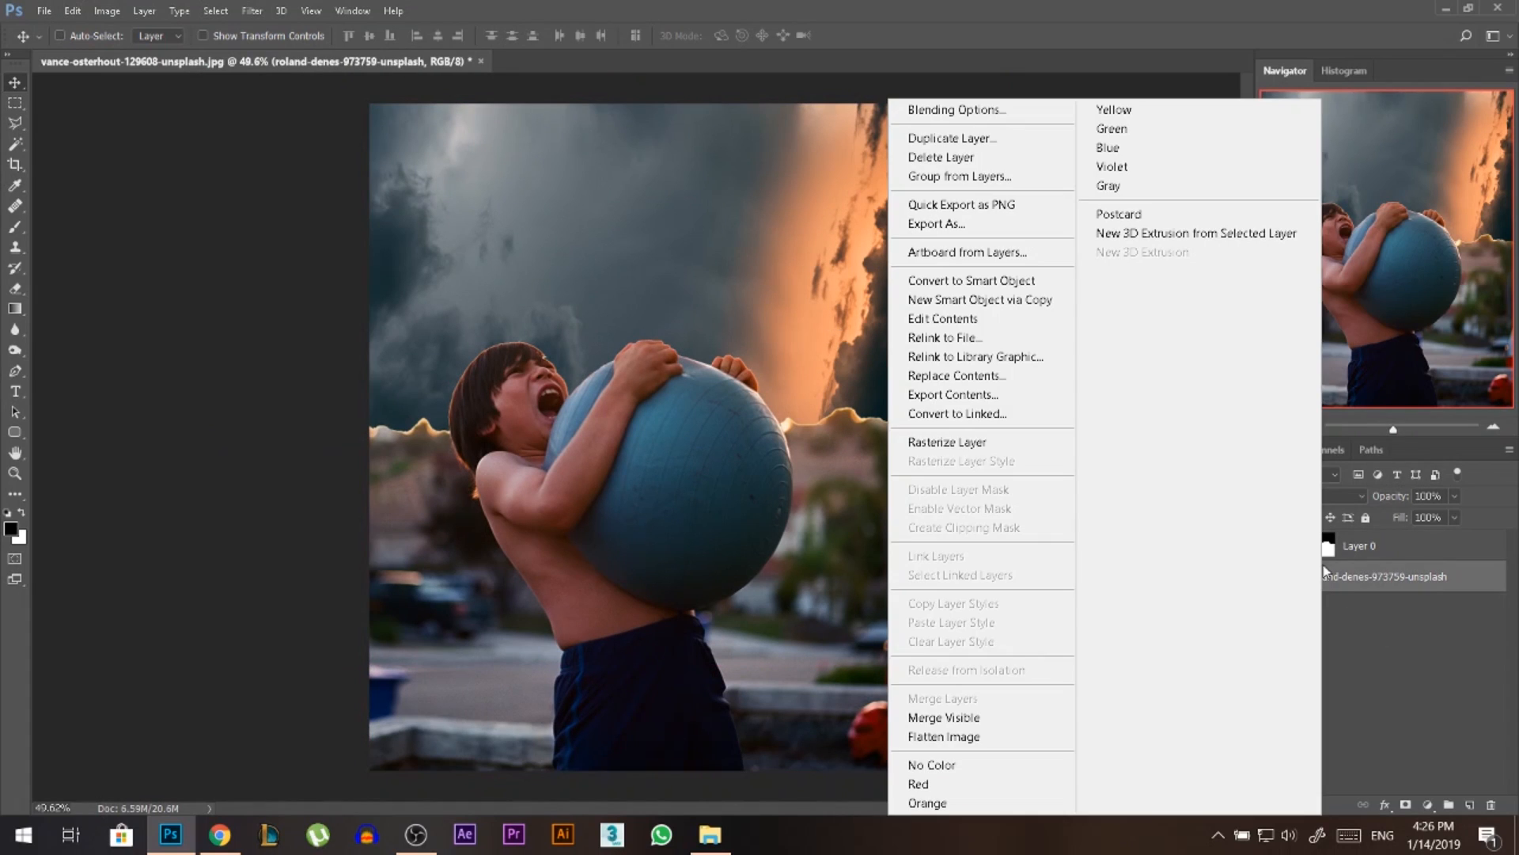
left_click(251, 10)
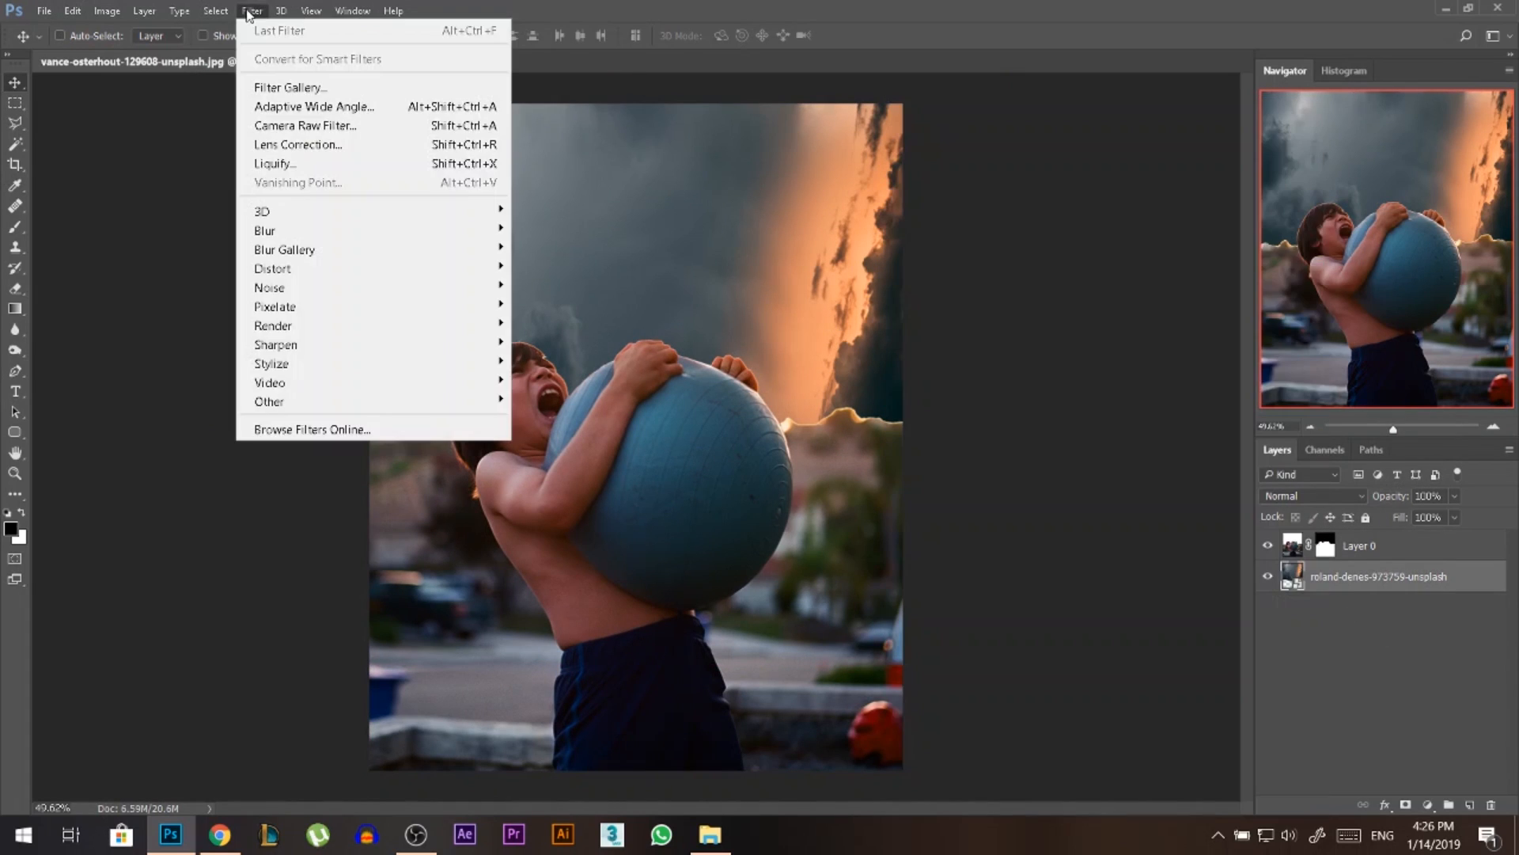
mouse_move(483, 250)
mouse_move(274, 230)
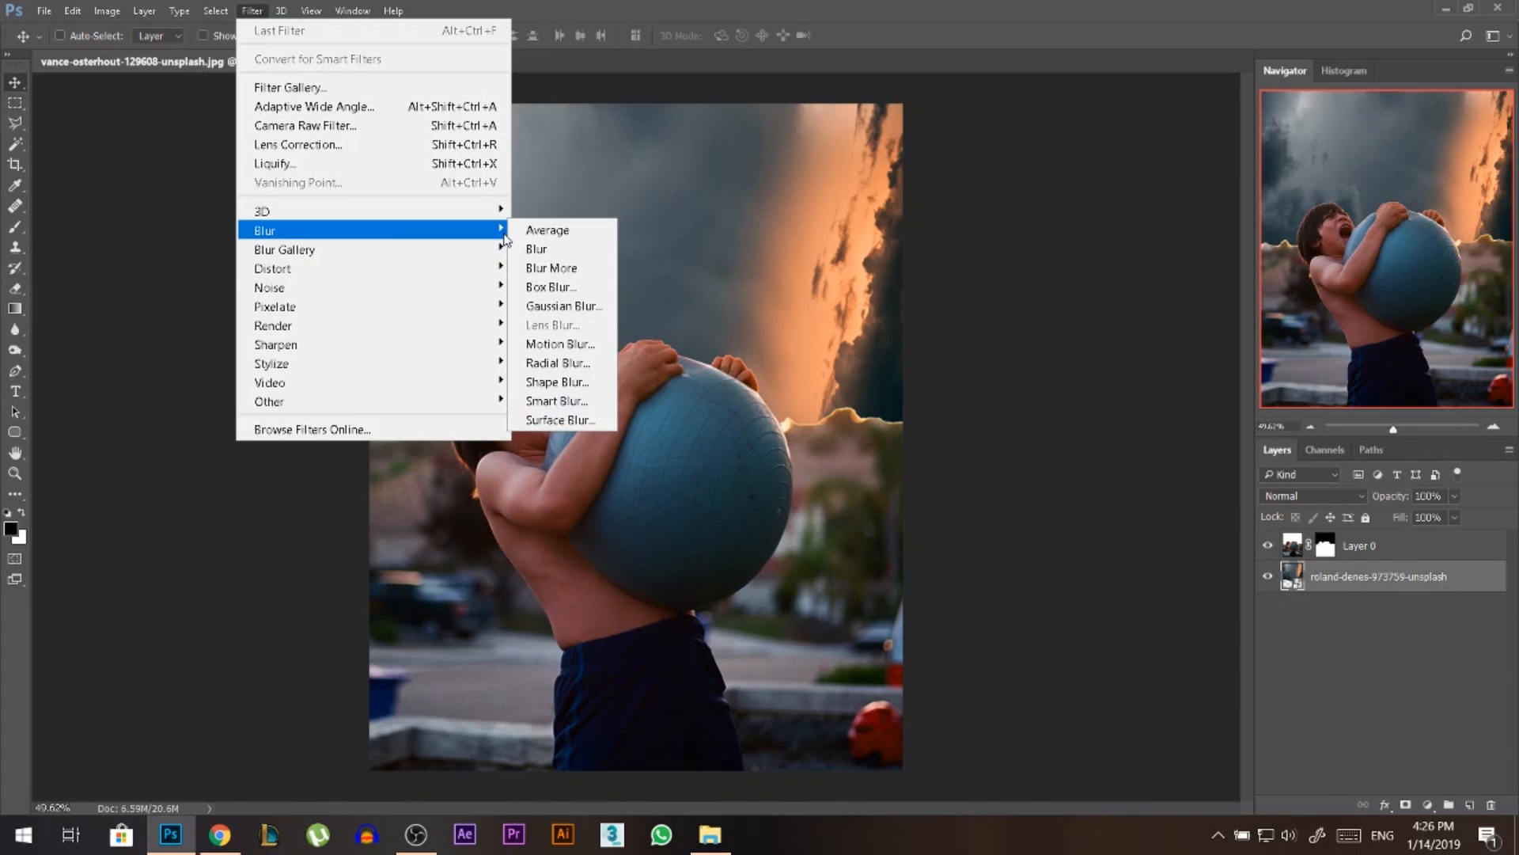
left_click(554, 306)
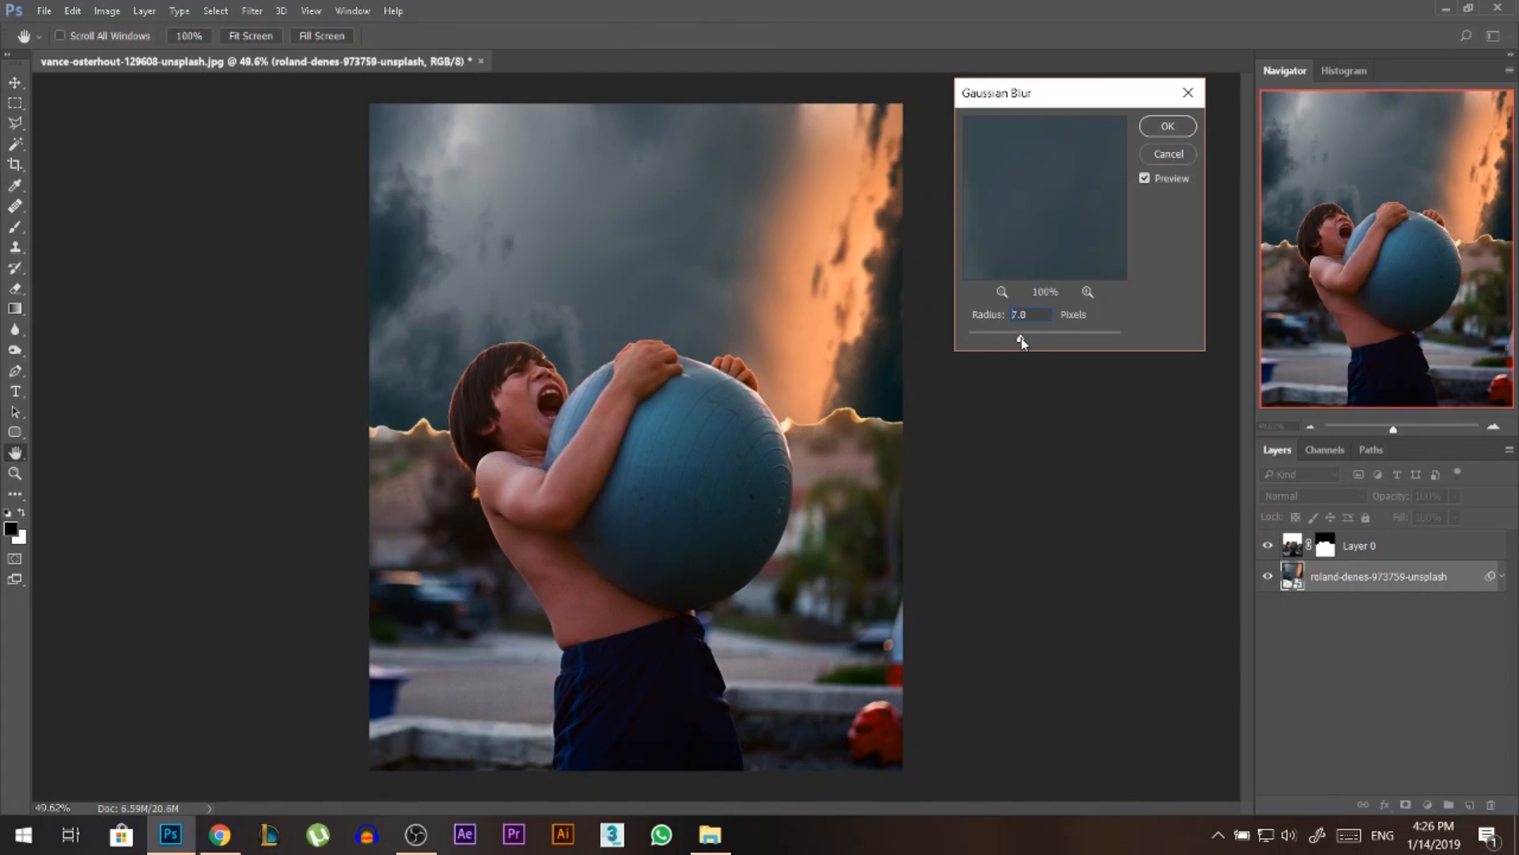
left_click_drag(1037, 341, 1045, 342)
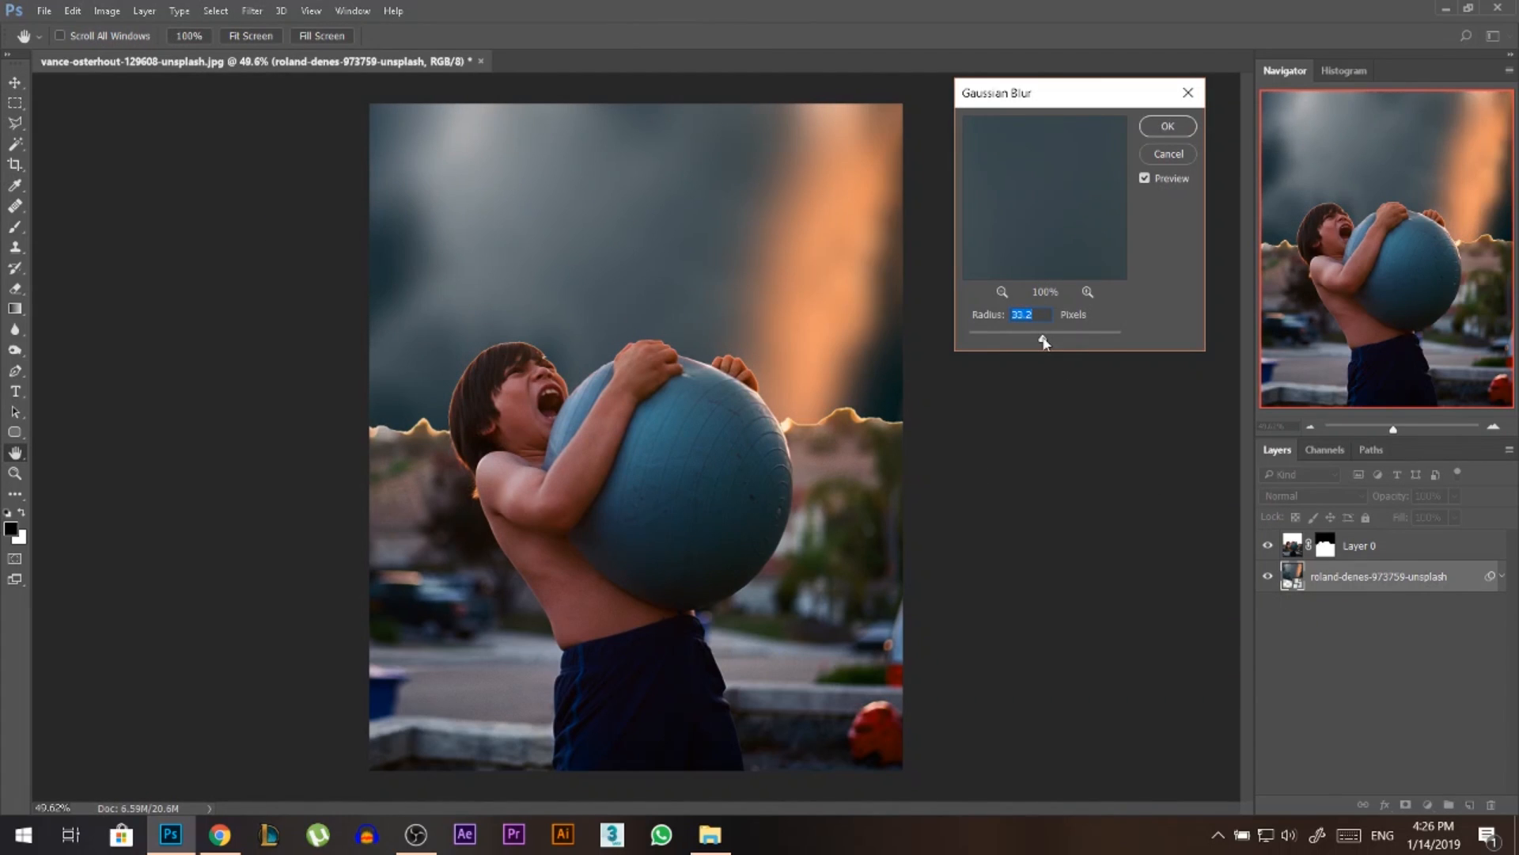
left_click(1162, 128)
left_click(690, 381)
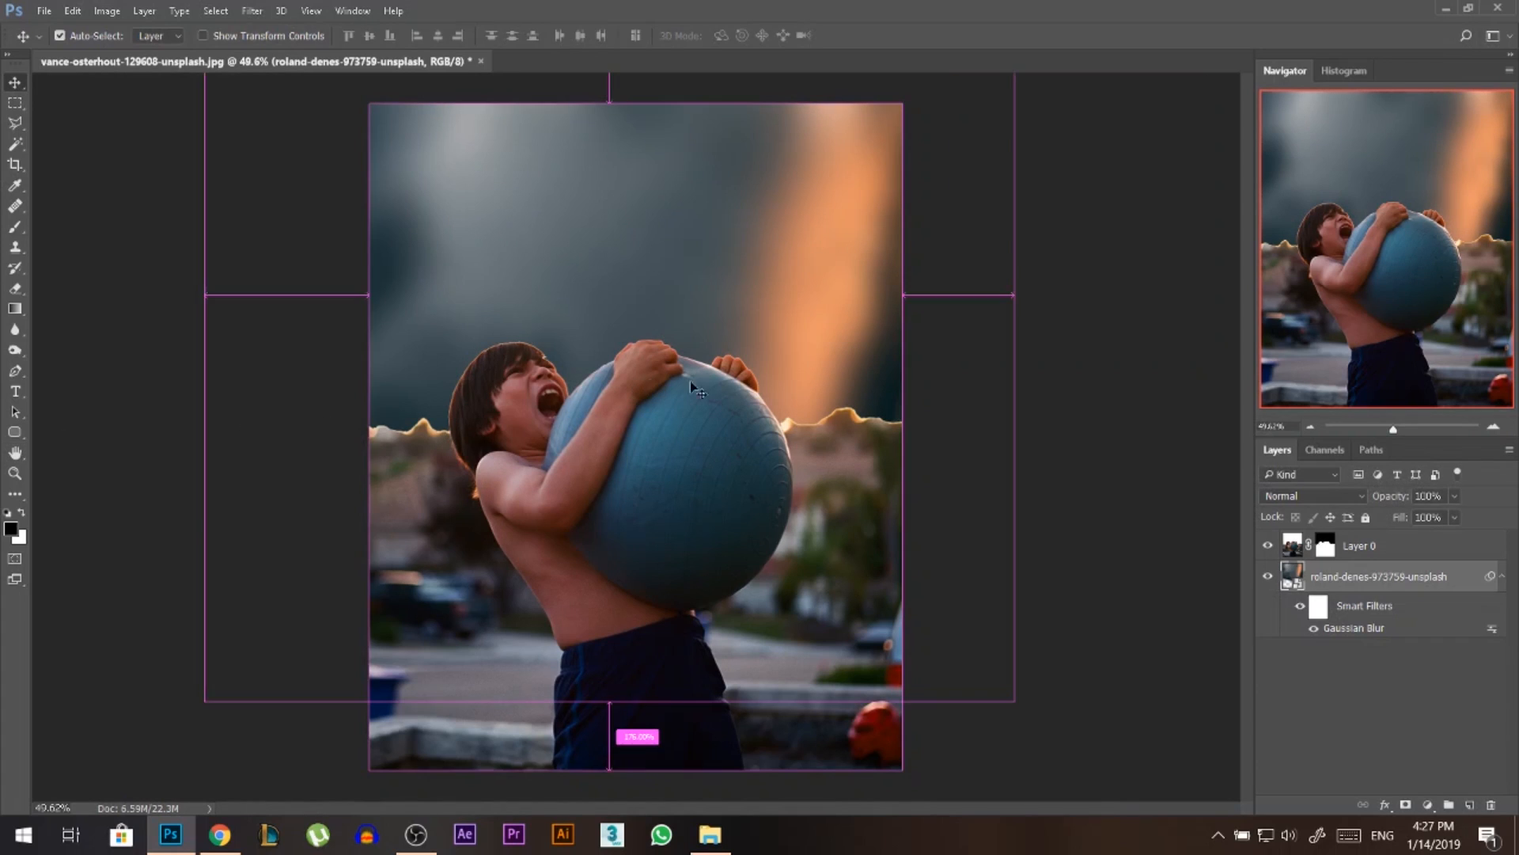
Brighten the blurred sky layer with a Brightness/Contrast adjustment.
left_click(107, 11)
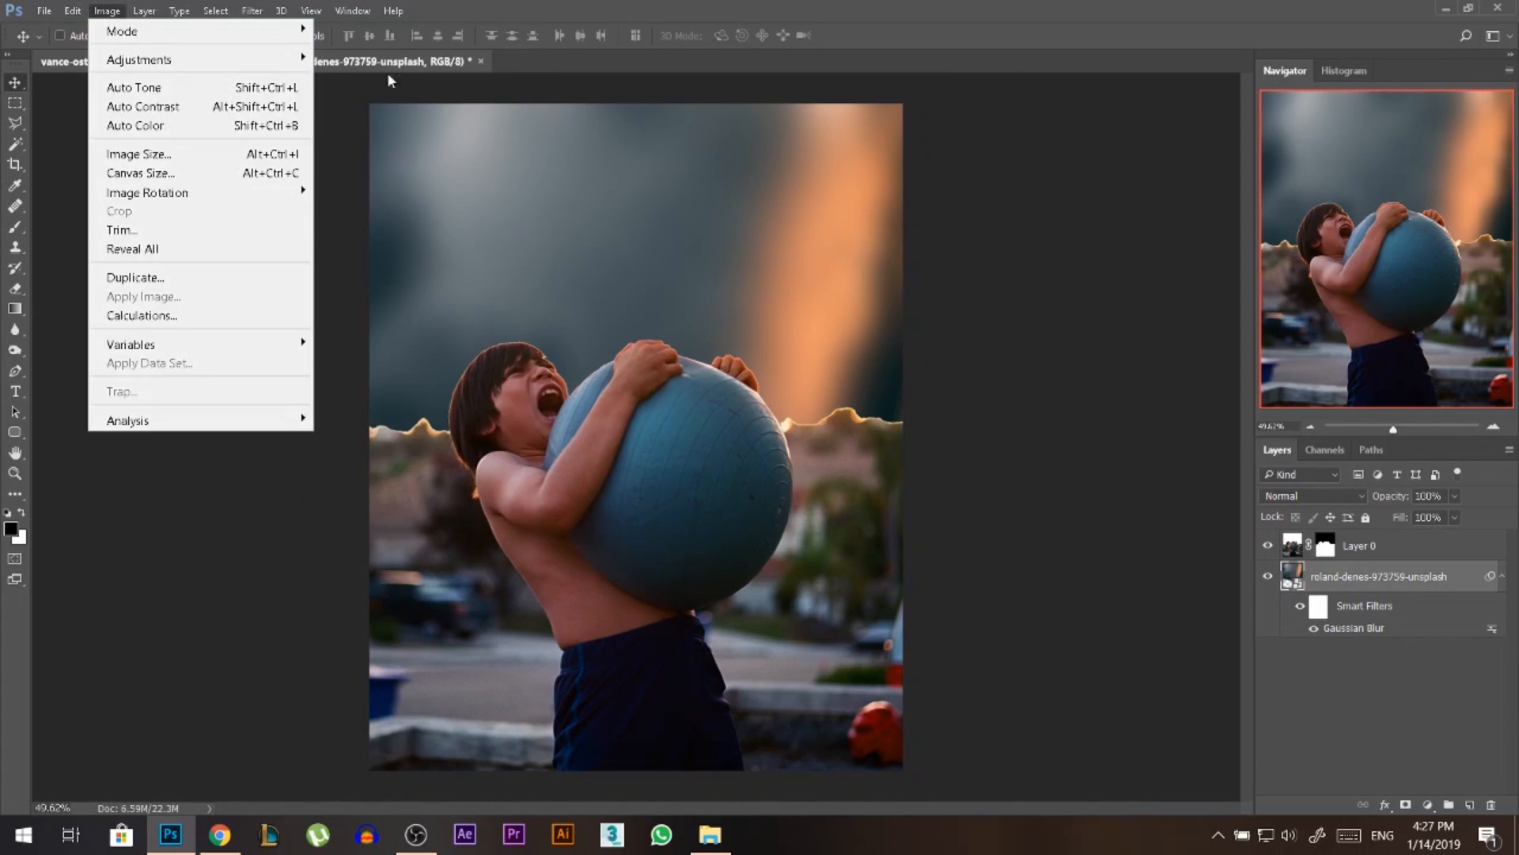
mouse_move(293, 60)
left_click(412, 59)
left_click(746, 273)
left_click_drag(761, 276, 758, 275)
left_click(826, 261)
Stretch the sky image outward past the photo's right edge with Free Transform.
key("v")
key("ctrl+t")
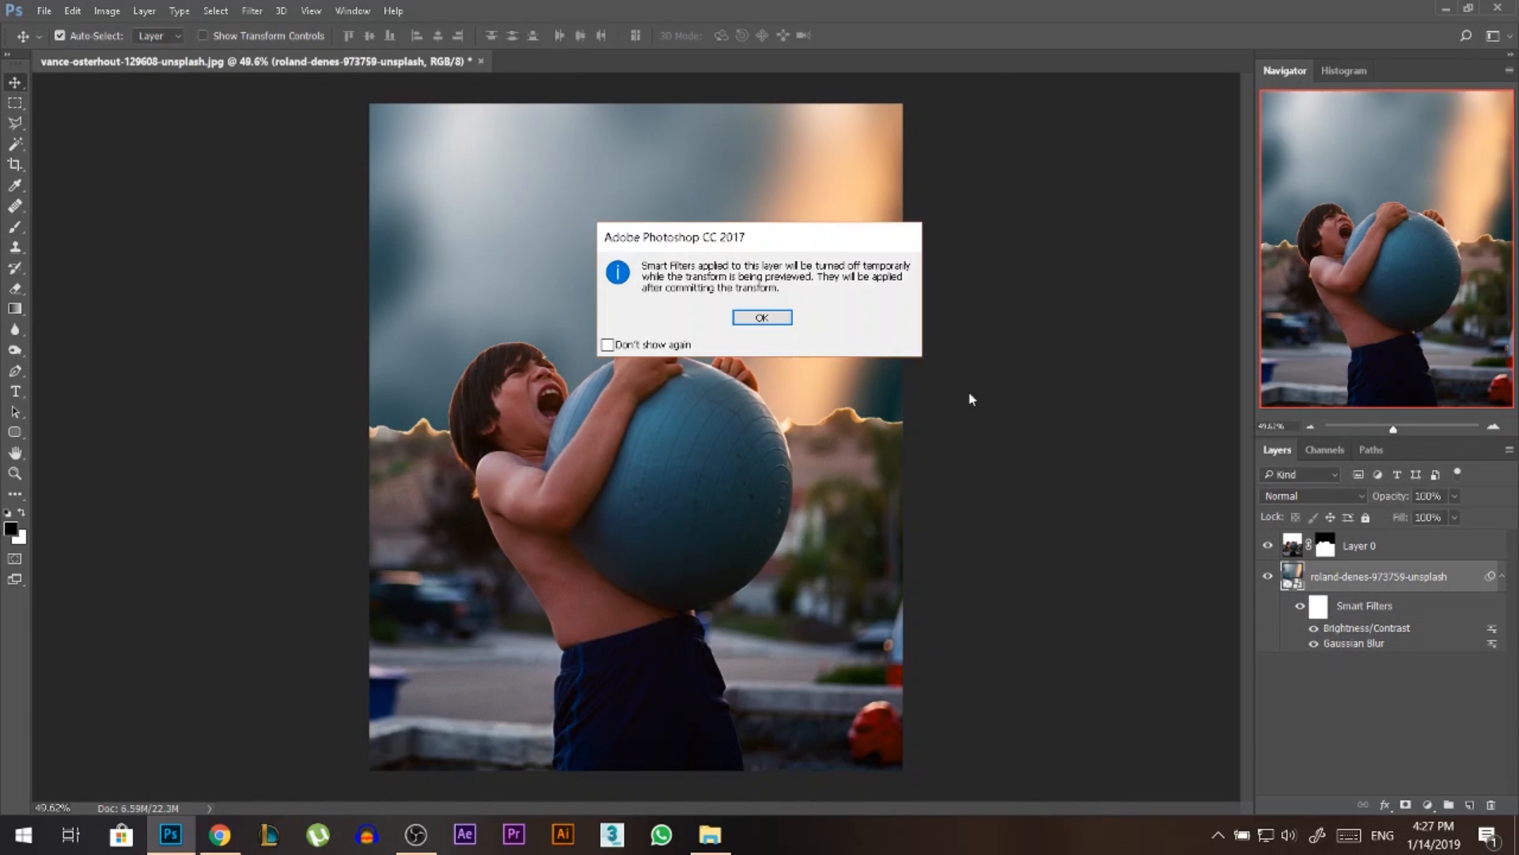
left_click(761, 326)
left_click_drag(950, 390, 1045, 405)
key("Return")
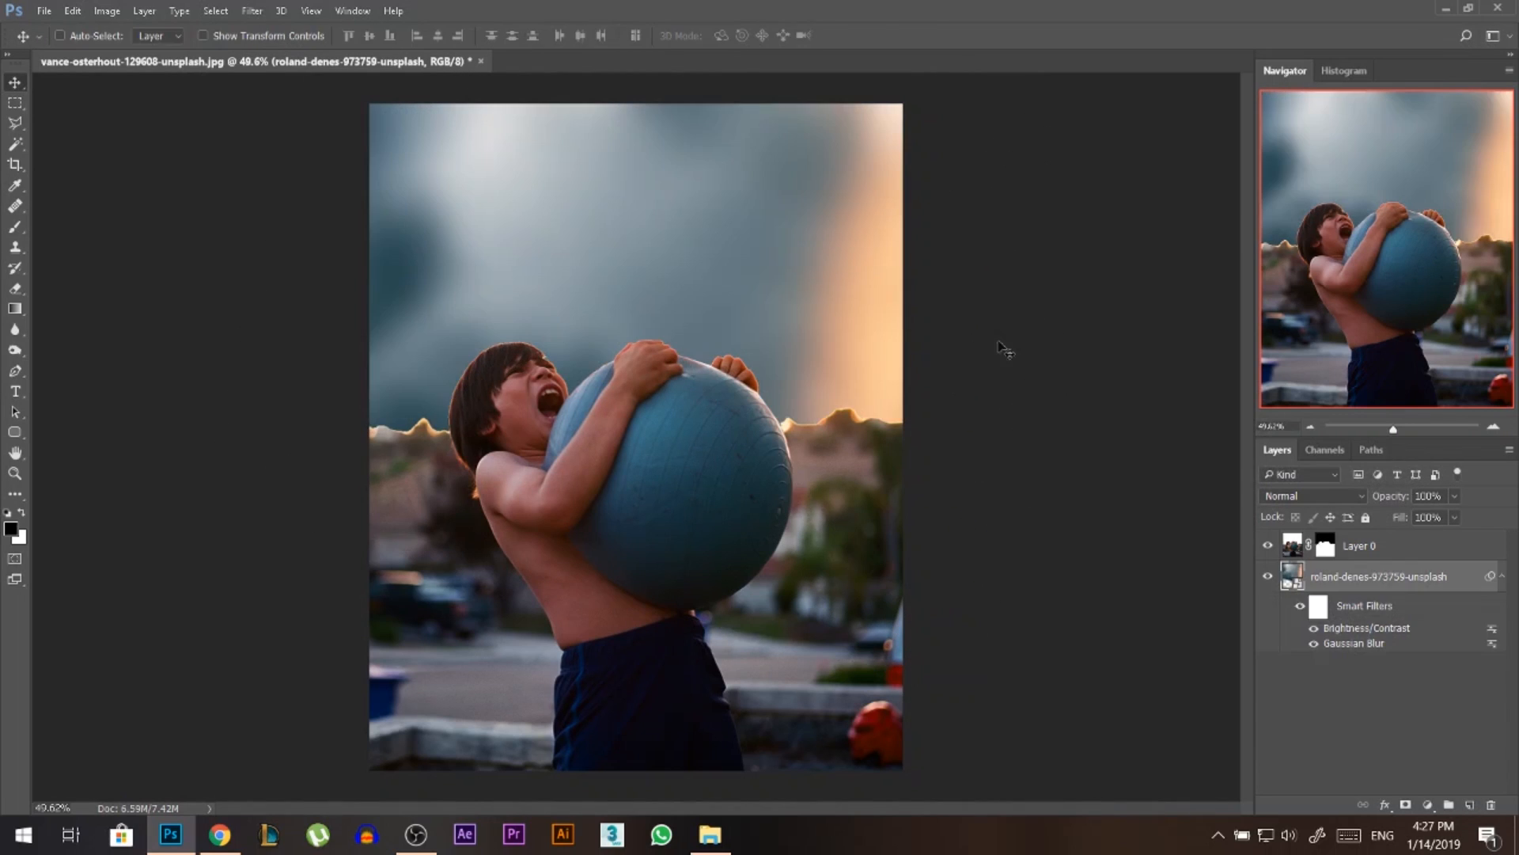
Apply Layer 0's layer mask permanently and add a new blank mask to the layer.
scroll(900, 336, "down", 3)
scroll(408, 440, "up", 12)
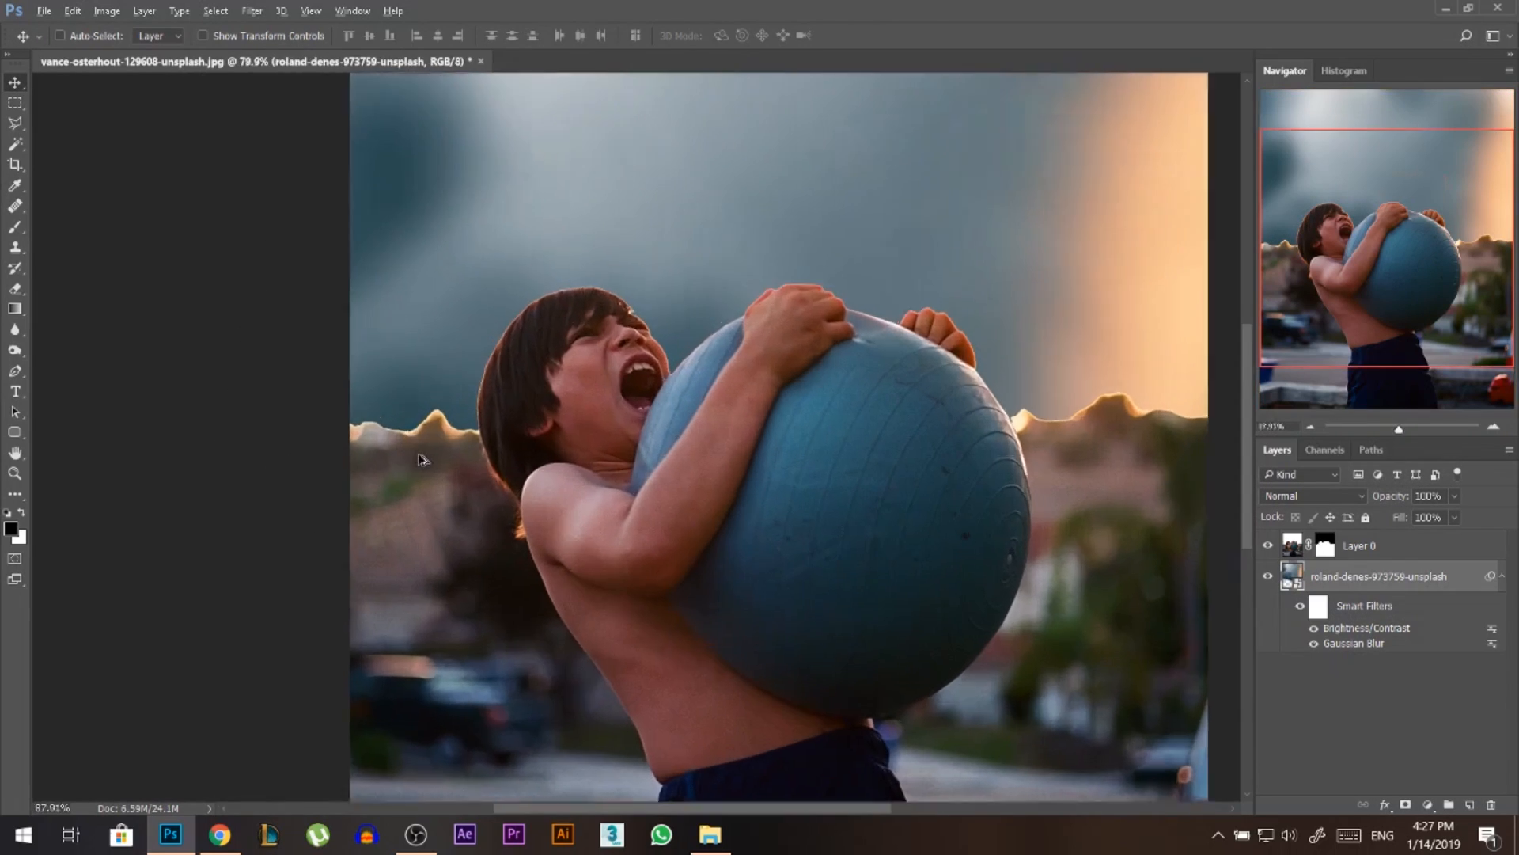
scroll(445, 459, "down", 5)
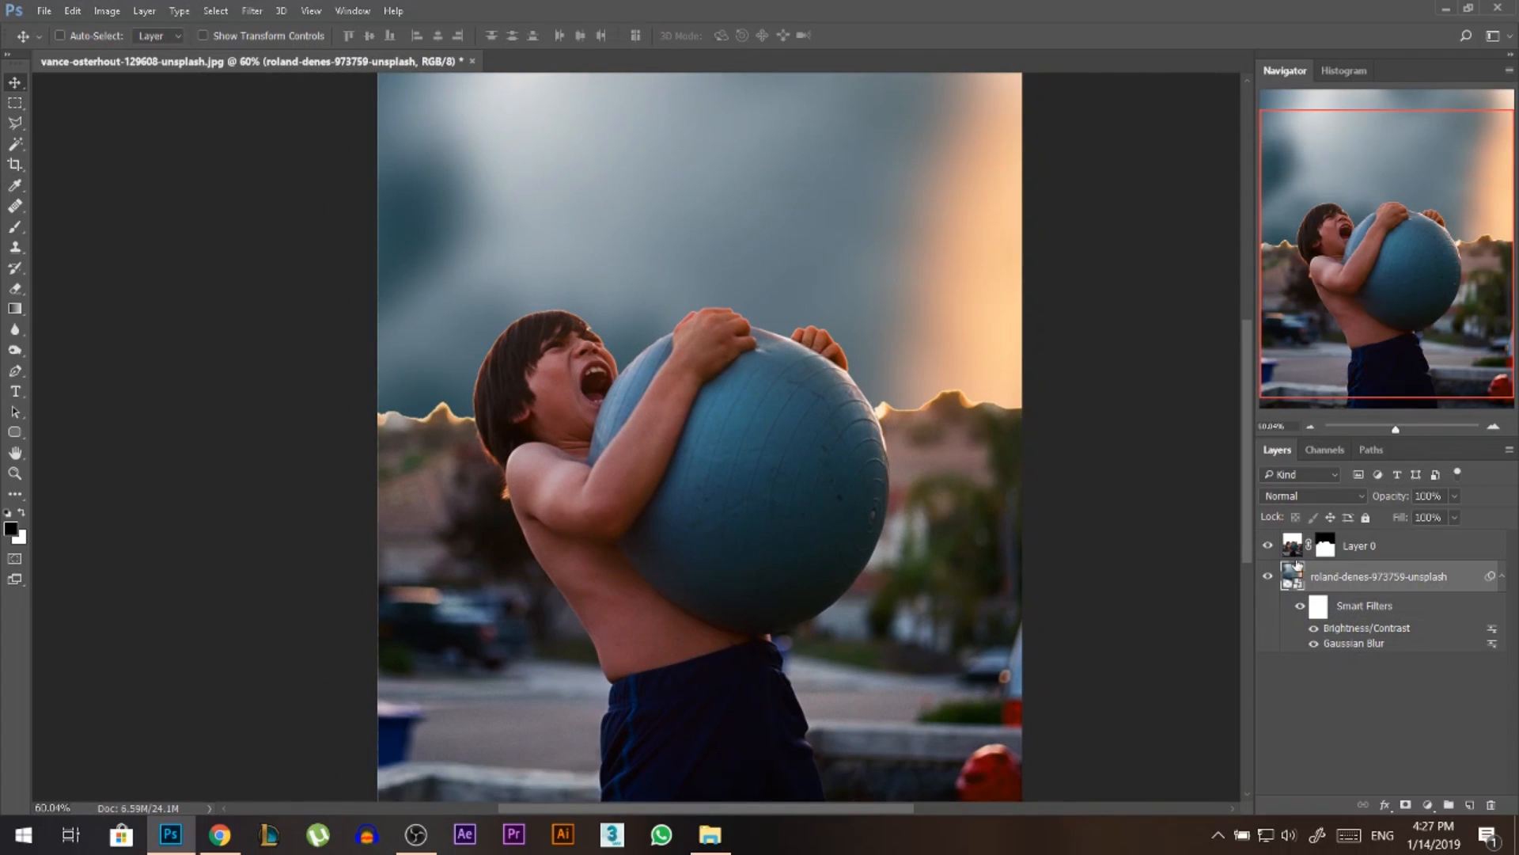
left_click(1288, 547)
key("ctrl+0")
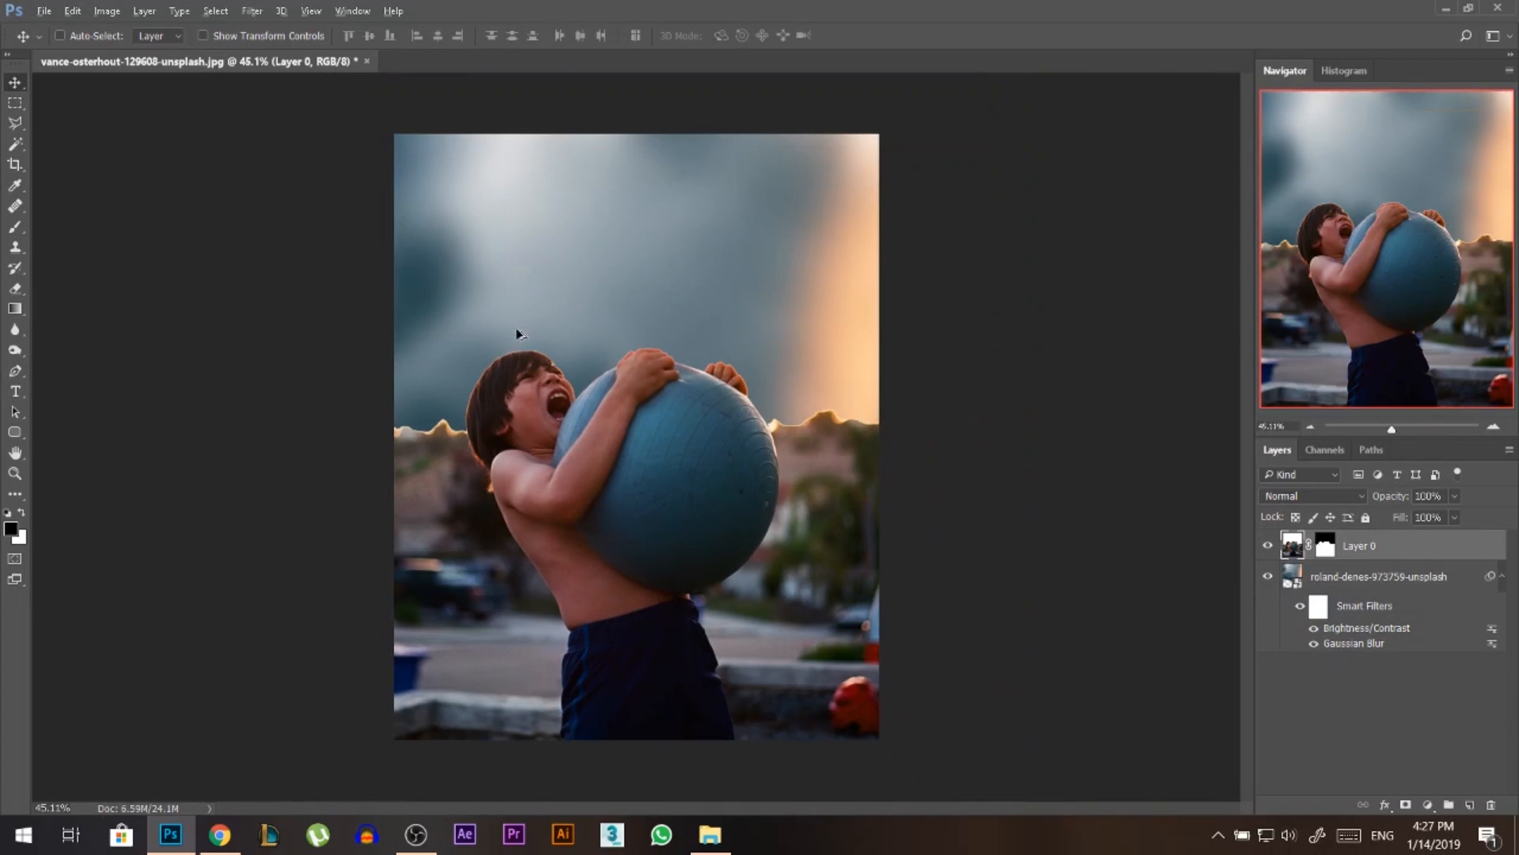
right_click(1329, 552)
left_click(1349, 580)
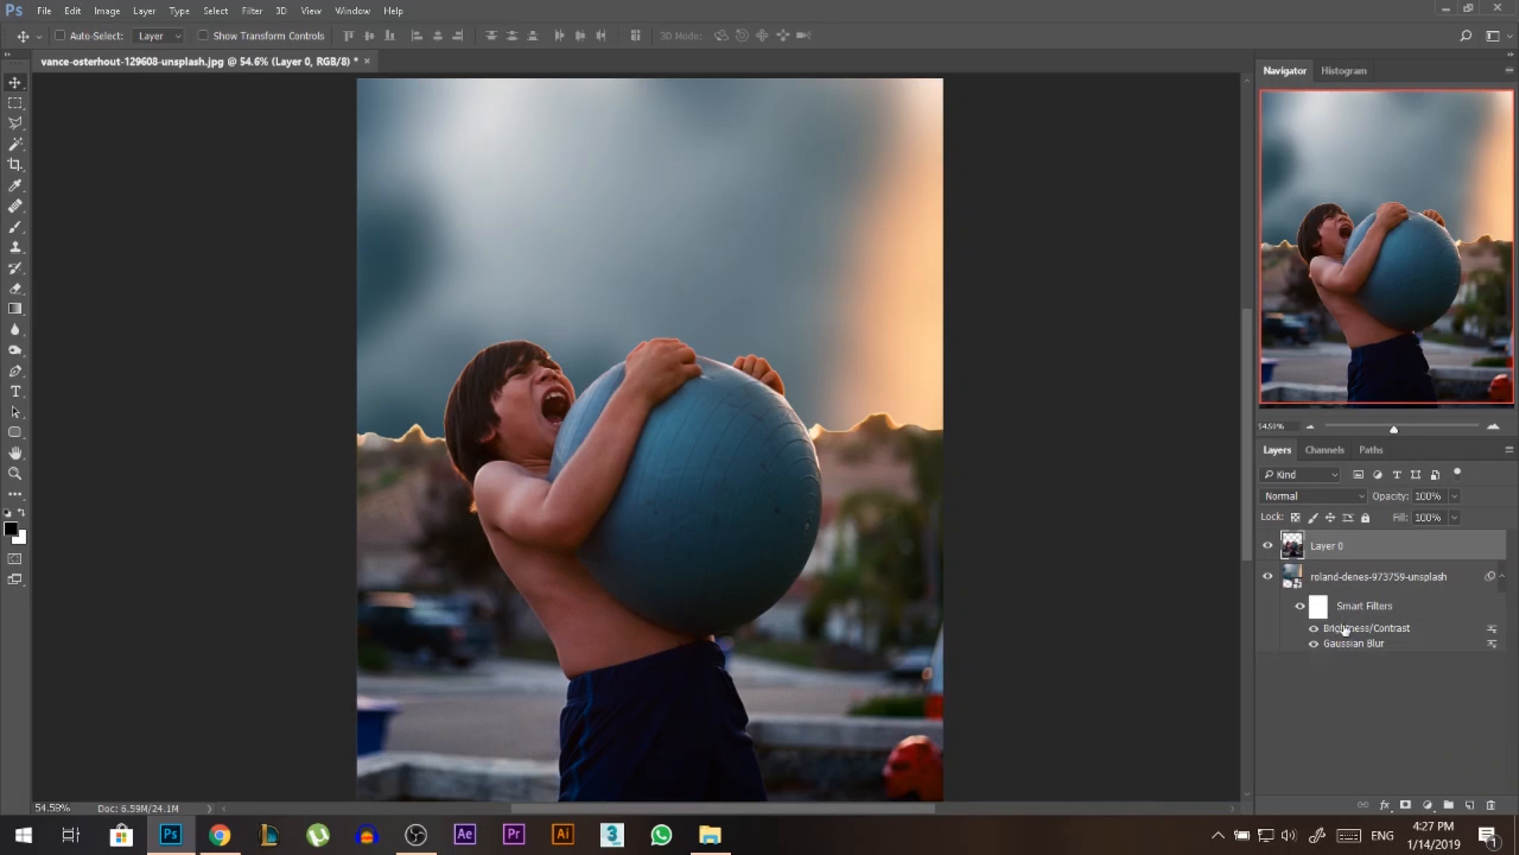
left_click(1407, 807)
Outline the horizon area to the right of the ball with a Polygonal Lasso selection.
key("b")
scroll(847, 380, "up", 2)
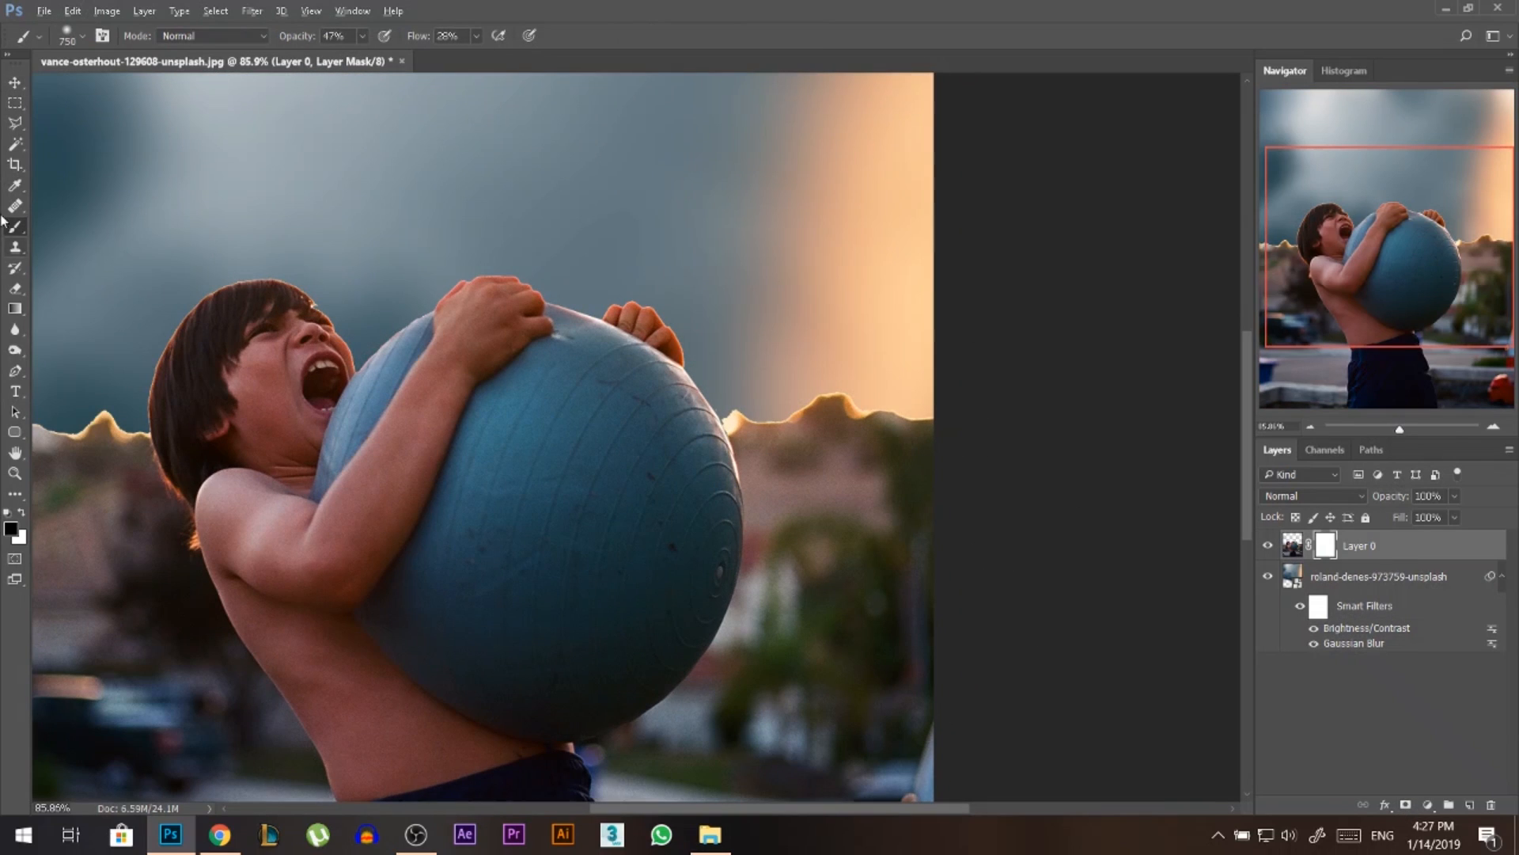
left_click(14, 124)
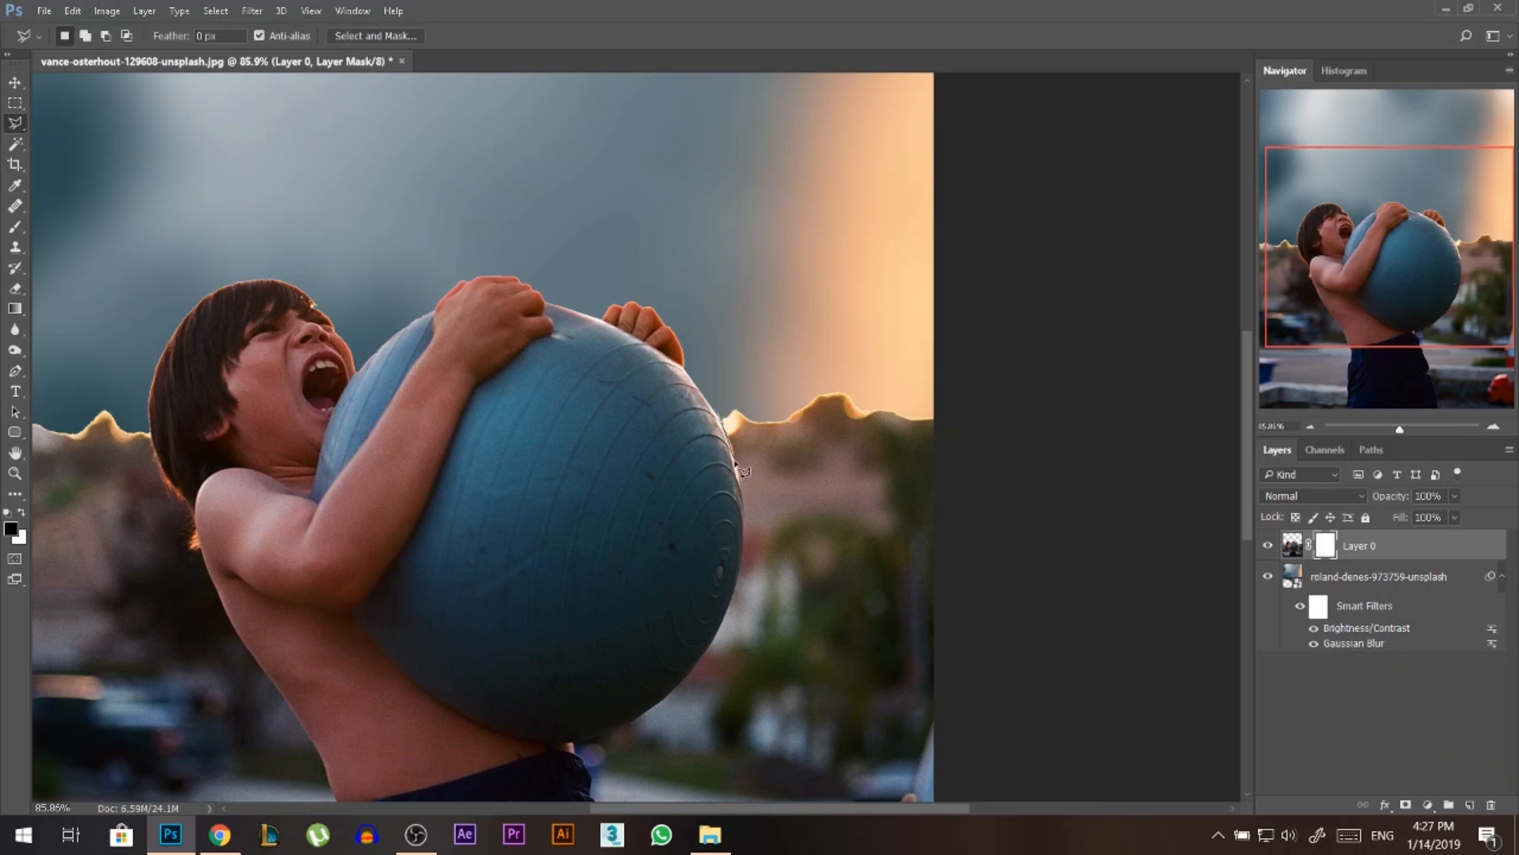
left_click(1090, 528)
Add the horizon area to the left of the boy's head to the selection with the Polygonal Lasso.
scroll(958, 342, "down", 2)
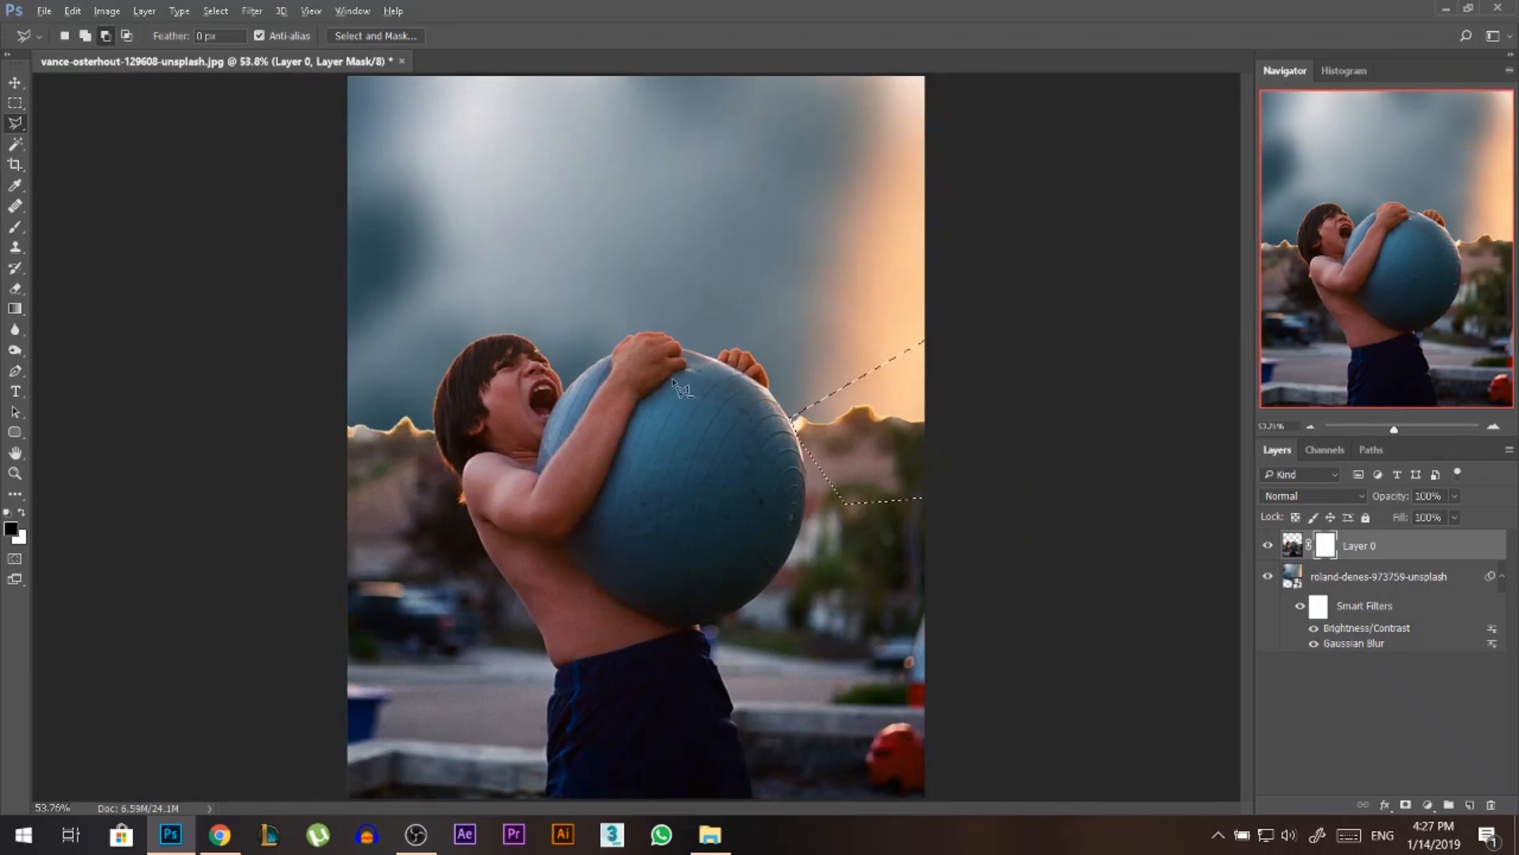
scroll(455, 443, "up", 4)
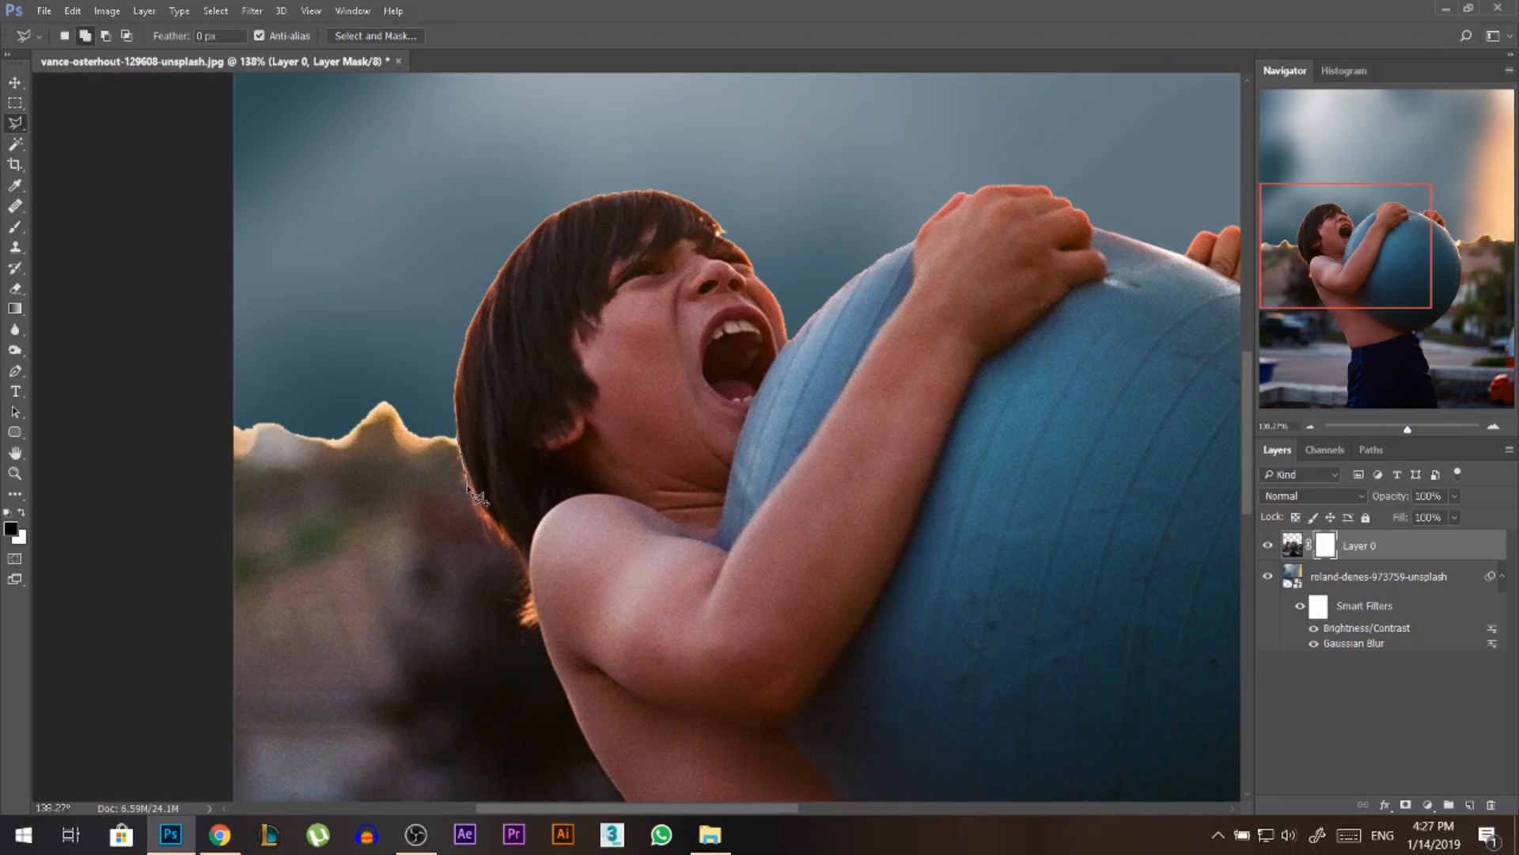
left_click(165, 550)
double_click(165, 301)
left_click(303, 363)
double_click(336, 287)
Paint black on Layer 0's mask with a soft 215 px brush to fade the selected horizon left of the boy's head.
key("b")
key("bracketleft")
key("bracketleft")
key("bracketleft")
left_click_drag(563, 326, 390, 326)
left_click_drag(332, 393, 408, 381)
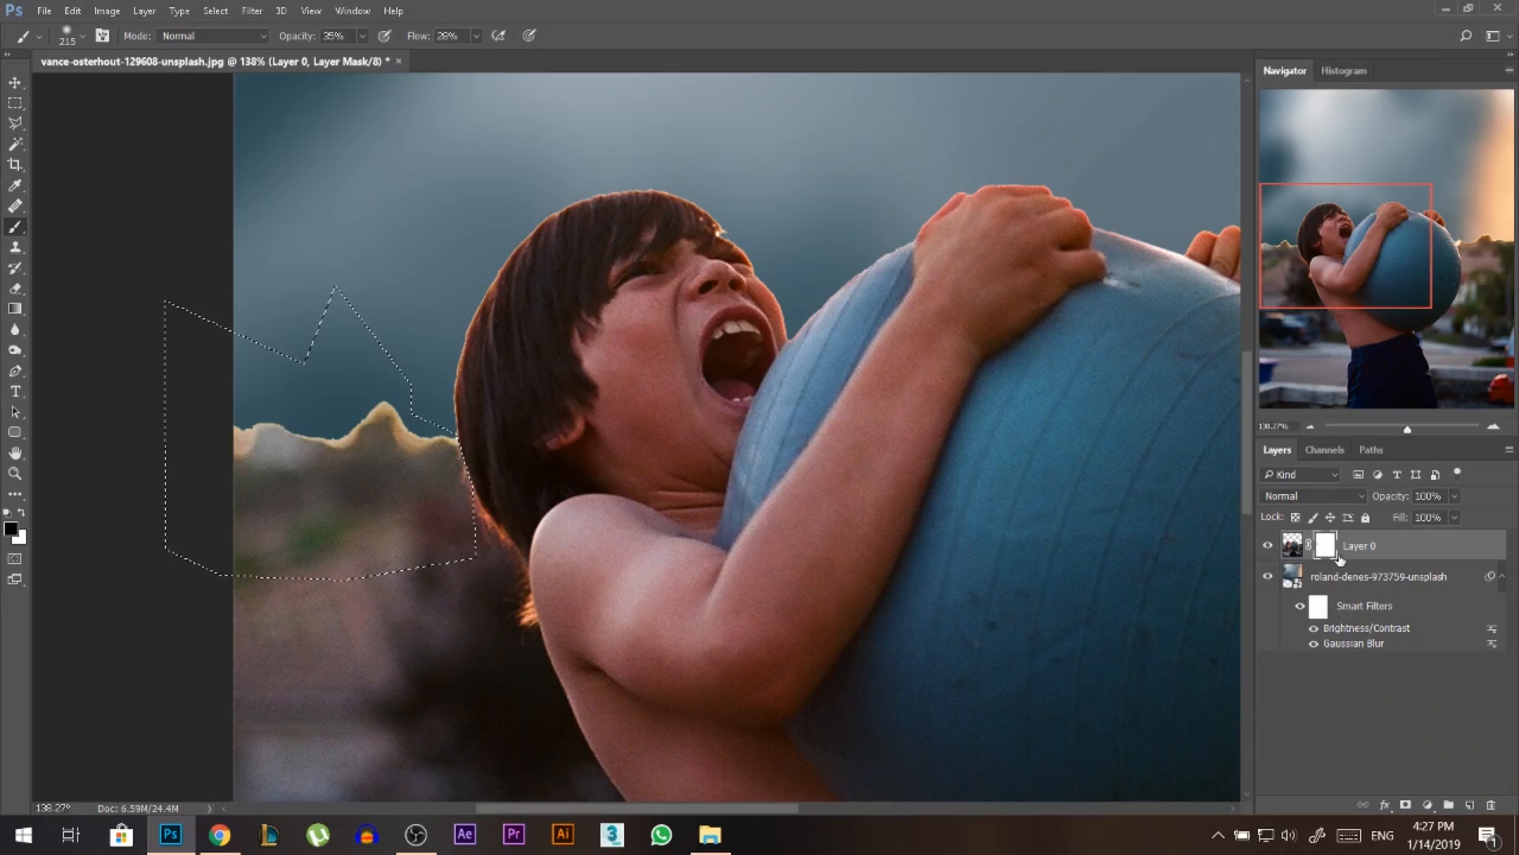
mouse_move(566, 398)
left_mouse_down()
mouse_move(248, 428)
mouse_move(168, 452)
mouse_move(118, 430)
mouse_move(332, 422)
mouse_move(295, 423)
mouse_move(407, 467)
mouse_move(171, 498)
mouse_move(431, 364)
mouse_move(167, 386)
mouse_move(443, 388)
mouse_move(116, 389)
mouse_move(302, 397)
mouse_move(412, 371)
mouse_move(278, 381)
mouse_move(442, 410)
left_mouse_up()
Fade the selected horizon right of the ball on the mask, using the brush at 50% opacity and 73% flow.
key("5")
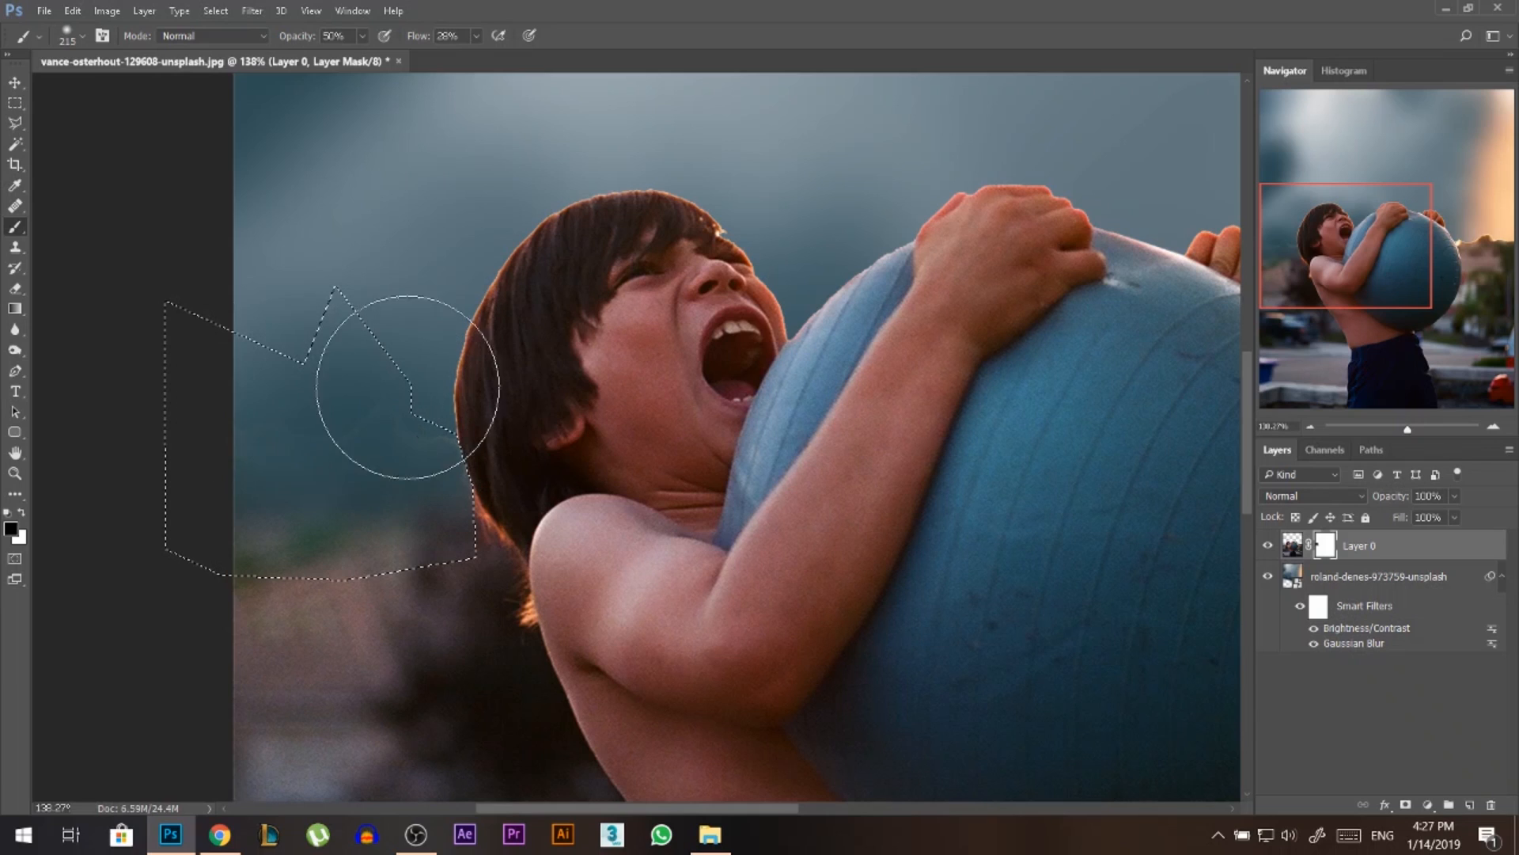
scroll(336, 411, "down", 3)
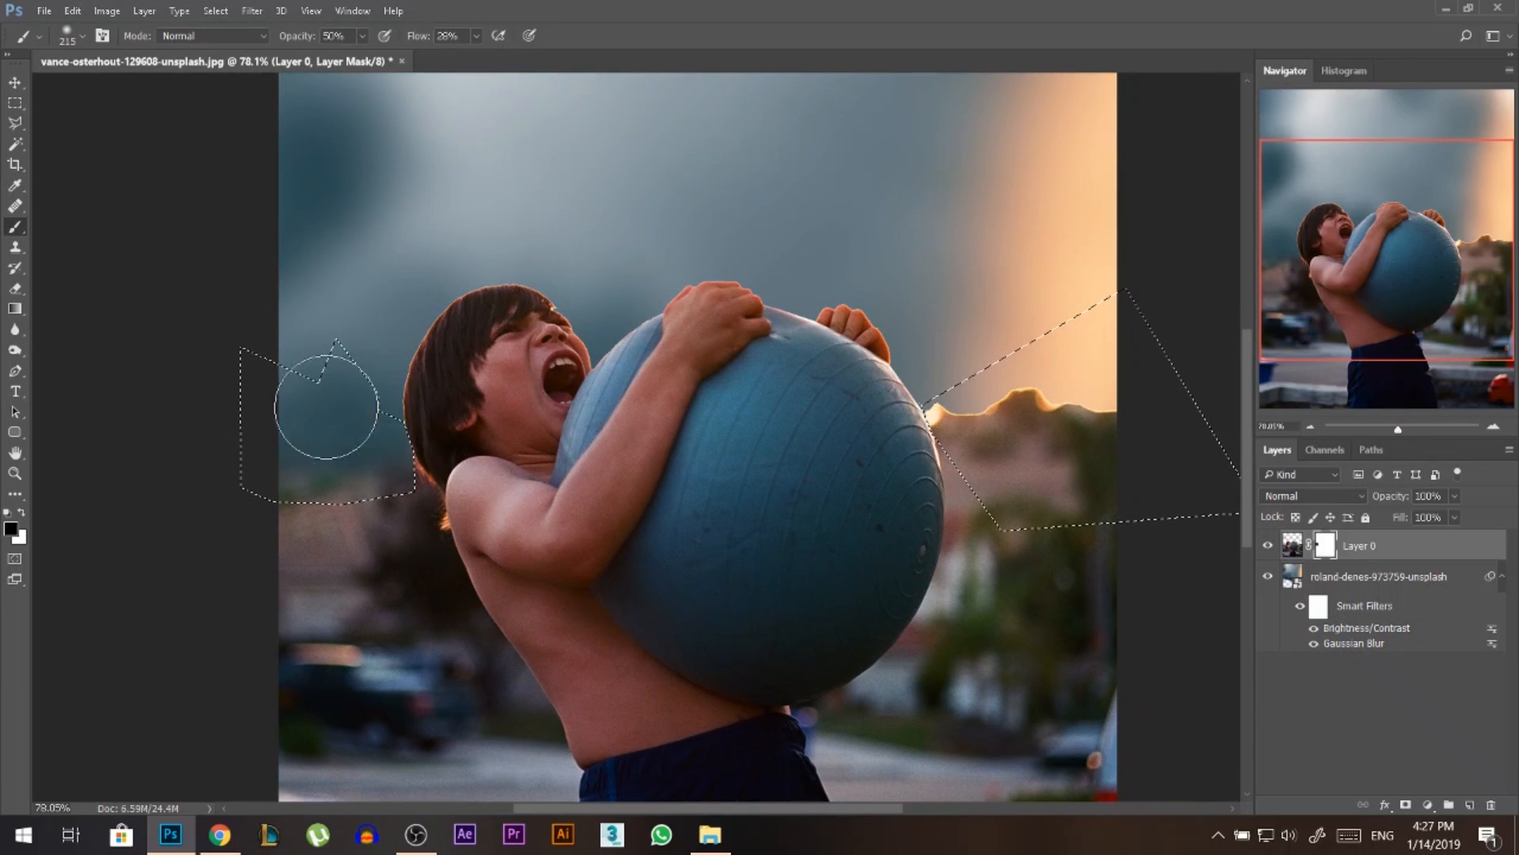
left_click_drag(462, 45, 463, 45)
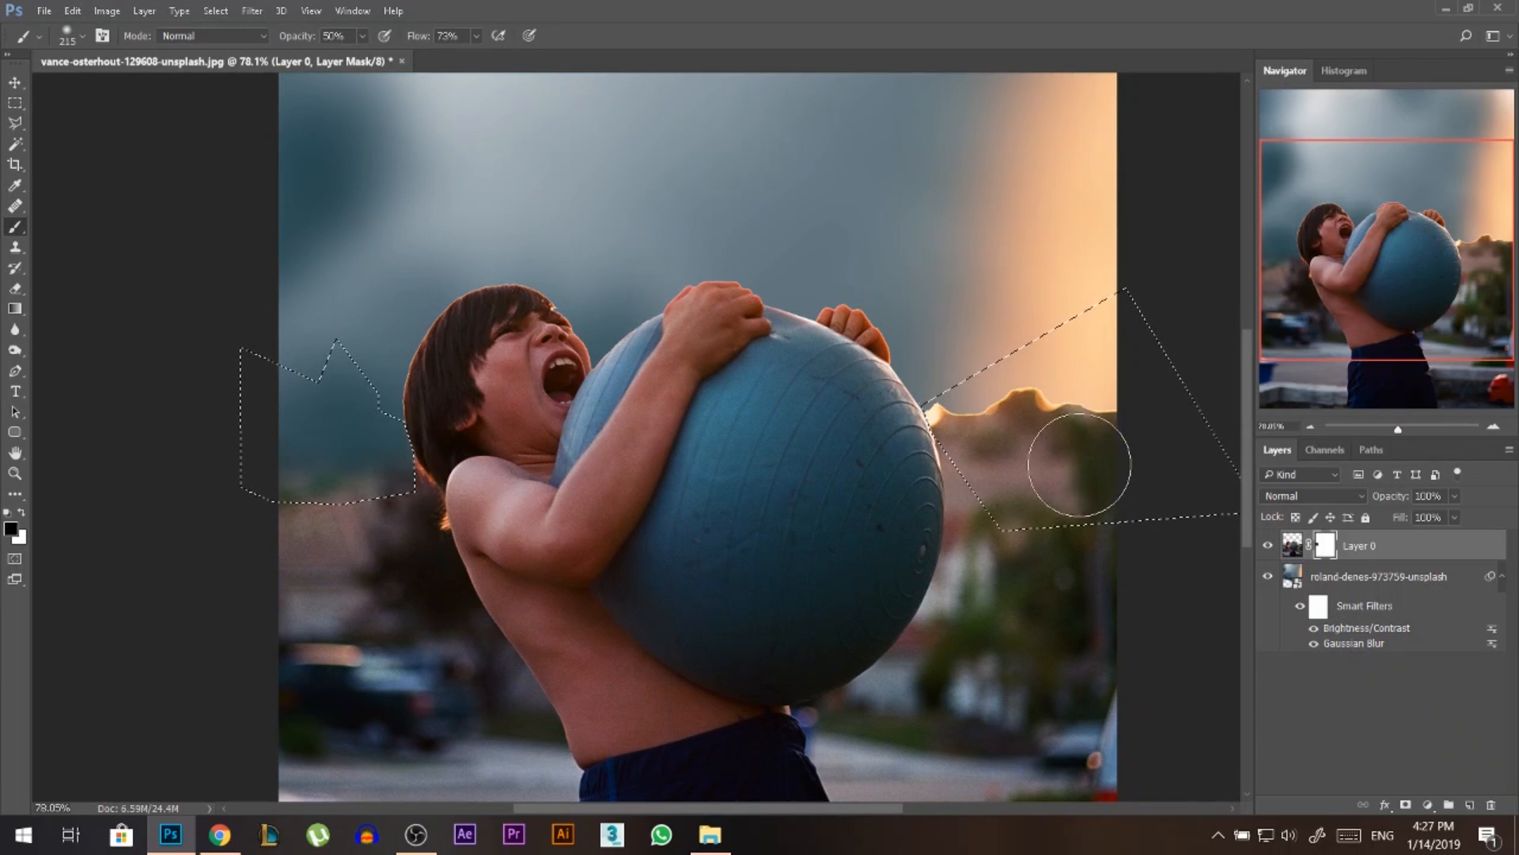
left_click_drag(1058, 414, 1069, 420)
mouse_move(1058, 311)
left_mouse_down()
mouse_move(1093, 322)
mouse_move(950, 349)
mouse_move(1018, 366)
mouse_move(1103, 349)
mouse_move(954, 346)
left_mouse_up()
mouse_move(1112, 390)
left_mouse_down()
mouse_move(930, 390)
mouse_move(1109, 406)
left_mouse_up()
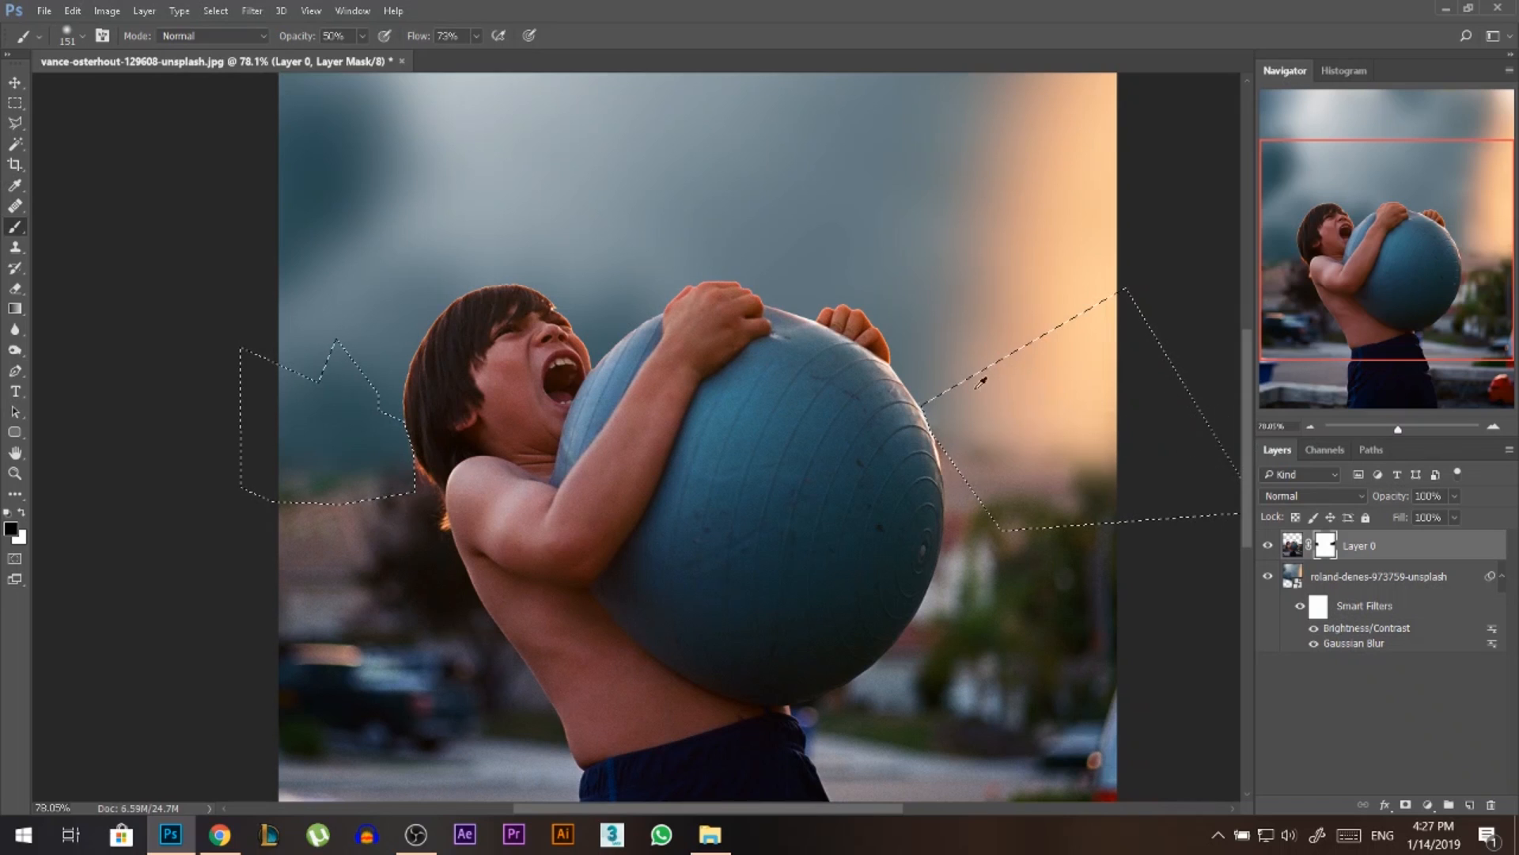
Deselect the horizon areas and apply Layer 0's mask permanently.
key("ctrl+0")
key("ctrl+d")
key("v")
scroll(758, 283, "down", 3)
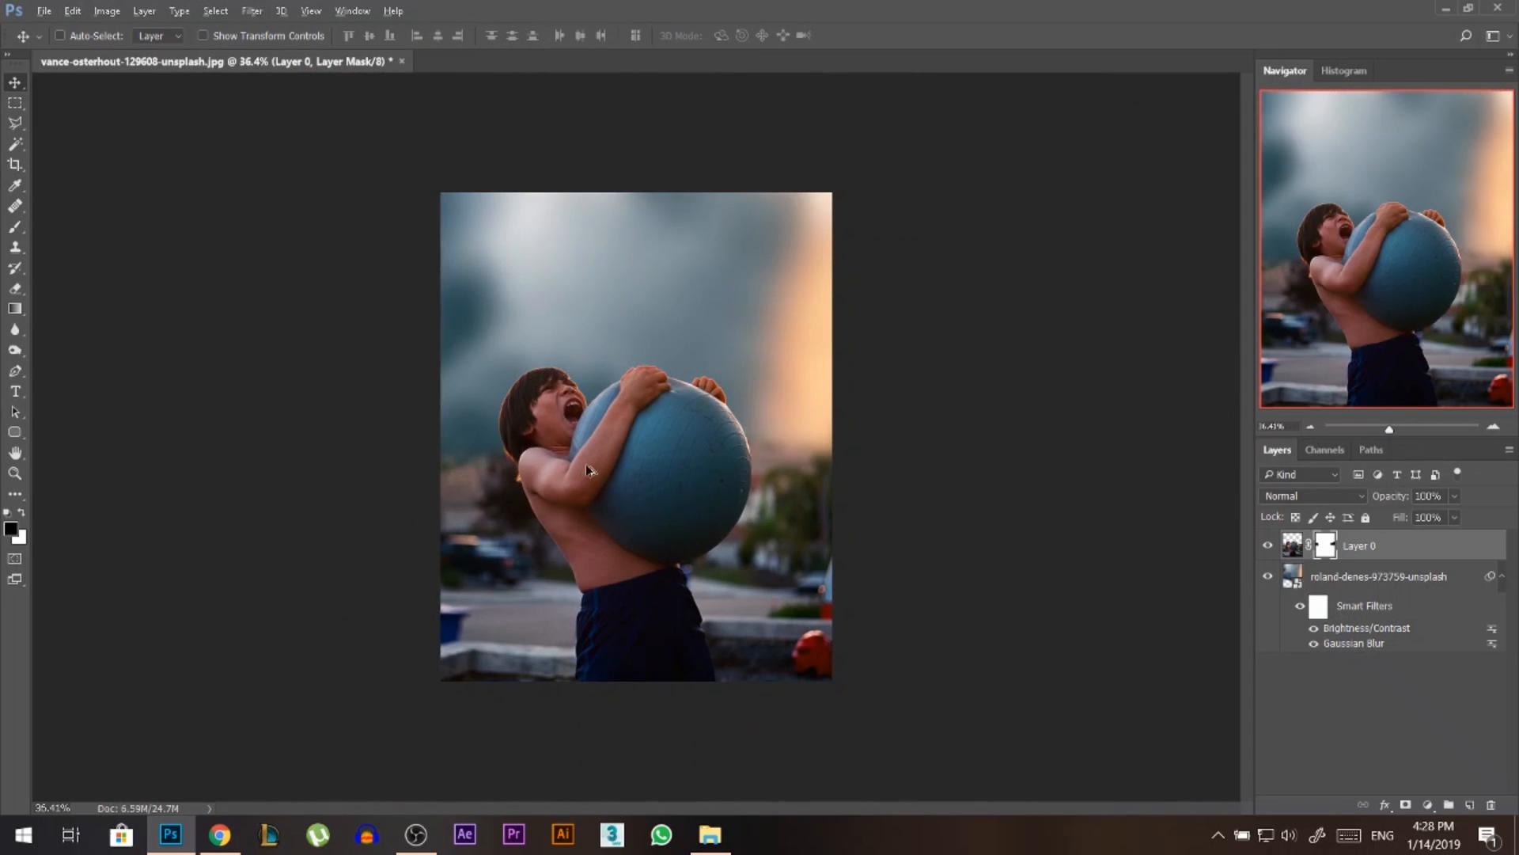
scroll(586, 467, "up", 2)
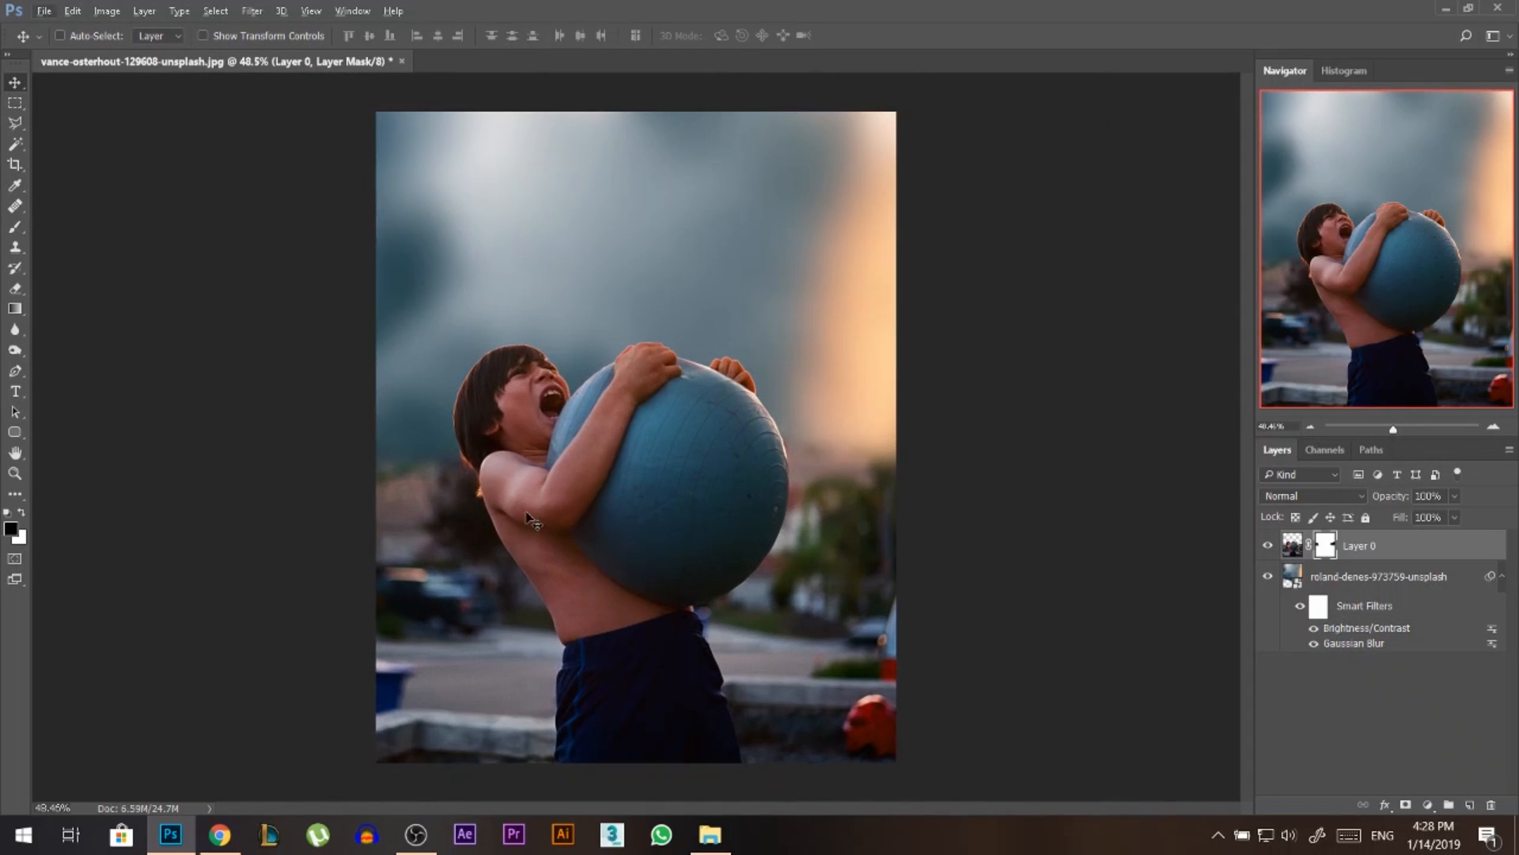
scroll(543, 518, "up", 1)
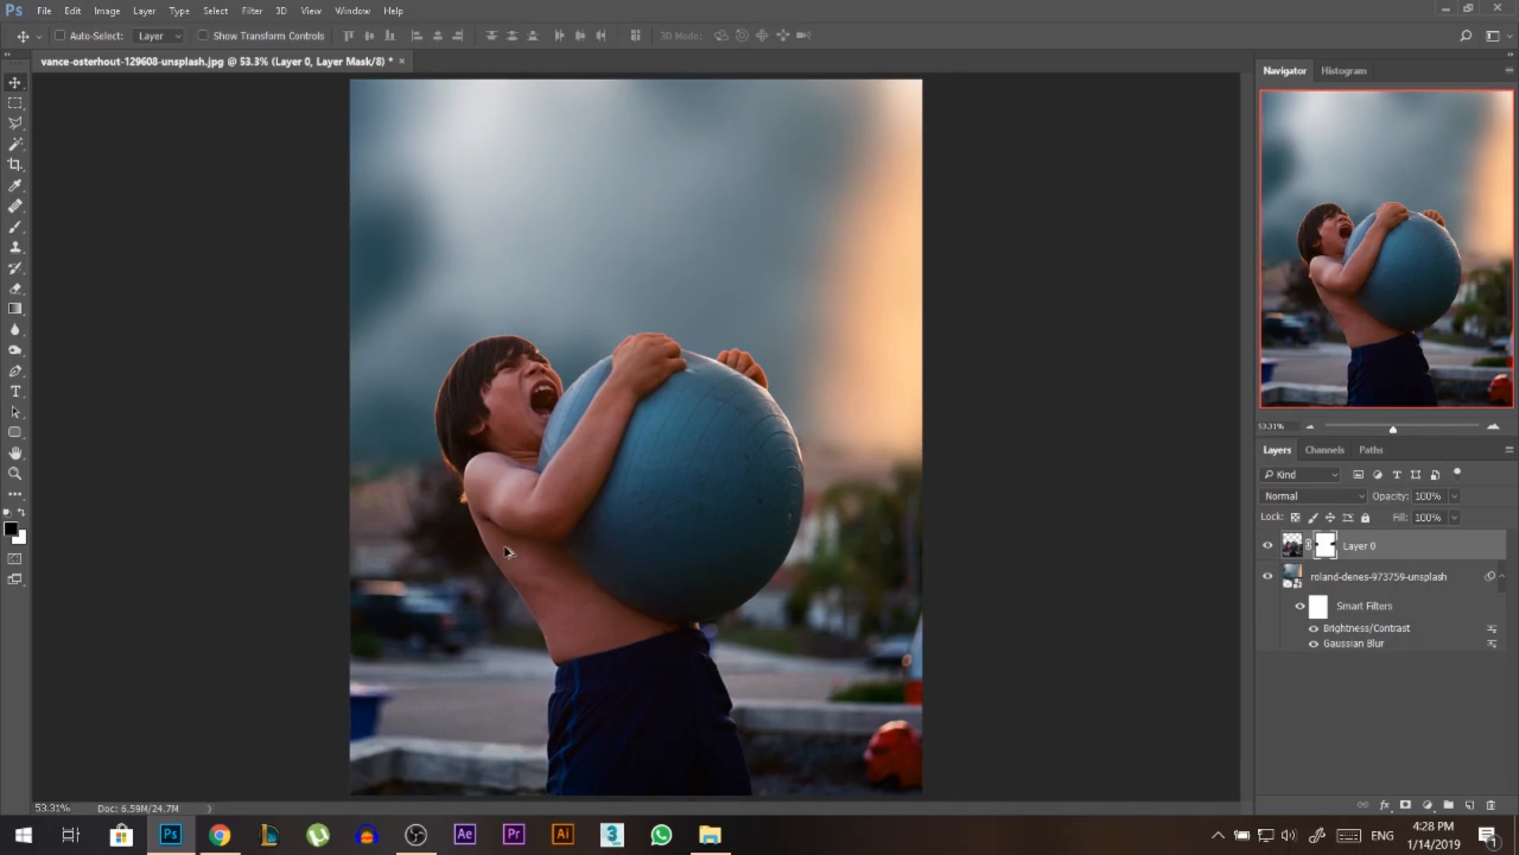
right_click(1325, 546)
left_click(1361, 607)
scroll(569, 596, "down", 1)
scroll(568, 595, "up", 2)
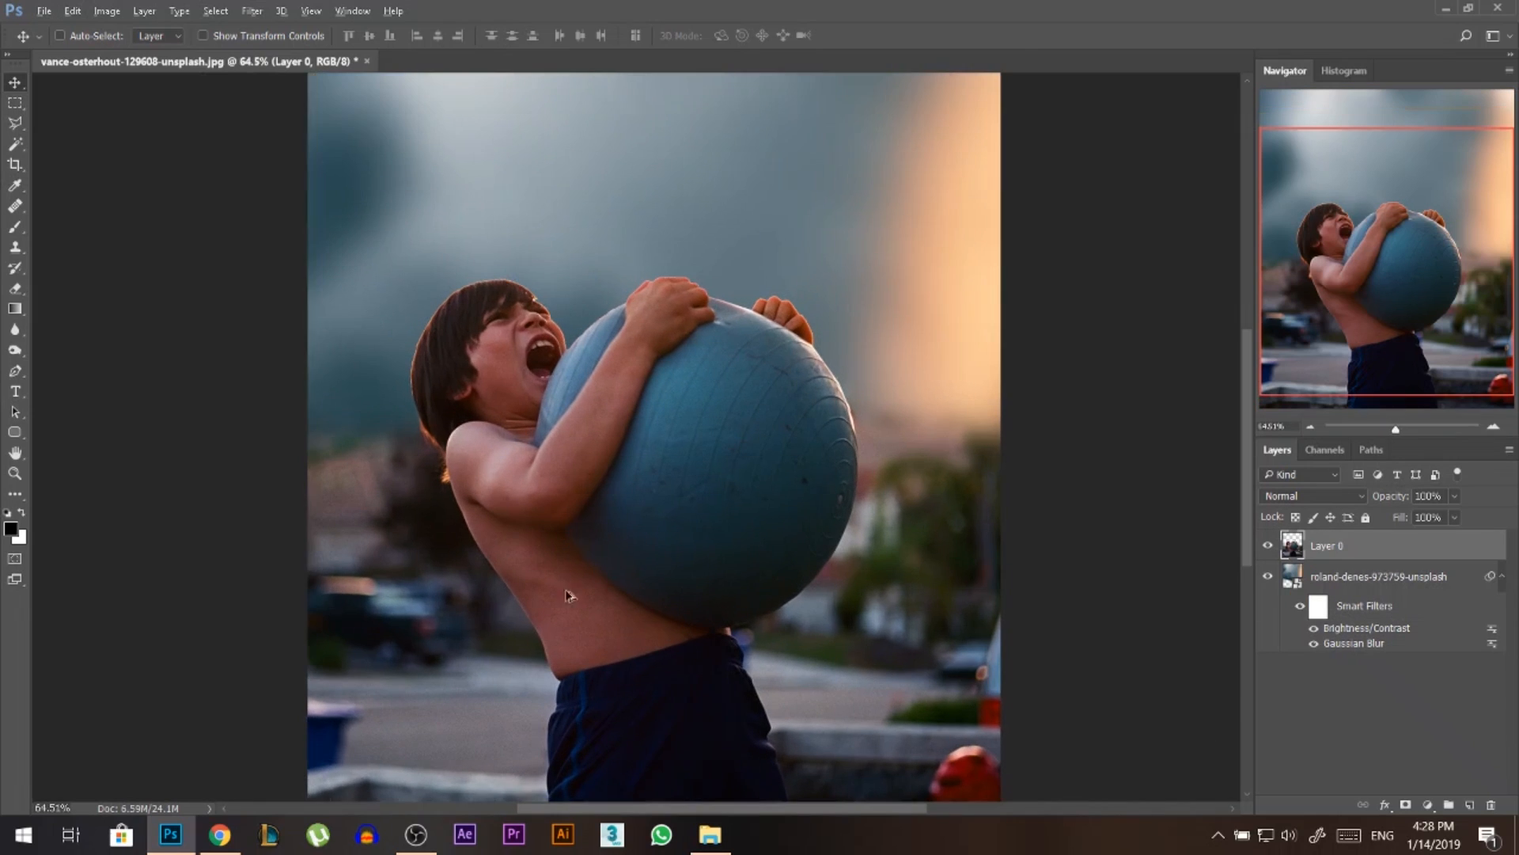
scroll(610, 321, "down", 1)
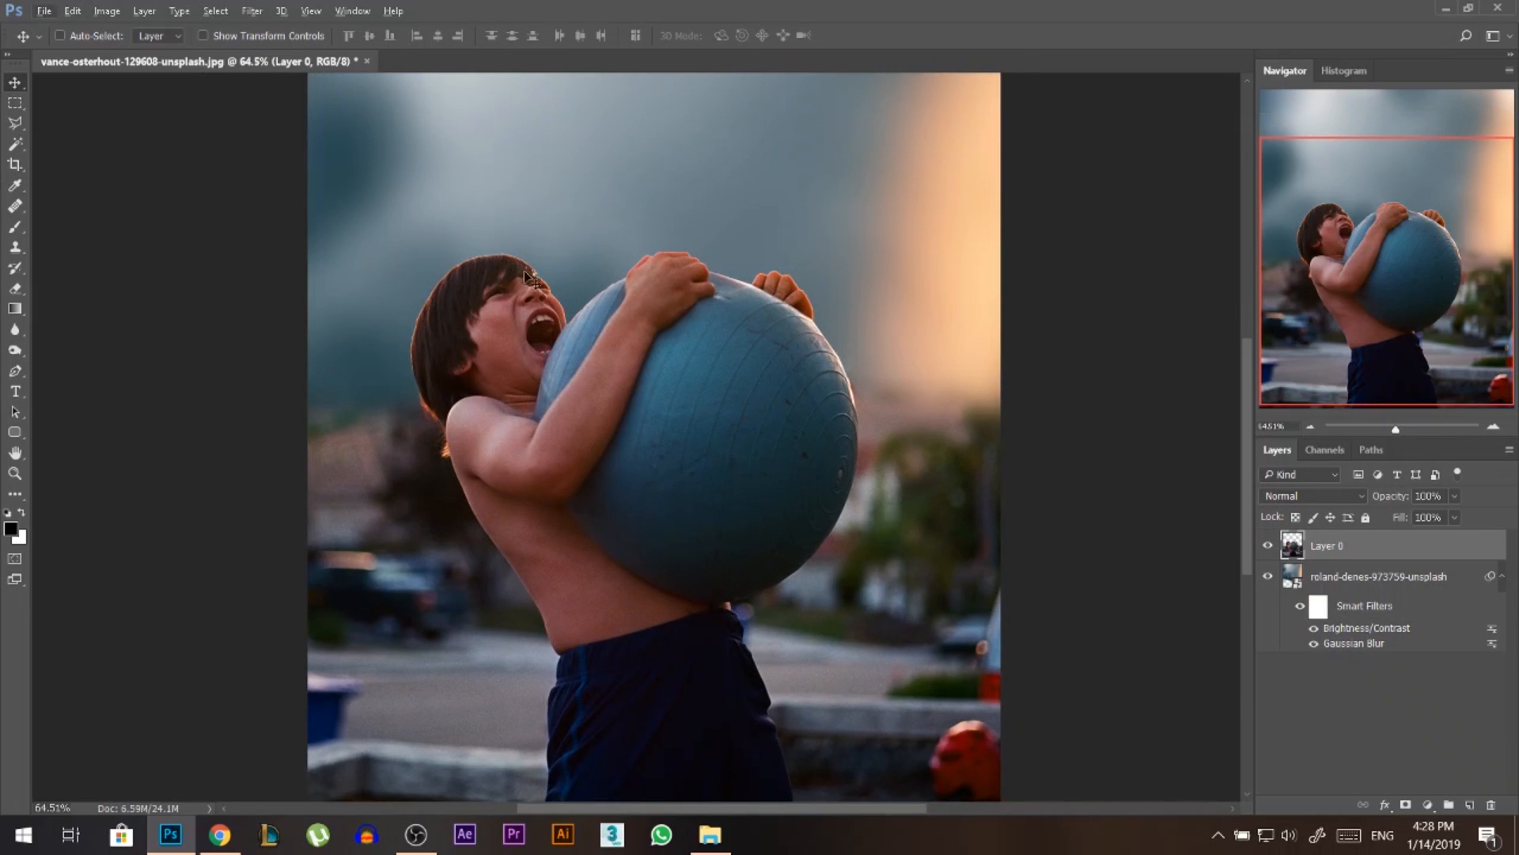
scroll(546, 285, "up", 2)
scroll(581, 287, "down", 3)
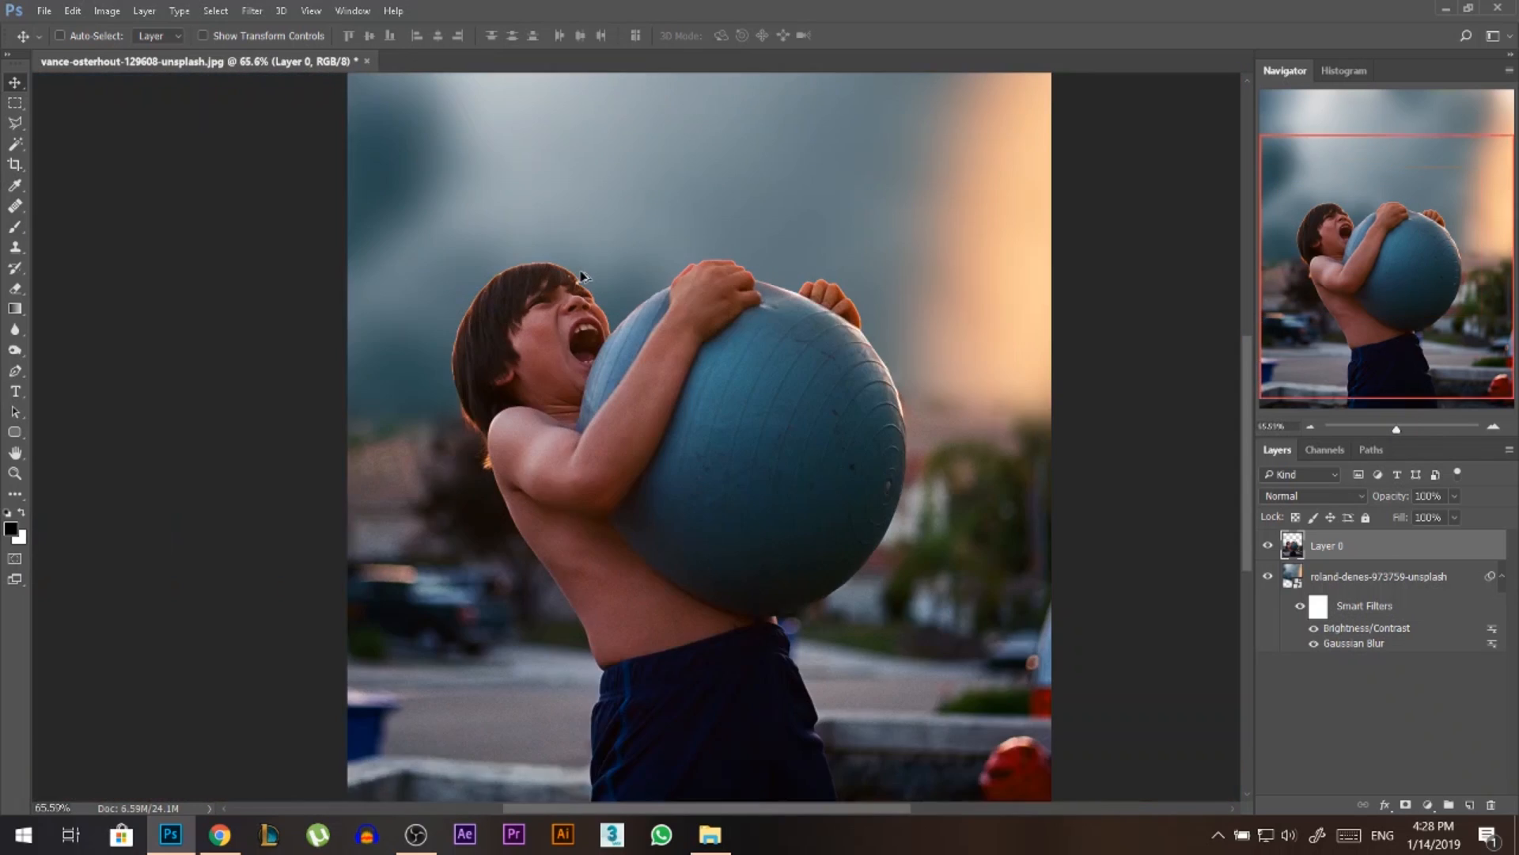
left_click_drag(633, 513, 613, 406)
key("ctrl+z")
left_click_drag(778, 660, 763, 632)
key("ctrl+z")
Begin a Pen tool path just below the photo's lower edge and trace it up the left side of the boy's shorts.
left_click(15, 371)
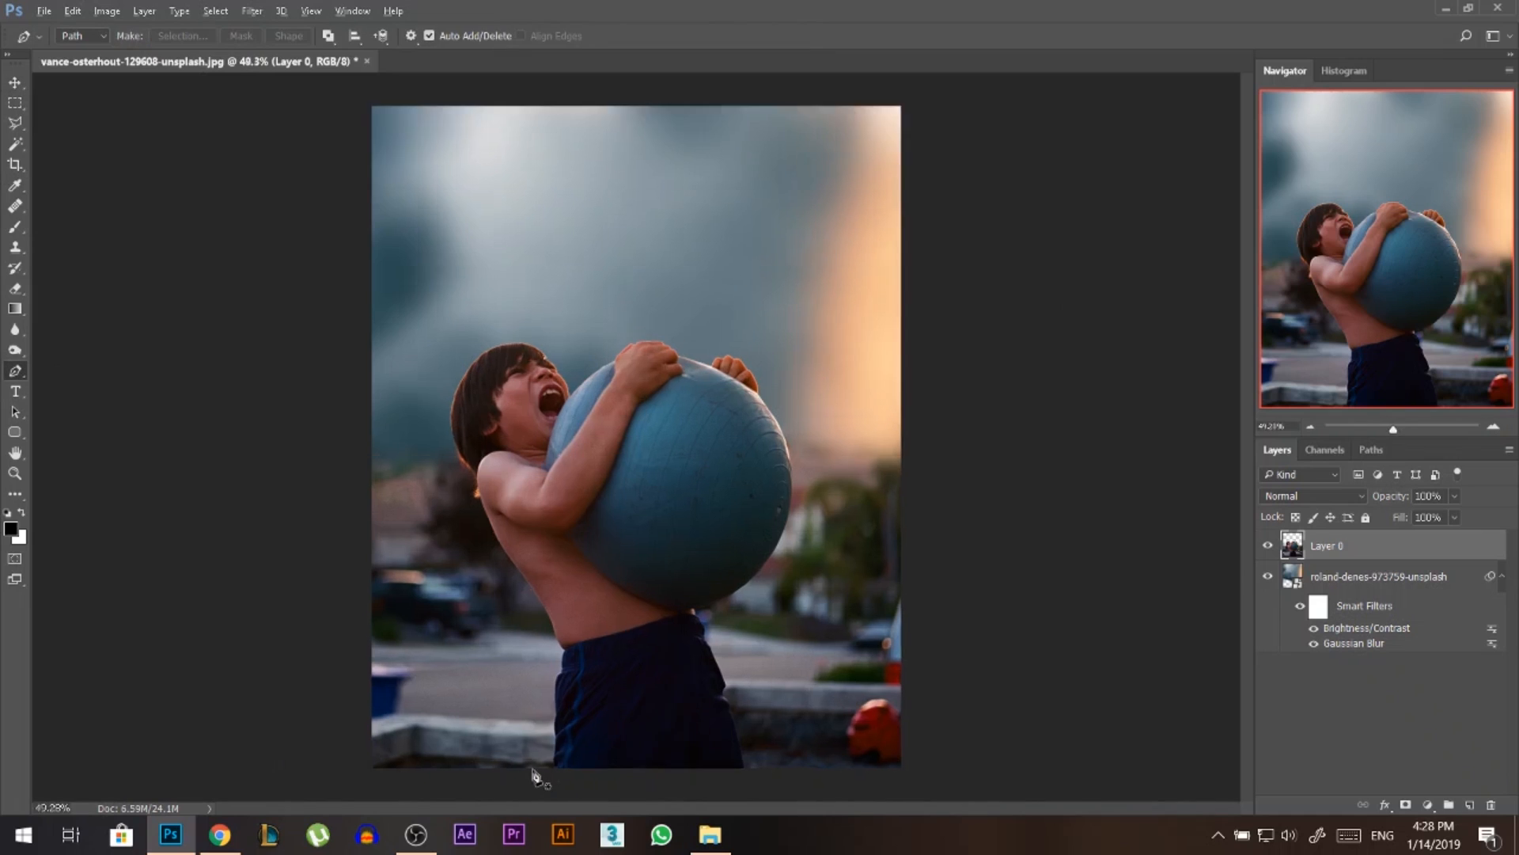
scroll(655, 380, "up", 3)
scroll(651, 668, "up", 5)
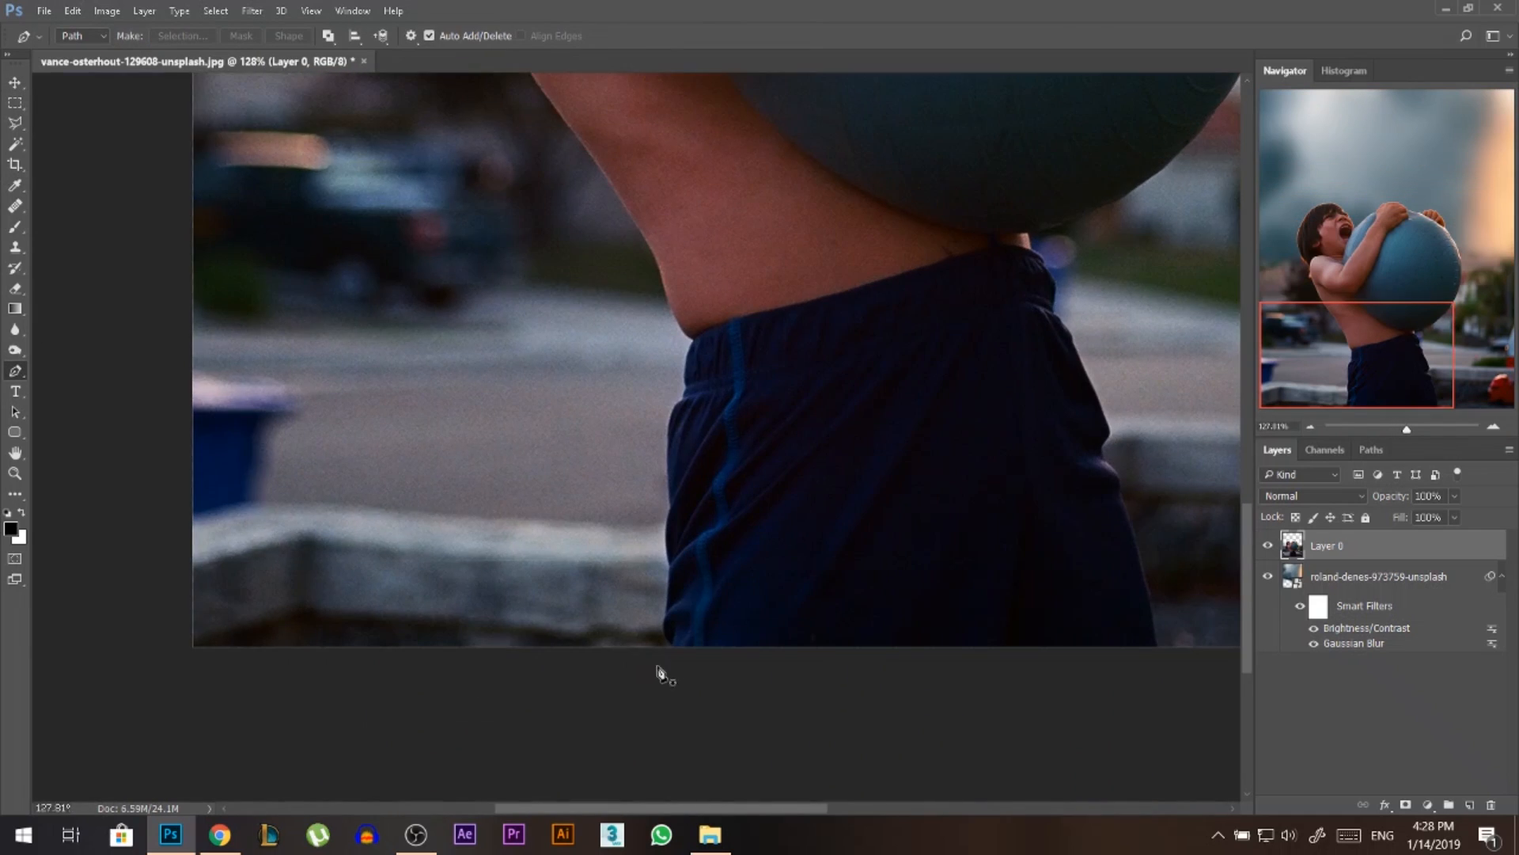
left_click(656, 659)
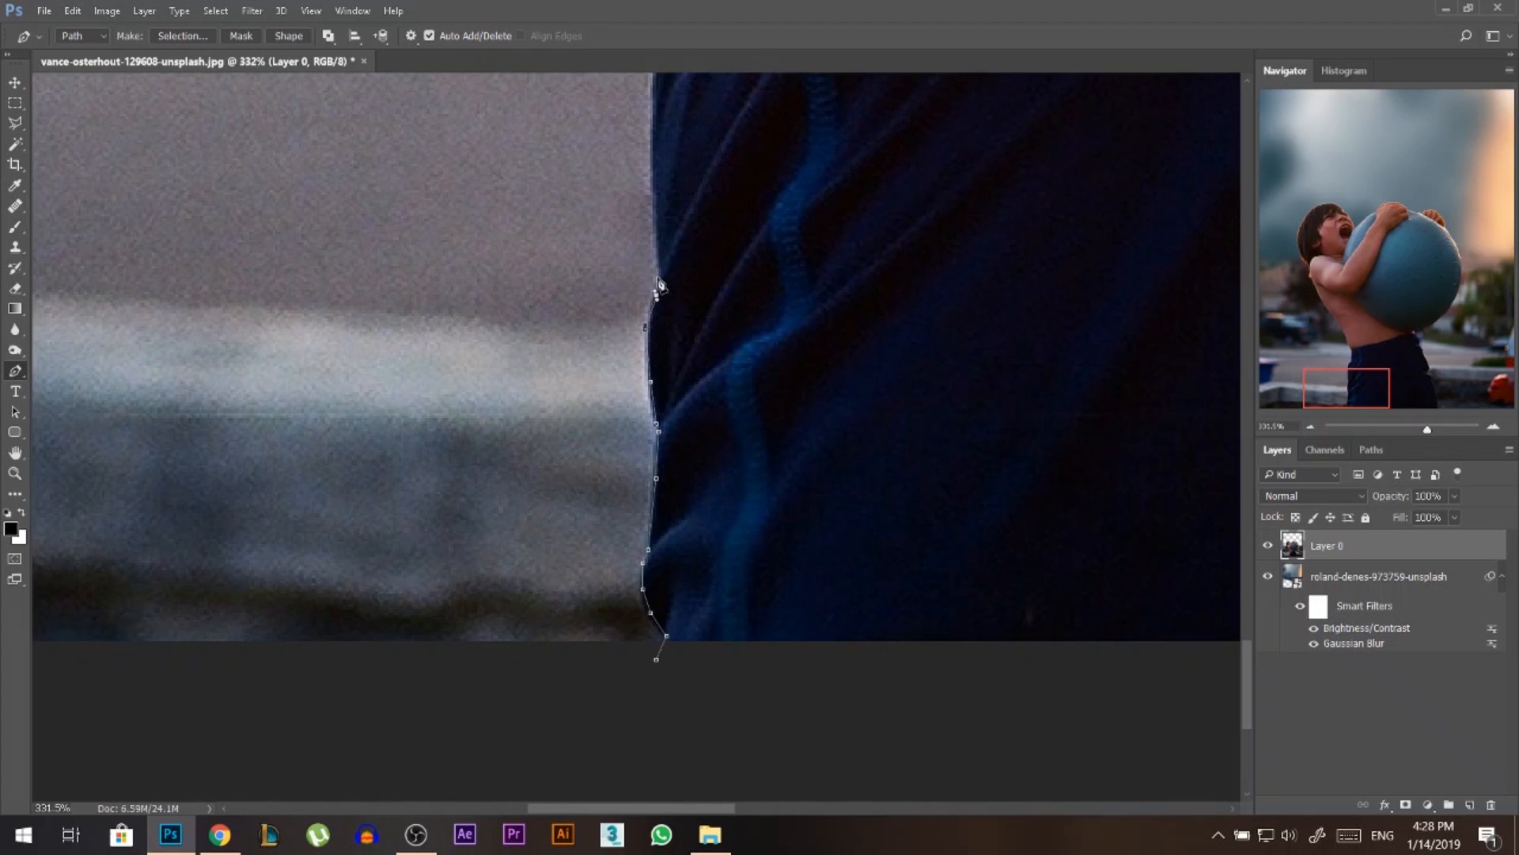
scroll(648, 550, "down", 5)
scroll(647, 146, "up", 4)
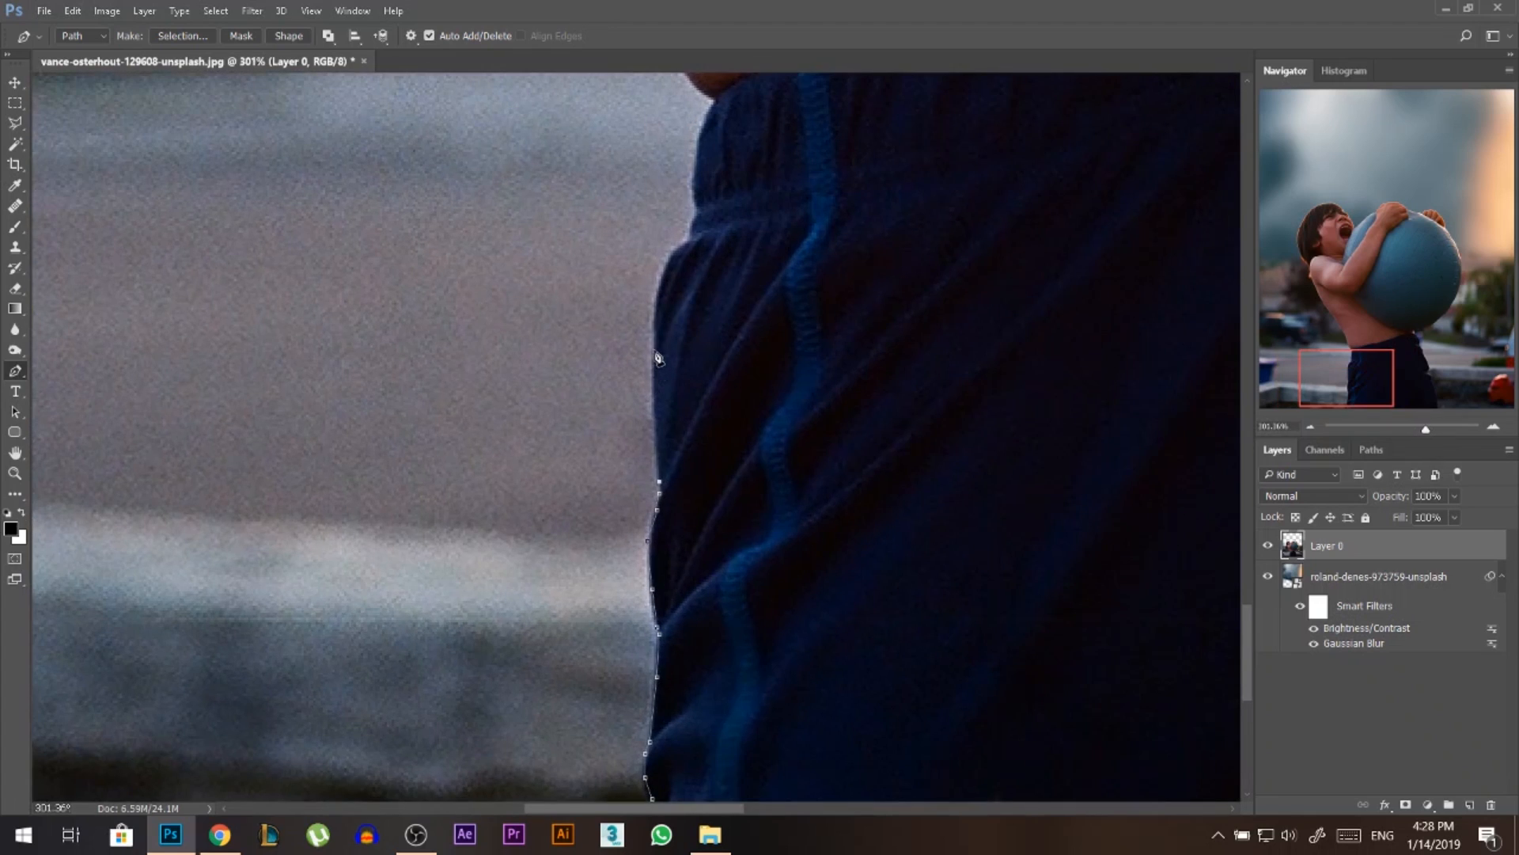
Continue the pen path past the waistband and up along the boy's bare back.
scroll(702, 99, "down", 4)
scroll(662, 407, "up", 6)
left_click(624, 407)
left_click(593, 330)
left_click(565, 220)
scroll(848, 722, "down", 5)
scroll(649, 416, "up", 3)
left_click_drag(649, 415, 567, 304)
left_click(521, 240)
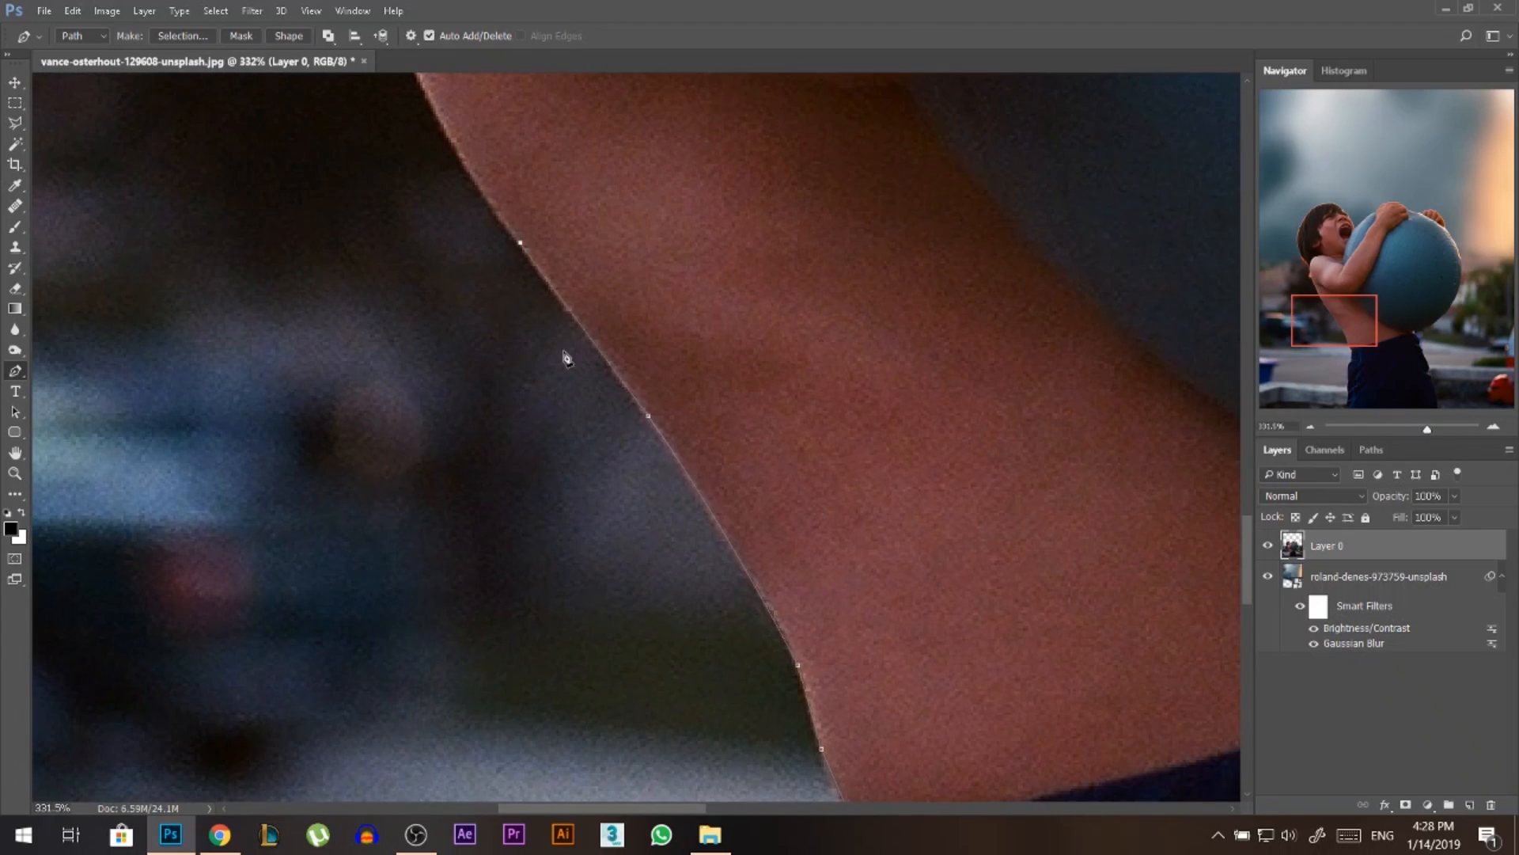
Trace the path along the upper back, around the glowing hair tuft behind the shoulder and up the nape.
scroll(567, 356, "up", 4)
left_click(467, 437)
left_click(382, 254)
left_click(323, 172)
left_click(281, 151)
scroll(309, 404, "down", 4)
scroll(320, 368, "up", 4)
left_click(309, 299)
left_click(232, 217)
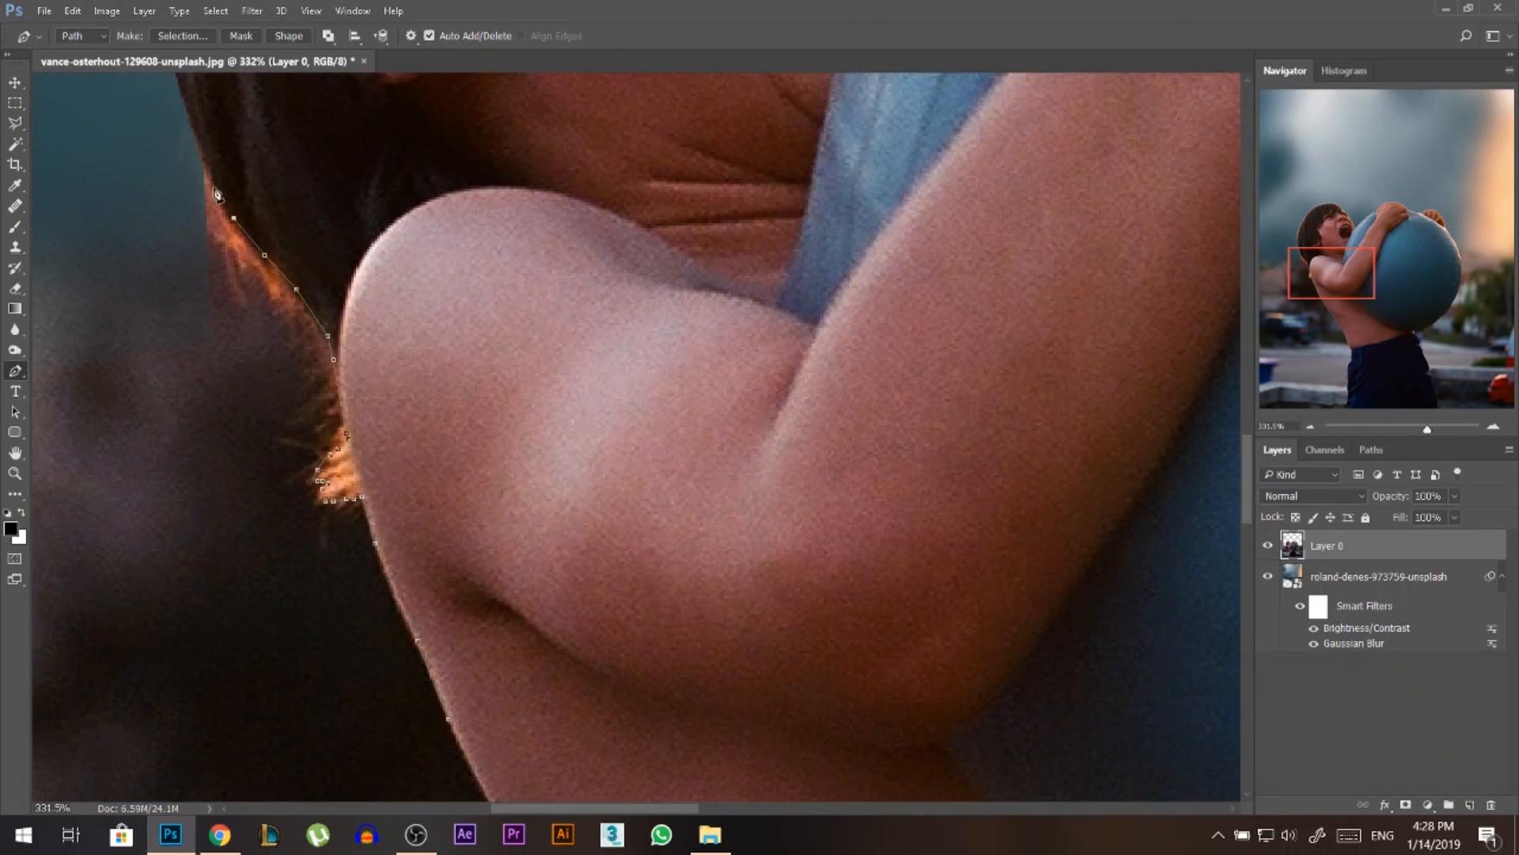
Trace the path along the hair outline from the nape up the back of the head.
scroll(218, 195, "down", 5)
scroll(420, 443, "up", 6)
left_click(472, 214)
scroll(469, 238, "down", 3)
left_click(476, 270)
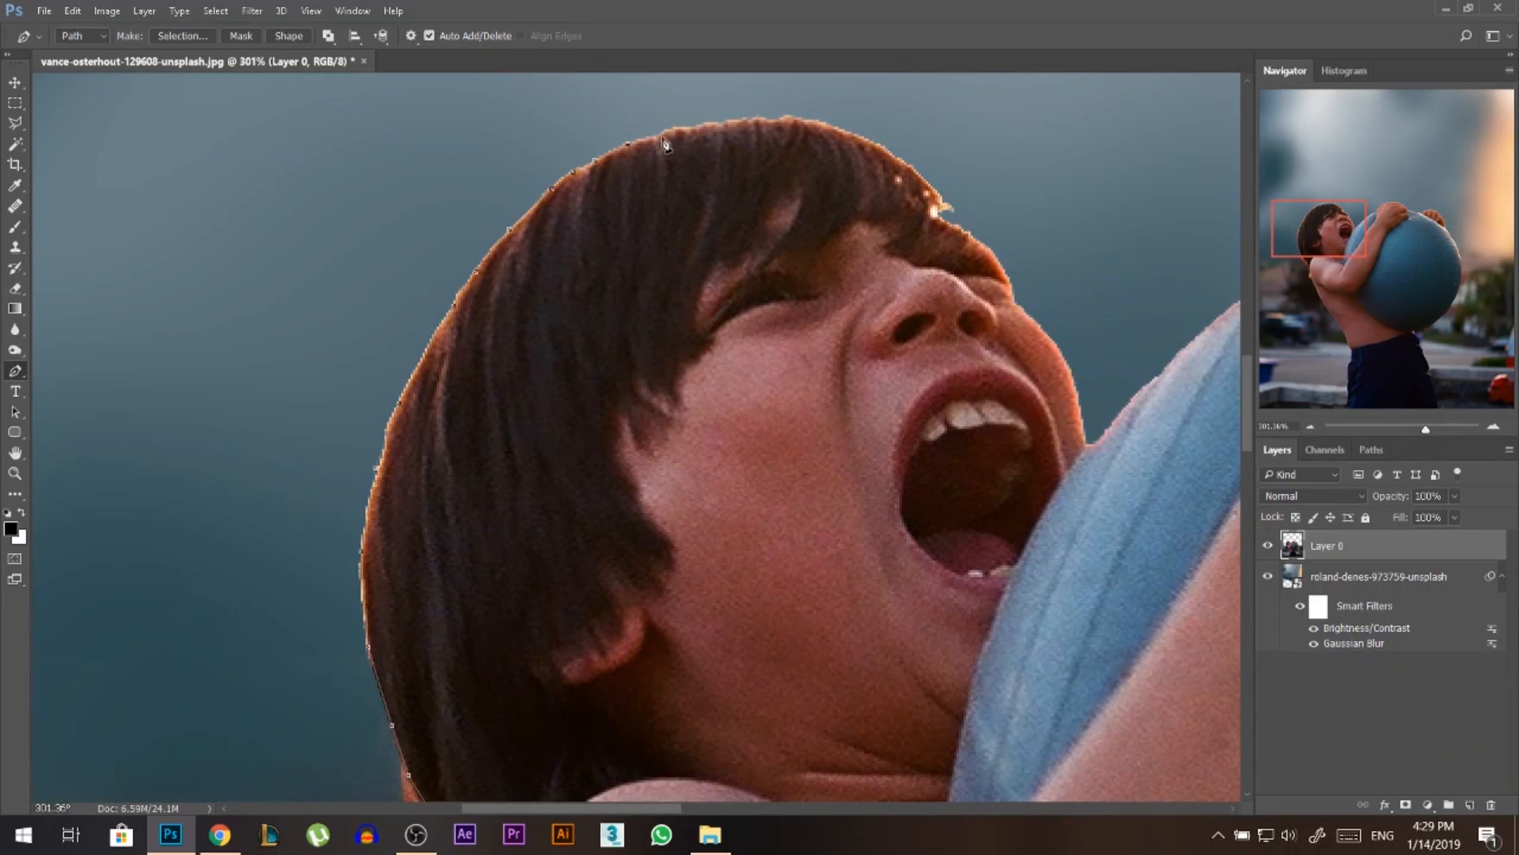
Carry the path through the sky above the hands and trace it down the ball's right and lower edge.
scroll(665, 144, "down", 3)
scroll(1024, 465, "up", 4)
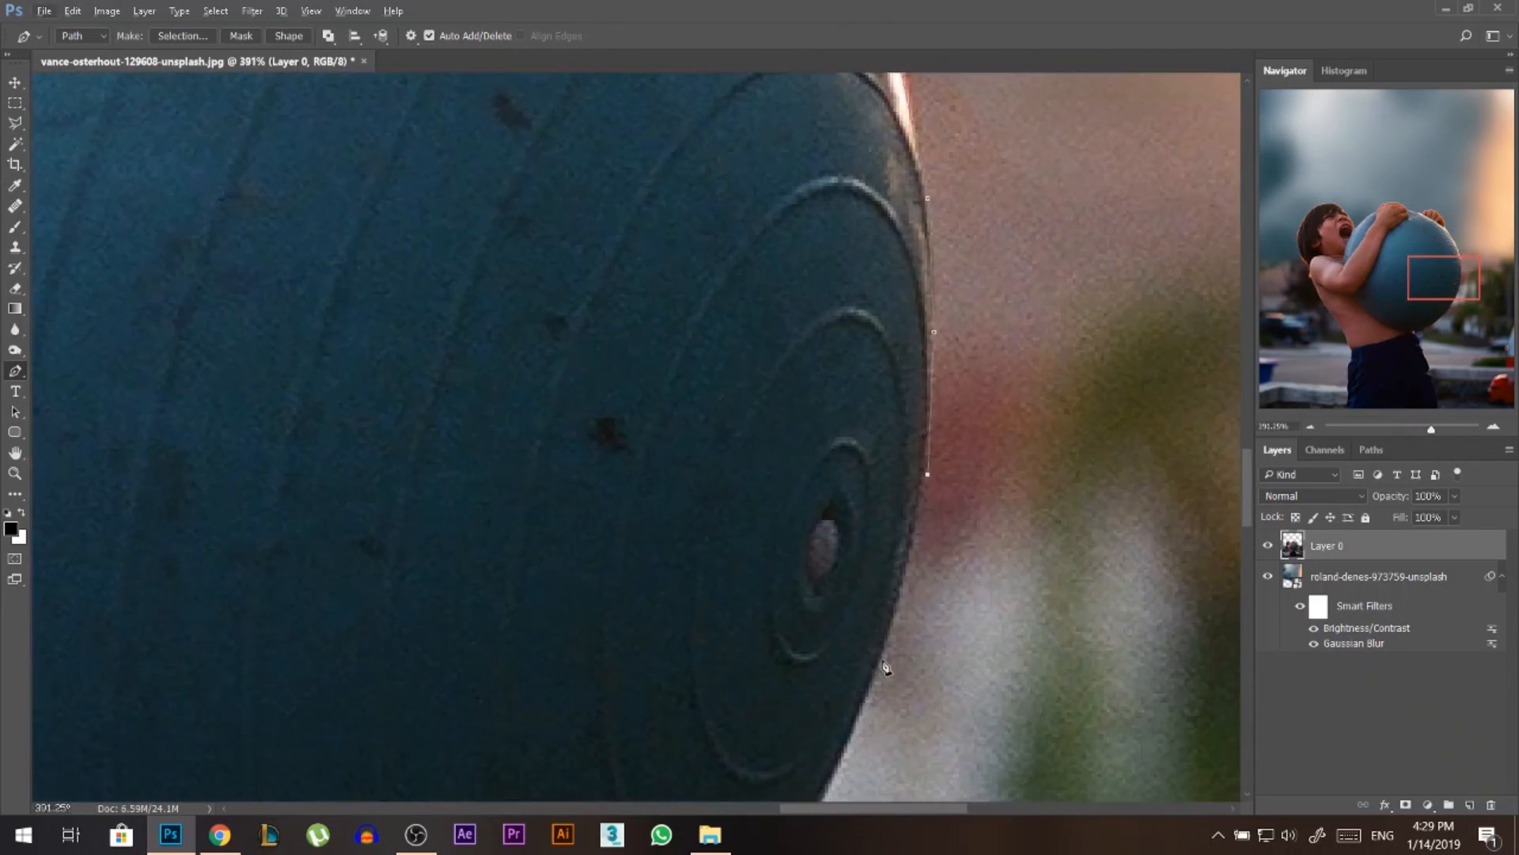
scroll(886, 668, "down", 3)
scroll(865, 577, "up", 3)
scroll(671, 513, "up", 1)
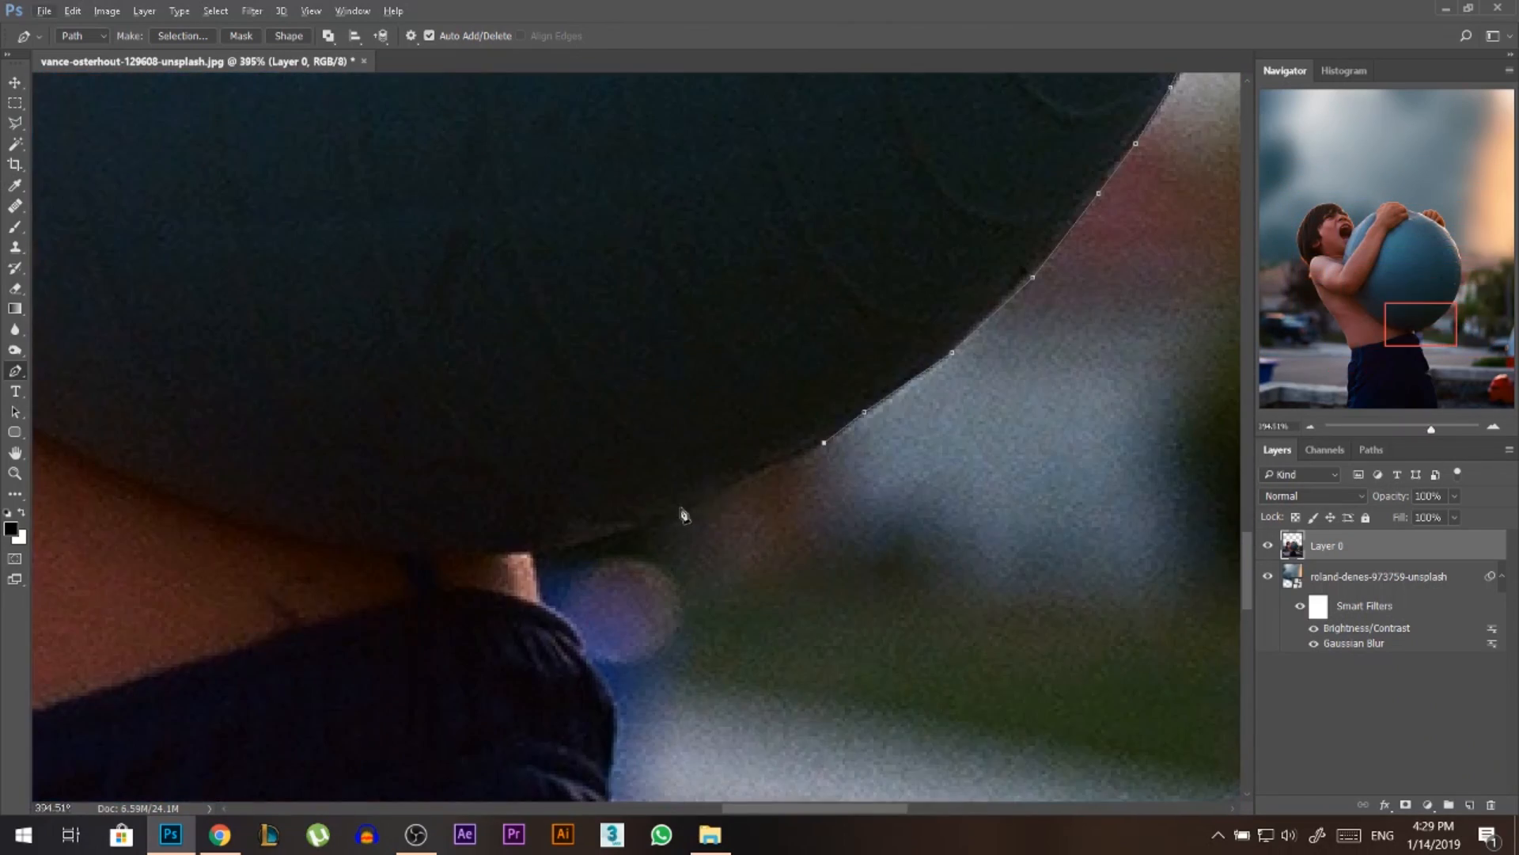
Trace the right side of the shorts and close the path below the photo's lower edge.
scroll(620, 717, "down", 2)
scroll(683, 563, "up", 2)
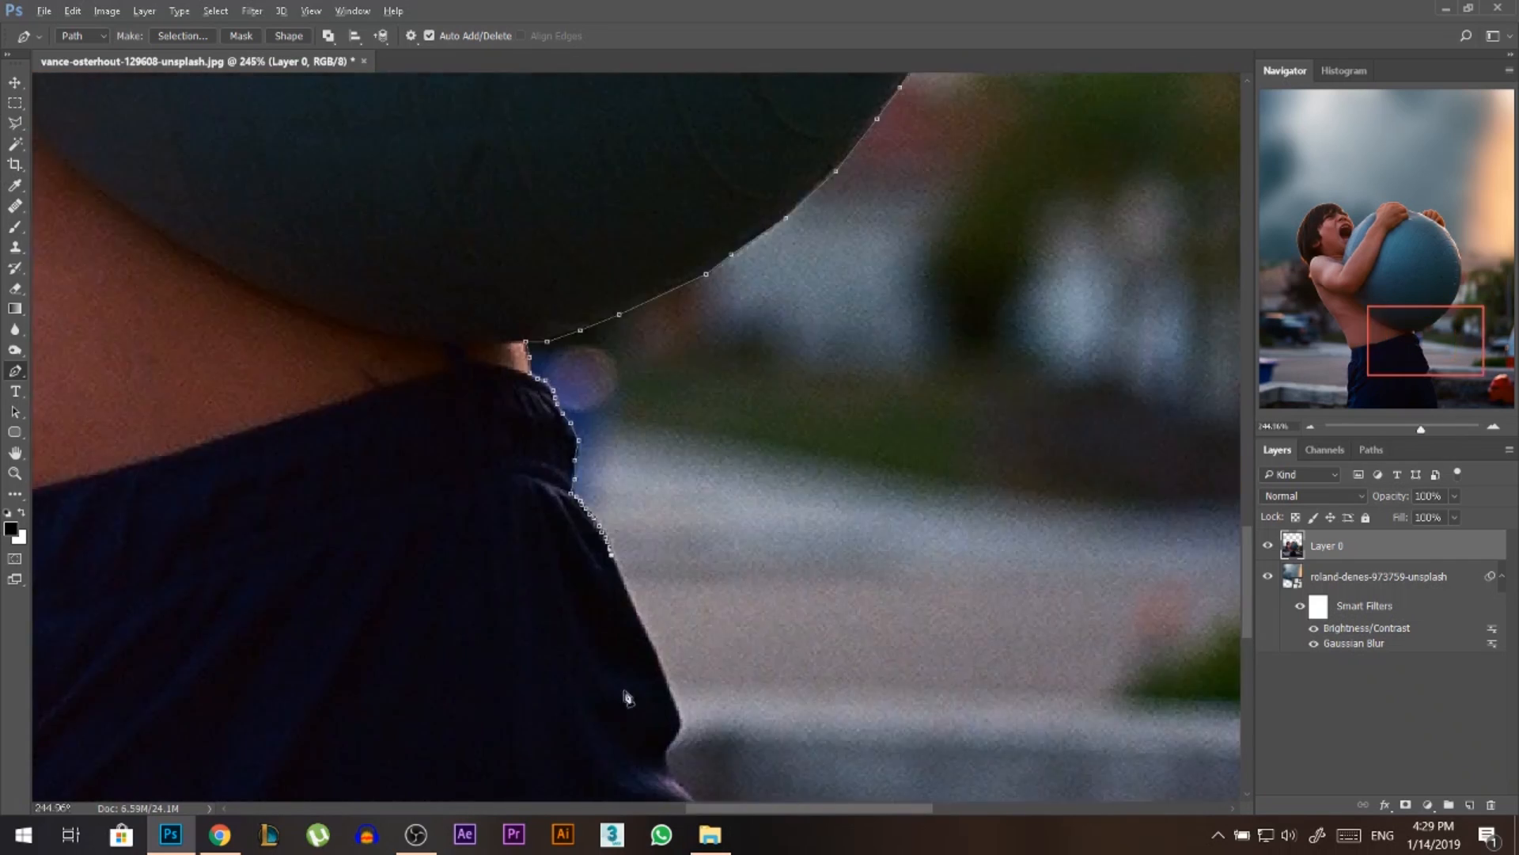
scroll(704, 663, "down", 2)
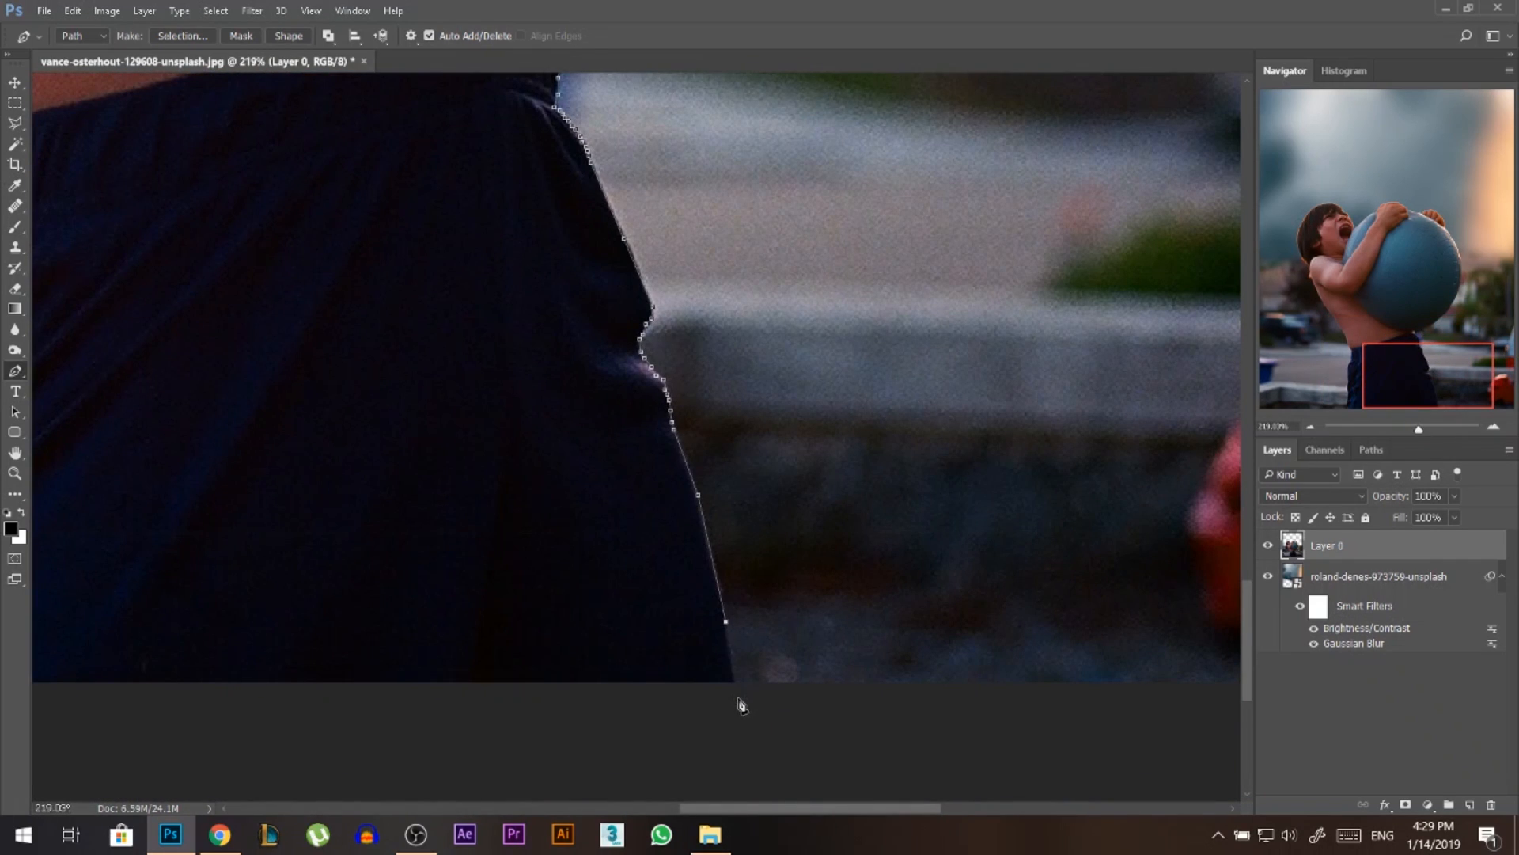
scroll(985, 358, "down", 2)
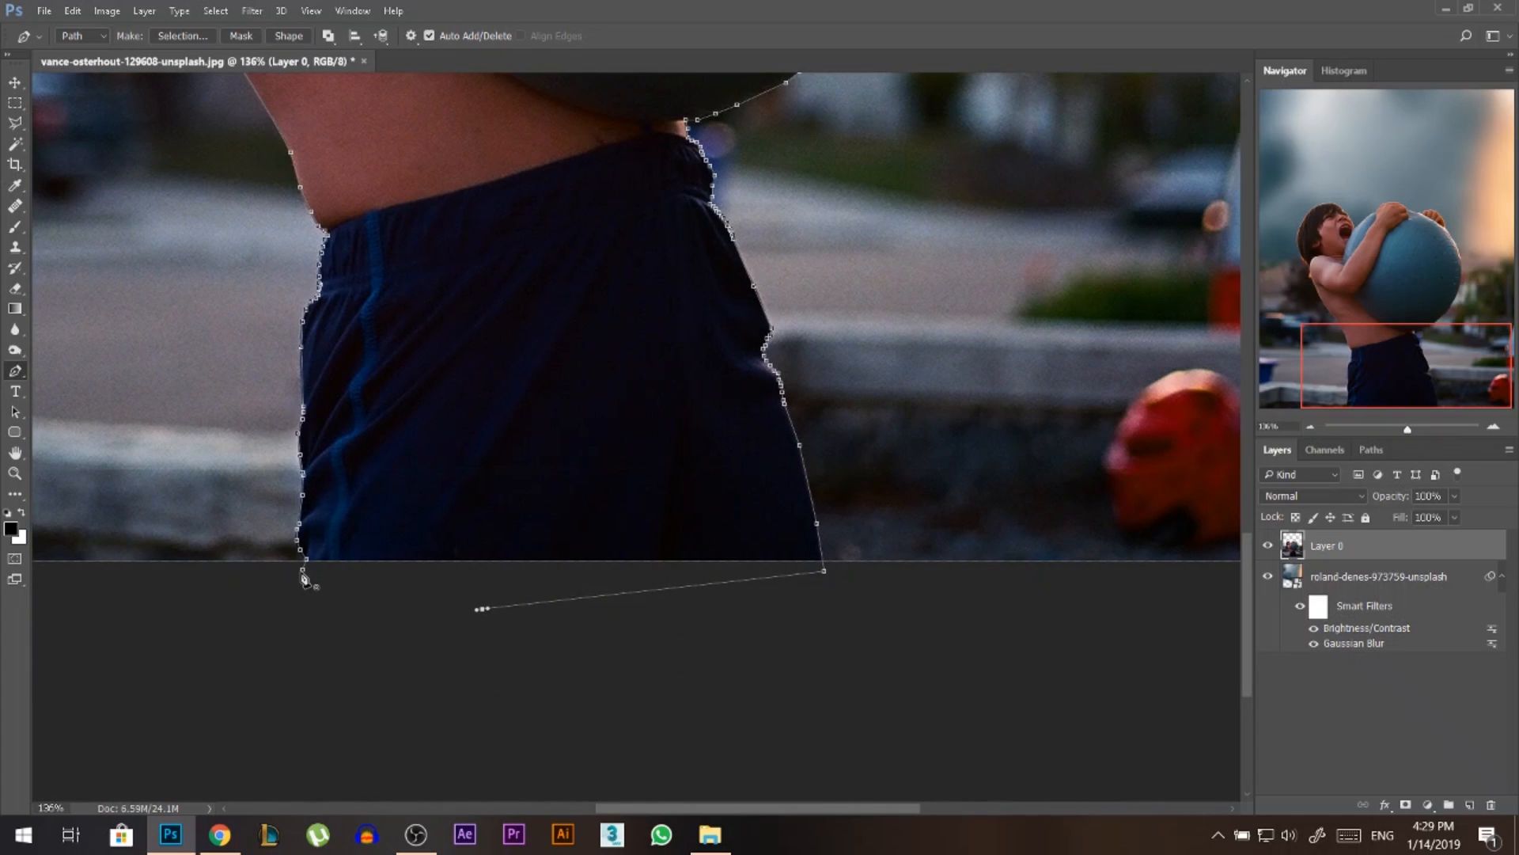
Turn the path into a new anti-aliased selection with a 0 px feather and copy the boy and ball to a new layer.
right_click(499, 400)
left_click(556, 459)
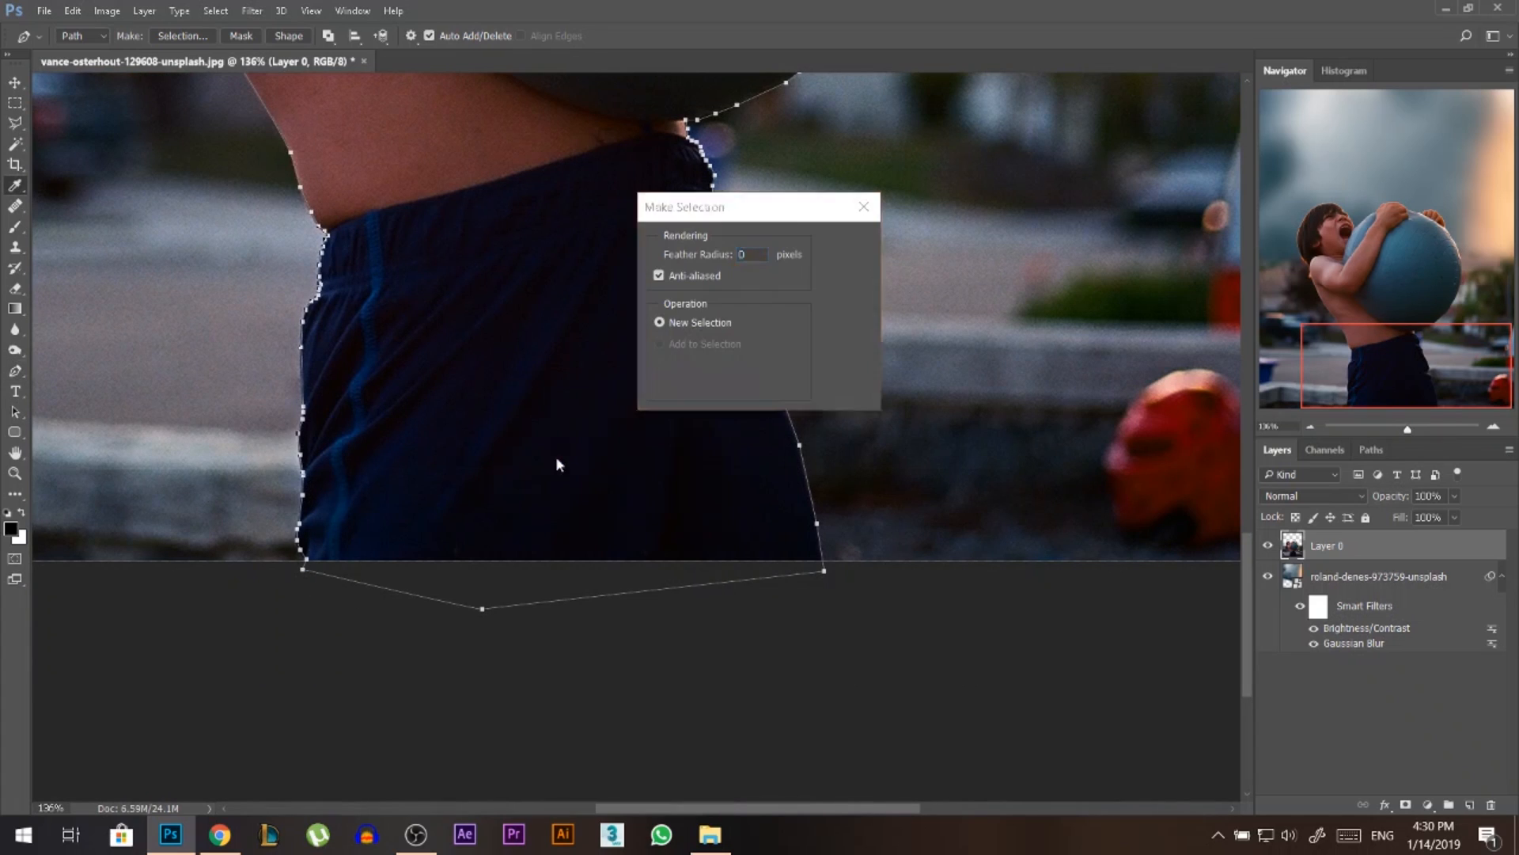
left_click(847, 245)
scroll(752, 590, "down", 3)
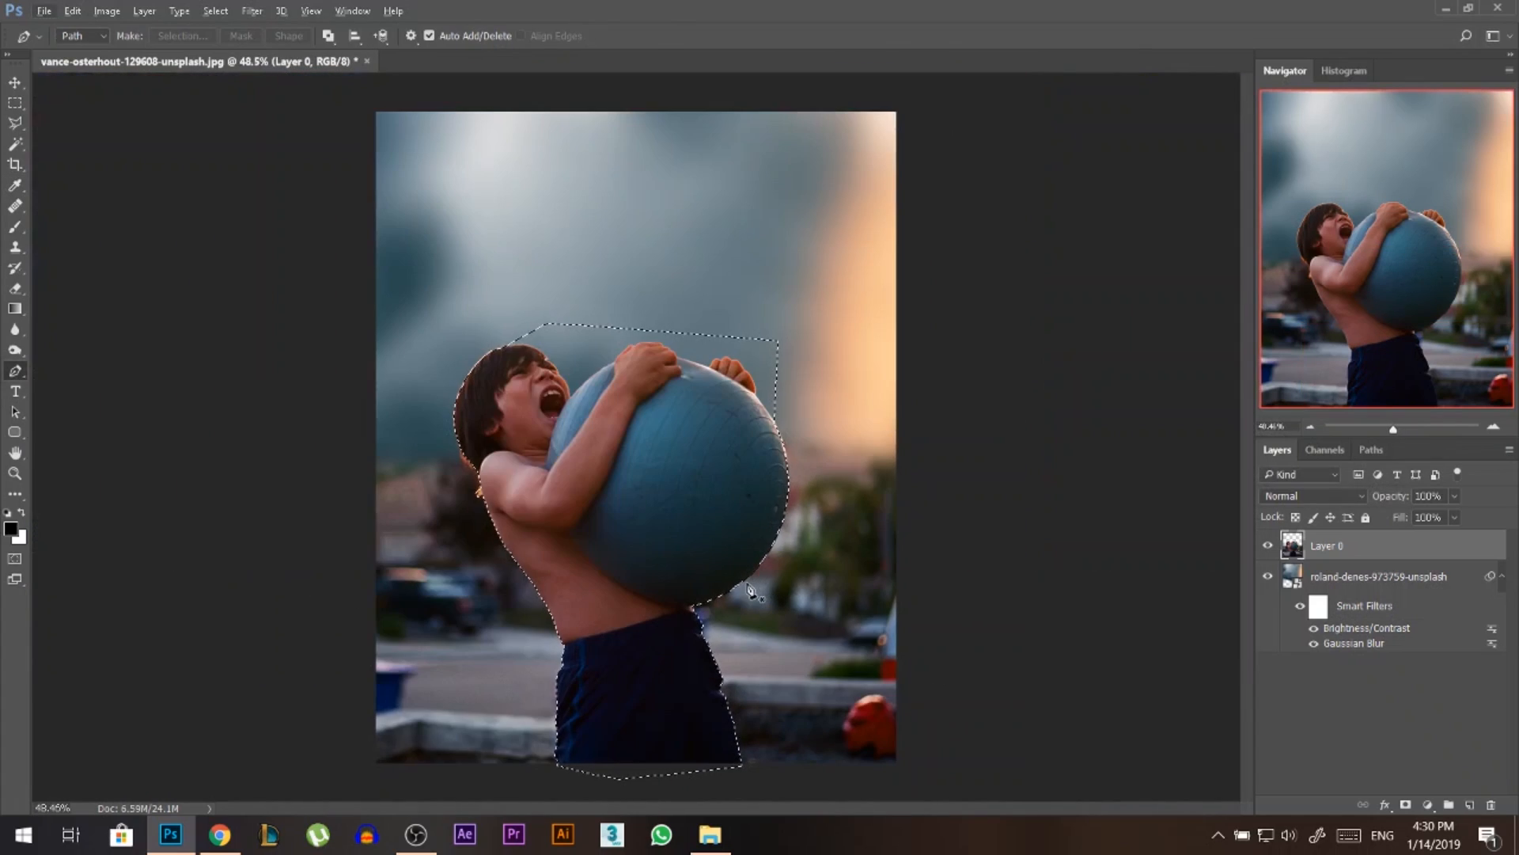
key("ctrl+j")
key("v")
left_click_drag(689, 599, 505, 473)
Rasterize the roland-denes-973759-unsplash sky layer together with its smart filters.
scroll(831, 712, "up", 3)
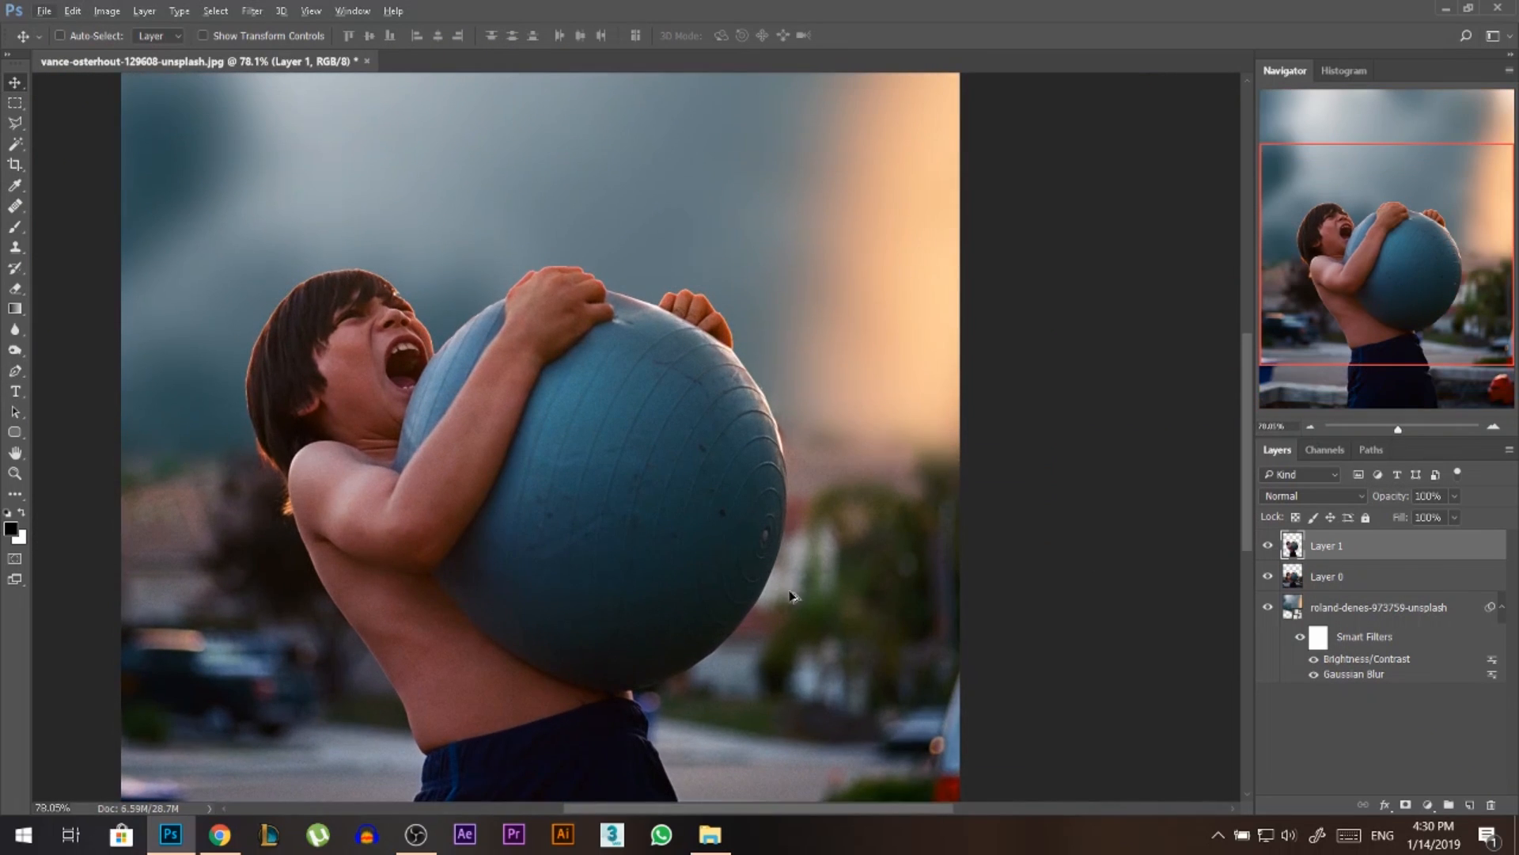
scroll(732, 312, "down", 2)
scroll(823, 363, "up", 10)
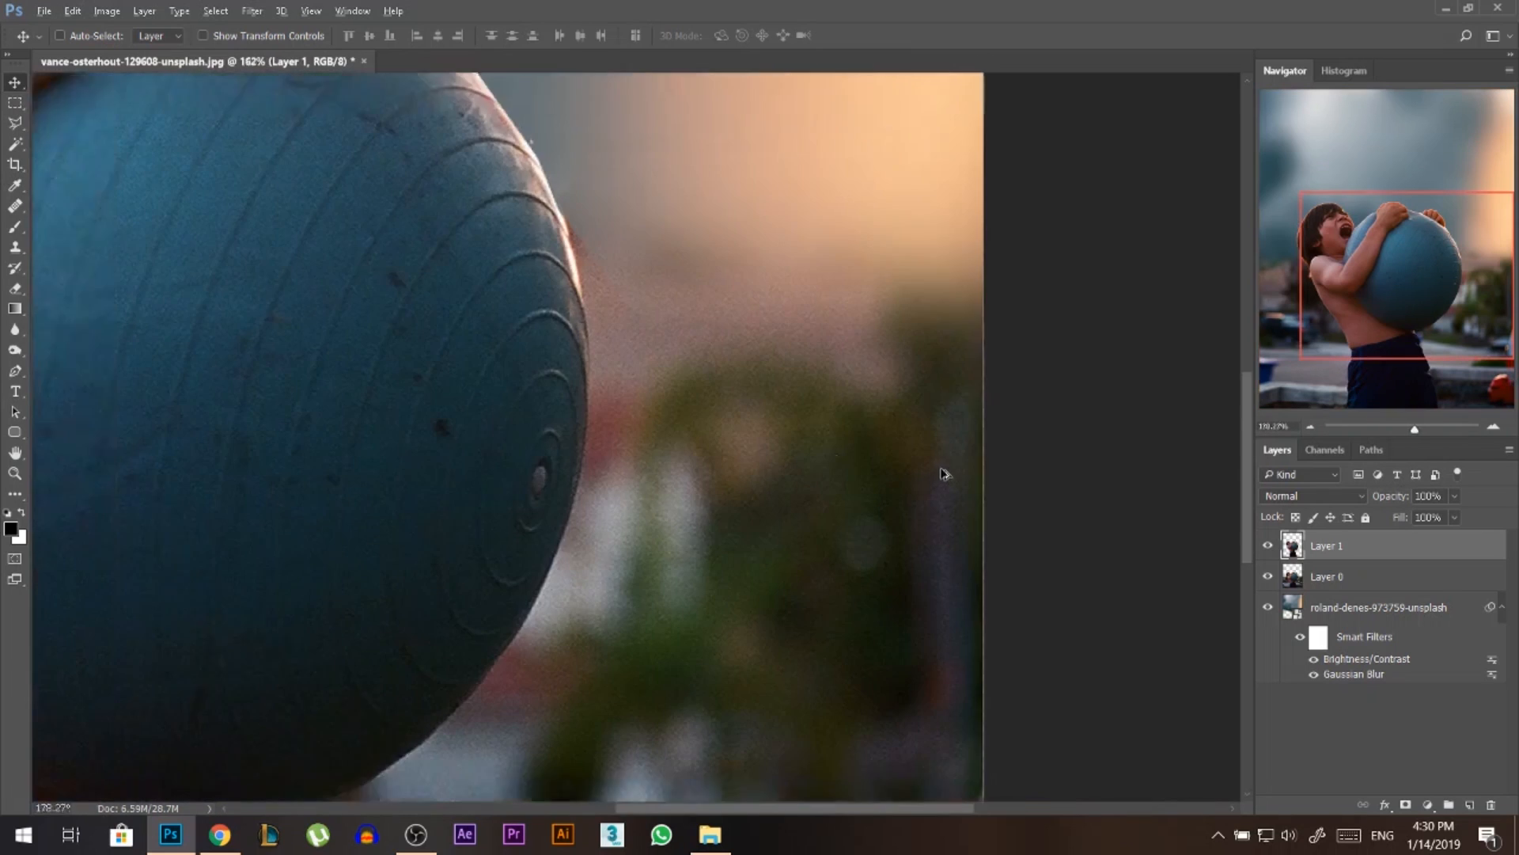
scroll(773, 343, "up", 1)
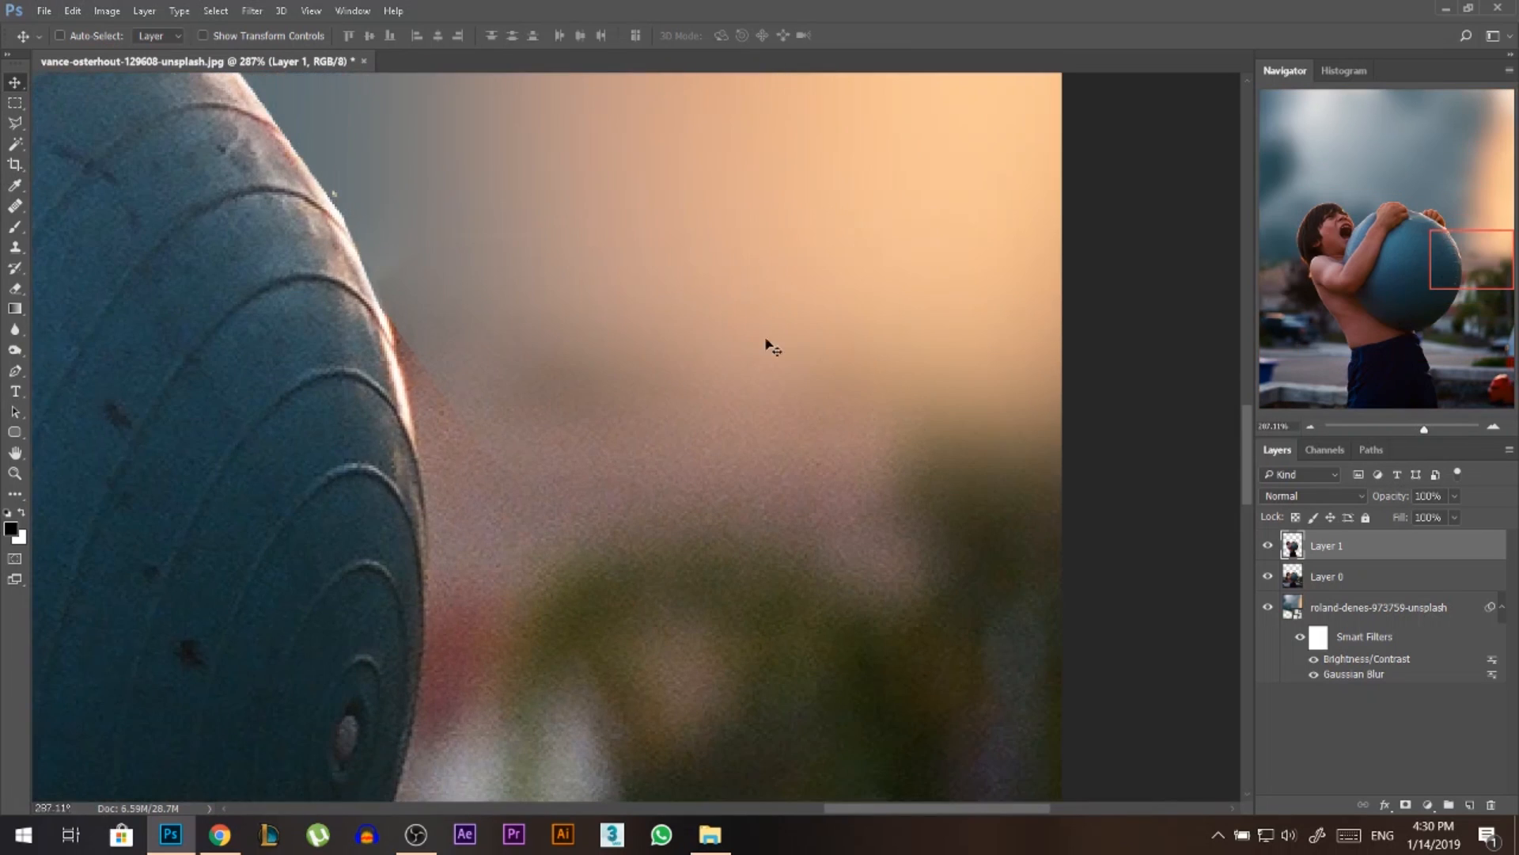
key("alt+bracketleft")
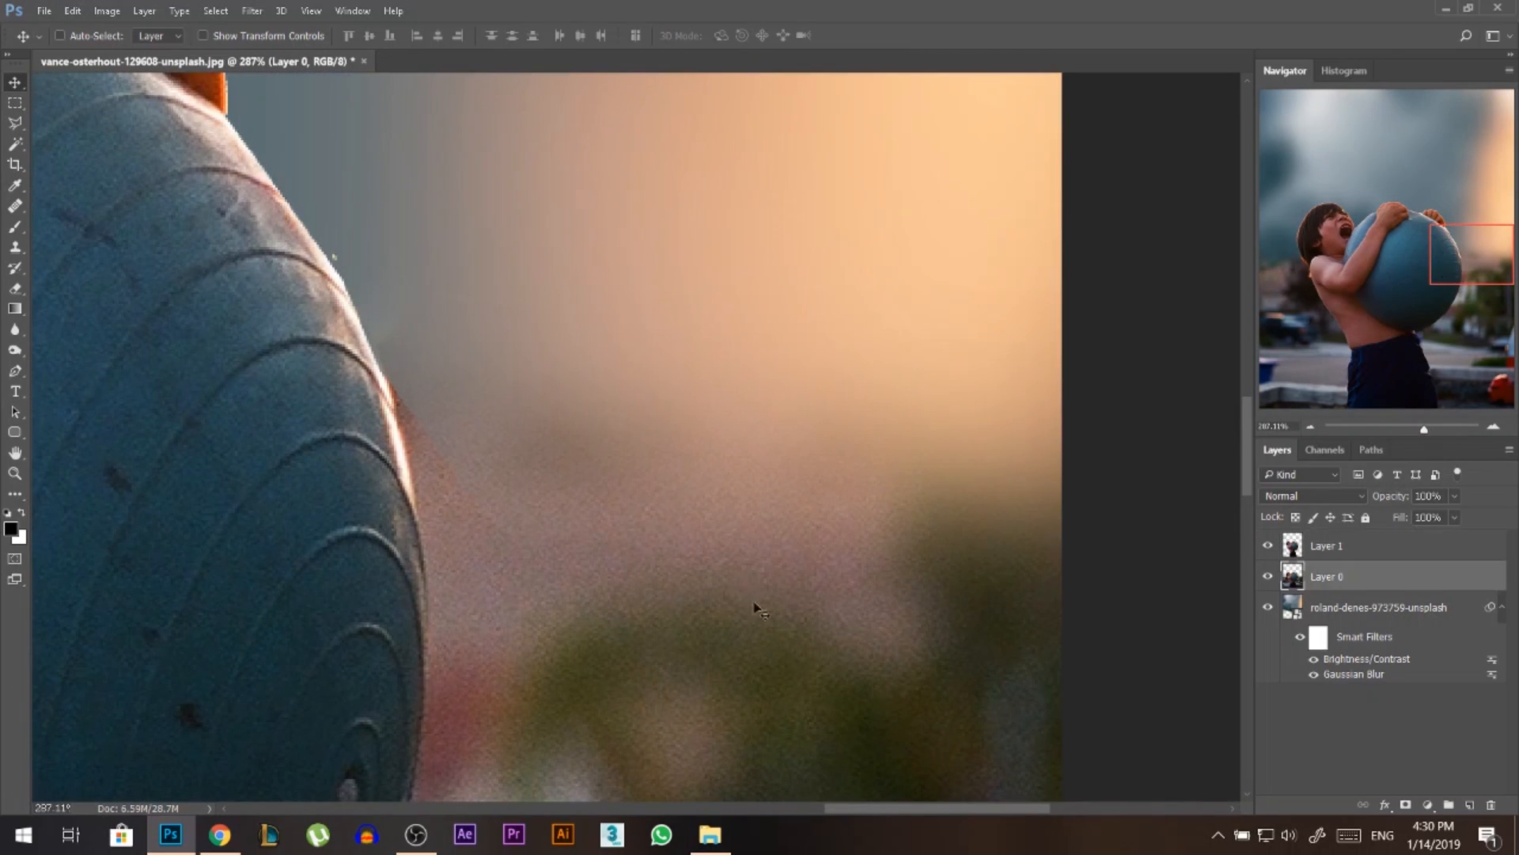
left_click(1330, 608)
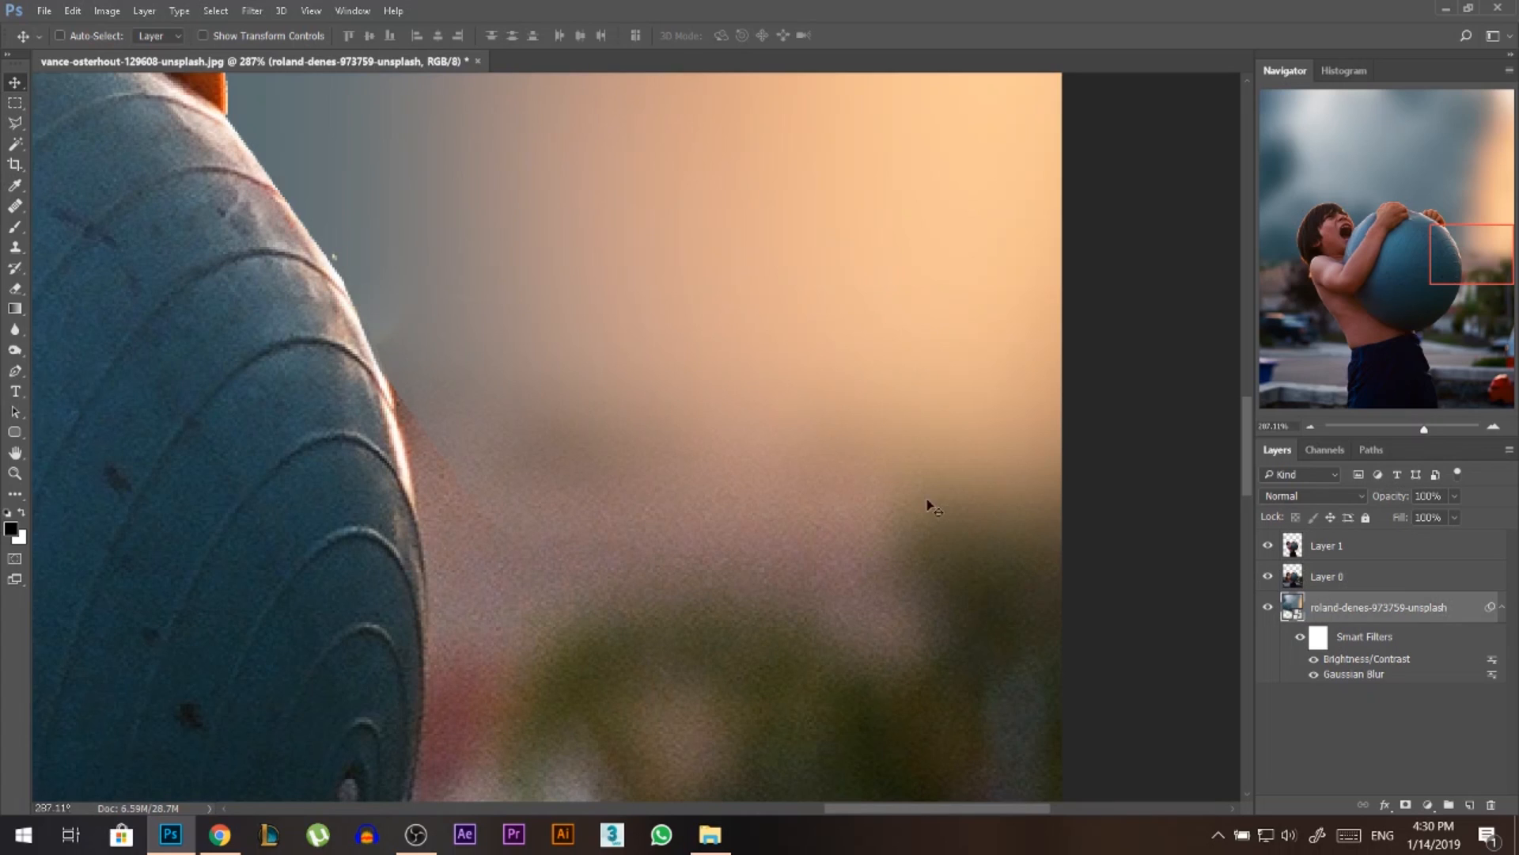
right_click(1350, 615)
left_click(970, 448)
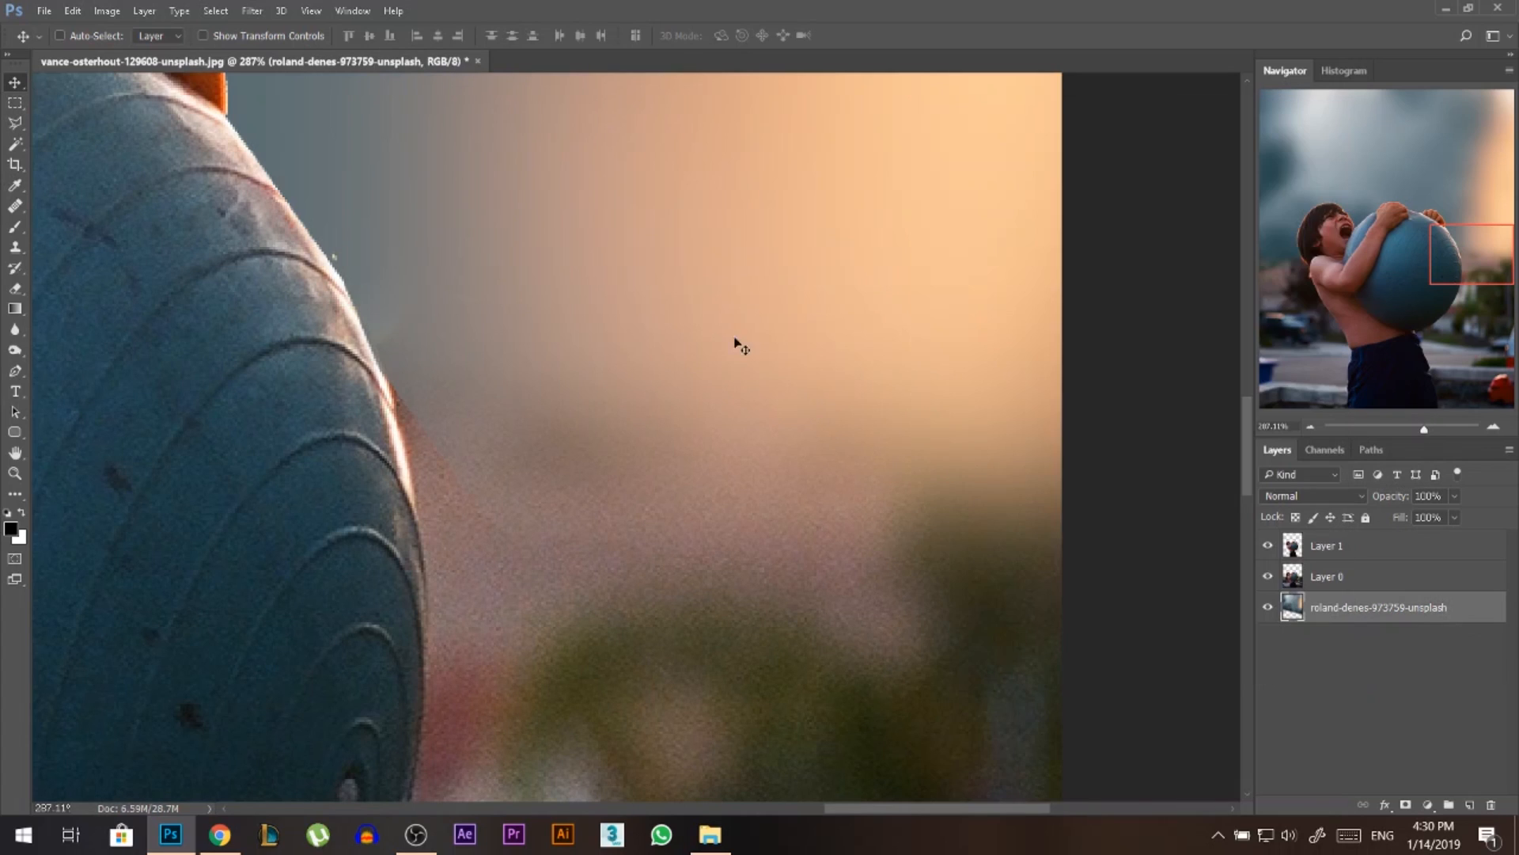
Add Camera Raw grain to the sky layer with amount 42, size 37 and roughness 54.
left_click(252, 11)
left_click(338, 130)
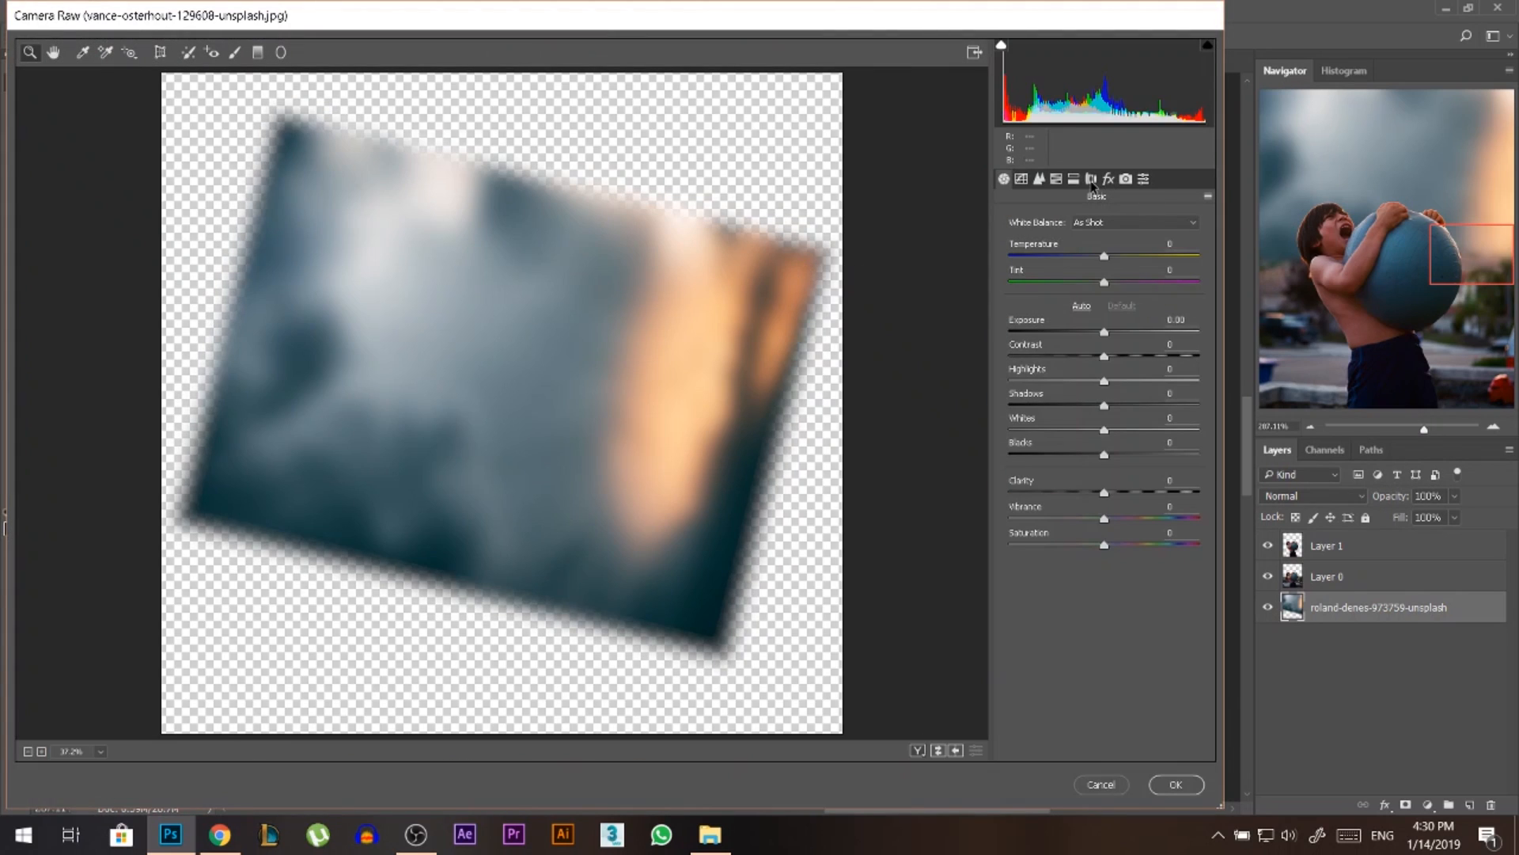
left_click(1040, 182)
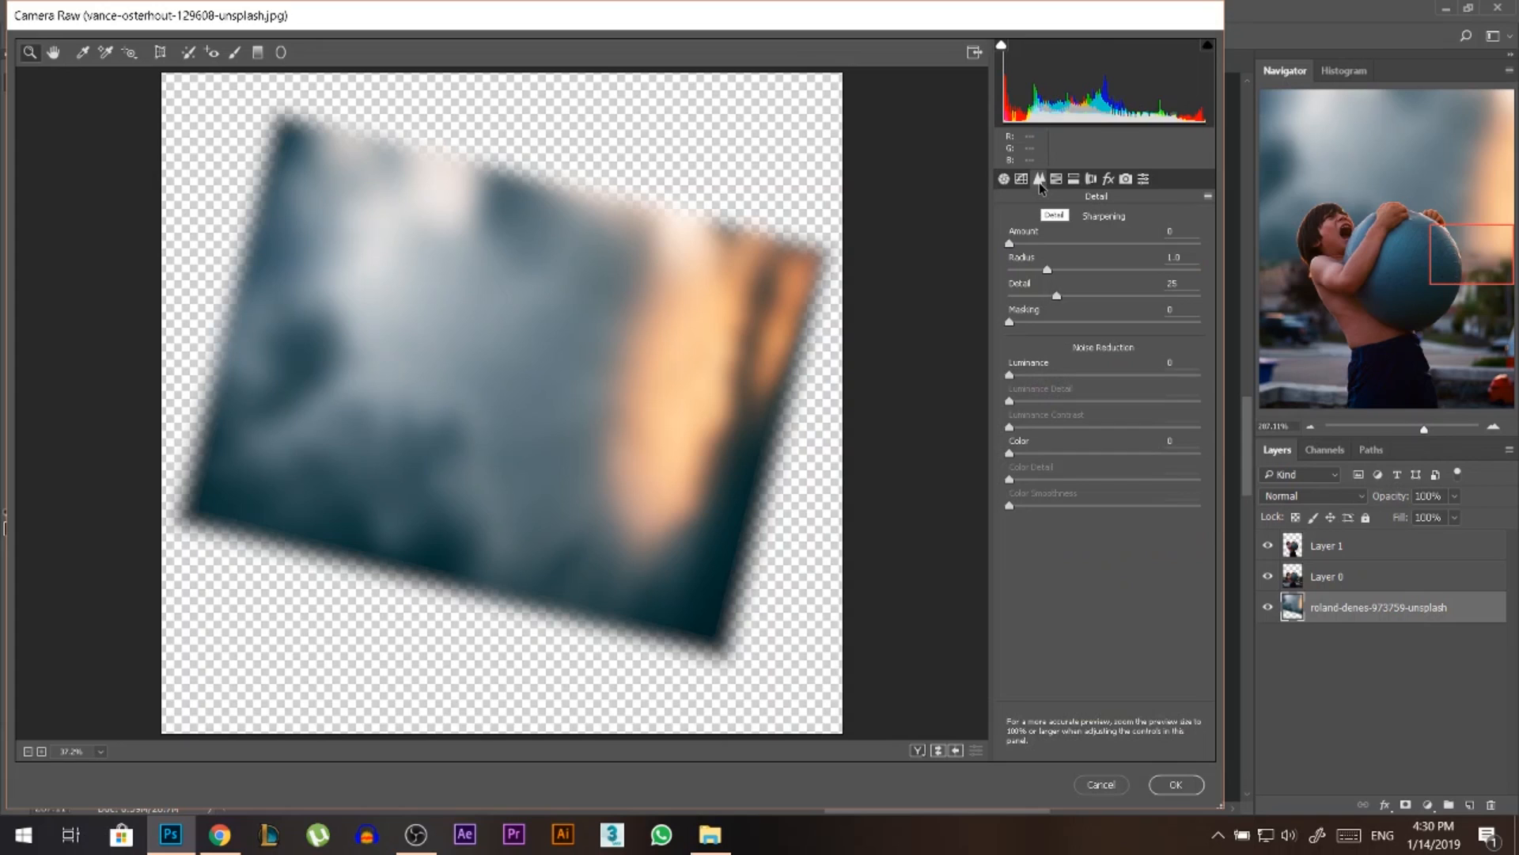
left_click_drag(1036, 244, 1113, 246)
left_click(1106, 185)
left_click_drag(1013, 303, 1081, 333)
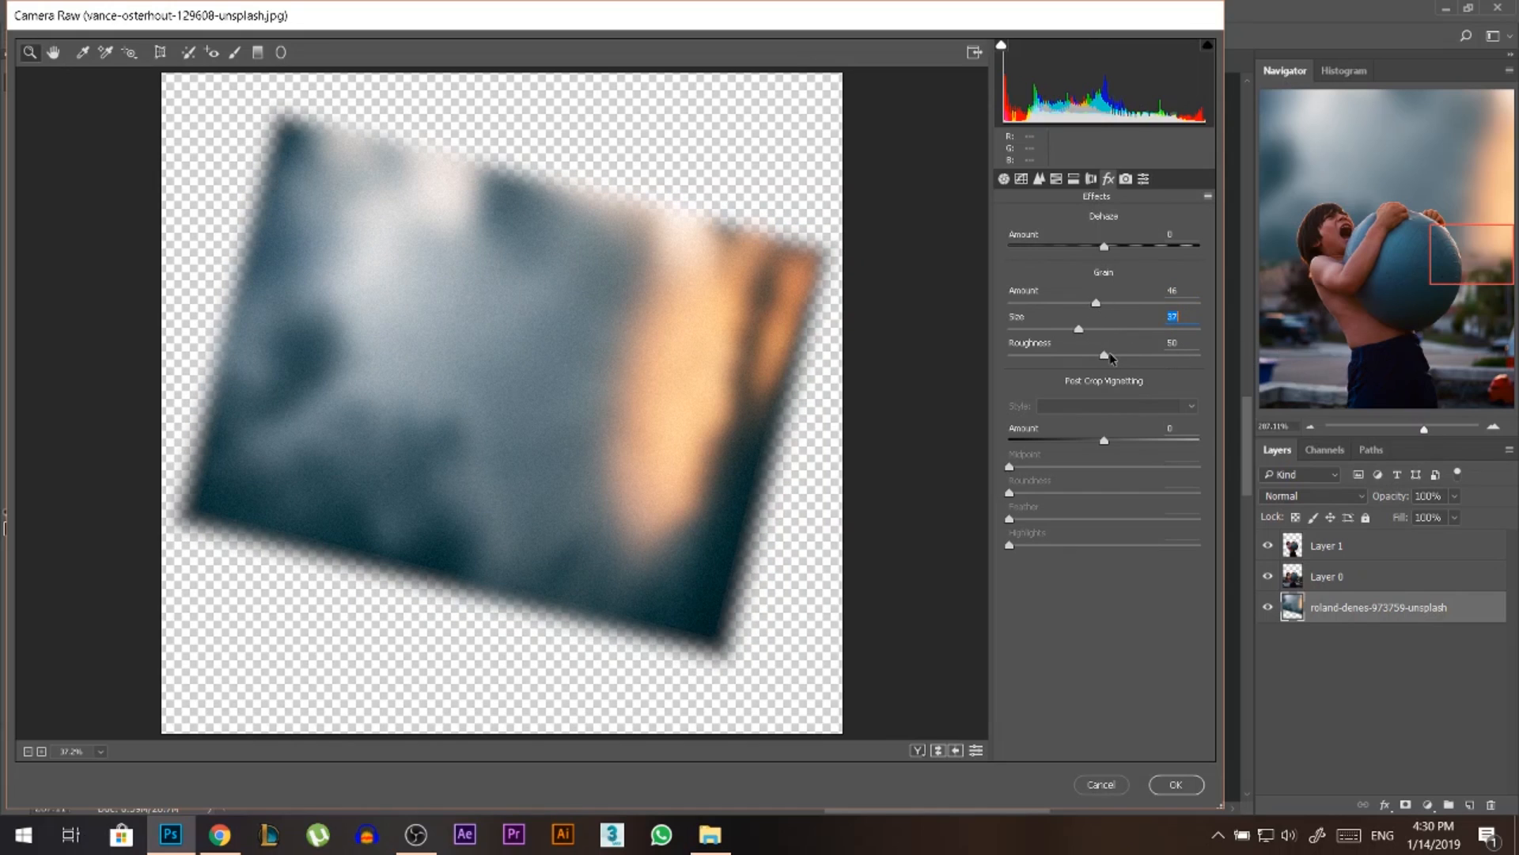
left_click_drag(1104, 360, 1112, 360)
left_click_drag(1096, 303, 1089, 306)
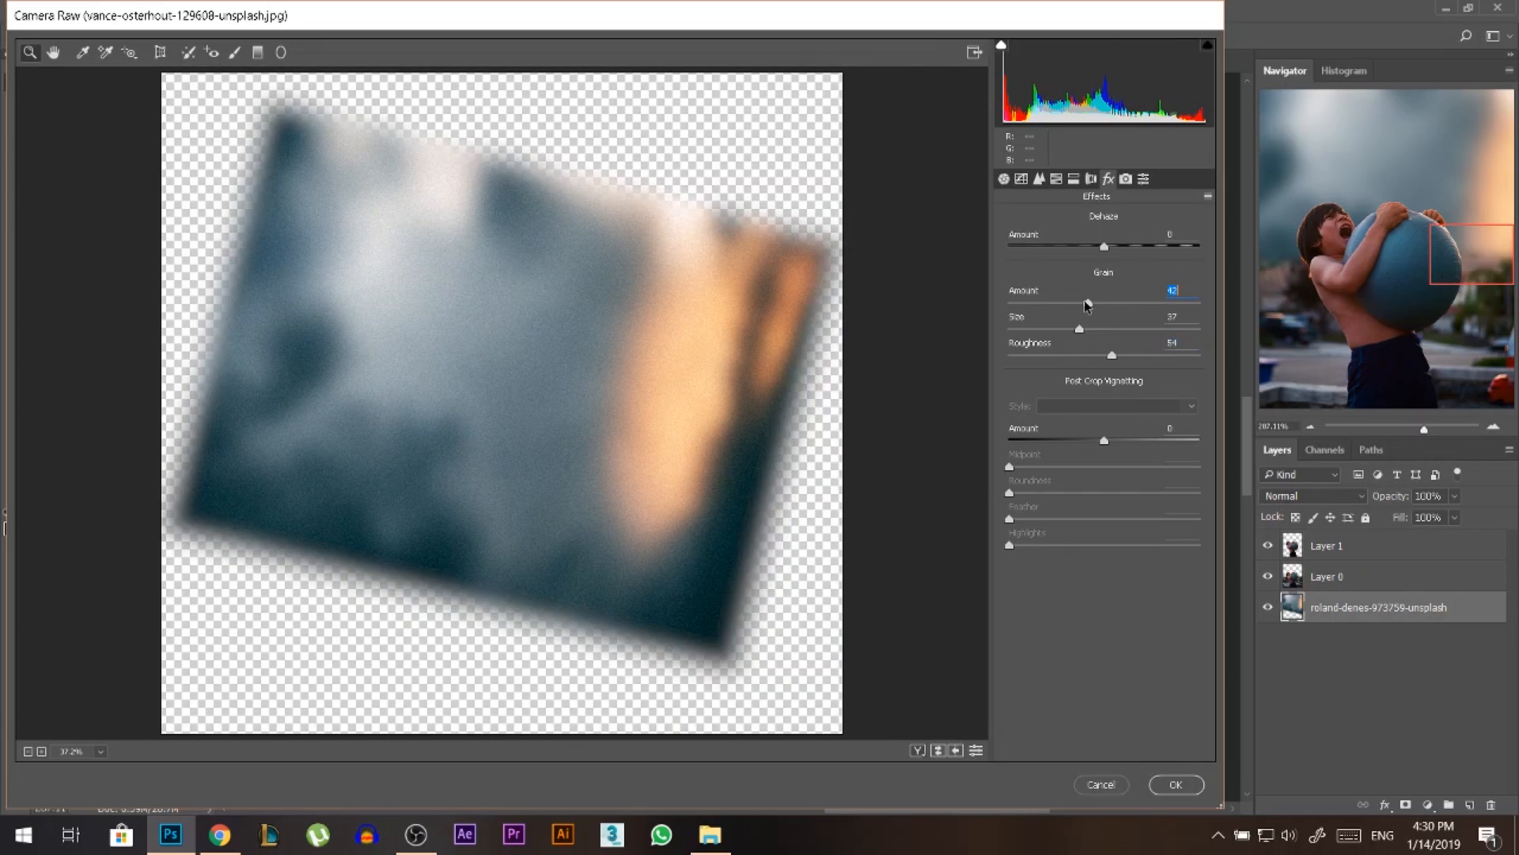
left_click(1183, 789)
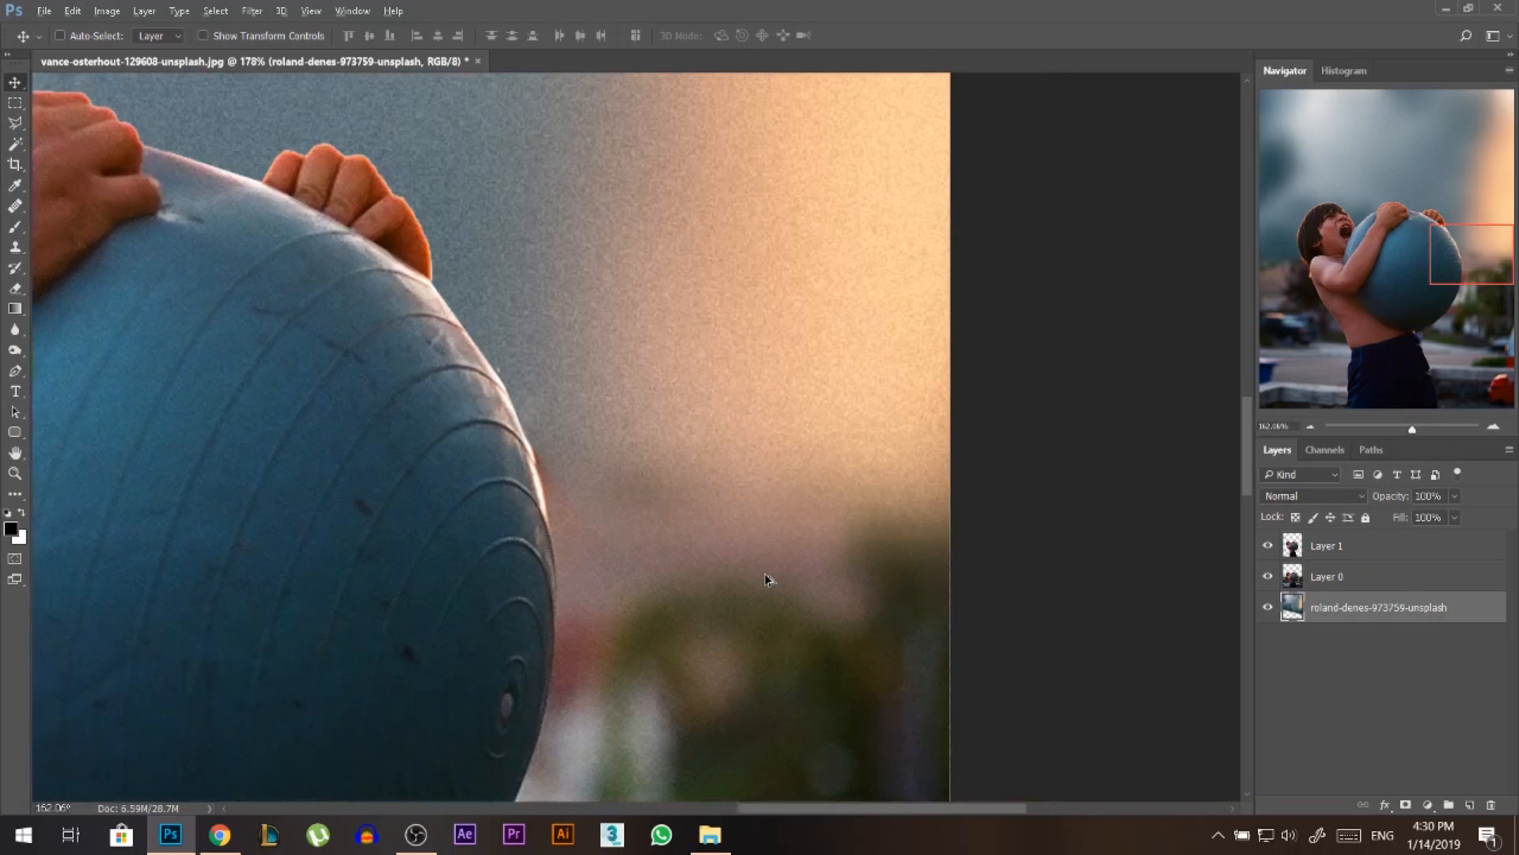
scroll(750, 571, "down", 12)
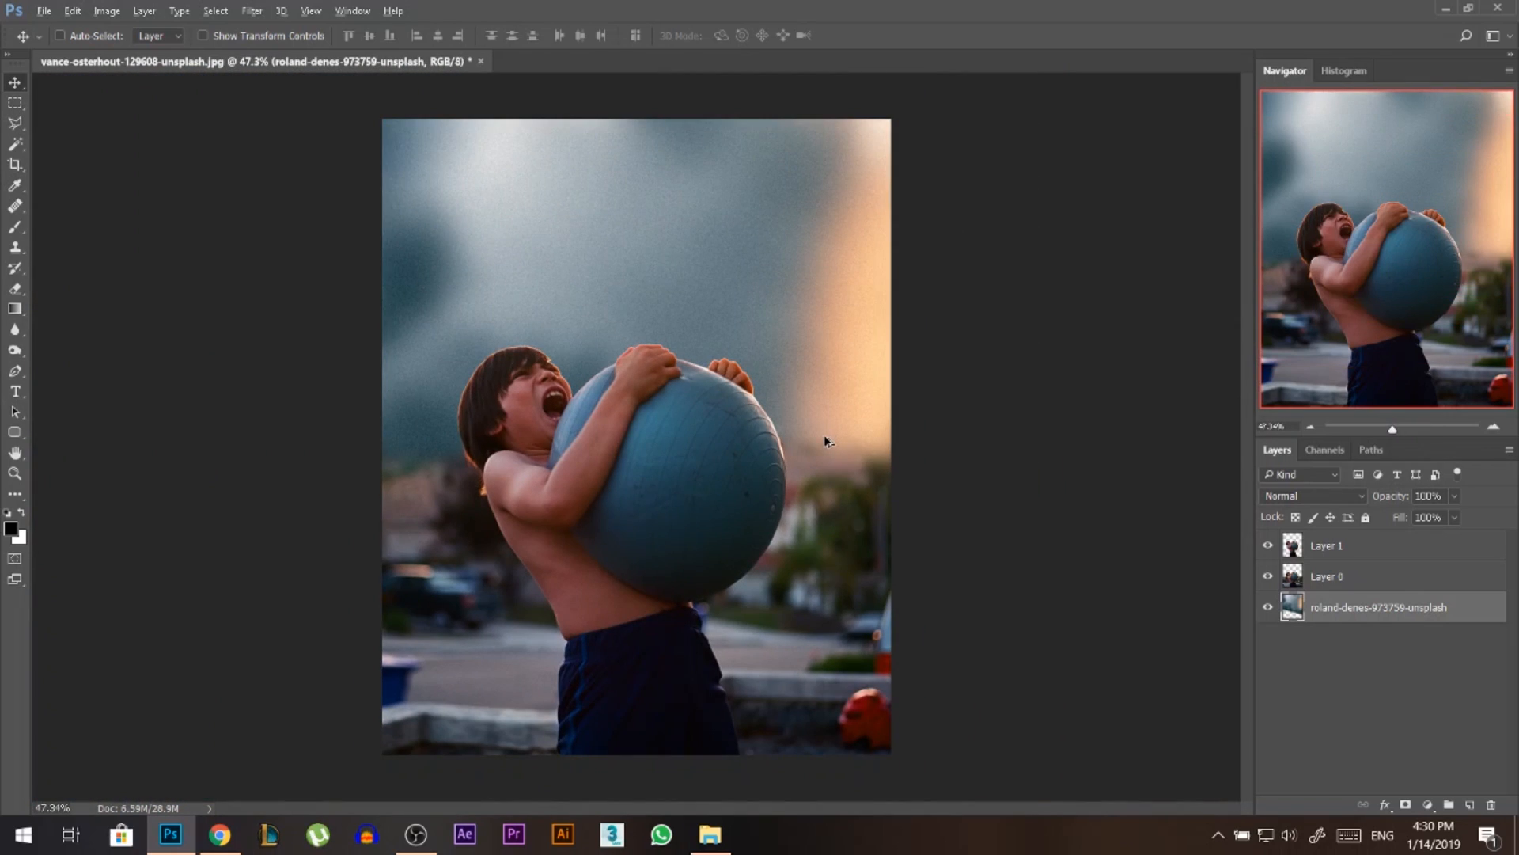
key("ctrl")
scroll(817, 451, "down", 2)
scroll(794, 529, "up", 1)
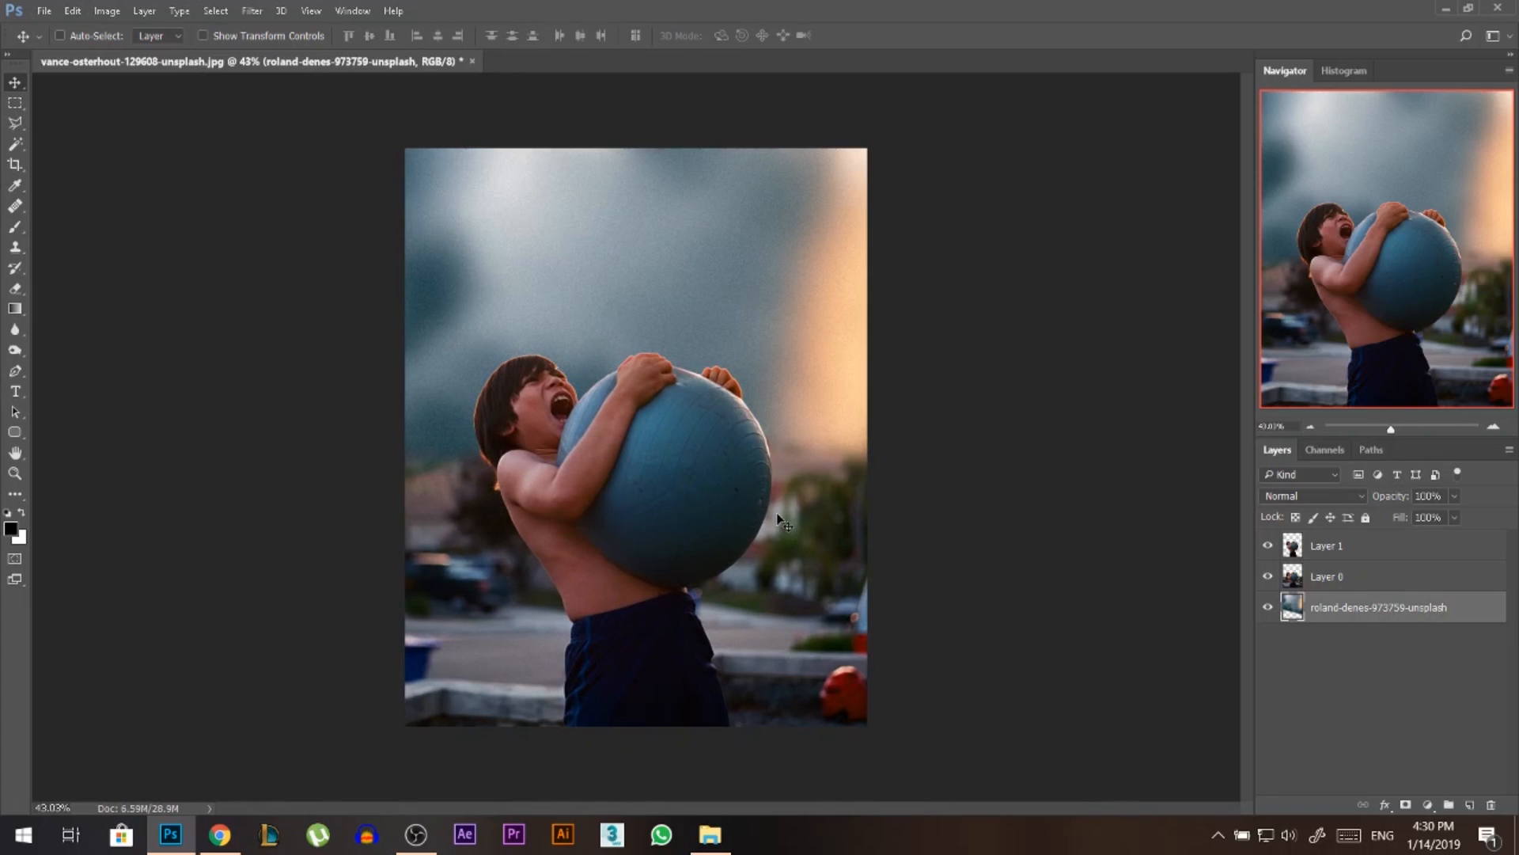
Try moving the boy and ball layer upward, and undo the move.
scroll(777, 514, "up", 1)
left_click_drag(678, 478, 684, 369)
key("ctrl+z")
scroll(633, 312, "up", 1)
scroll(649, 380, "down", 1)
scroll(665, 443, "up", 1)
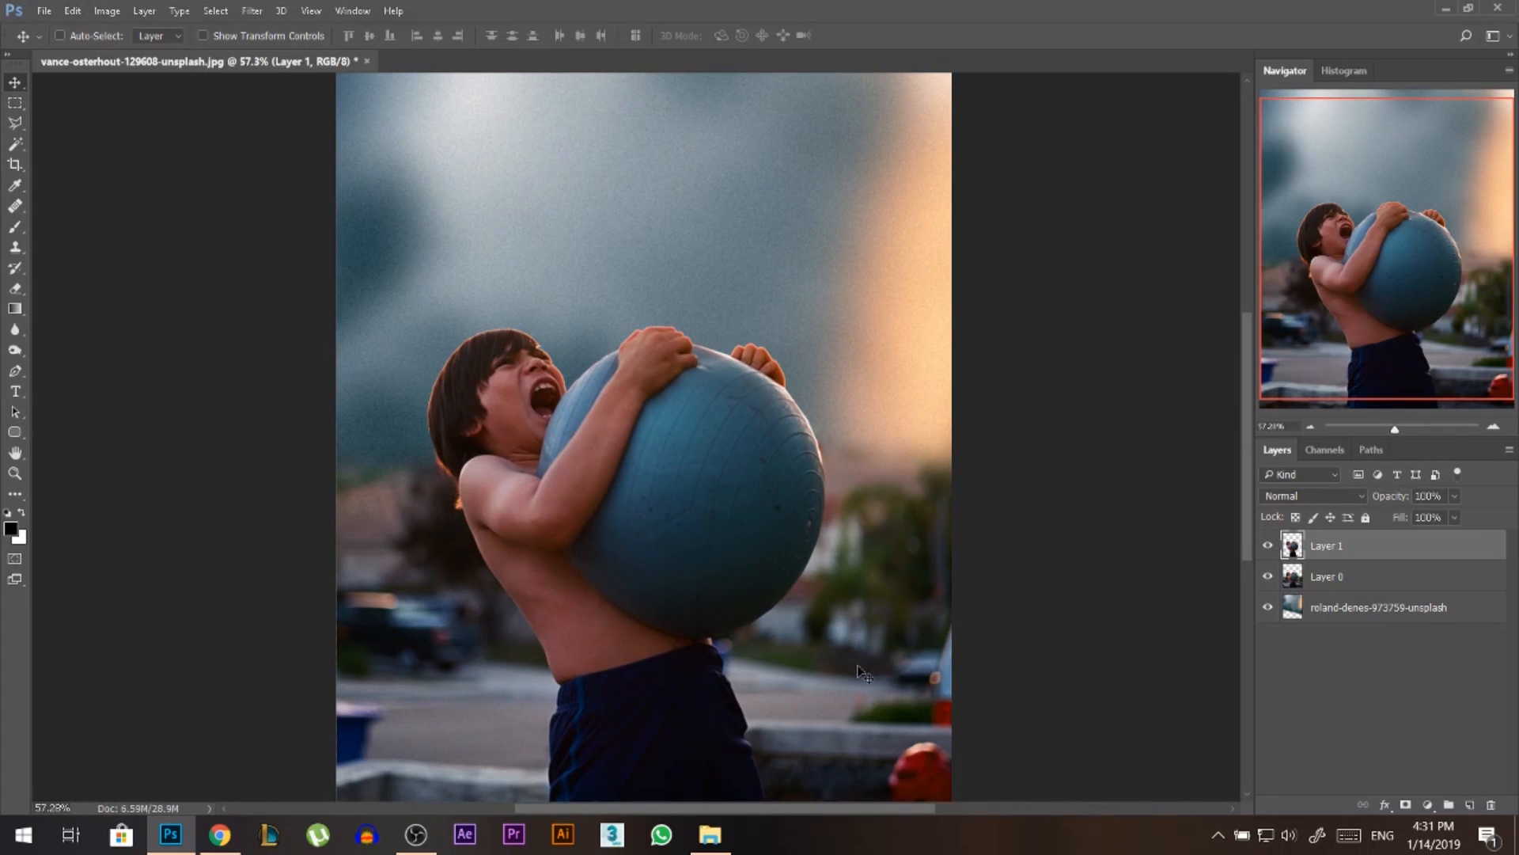
Add a Hue/Saturation adjustment clipped to Layer 1 and shift the hue of its Reds slightly.
left_click(1428, 804)
left_click(1338, 593)
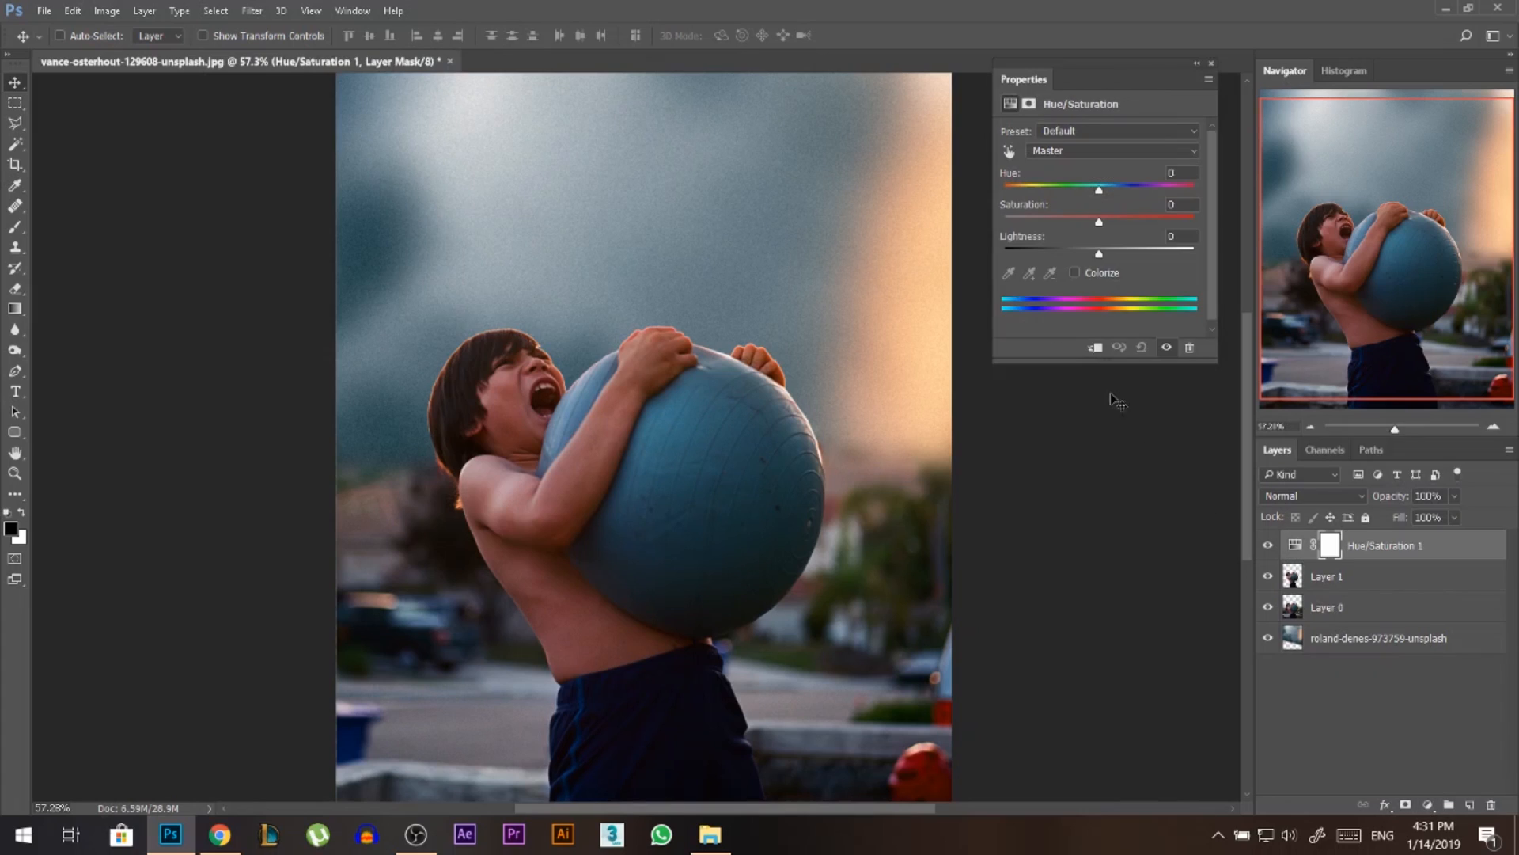
left_click(1098, 349)
left_click(1095, 151)
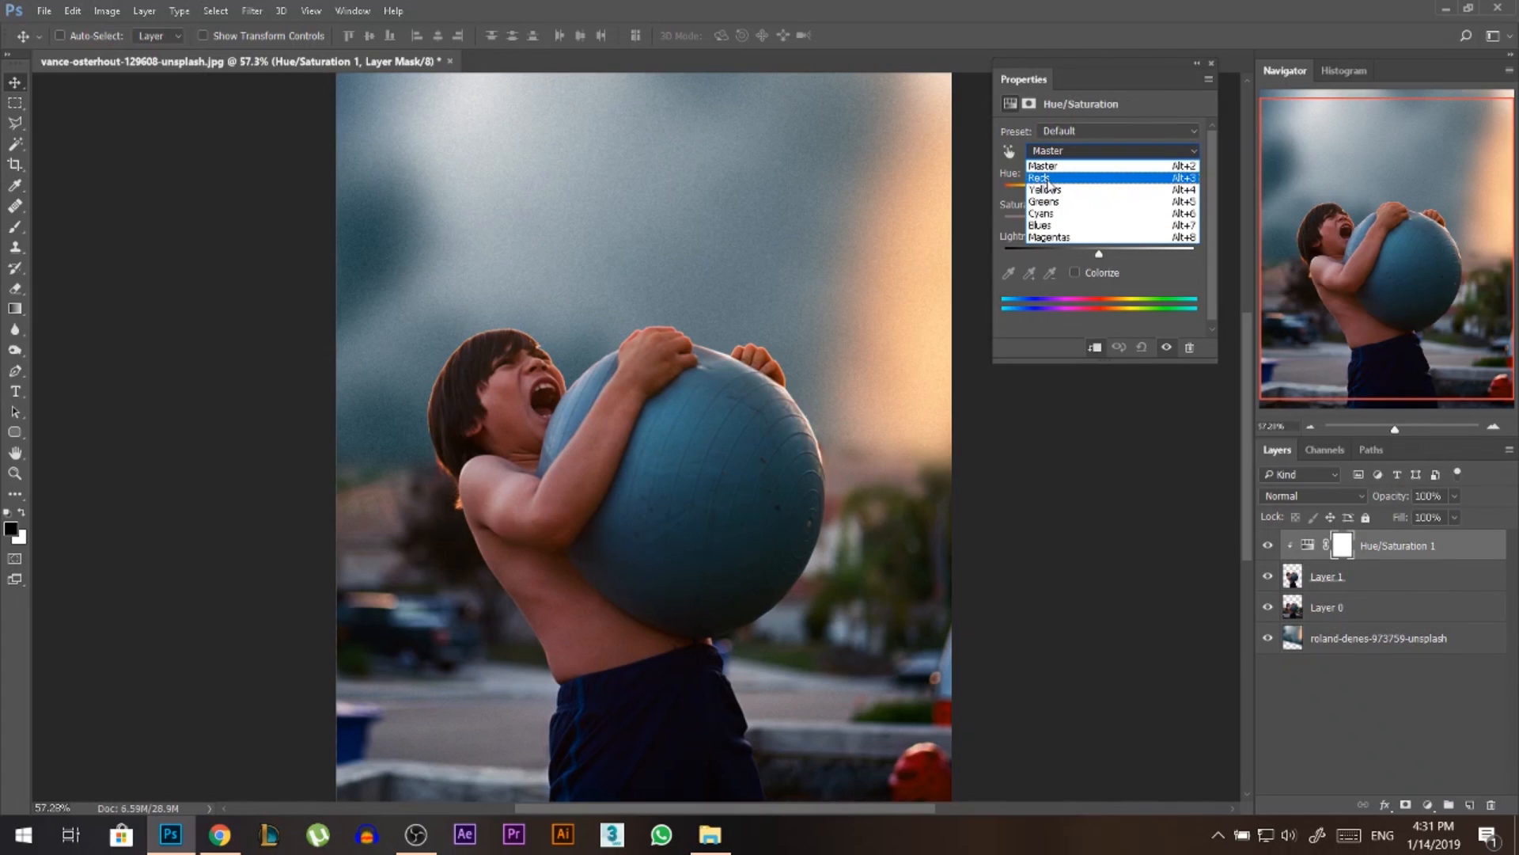
left_click(1061, 170)
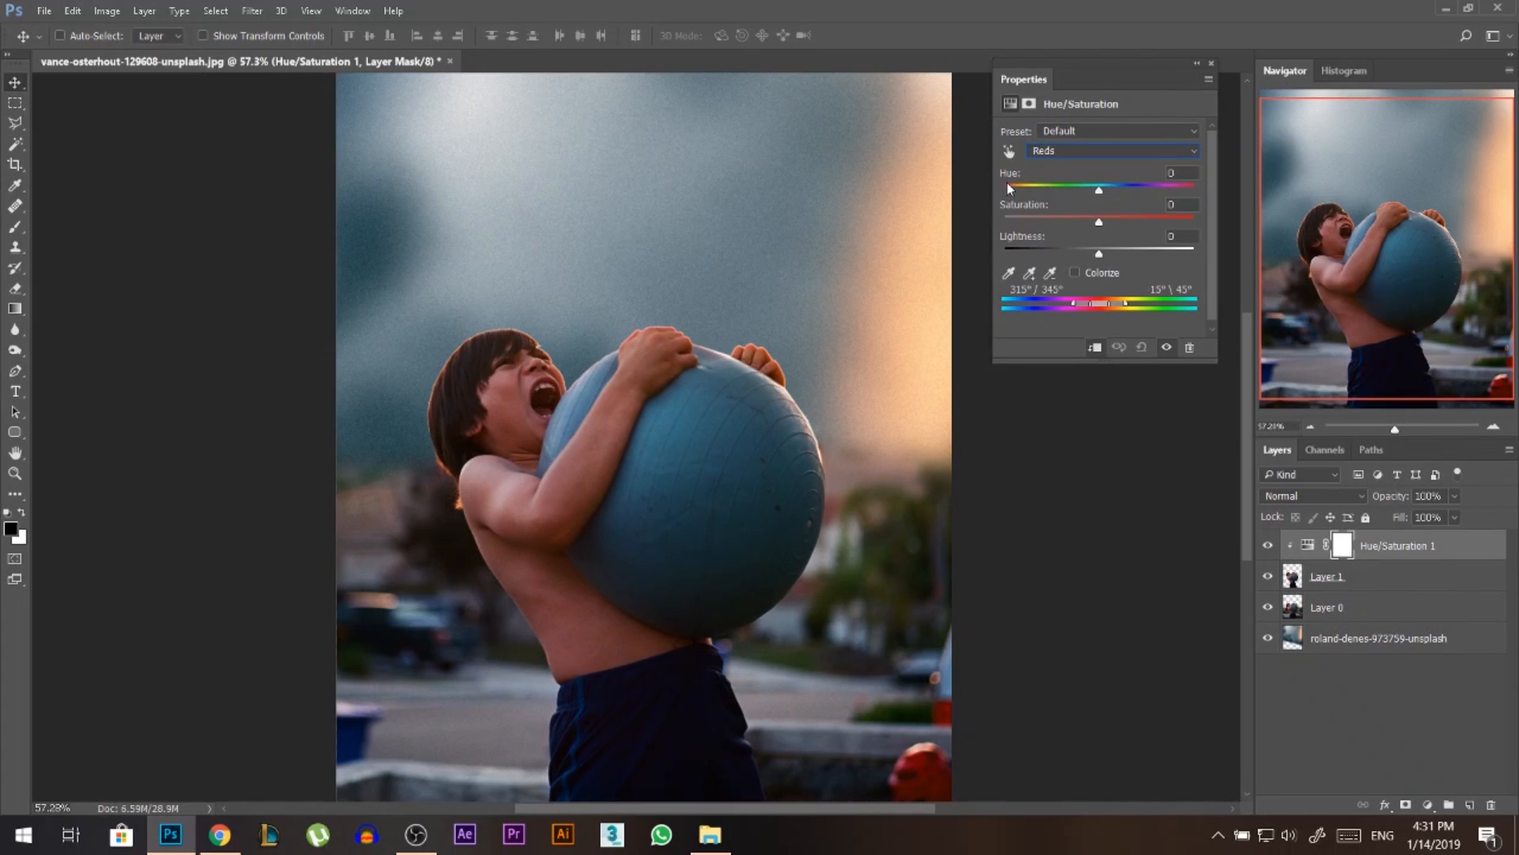
left_click_drag(1104, 189, 1106, 189)
left_click(1211, 64)
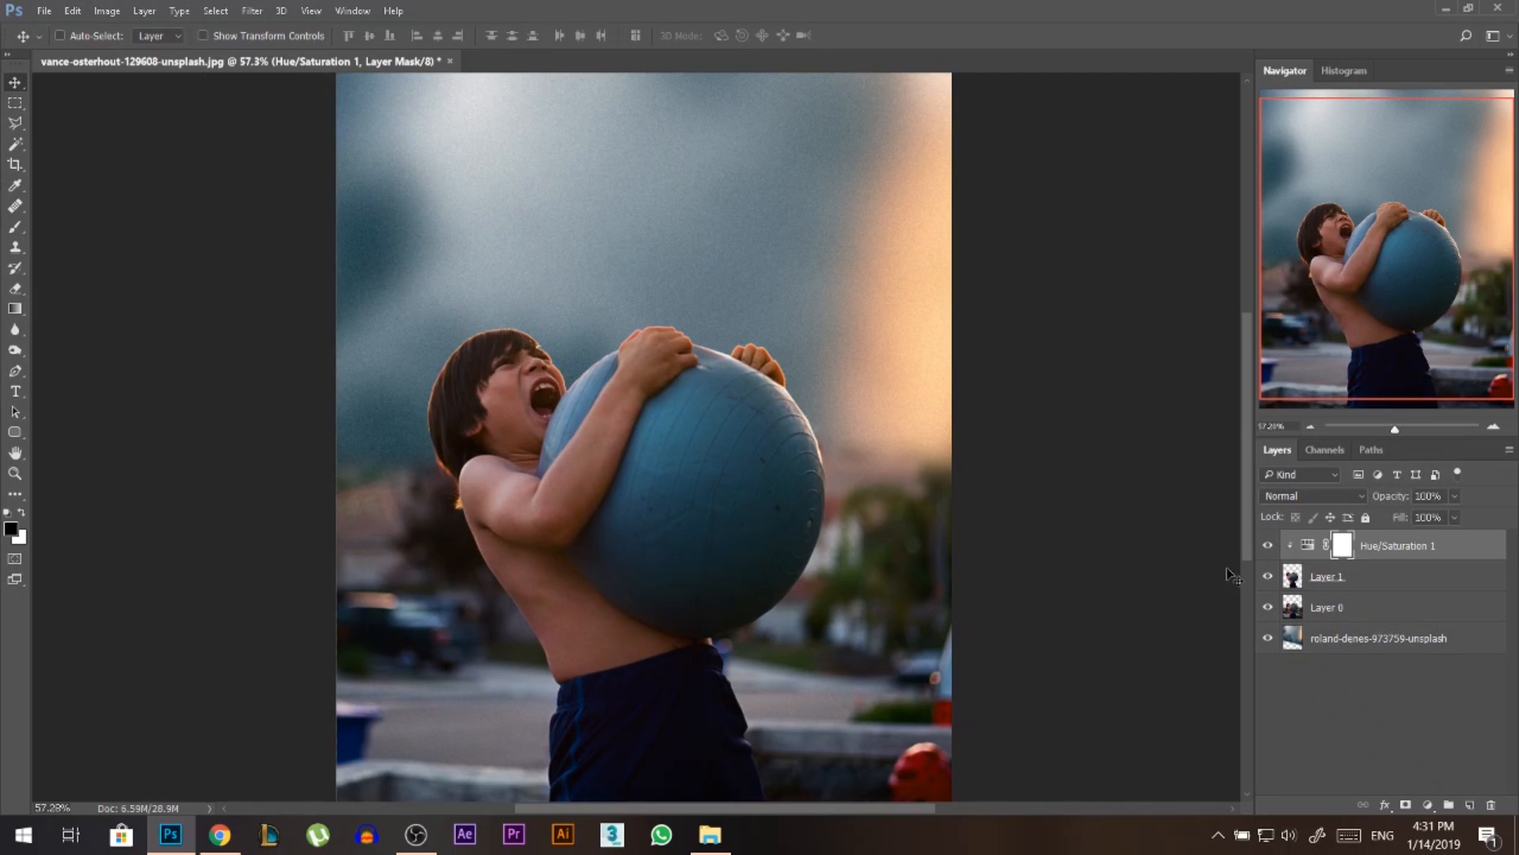
On Layer 1, start a polygonal lasso selection of the ball along the underside of the boy's forearm from the elbow upward.
scroll(595, 463, "down", 2)
scroll(674, 479, "up", 2)
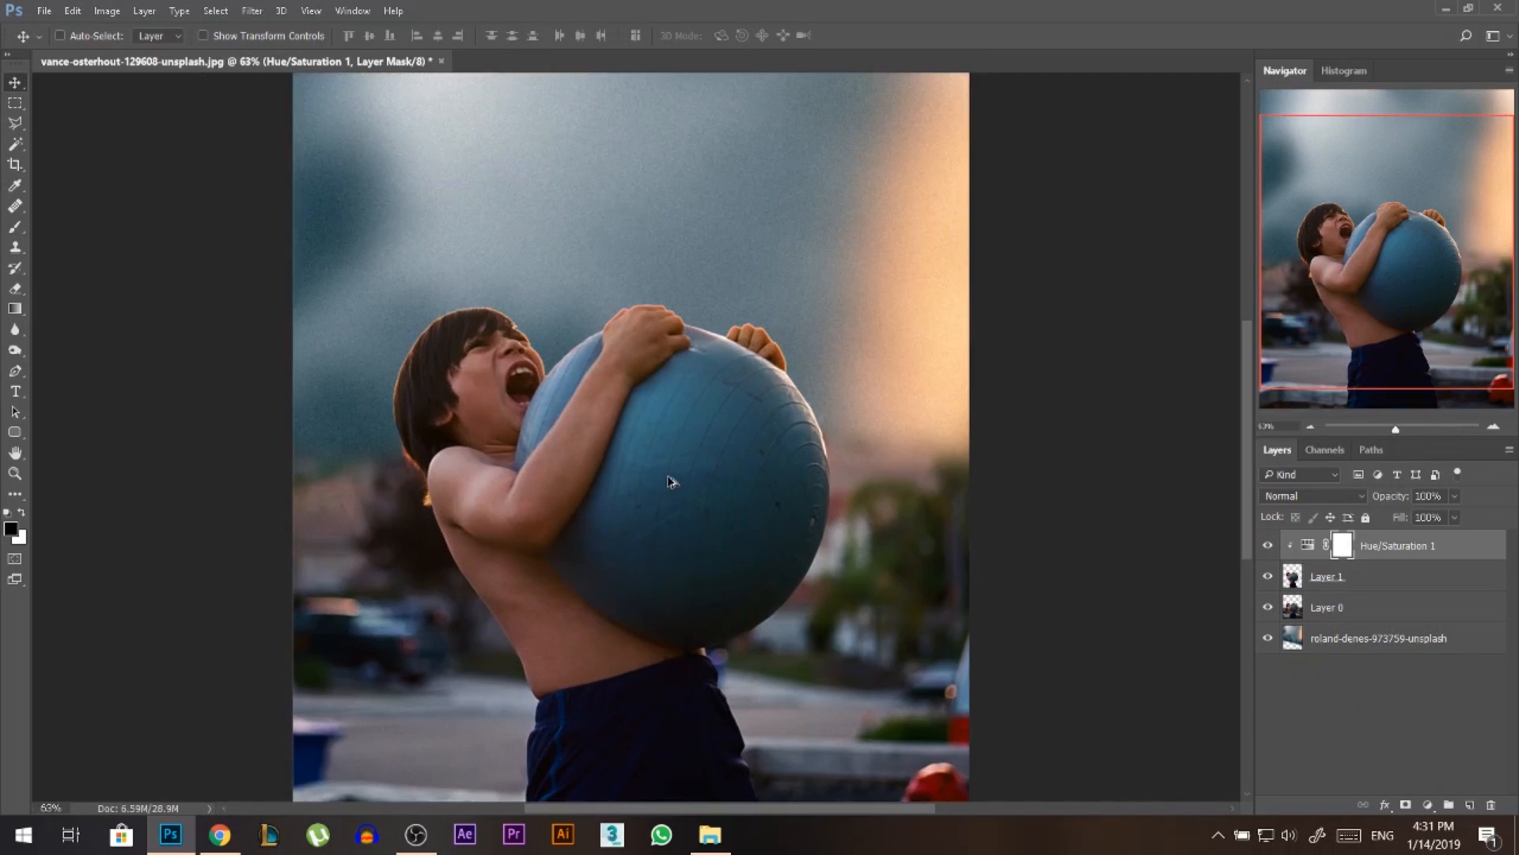
scroll(554, 471, "up", 2)
scroll(580, 475, "up", 2)
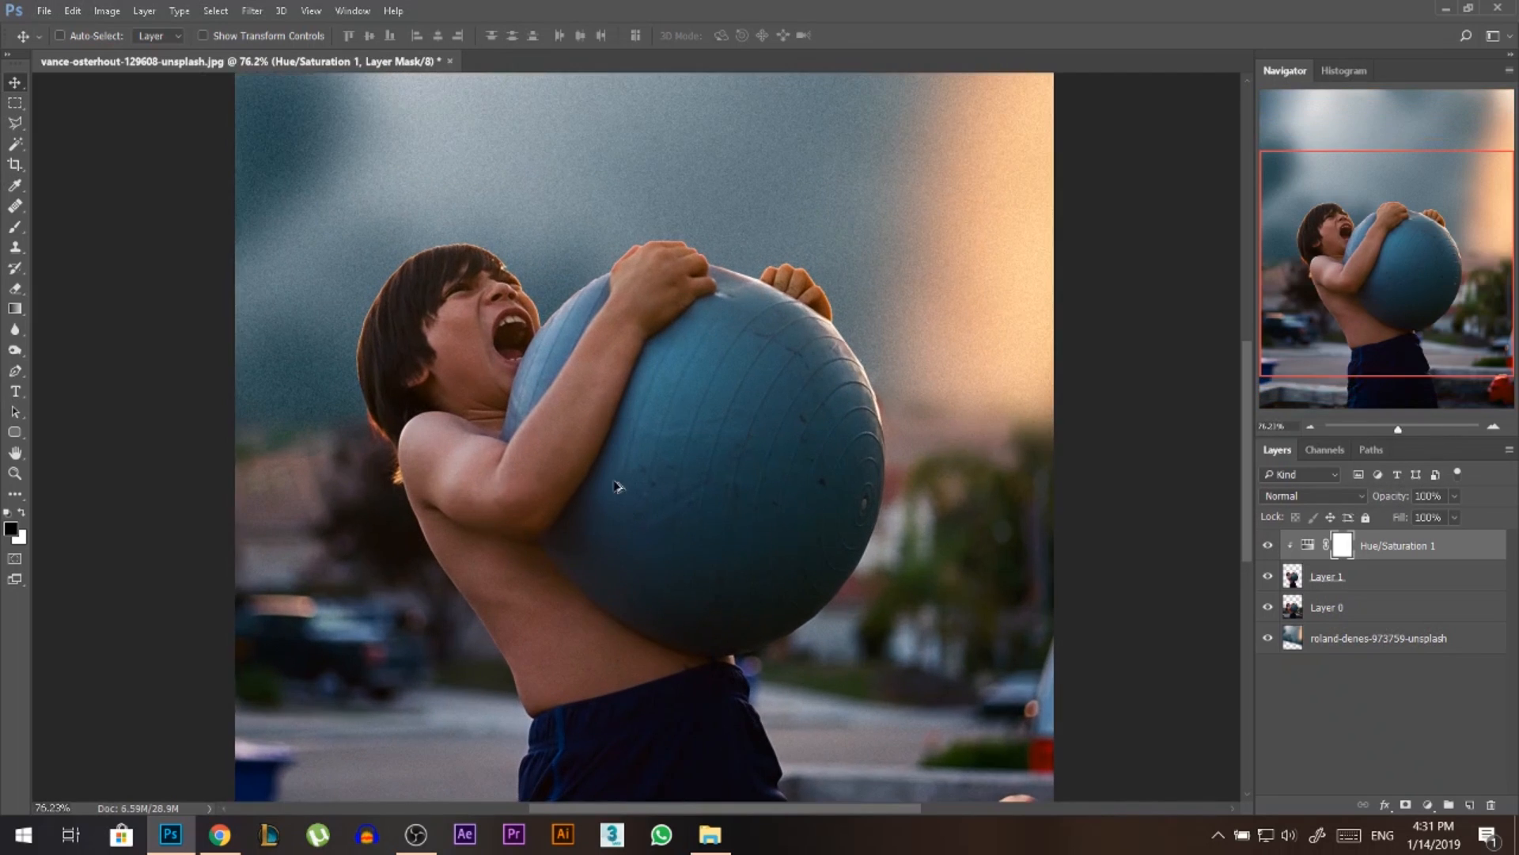
left_click(1295, 588)
left_click(15, 123)
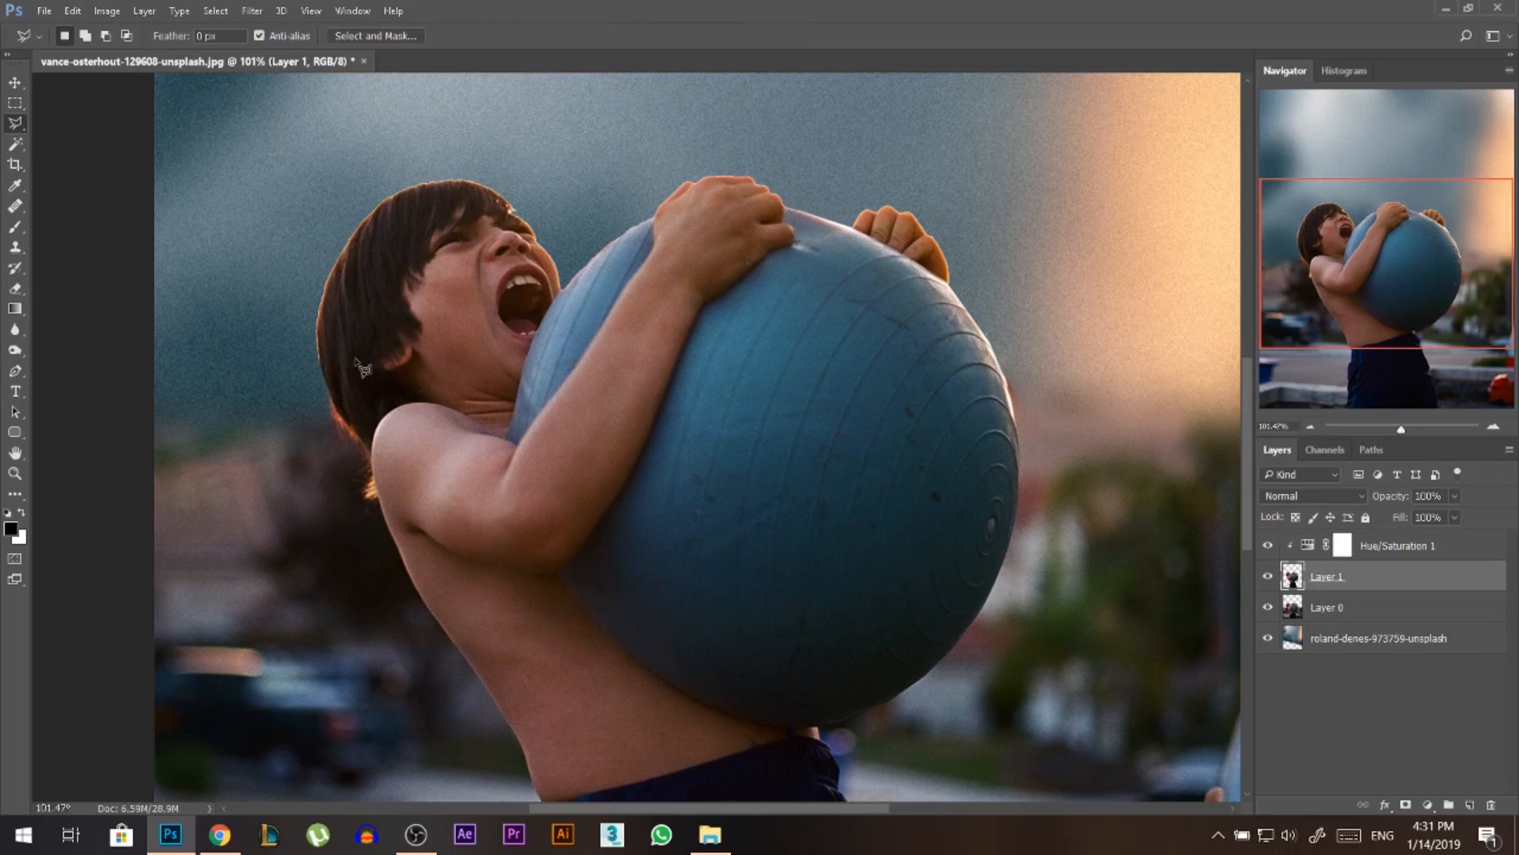
left_click(555, 571)
left_click(653, 433)
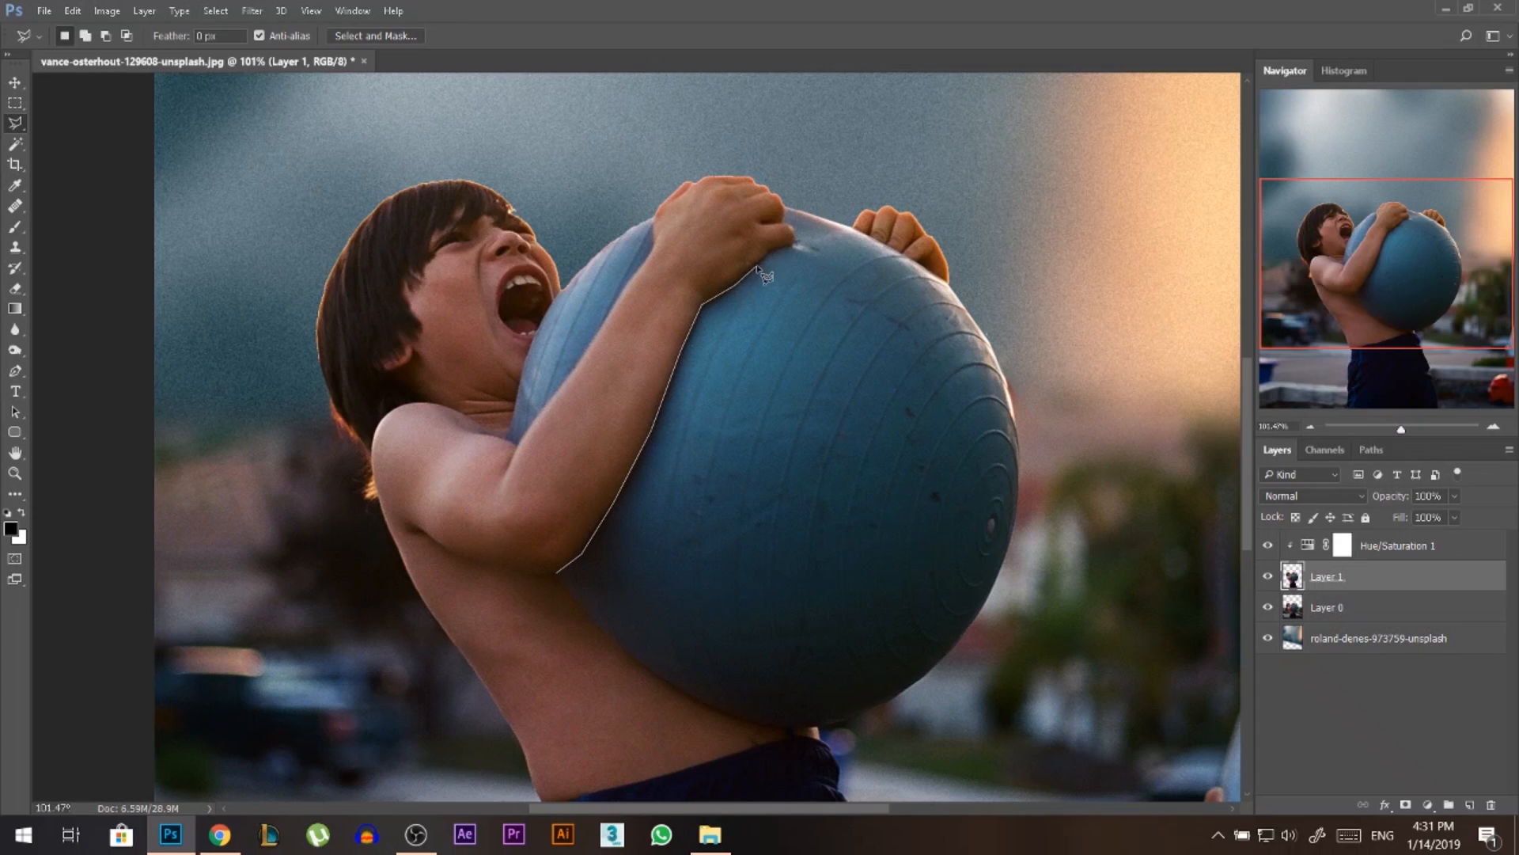
Continue the lasso outline past the fingers and along the ball's upper and right edge.
scroll(783, 257, "up", 1)
left_click(774, 174)
left_click(866, 202)
left_click(999, 263)
left_click(1092, 320)
left_click(1157, 412)
left_click(831, 244)
left_click(861, 311)
left_click(886, 451)
left_click(890, 540)
left_click(877, 417)
left_click(846, 508)
left_click(792, 612)
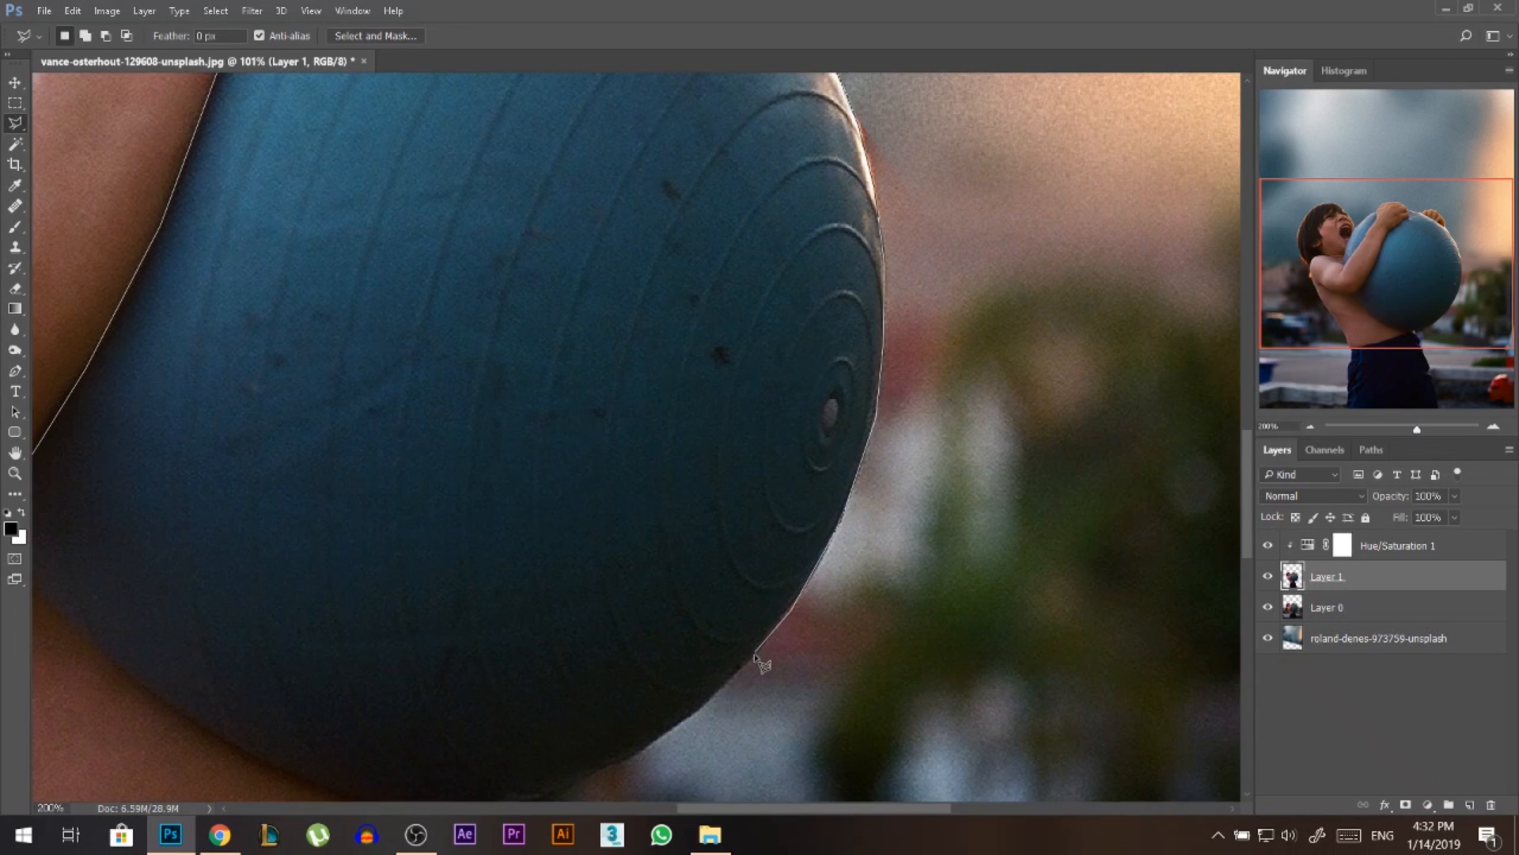
Trace the ball's lower edge along the belly and close the lasso selection at the elbow.
left_click(755, 655)
left_click(696, 713)
left_click(699, 663)
left_click(667, 675)
left_click(633, 693)
left_click(580, 712)
left_click(498, 720)
left_click(408, 706)
left_click(299, 654)
left_click(204, 593)
left_click(121, 519)
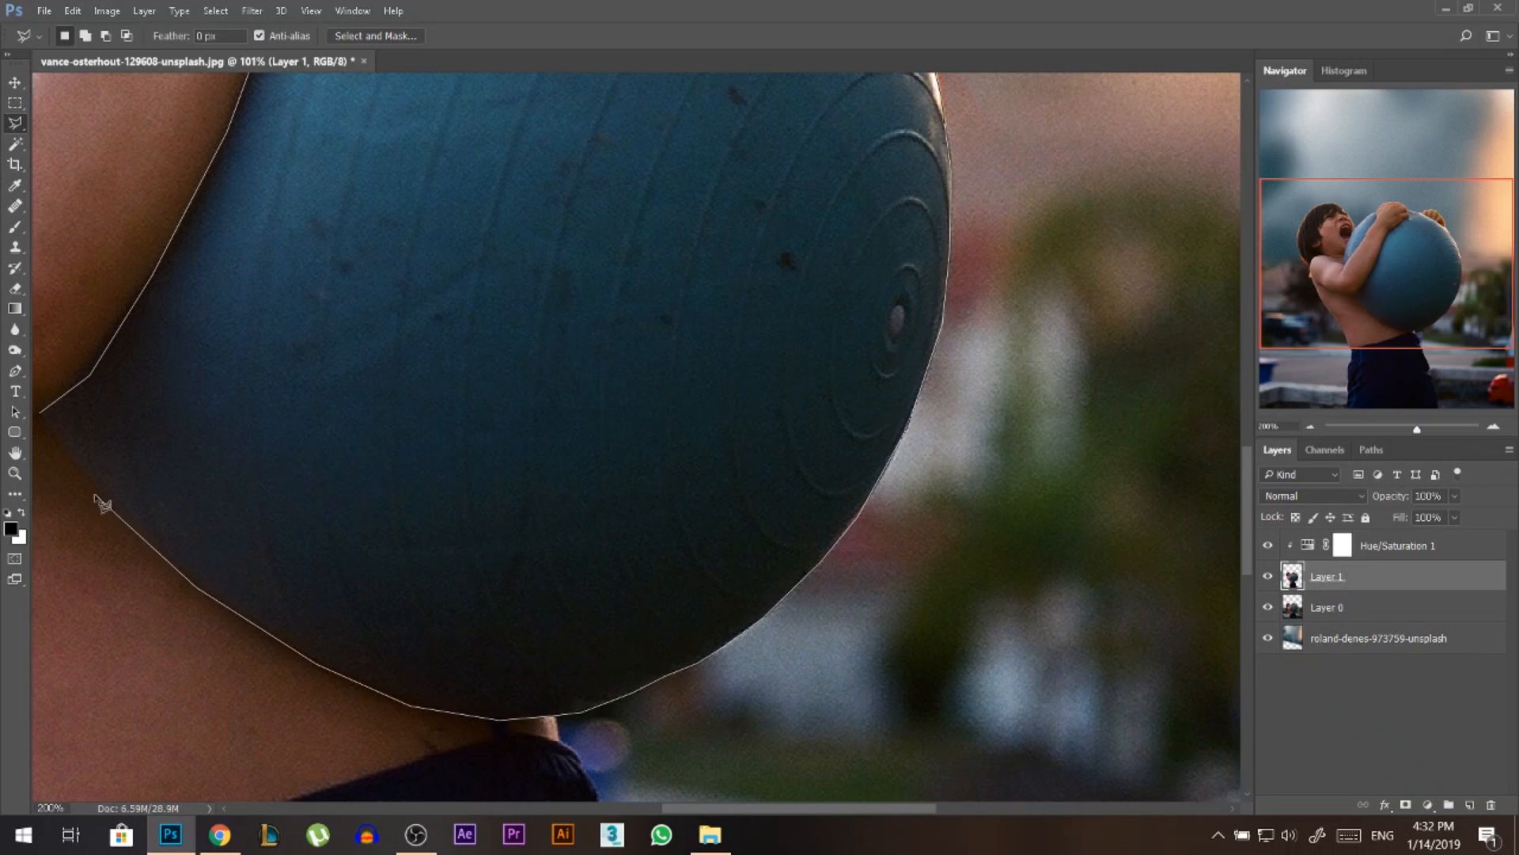
left_click(40, 414)
Add the part of the ball between the boy's face and forearm to the selection.
scroll(916, 716, "down", 5)
scroll(589, 387, "up", 1)
scroll(597, 372, "up", 5)
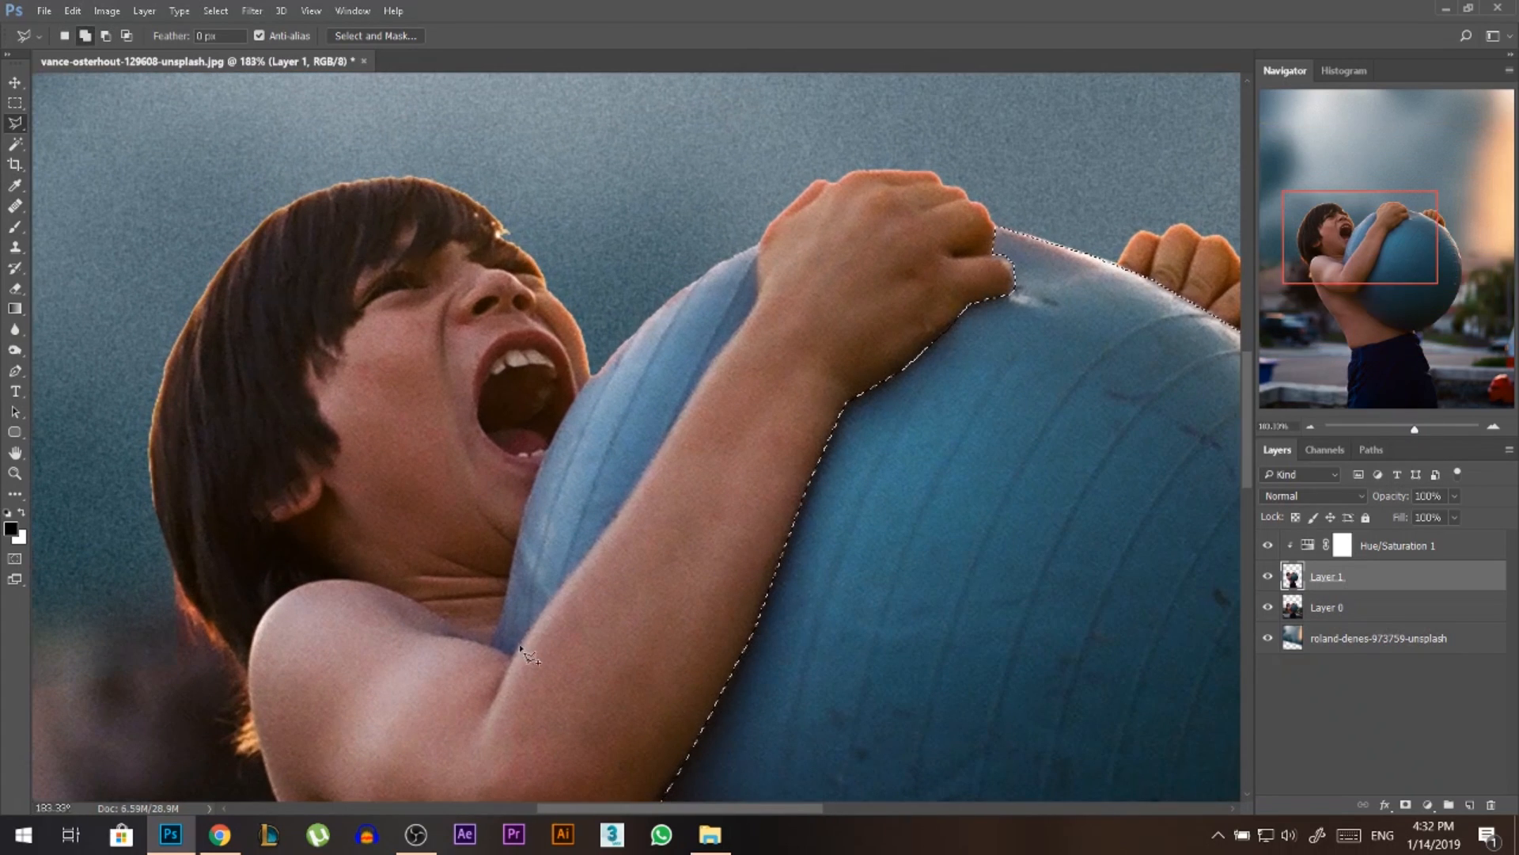
left_click(494, 645, "shift")
left_click(581, 390)
left_click(677, 290)
left_click(758, 242)
left_click(756, 299)
left_click(727, 348)
left_click(658, 448)
left_click(611, 526)
left_click(575, 561)
left_click(537, 614)
left_click(510, 654)
left_click(494, 645)
Create a new layer above Hue/Saturation 1, fill the ball selection with bright red and deselect.
scroll(604, 377, "down", 5)
scroll(613, 354, "down", 2)
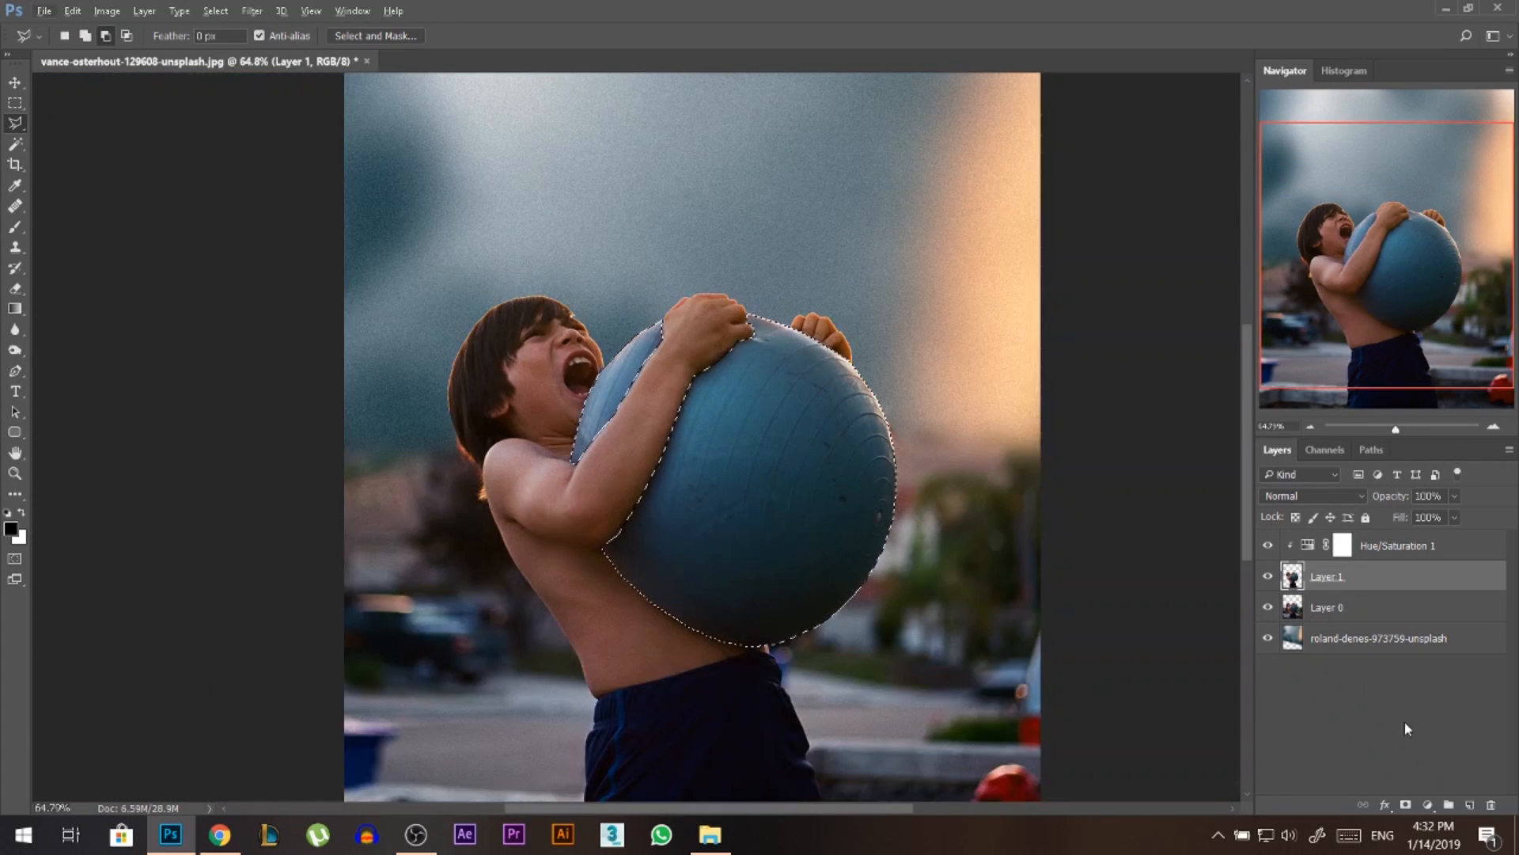
left_click(1395, 546)
left_click(1468, 805)
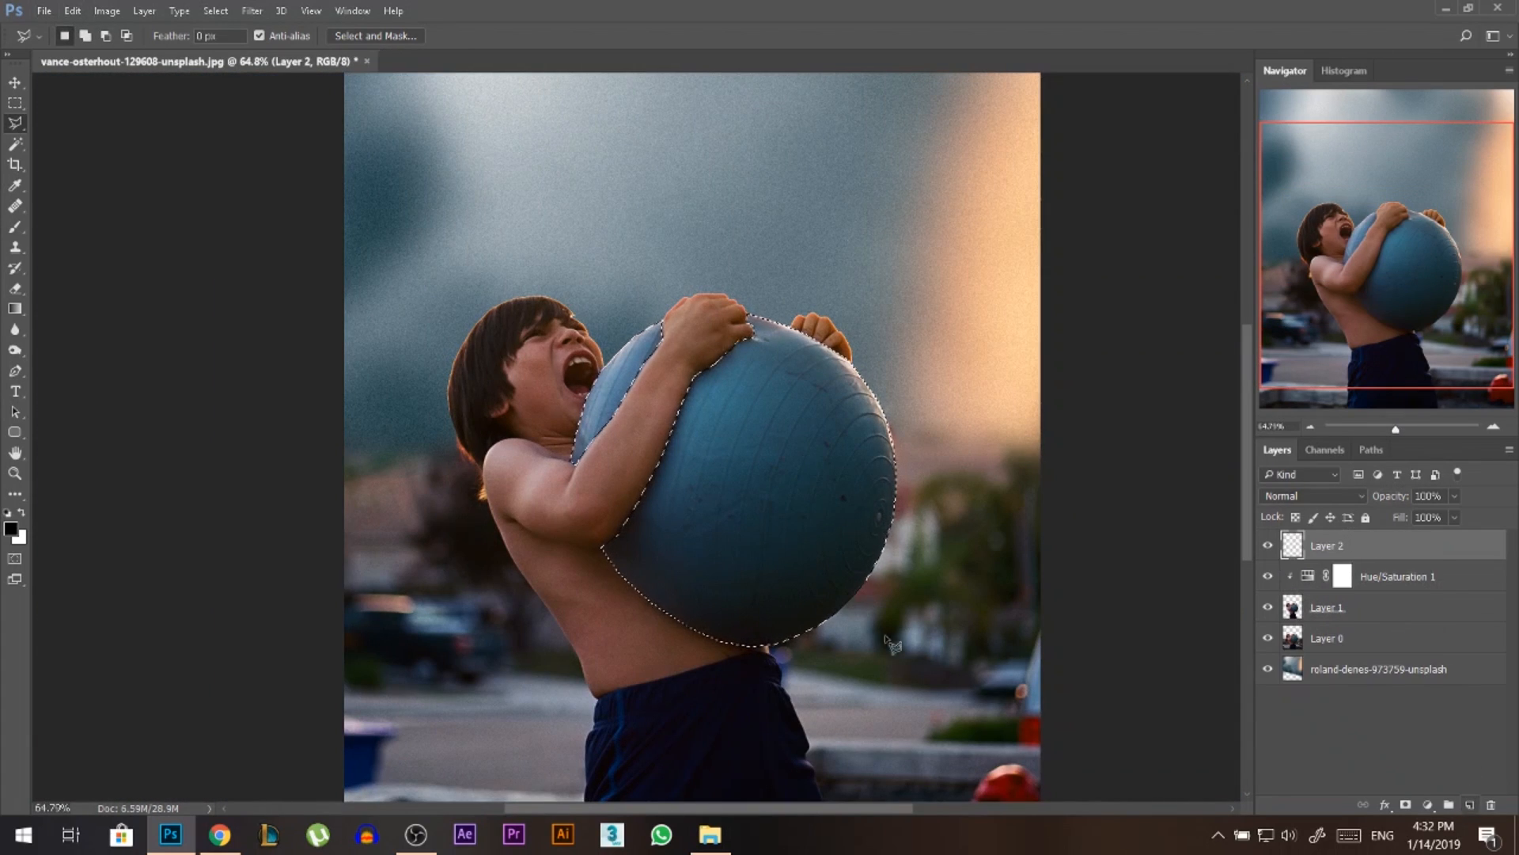
left_click(11, 528)
left_click(950, 197)
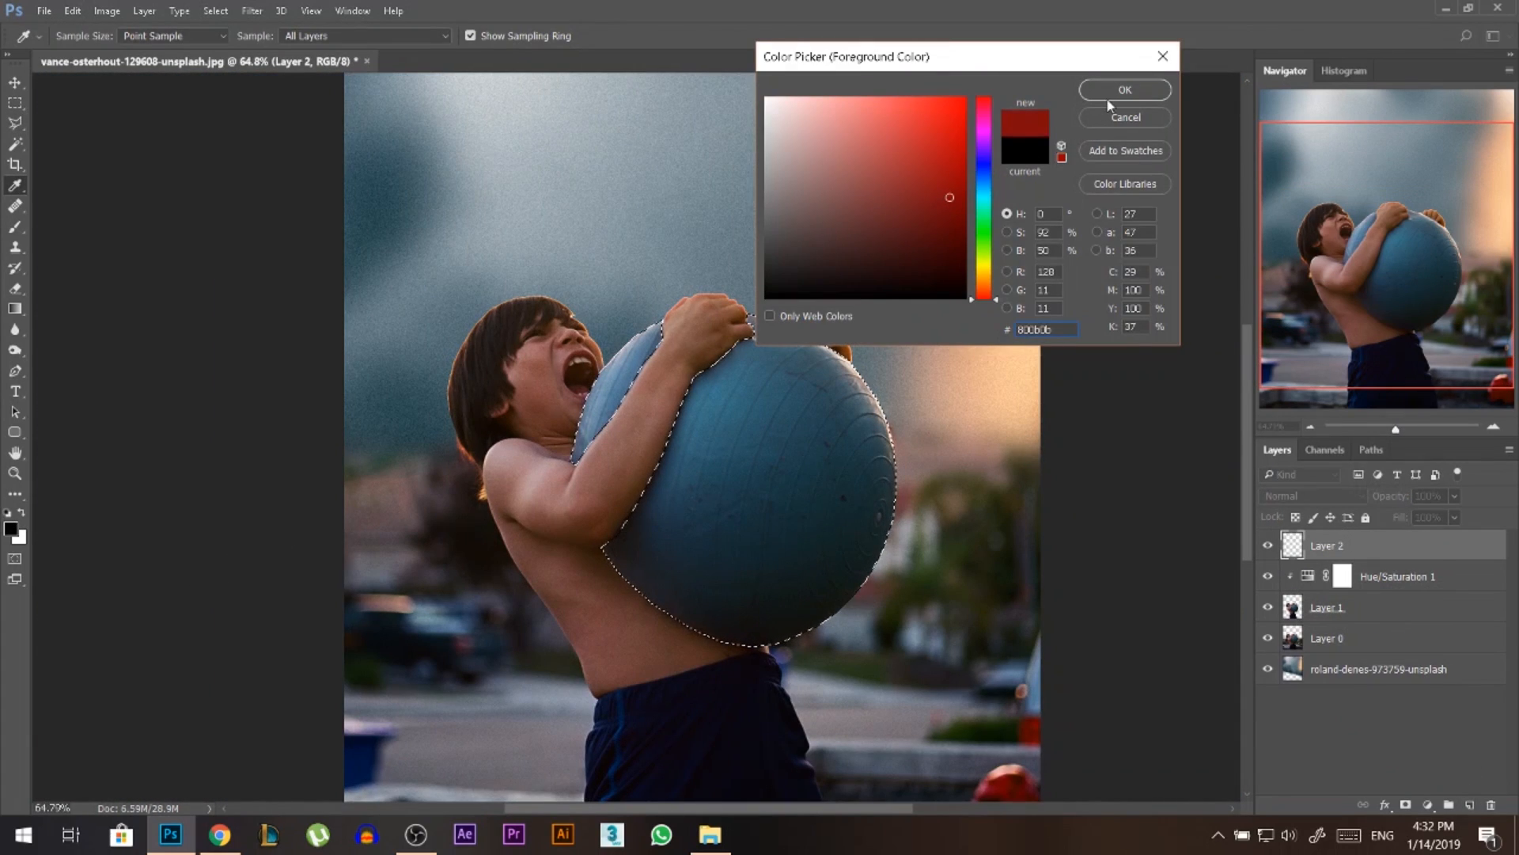
left_click_drag(939, 167, 964, 74)
left_click(1137, 92)
key("alt+BackSpace")
key("ctrl+d")
Soften the red shape's edge along the forearm with the Blur tool at 172 px and 100% strength.
scroll(729, 465, "up", 3)
scroll(478, 477, "up", 2)
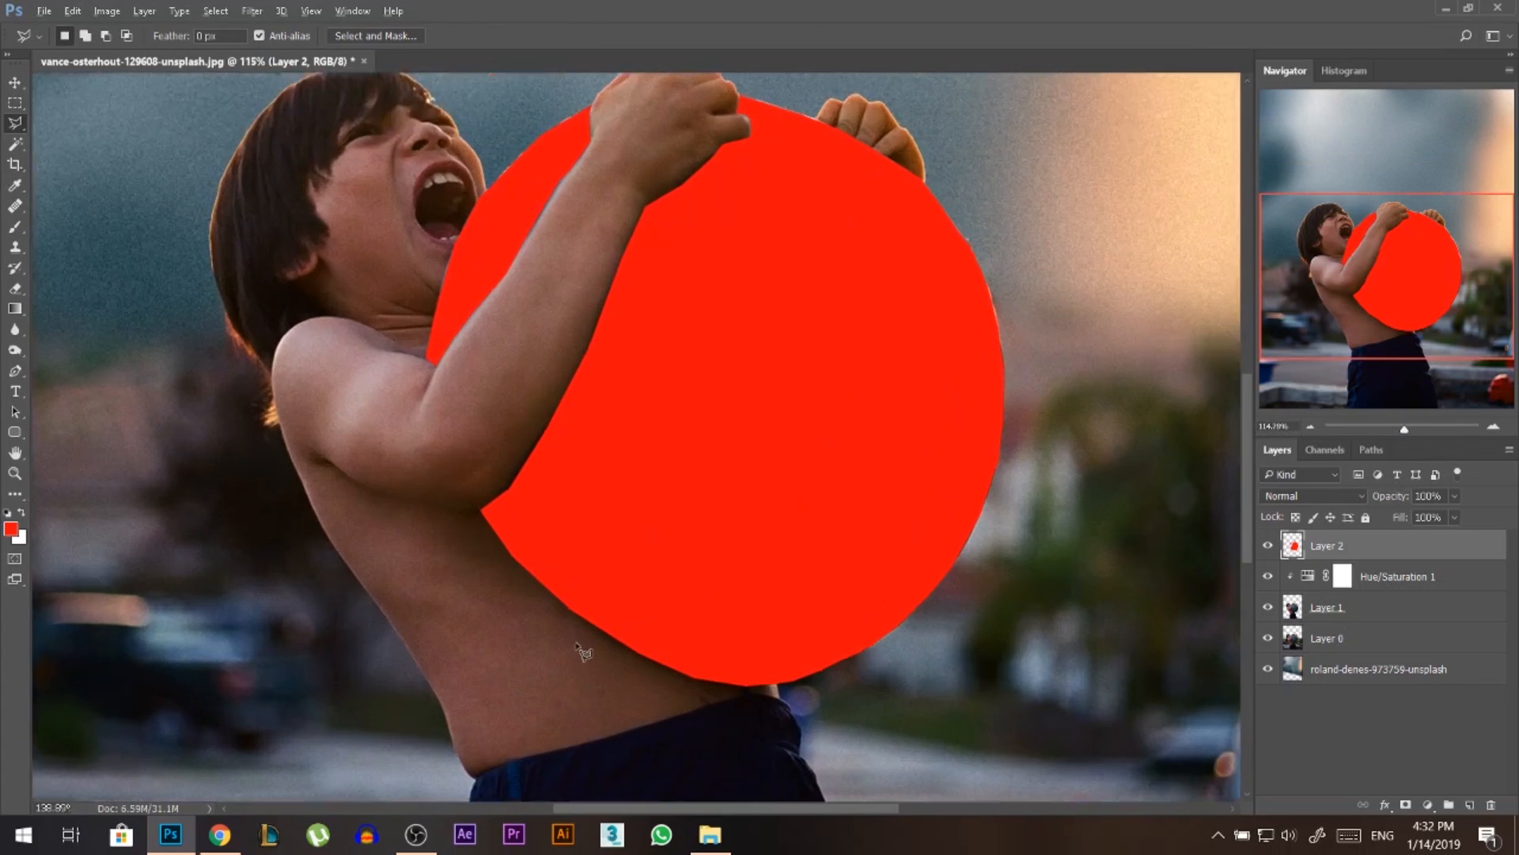
scroll(792, 552, "down", 2)
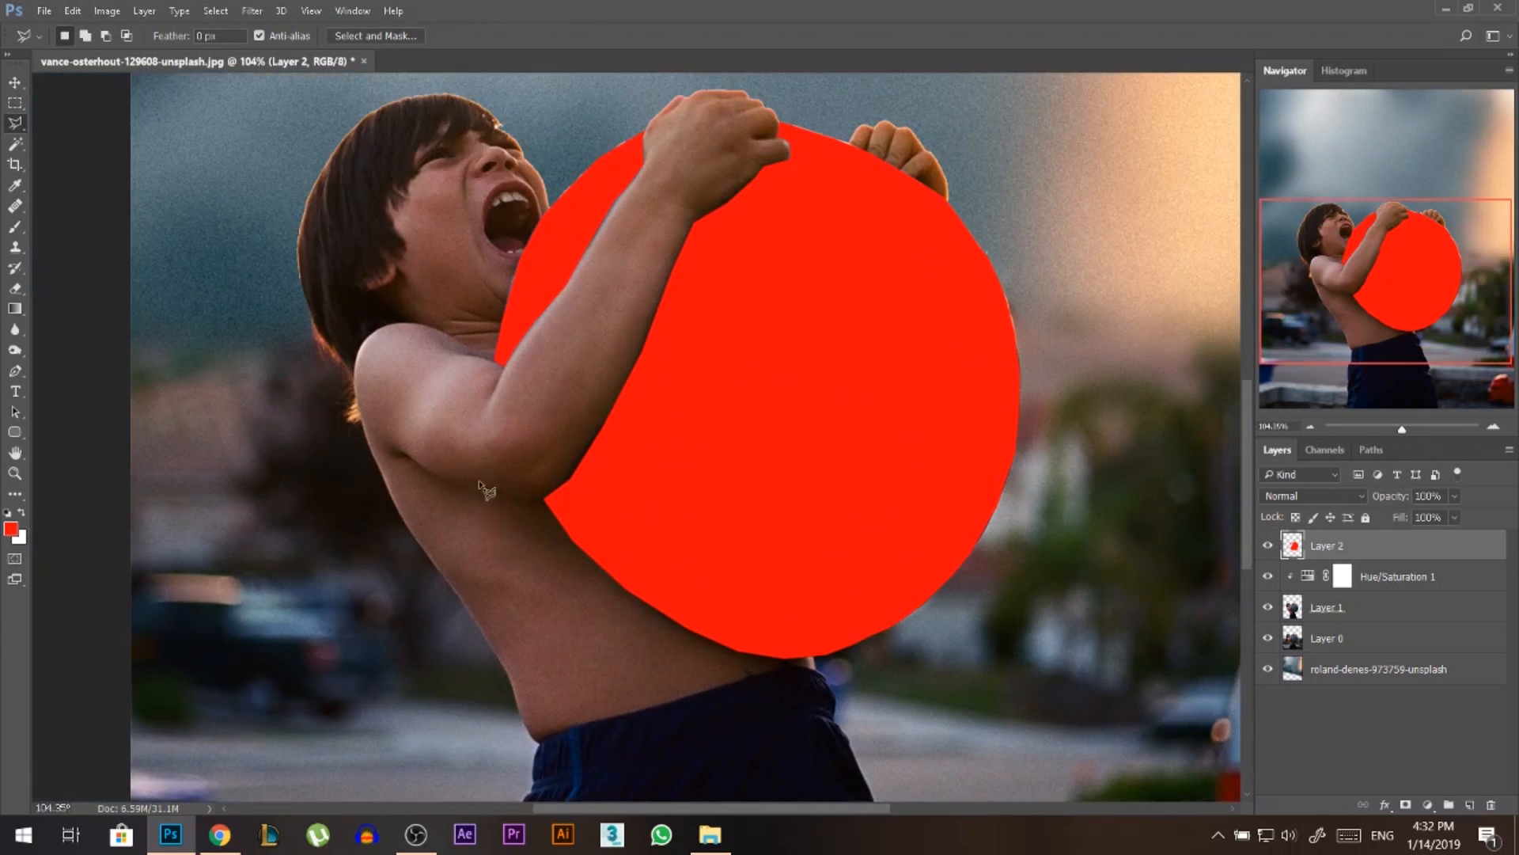
left_click(15, 329)
right_click(631, 250, "alt")
left_click_drag(589, 248, 571, 246)
mouse_move(566, 504)
left_mouse_down()
mouse_move(641, 601)
mouse_move(926, 631)
mouse_move(1024, 343)
mouse_move(899, 170)
mouse_move(727, 121)
mouse_move(472, 333)
mouse_move(665, 153)
mouse_move(644, 221)
left_mouse_up()
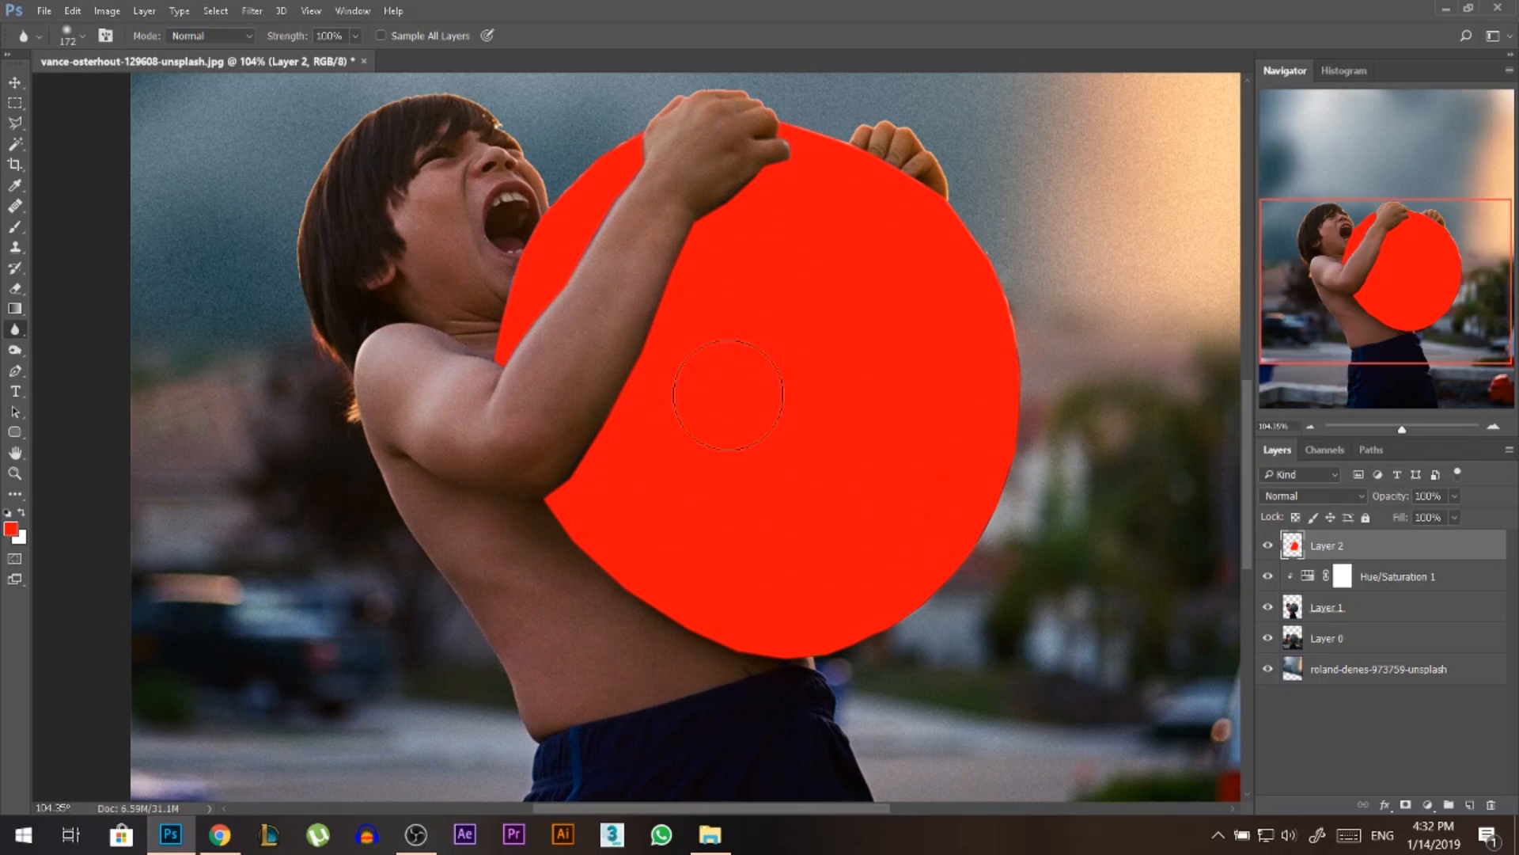
Compare the ball with and without the red fill layer.
left_click(1264, 546)
left_click(1265, 546)
left_click(1265, 546)
left_click(1264, 546)
left_click(1268, 546)
left_click(1268, 546)
Load the red ball layer's outline as a selection and deselect it.
scroll(428, 263, "down", 2)
left_click(14, 83)
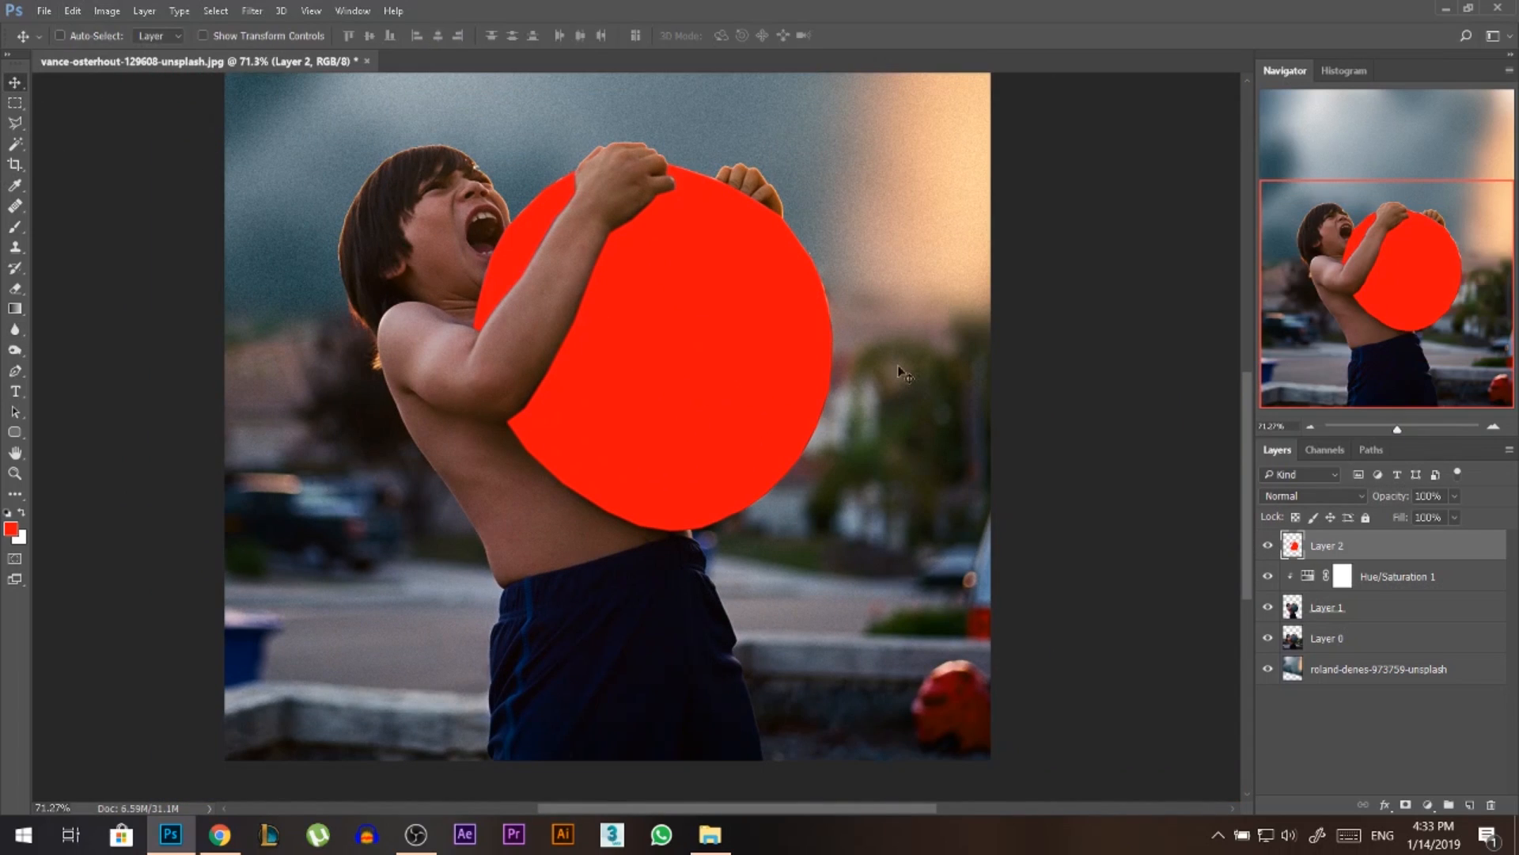
left_click(1293, 548, "ctrl")
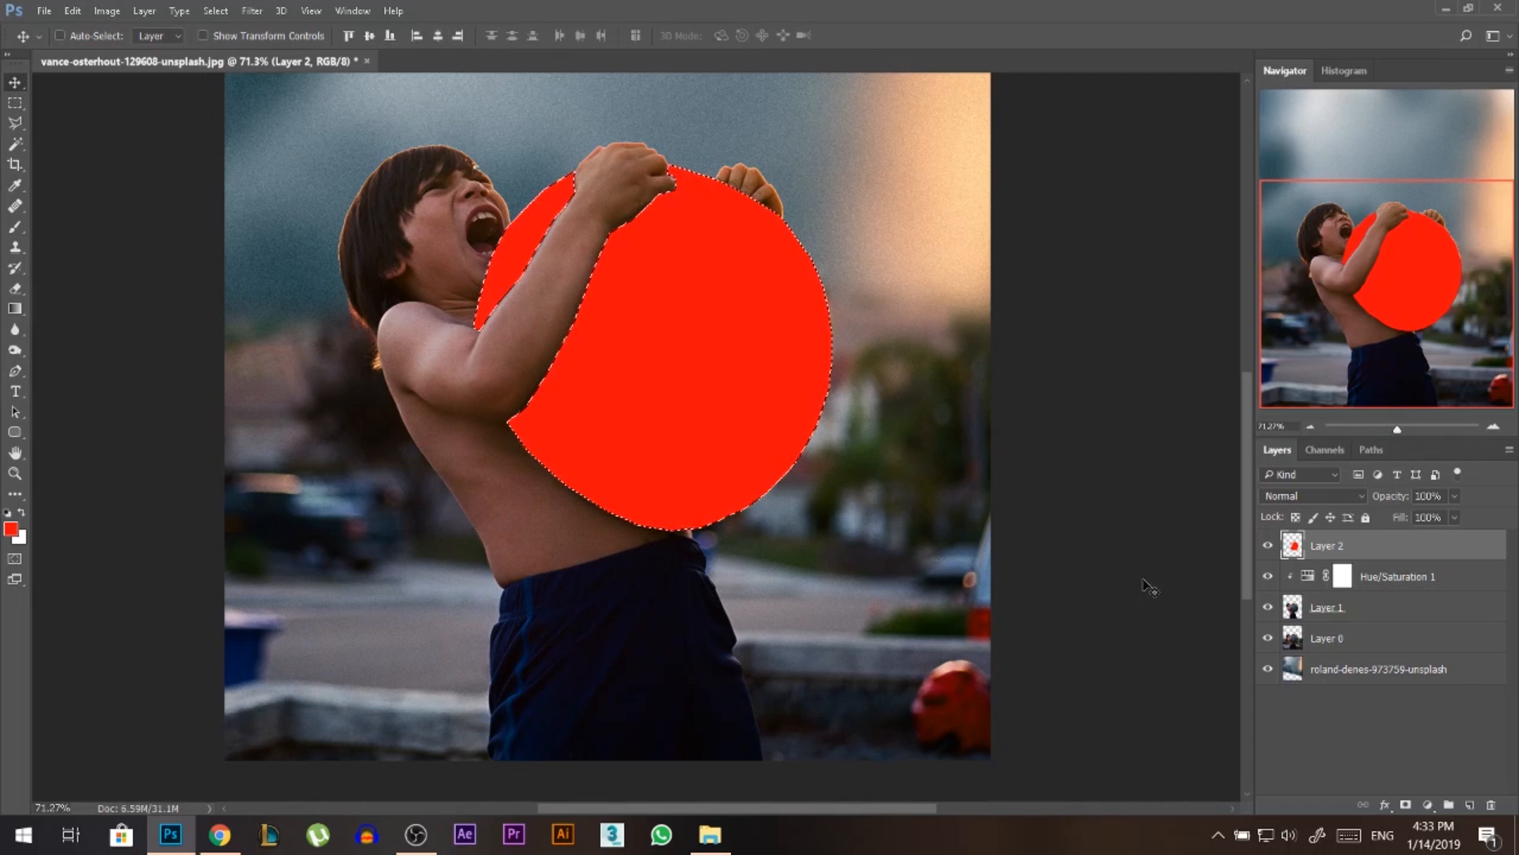
key("ctrl+d")
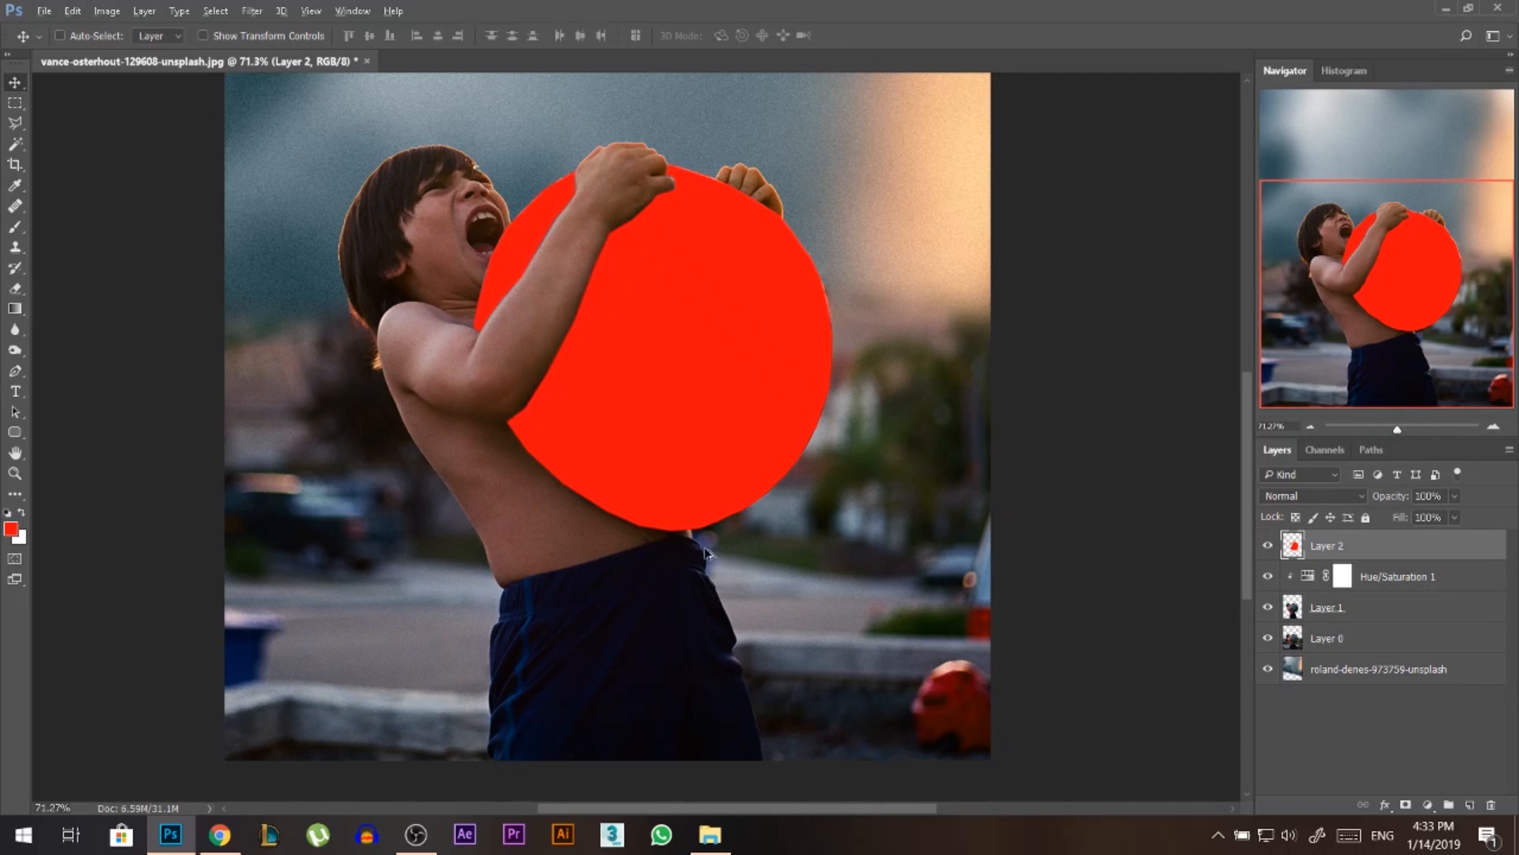
Hide the red ball layer and rename it "Seelctionk for ball".
scroll(705, 548, "down", 4)
left_click(1266, 546)
double_click(1326, 546)
type("Seelctionk for ")
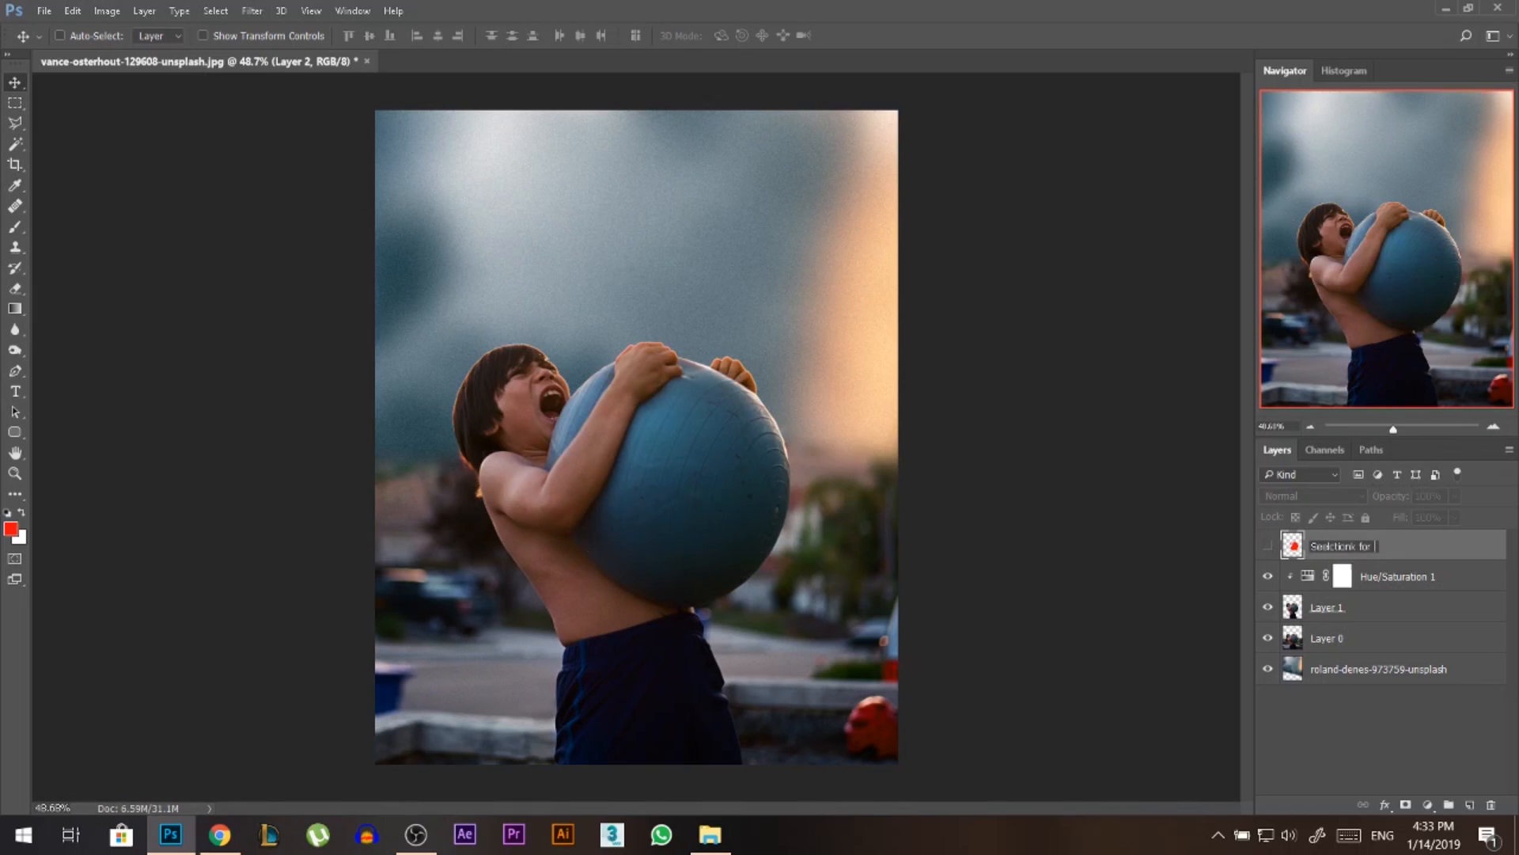
type("ball")
key("Return")
scroll(707, 409, "down", 1)
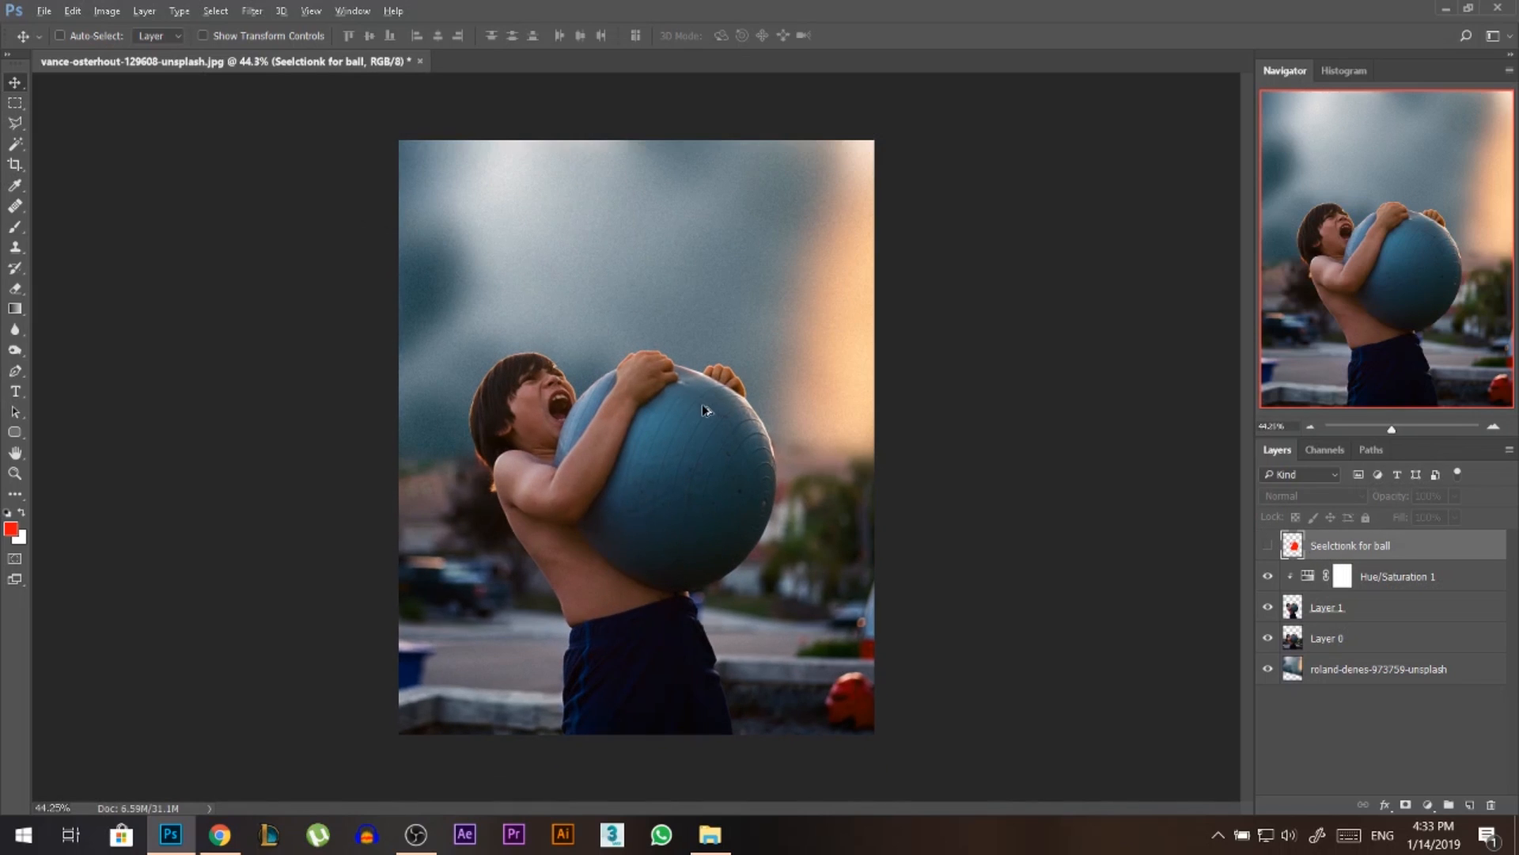
Add a mask to Layer 0 and paint it black at 50% opacity and 73% flow along the horizon on both sides of the boy.
left_click(452, 495, "ctrl")
scroll(428, 518, "up", 2)
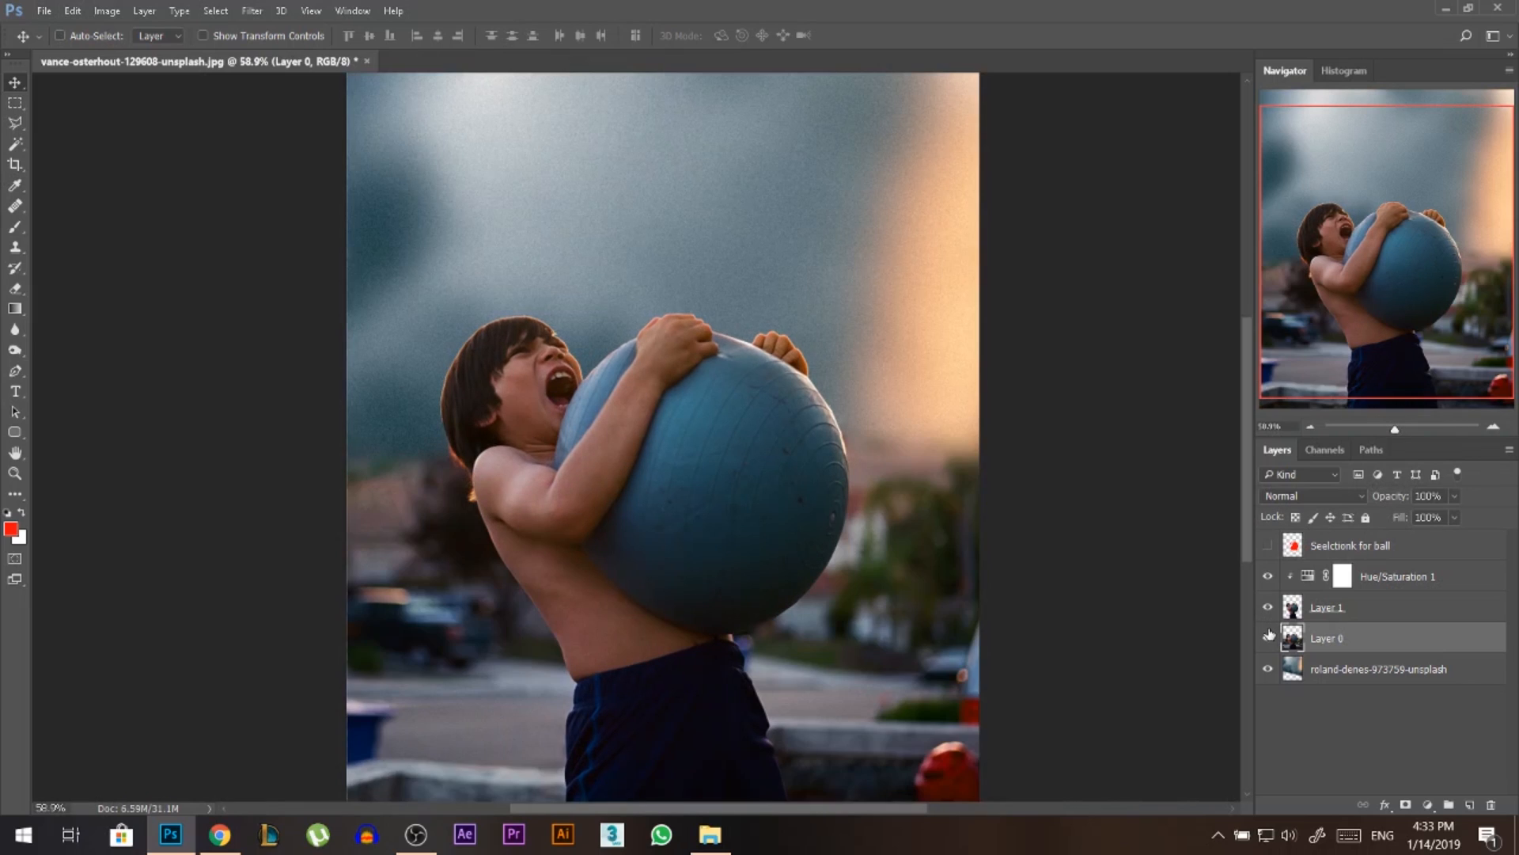
left_click(1399, 805)
key("b")
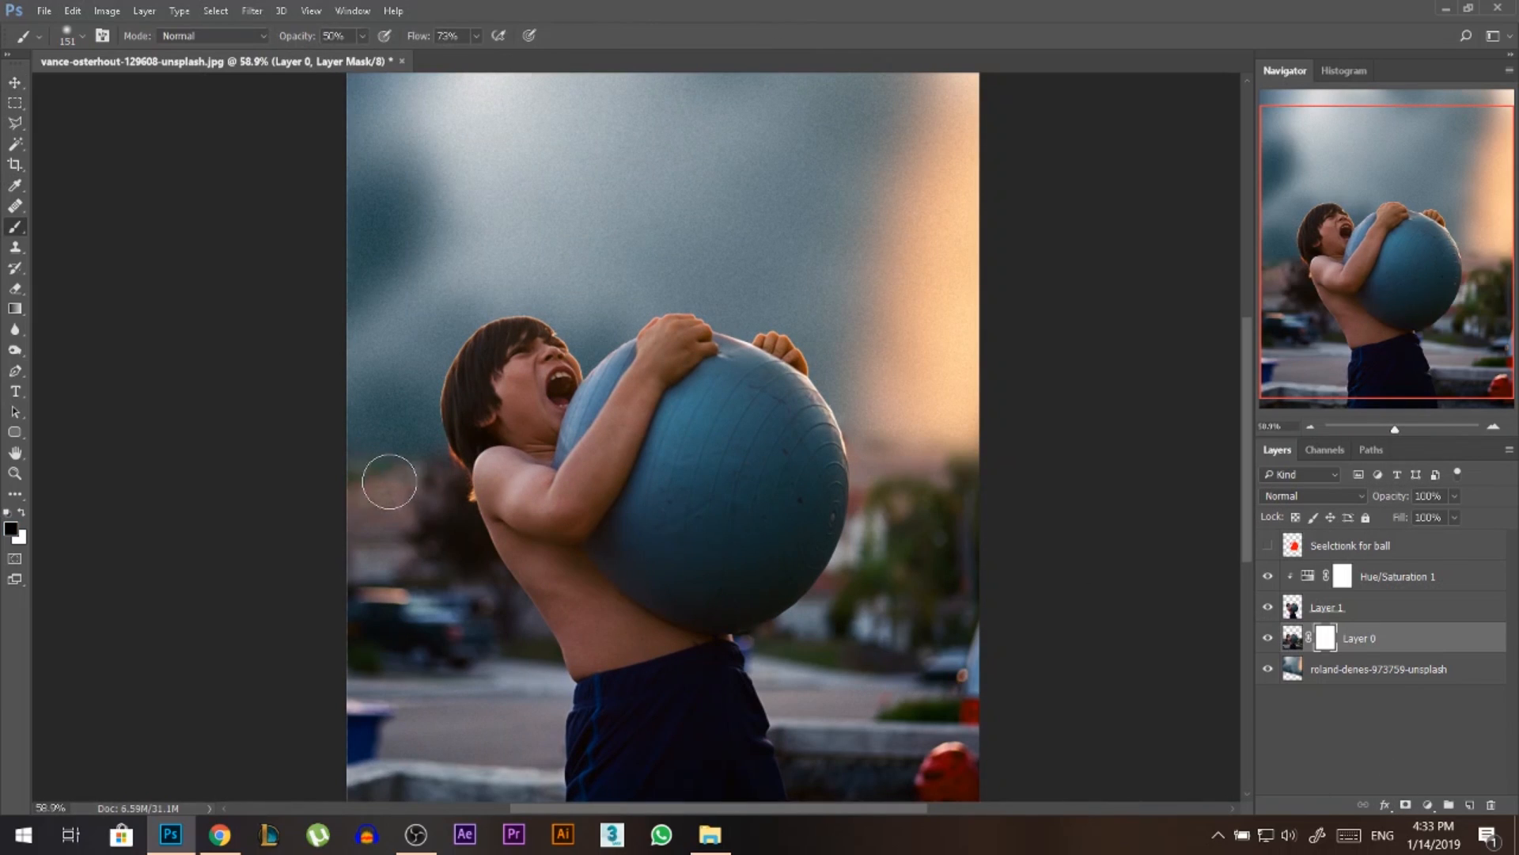
mouse_move(414, 475)
left_mouse_down()
mouse_move(373, 482)
mouse_move(417, 499)
mouse_move(350, 478)
mouse_move(393, 502)
mouse_move(420, 478)
mouse_move(343, 471)
mouse_move(417, 485)
mouse_move(359, 480)
left_mouse_up()
mouse_move(888, 484)
left_mouse_down()
mouse_move(971, 459)
mouse_move(950, 486)
mouse_move(997, 478)
left_mouse_up()
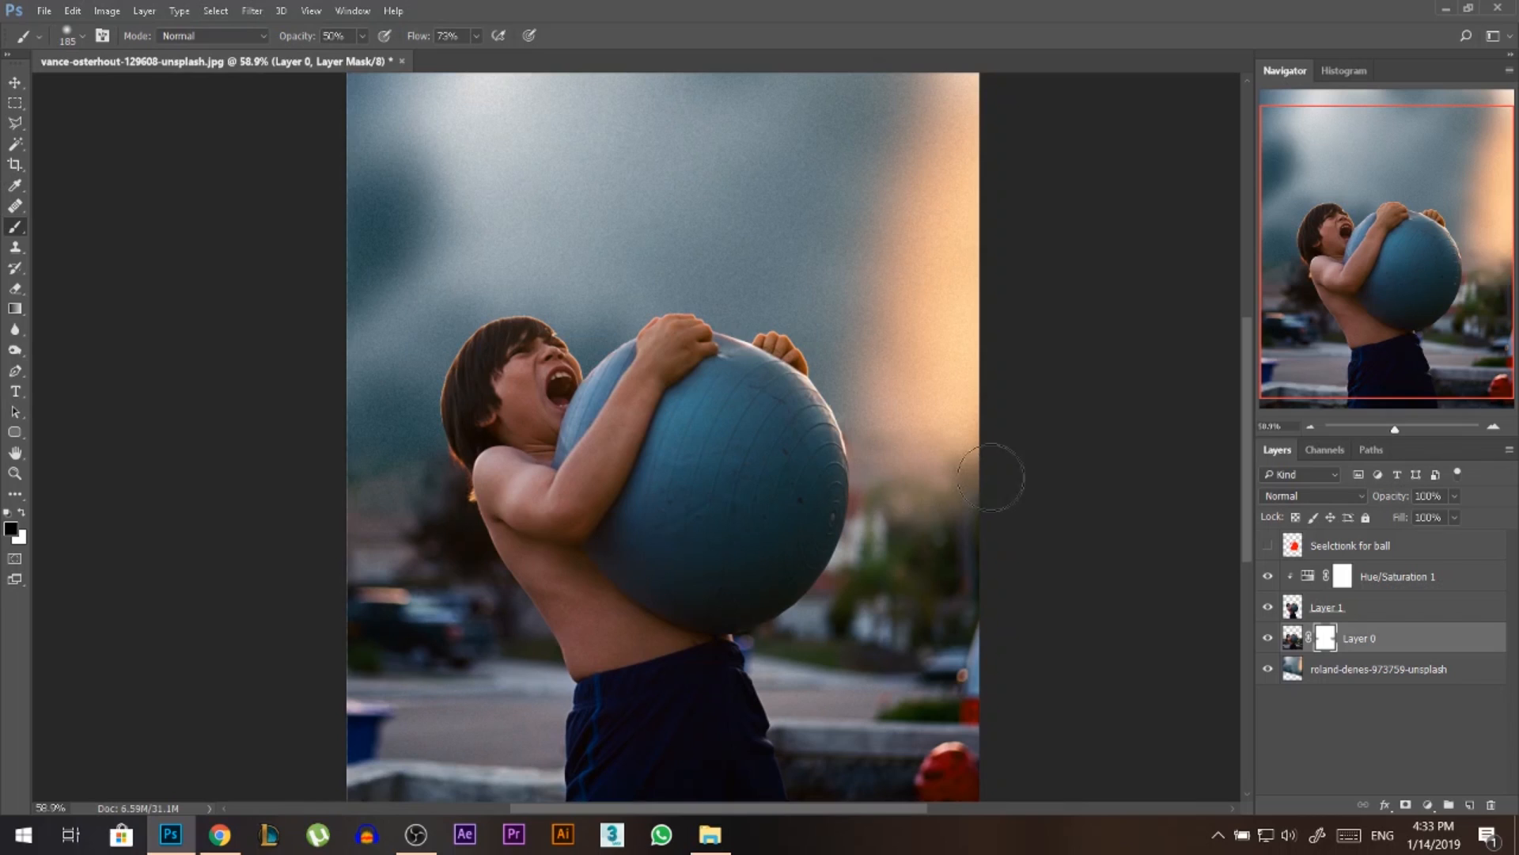
Create a new empty layer between Layer 0 and Layer 1.
scroll(832, 448, "down", 5)
left_click(14, 82)
scroll(636, 437, "up", 2)
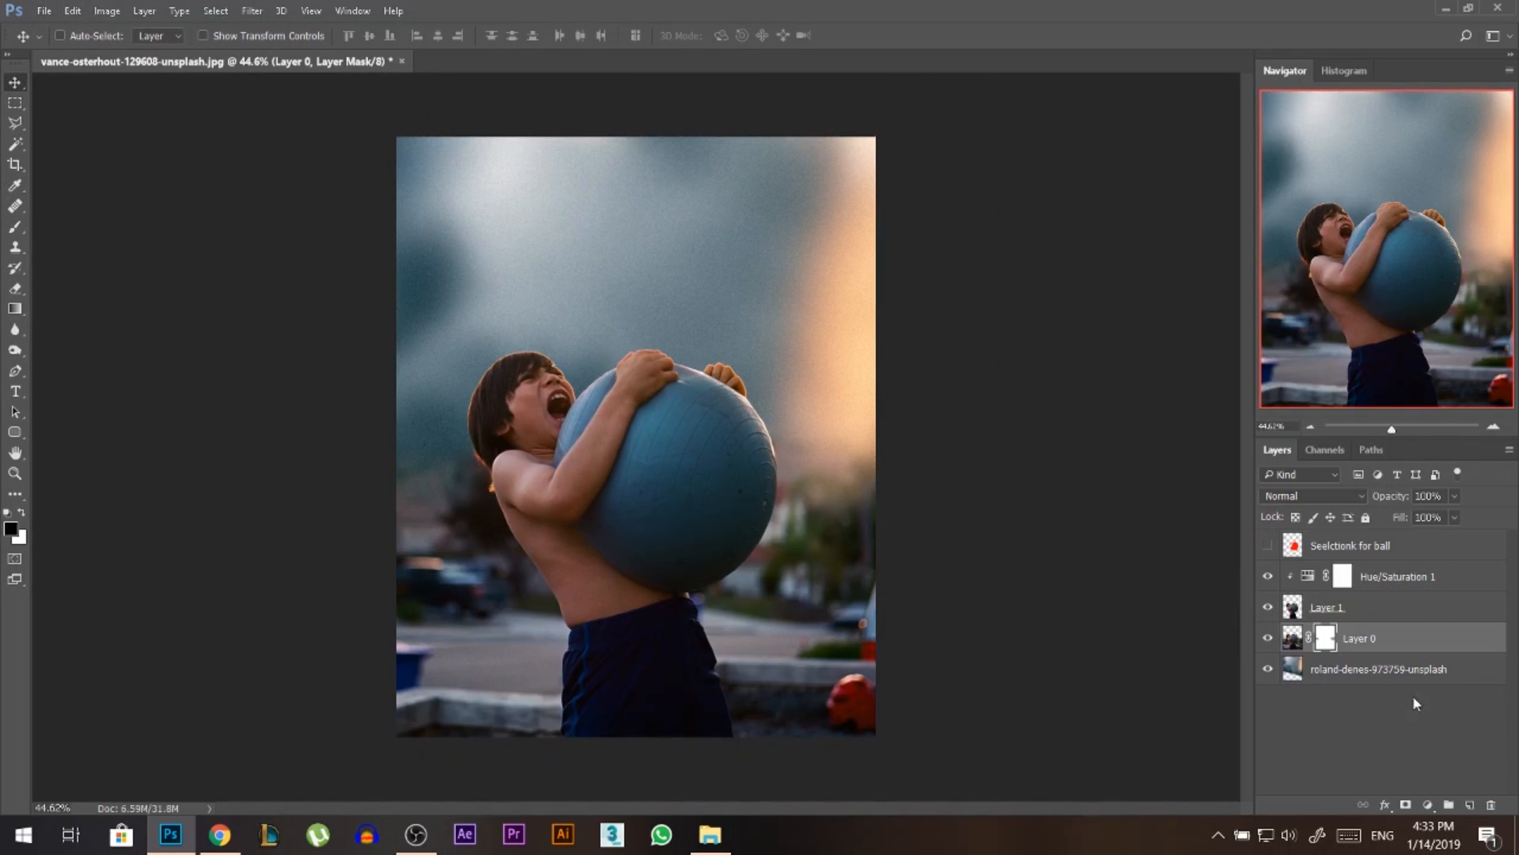
left_click(1469, 804)
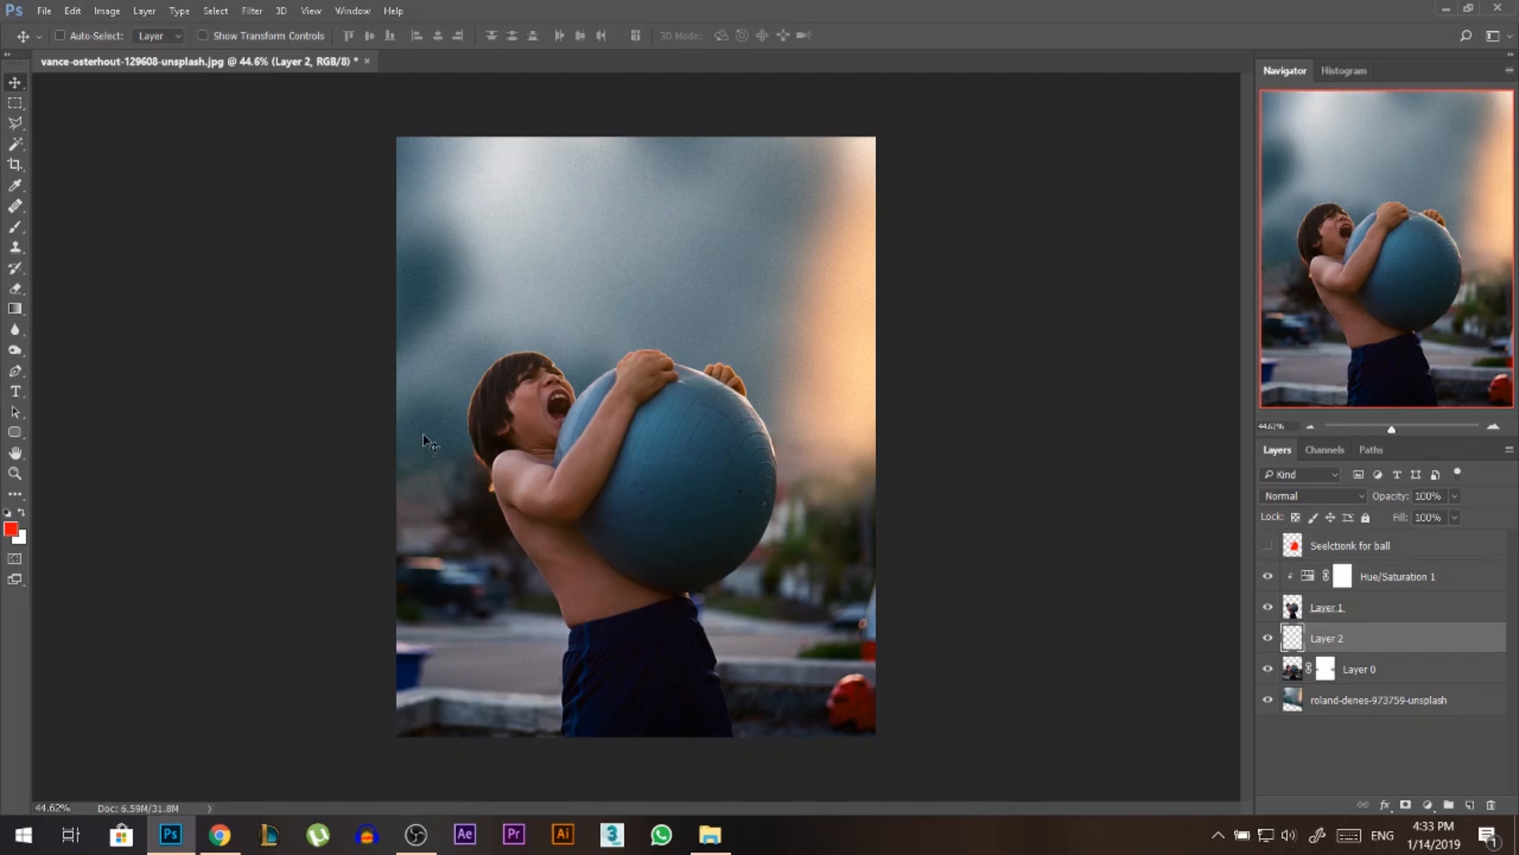
Paint a sampled dark sky blue over the horizon behind the boy's back on Layer 2 and set the layer to Overlay at 73% opacity.
key("b")
left_click(440, 424, "alt")
right_click(444, 484, "alt")
mouse_move(441, 415)
left_mouse_down()
mouse_move(451, 502)
mouse_move(512, 599)
mouse_move(486, 595)
mouse_move(473, 550)
mouse_move(399, 538)
mouse_move(432, 467)
mouse_move(500, 576)
mouse_move(386, 488)
left_mouse_up()
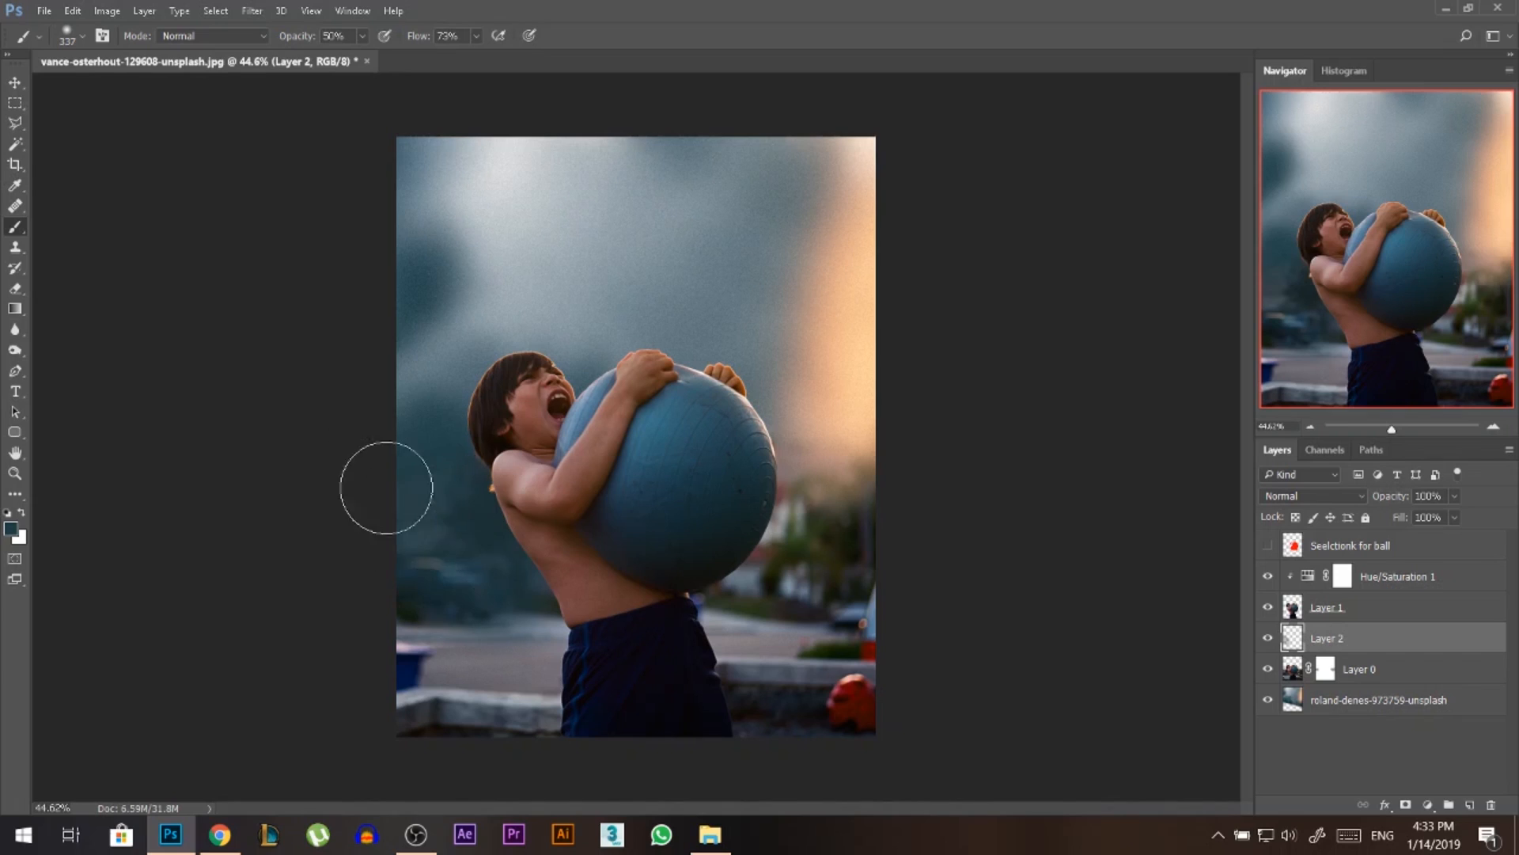
left_click(1320, 496)
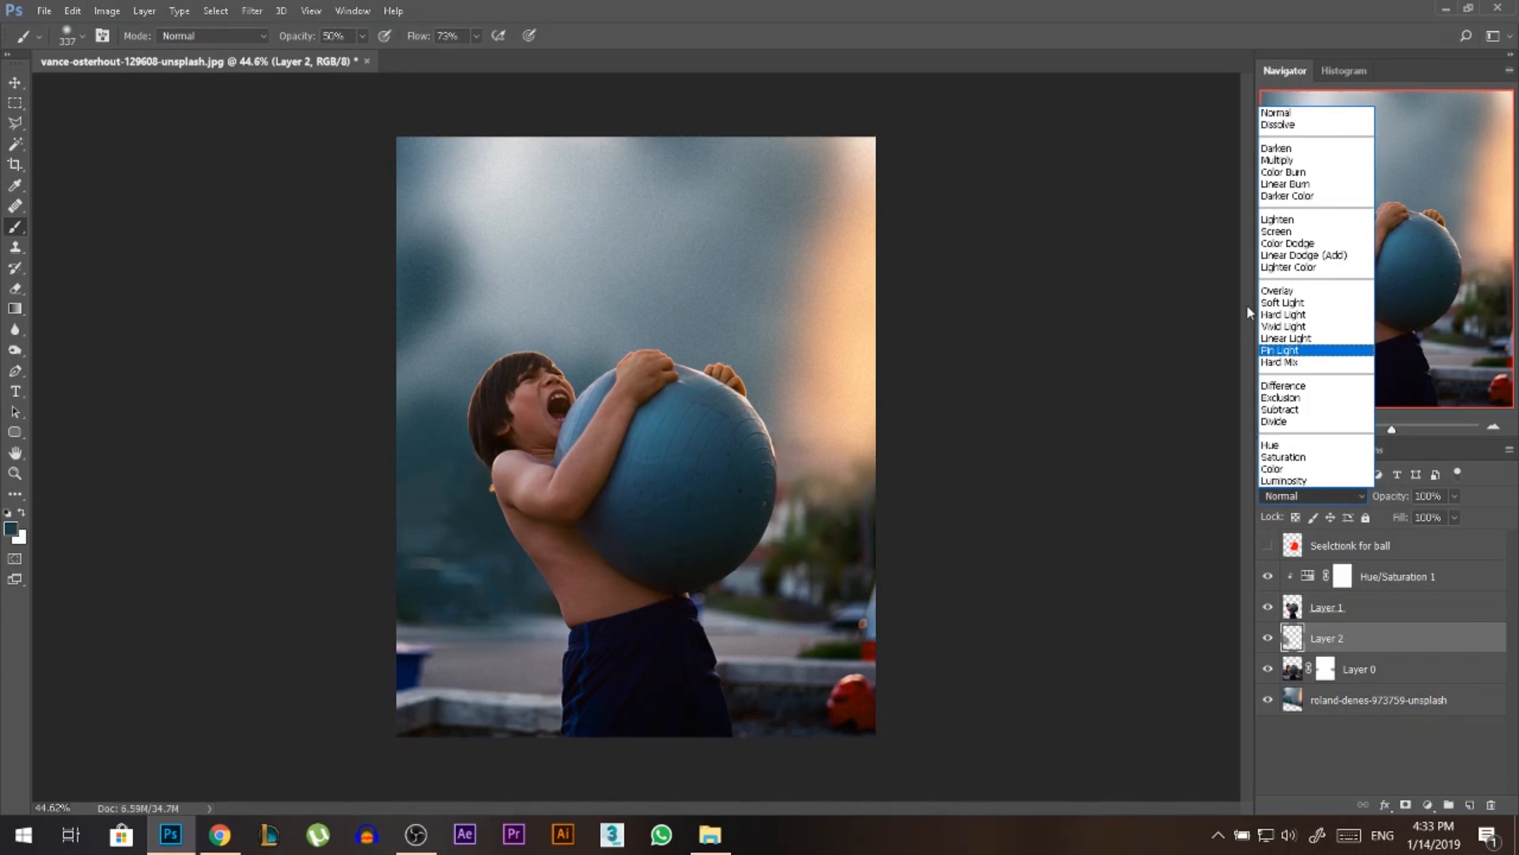
left_click(1281, 290)
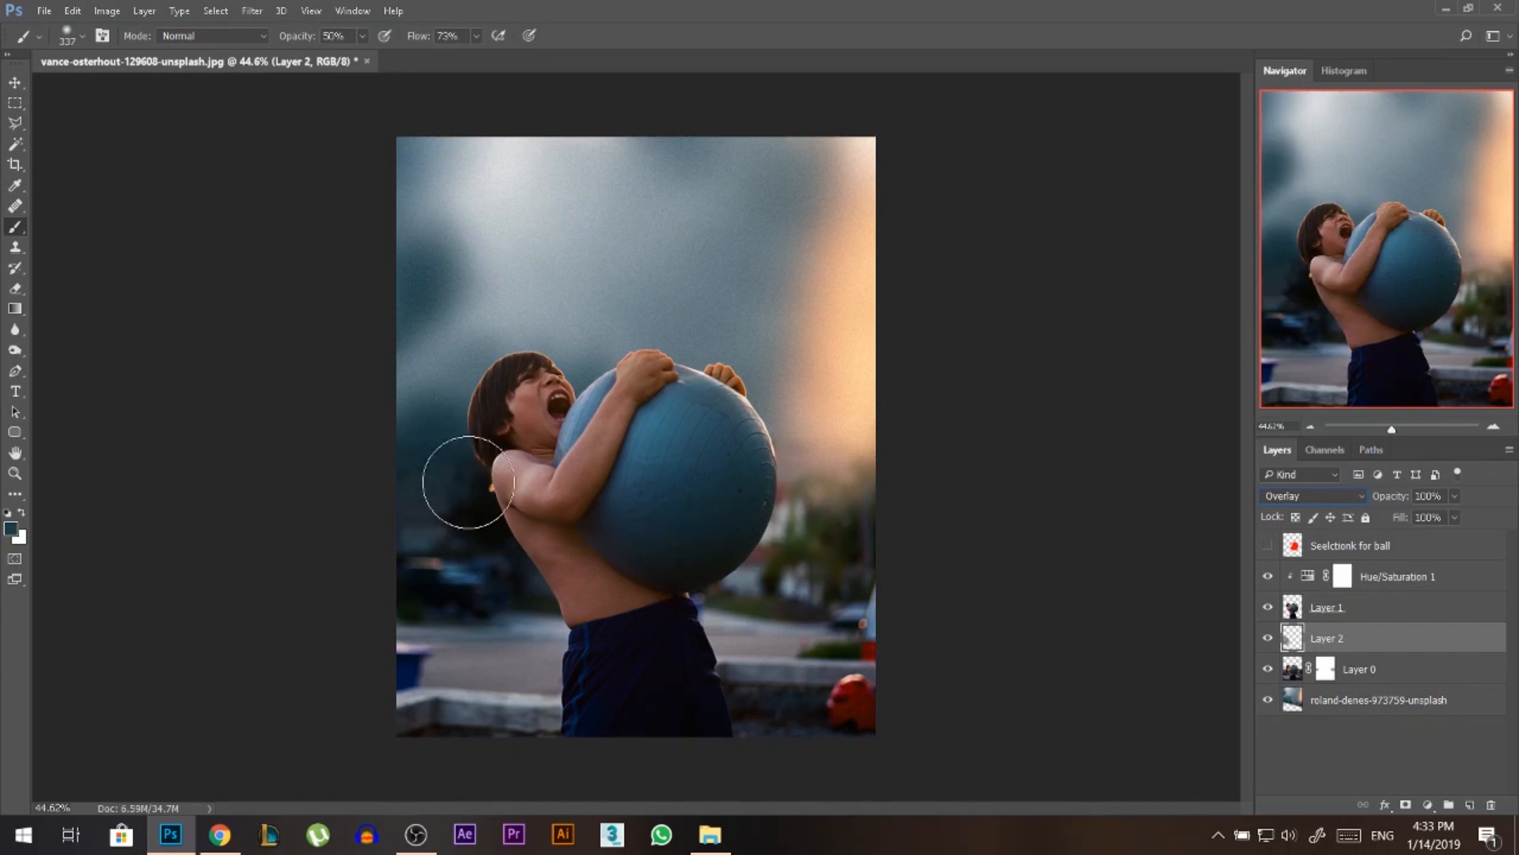
mouse_move(475, 583)
left_mouse_down()
mouse_move(464, 638)
mouse_move(401, 634)
left_mouse_up()
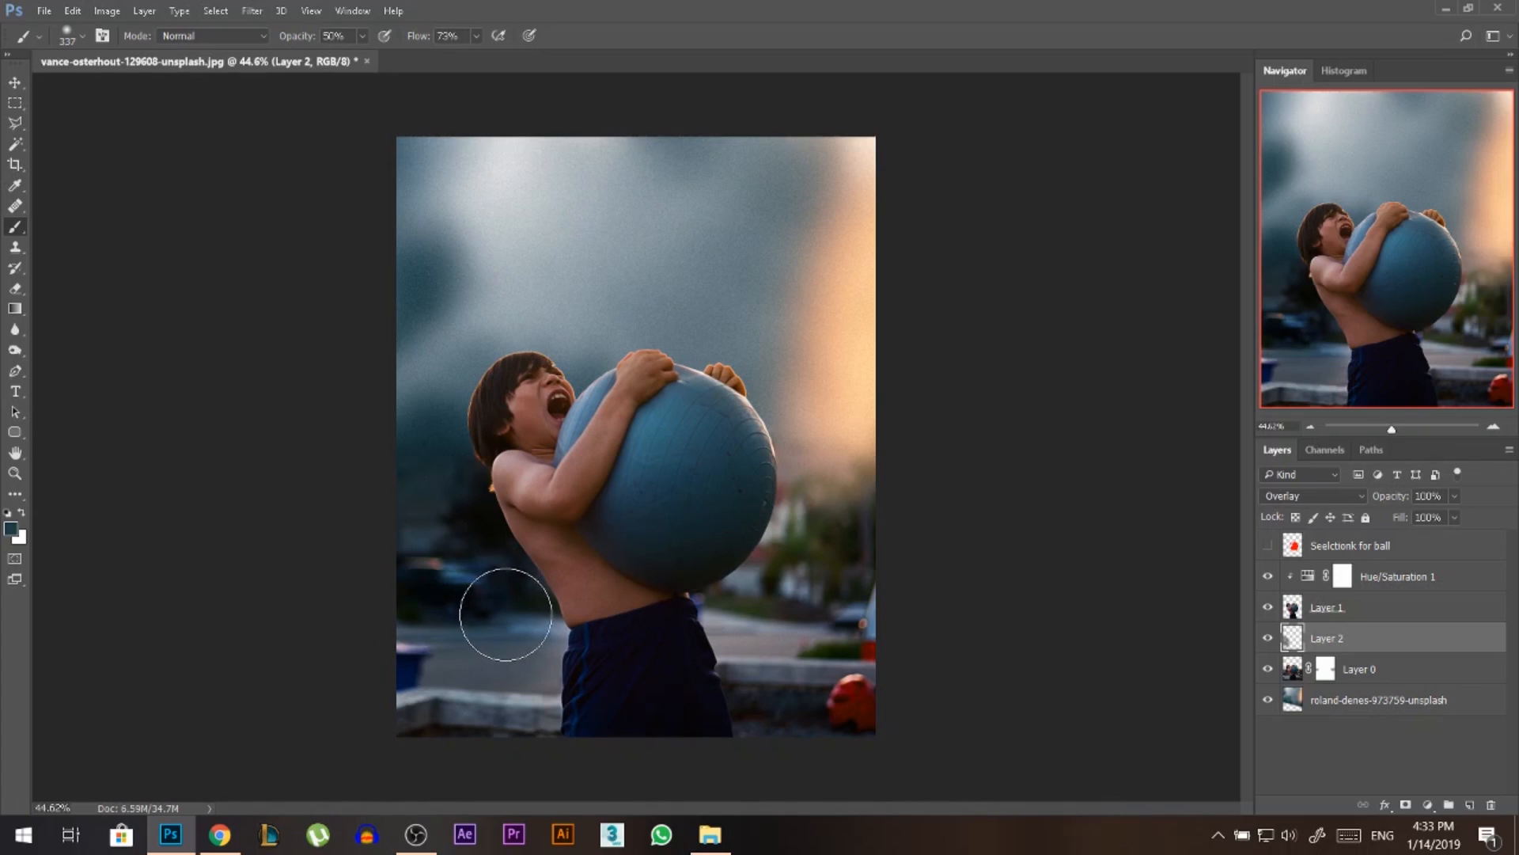
key("ctrl+z")
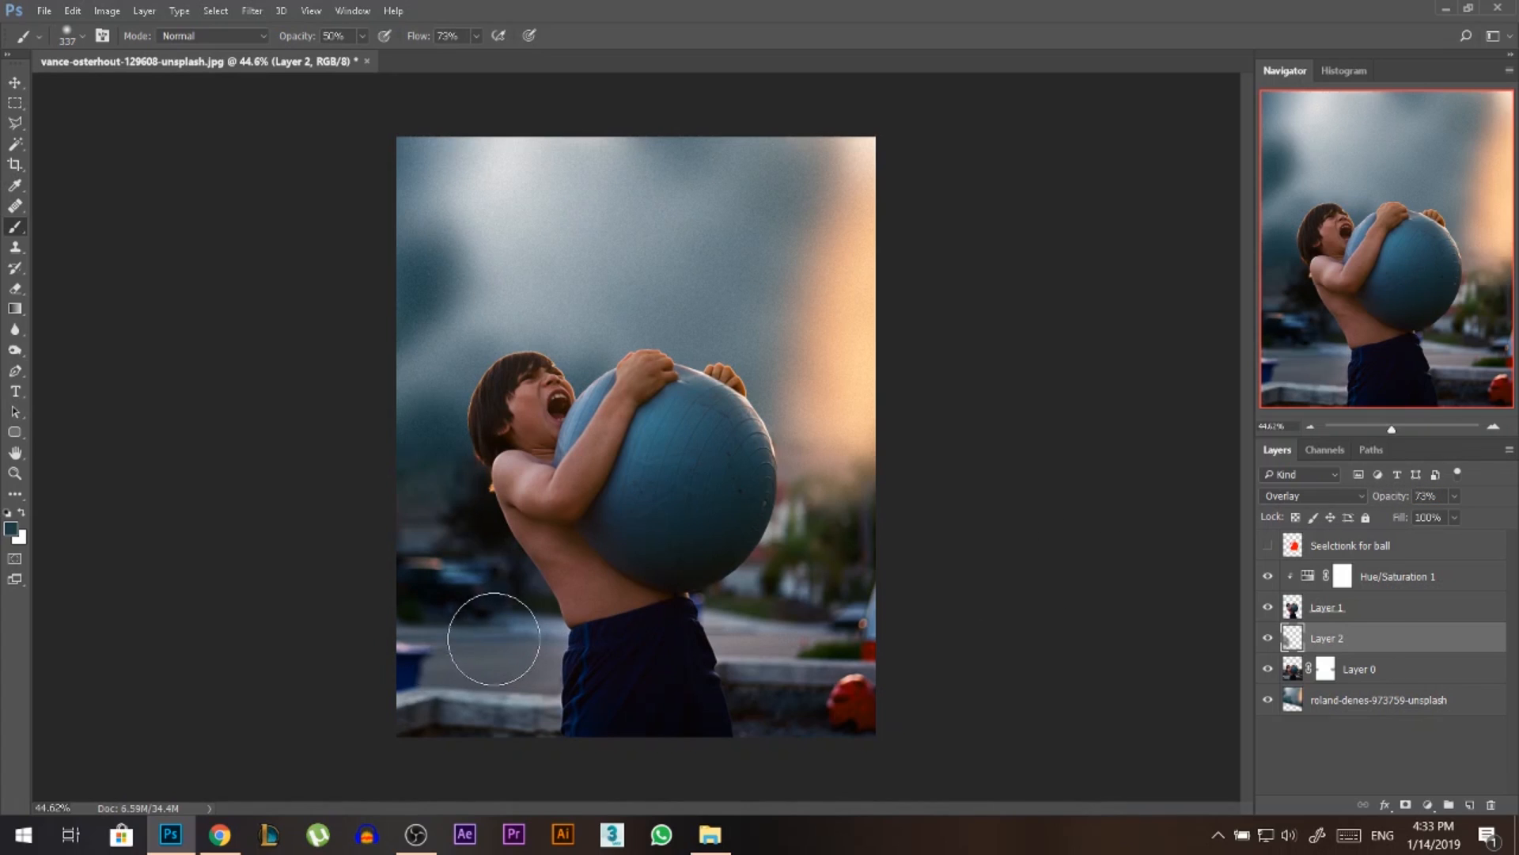
Erase the overlay paint from the street area behind the boy with a soft eraser at 73% opacity.
key("e")
right_click(516, 594)
left_click(555, 589)
left_click_drag(435, 596, 377, 600)
left_click_drag(237, 35, 217, 37)
mouse_move(499, 644)
left_mouse_down()
mouse_move(502, 594)
mouse_move(593, 645)
mouse_move(356, 610)
left_mouse_up()
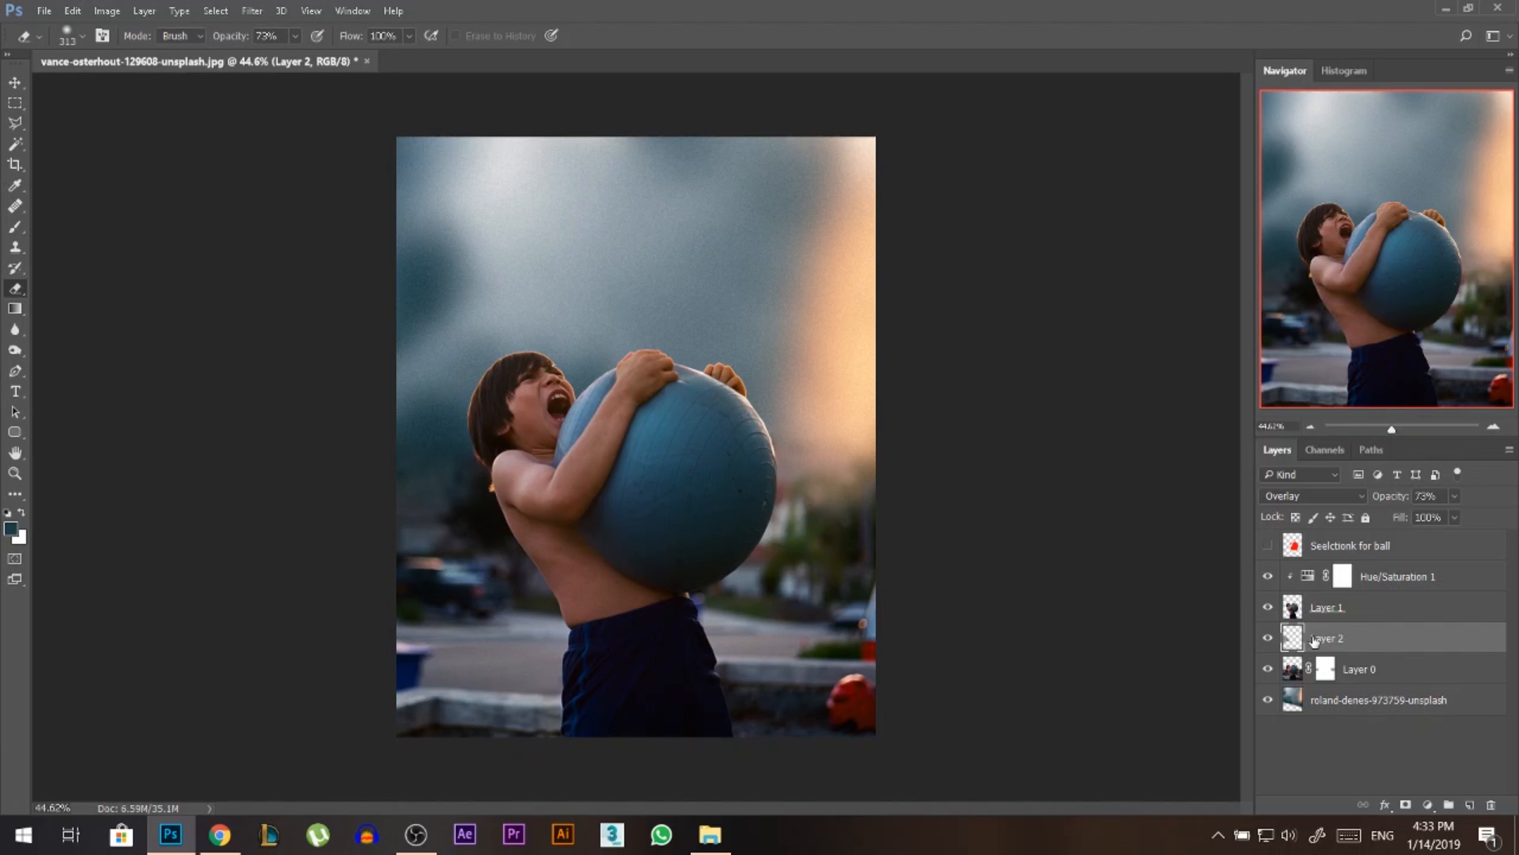
Paint a sampled orange glow on Layer 2 over the trees on the horizon beside the ball.
key("b")
left_click(804, 379, "alt")
mouse_move(808, 485)
left_mouse_down()
mouse_move(790, 458)
mouse_move(889, 515)
mouse_move(797, 534)
mouse_move(885, 461)
mouse_move(825, 484)
left_mouse_up()
key("v")
scroll(775, 467, "down", 2)
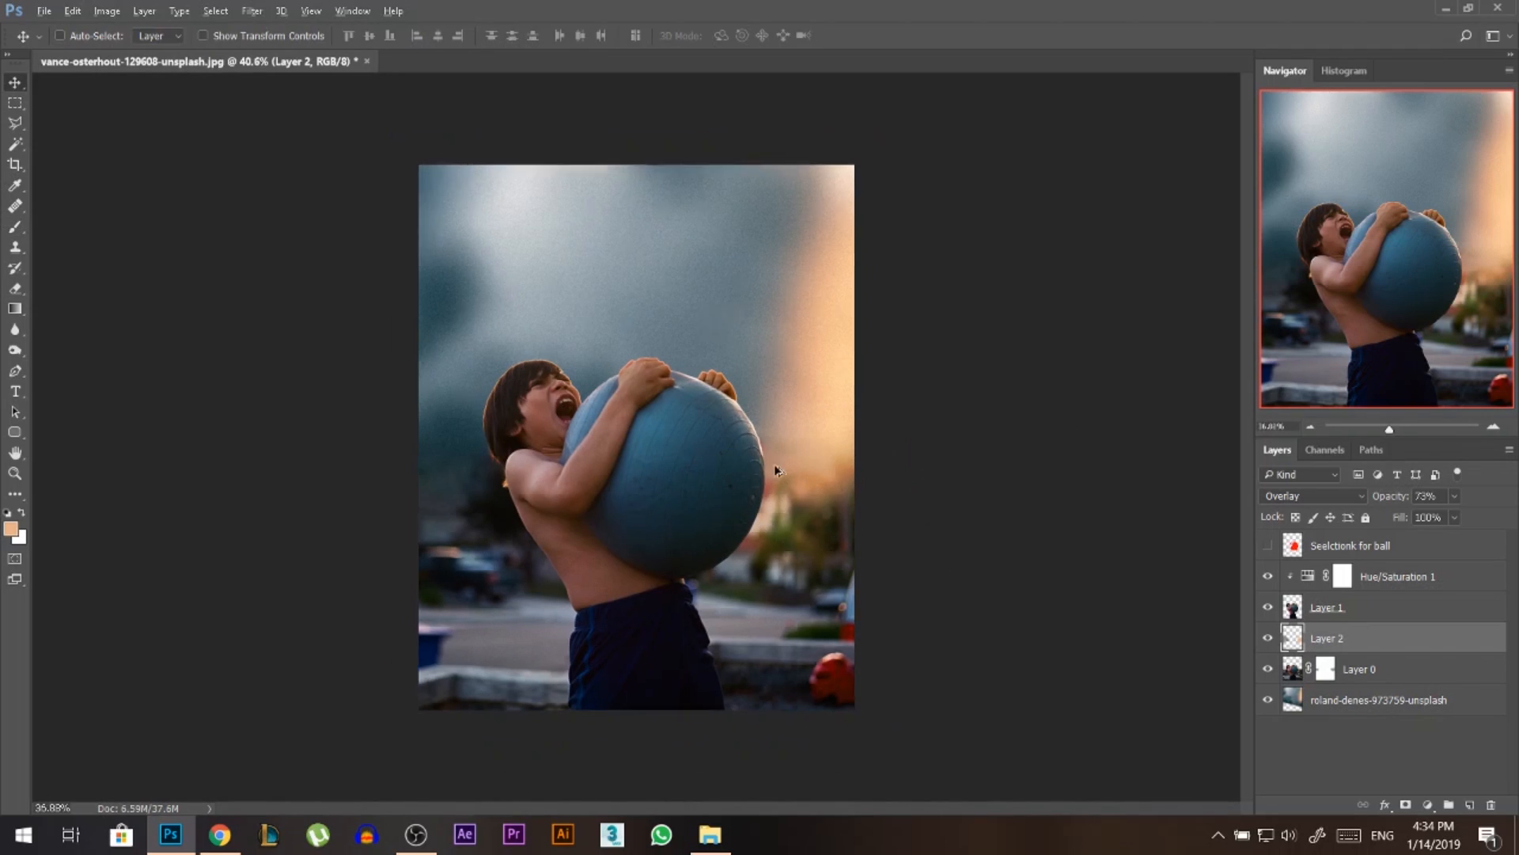
scroll(744, 420, "down", 1)
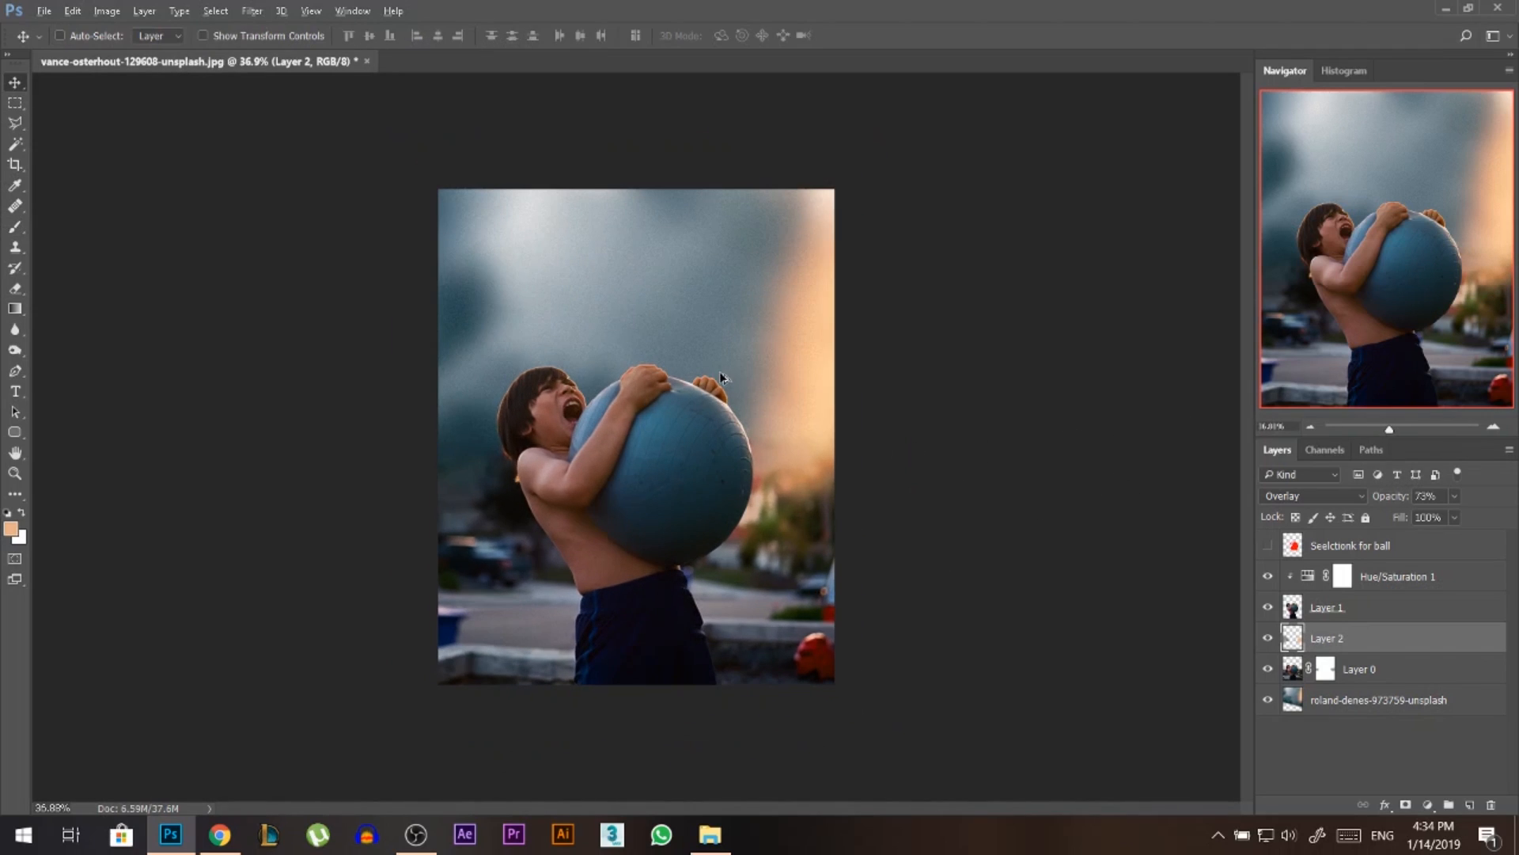
Paint a peach sunset glow over the sky above the ball on the roland-denes-973759-unsplash layer with a large soft brush.
left_click(1288, 703)
key("b")
mouse_move(798, 353)
left_mouse_down()
mouse_move(779, 268)
mouse_move(738, 376)
mouse_move(750, 228)
mouse_move(732, 356)
mouse_move(769, 357)
mouse_move(797, 270)
mouse_move(729, 458)
left_mouse_up()
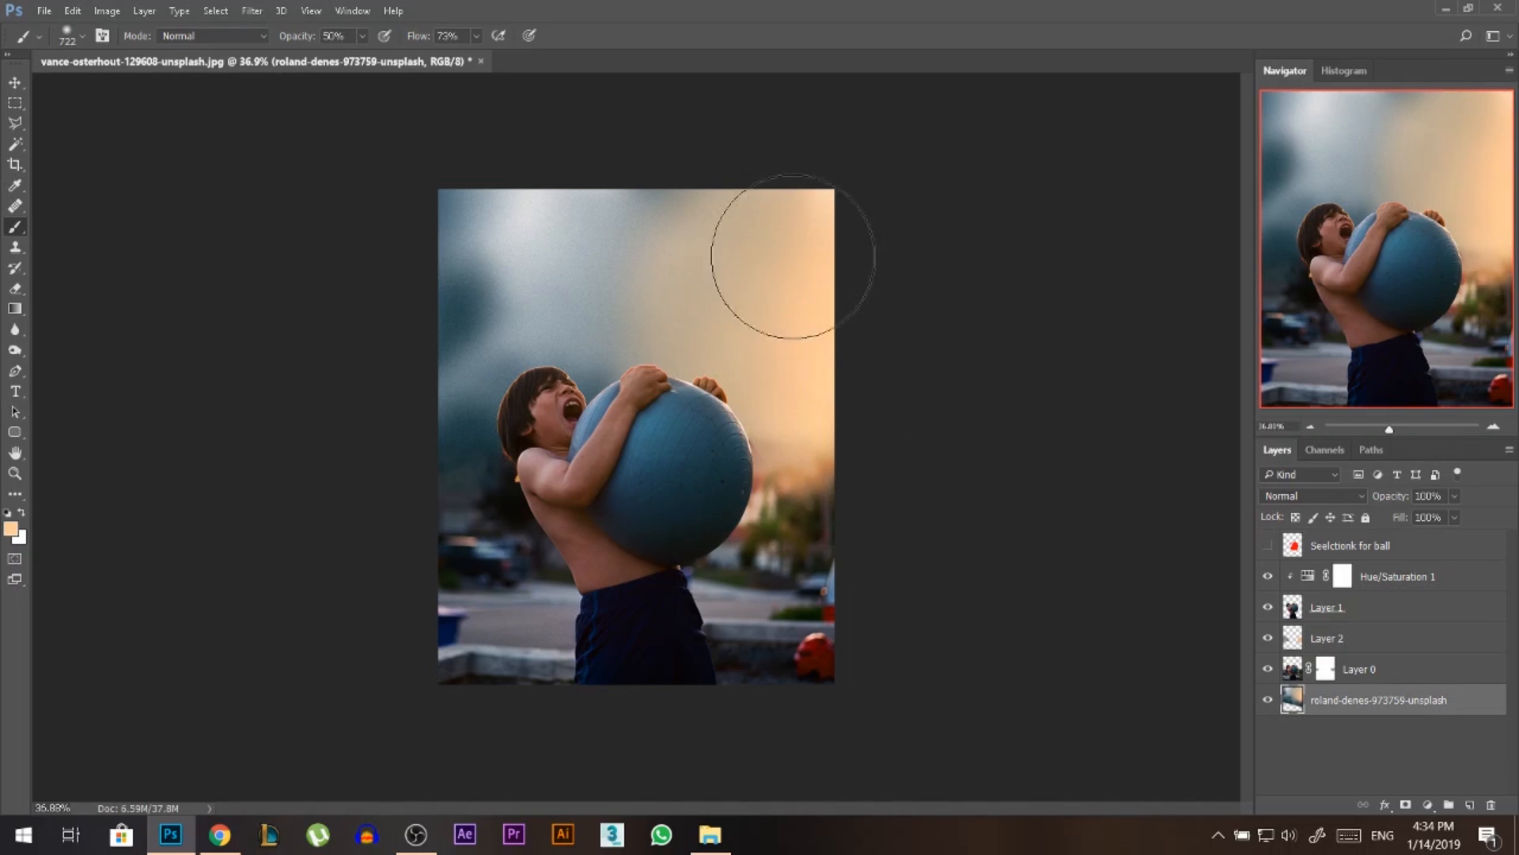
key("v")
scroll(791, 501, "up", 2)
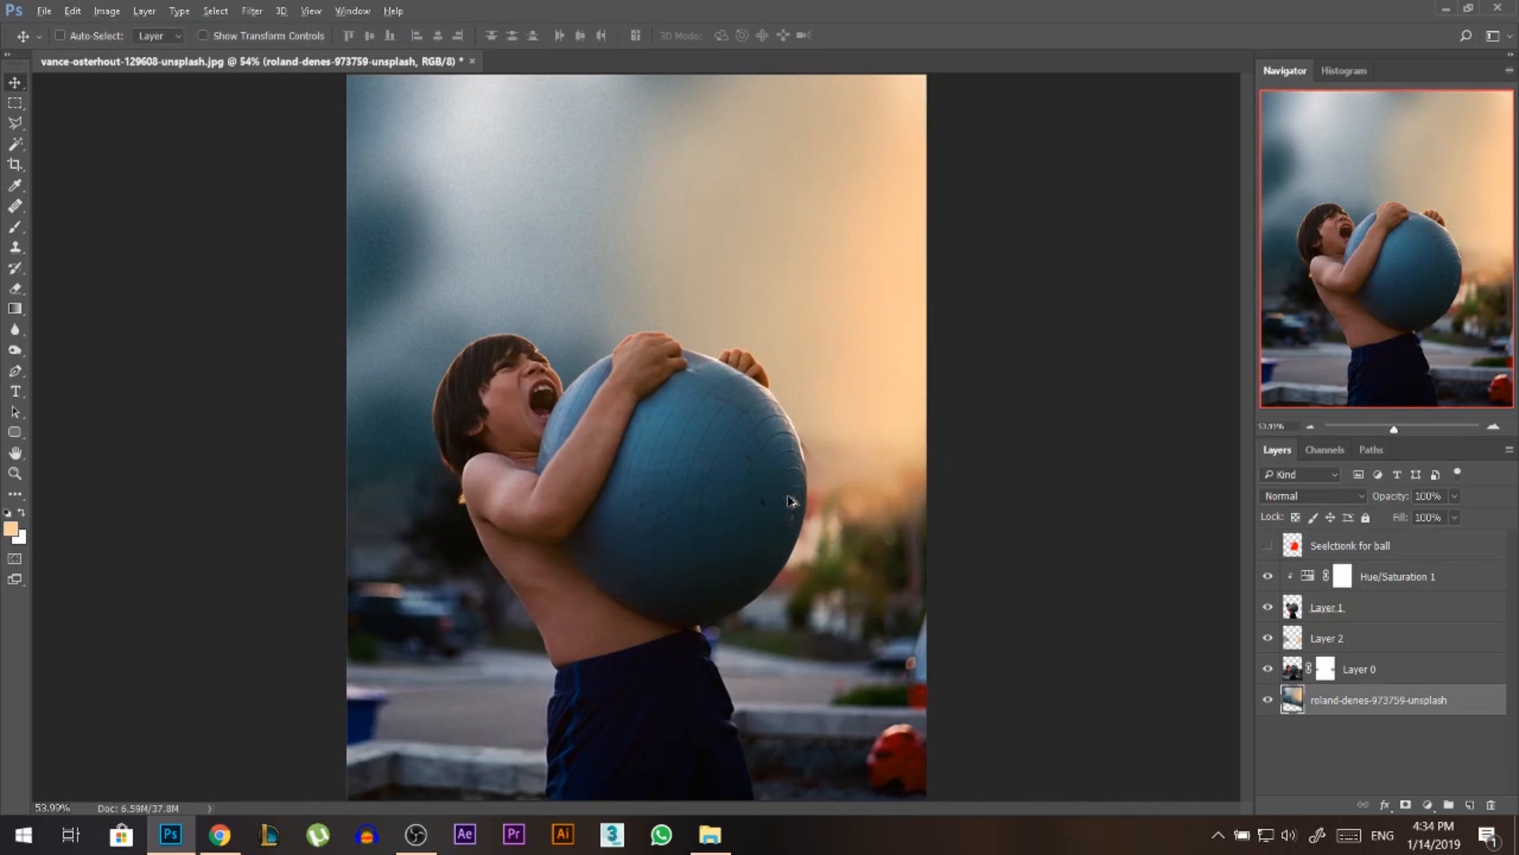
Open the image astronomy-discovery-earth-2422.jpg.
left_click(1267, 543)
left_click(1267, 543)
scroll(674, 429, "up", 1)
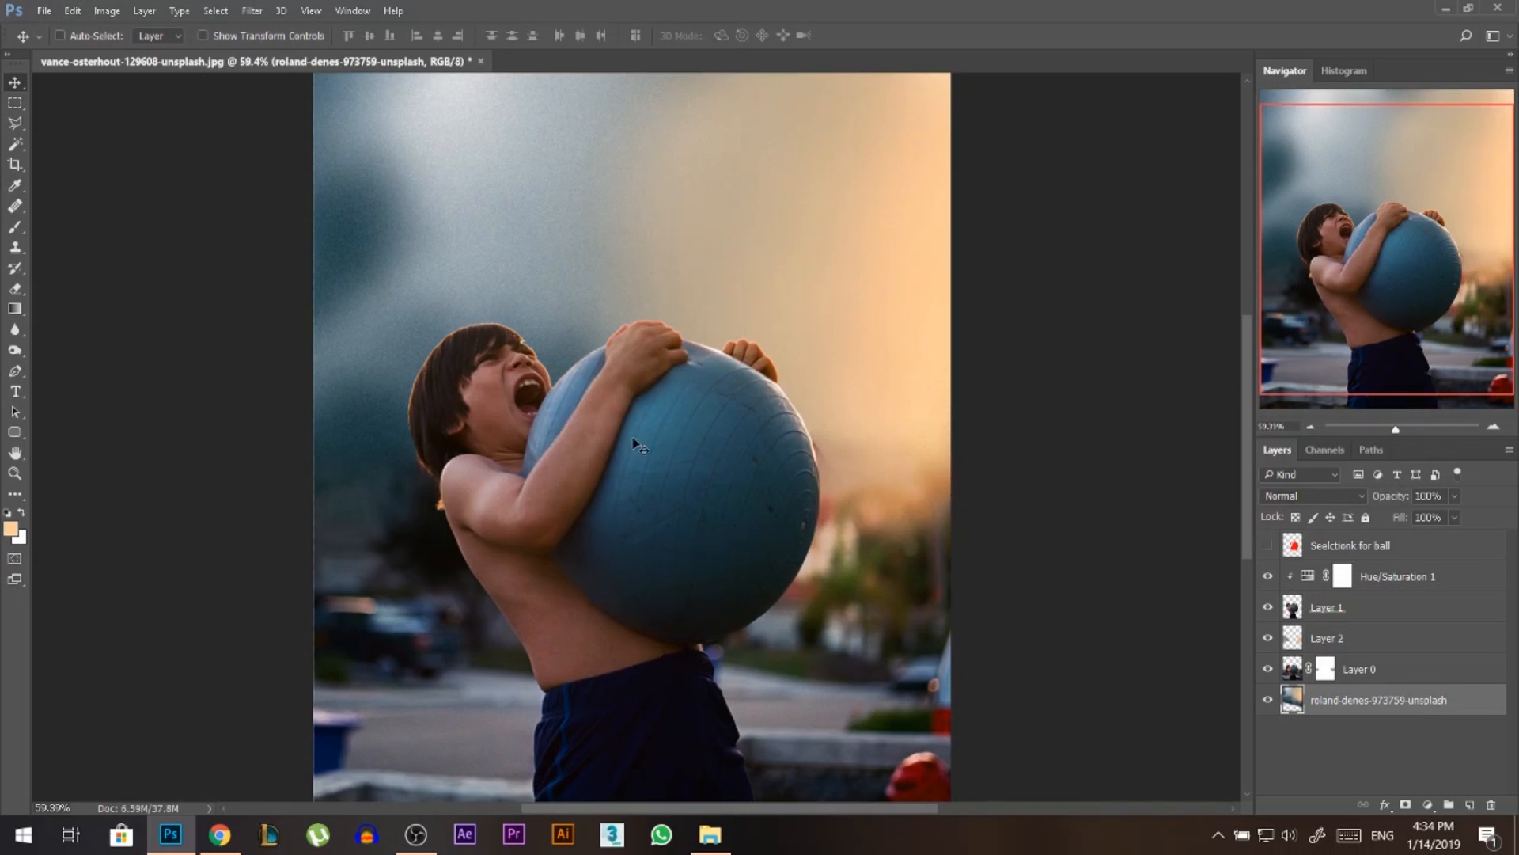
left_click(710, 834)
double_click(1160, 223)
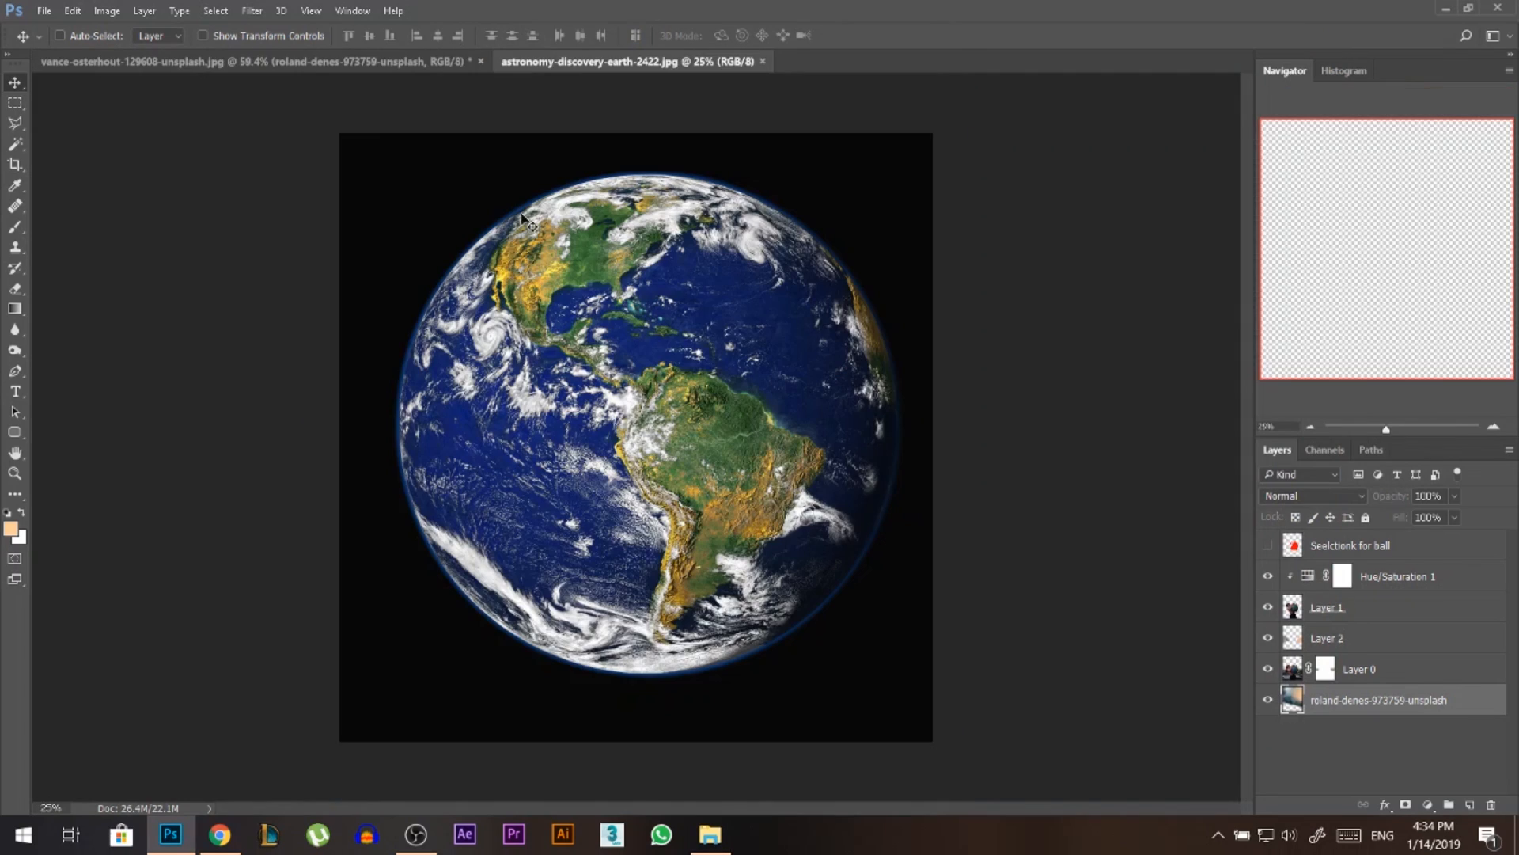
key("w")
left_click(435, 221)
key("ctrl+d")
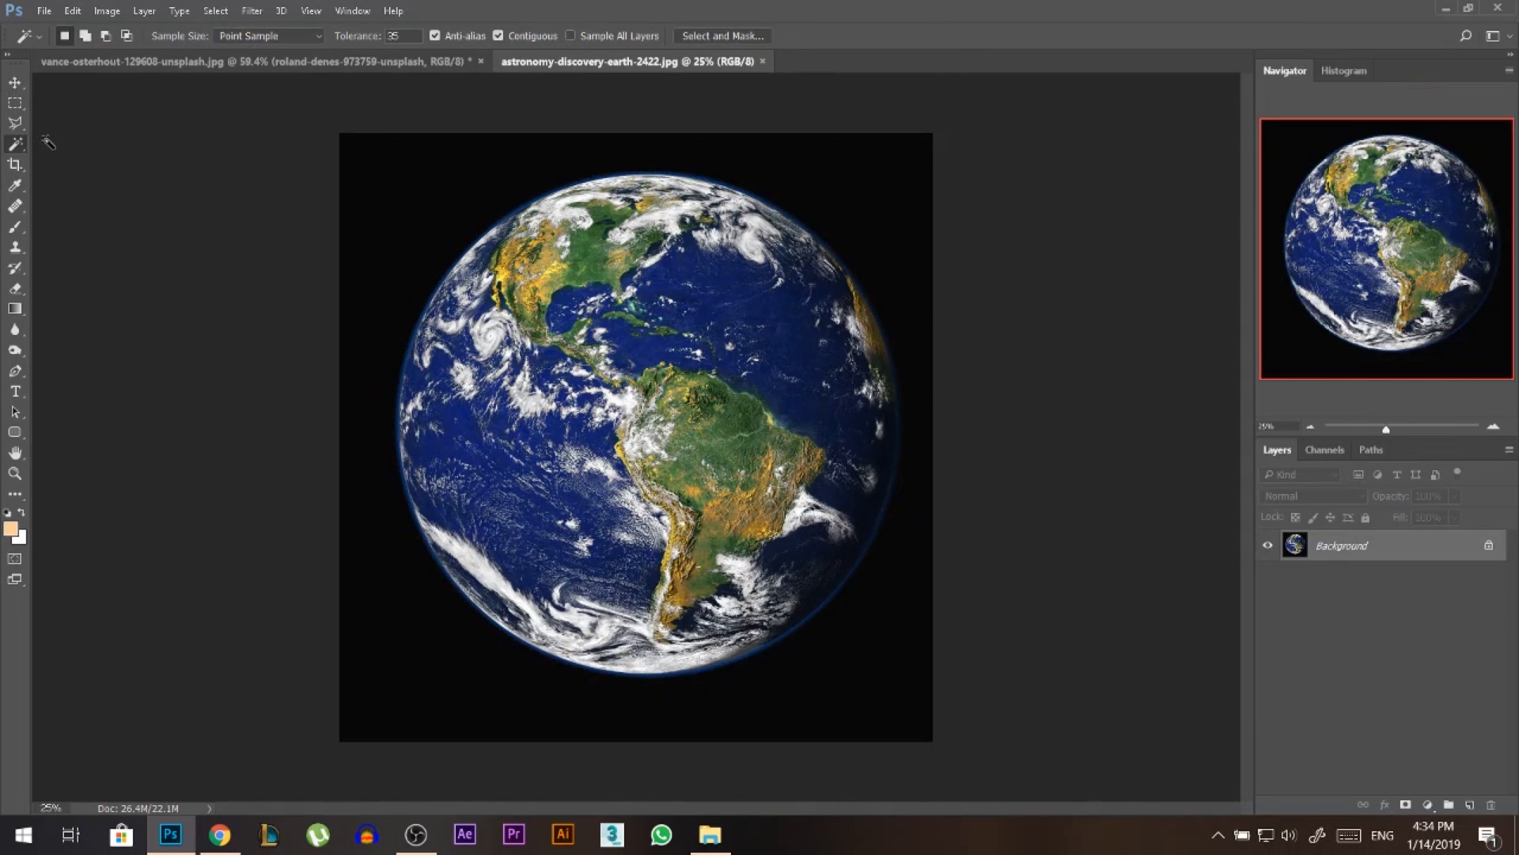
Draw a dark blue circle roughly the size of the globe with the Ellipse tool.
left_click(14, 431)
right_click(14, 431)
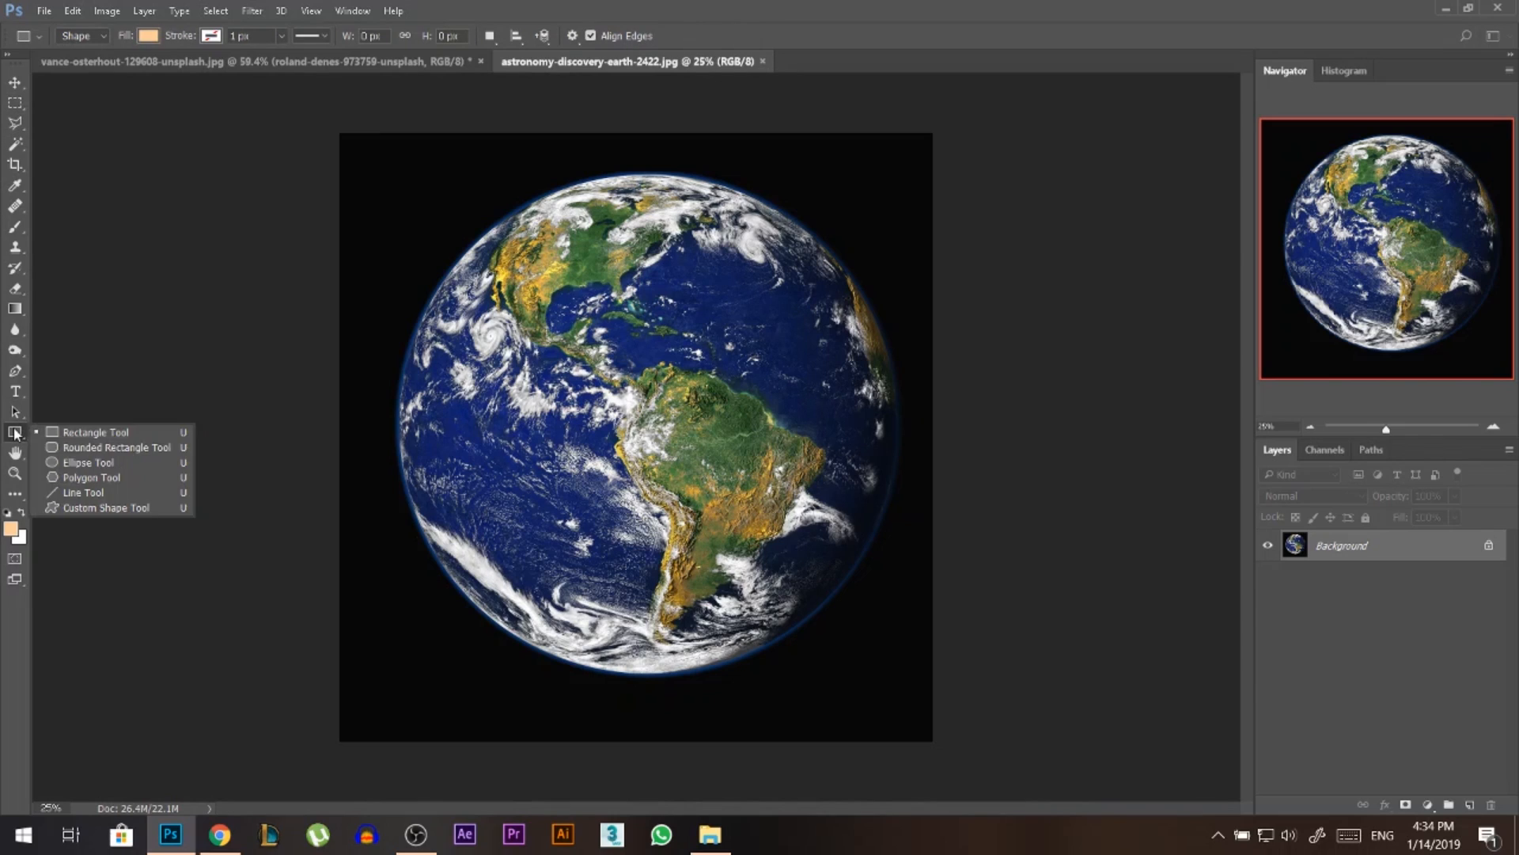
left_click(63, 461)
left_click_drag(757, 329, 719, 356)
left_click_drag(770, 471, 523, 235)
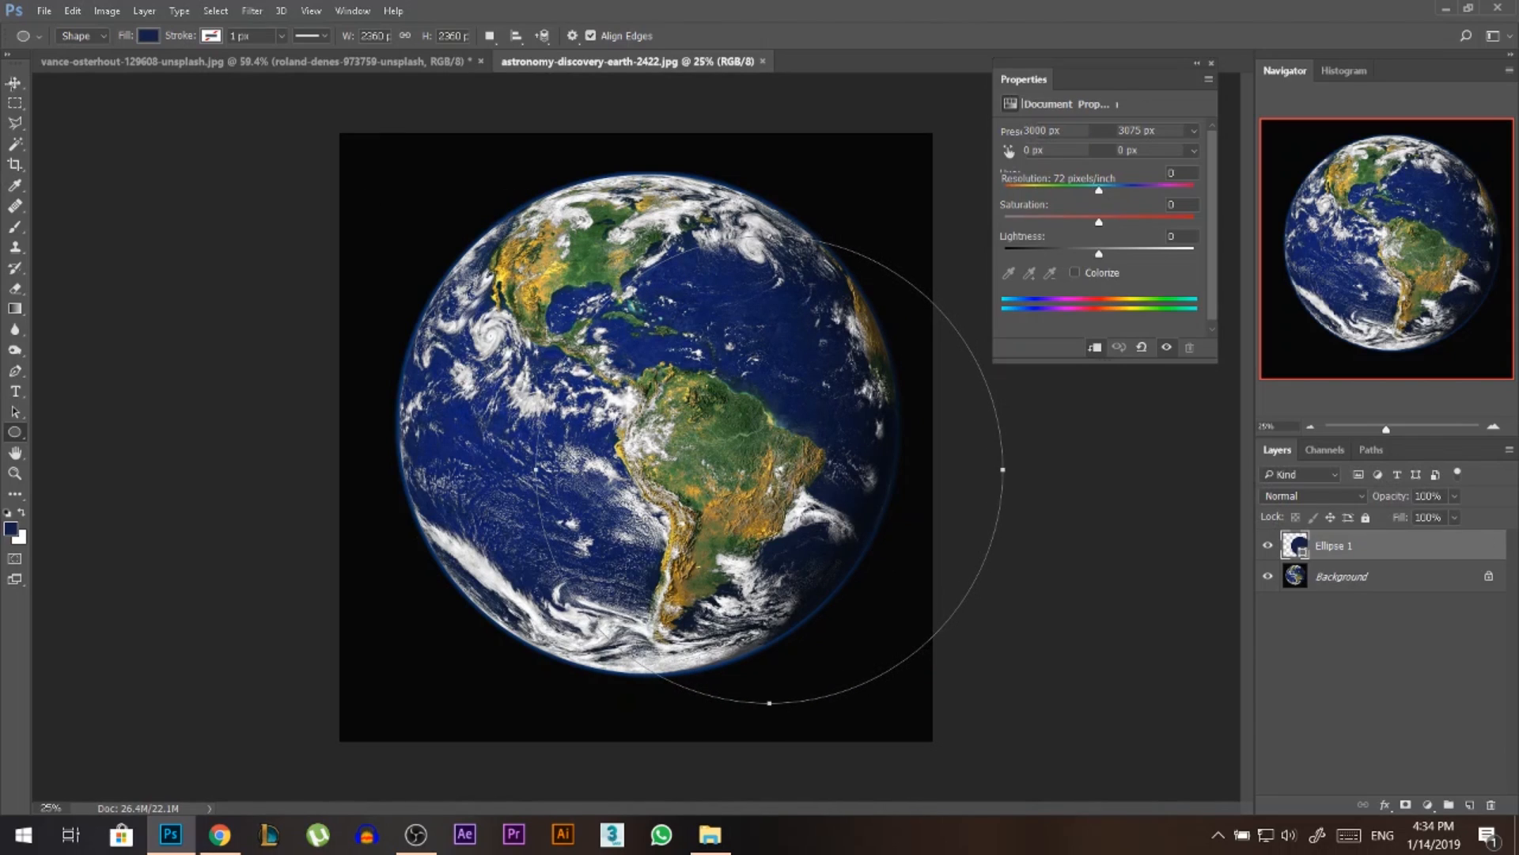
Move the circle over the globe and scale it to 2540 px so it matches the globe's outline.
key("v")
left_click_drag(723, 440, 623, 405)
key("ctrl+t")
left_click_drag(882, 189, 911, 188)
key("Return")
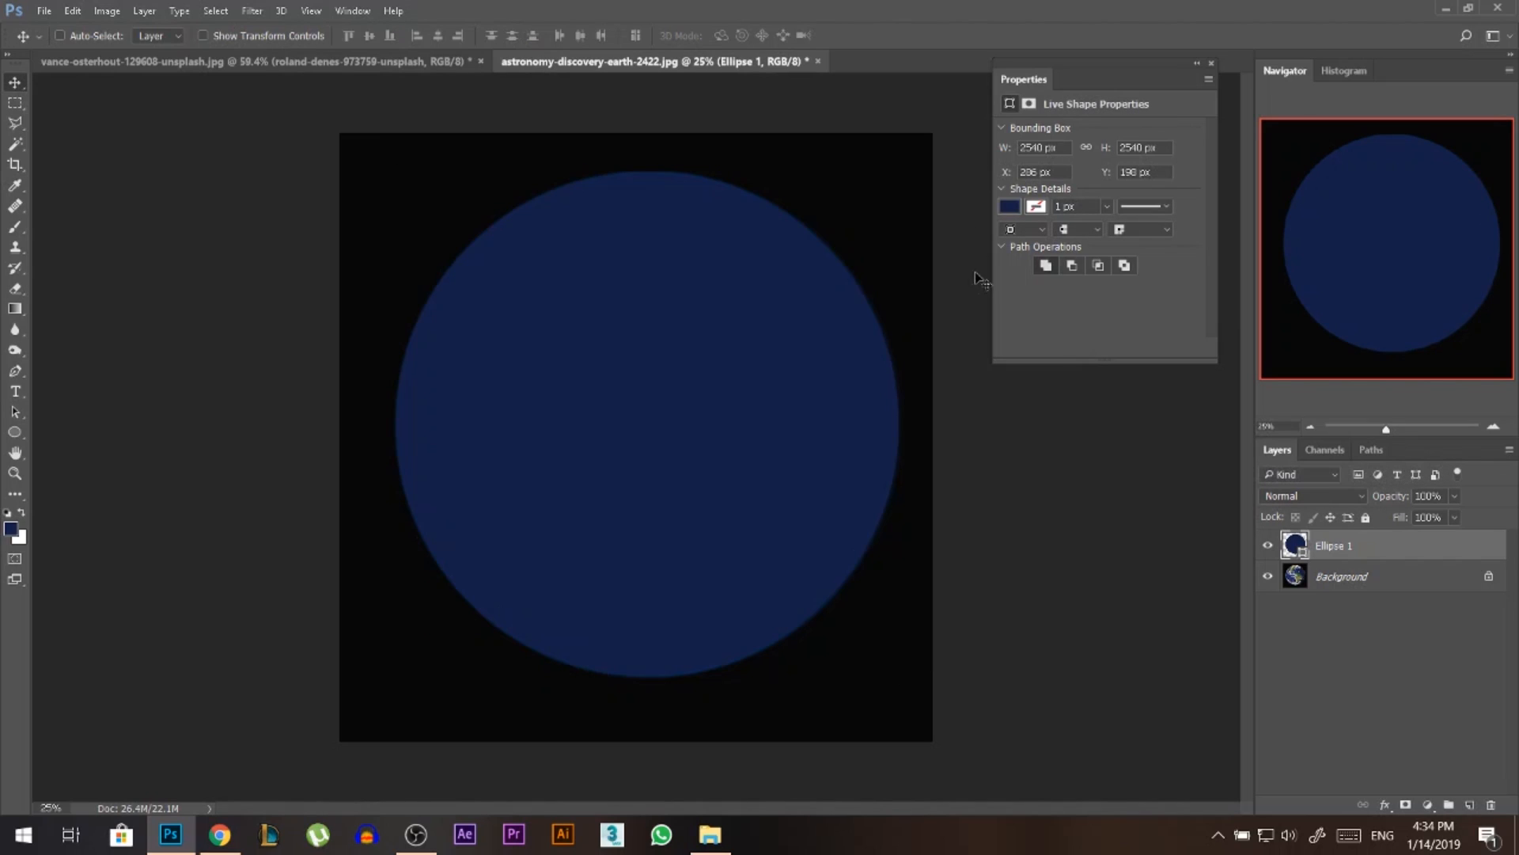
Load the circle as a selection, hide its layer and mask the Background layer with the selection.
left_click(1296, 546, "ctrl")
left_click(1268, 545)
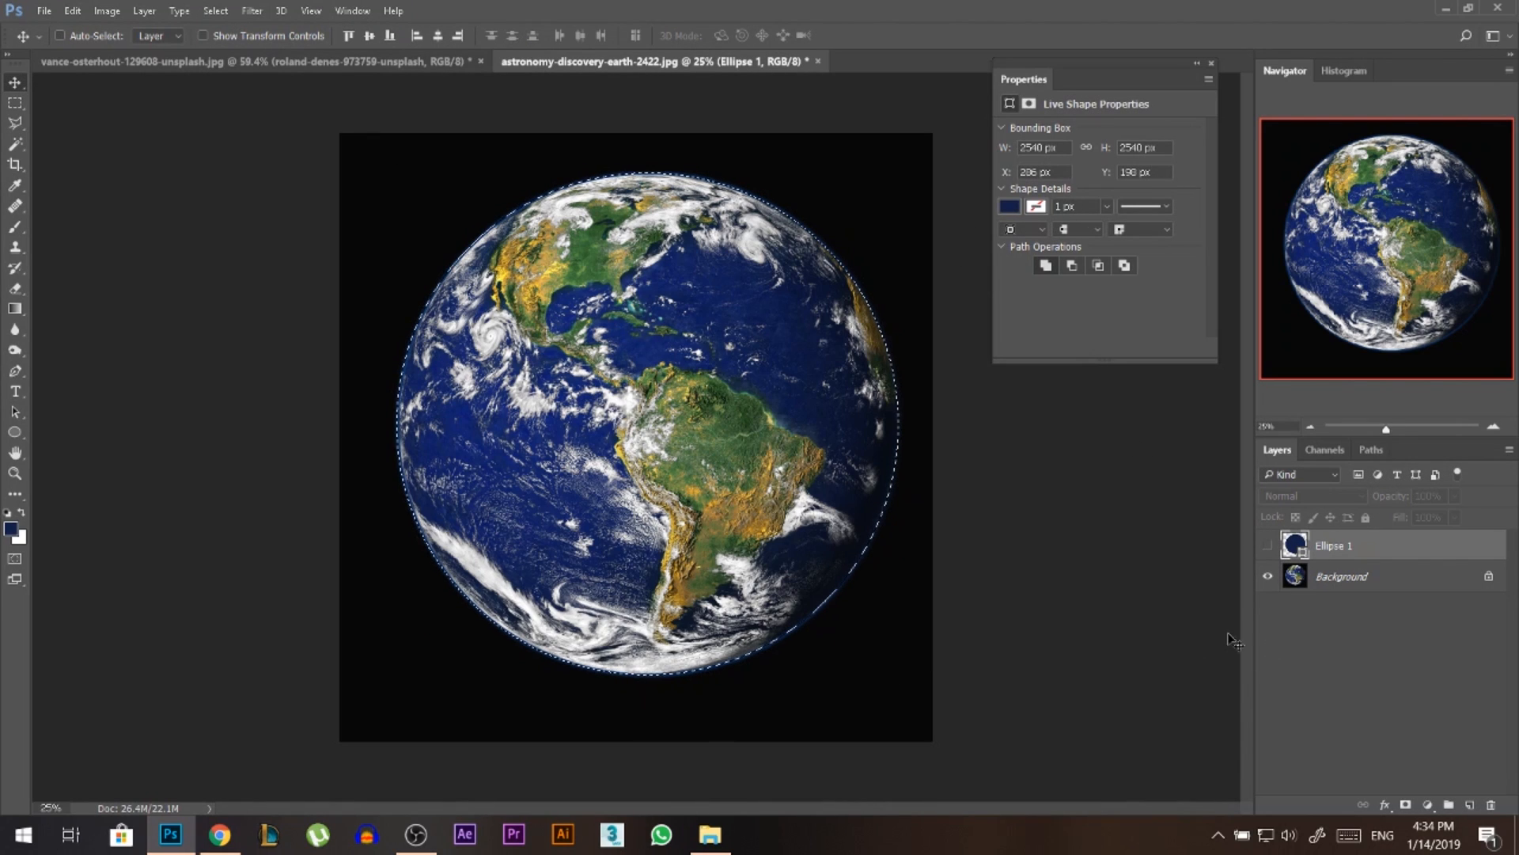
left_click(1326, 584)
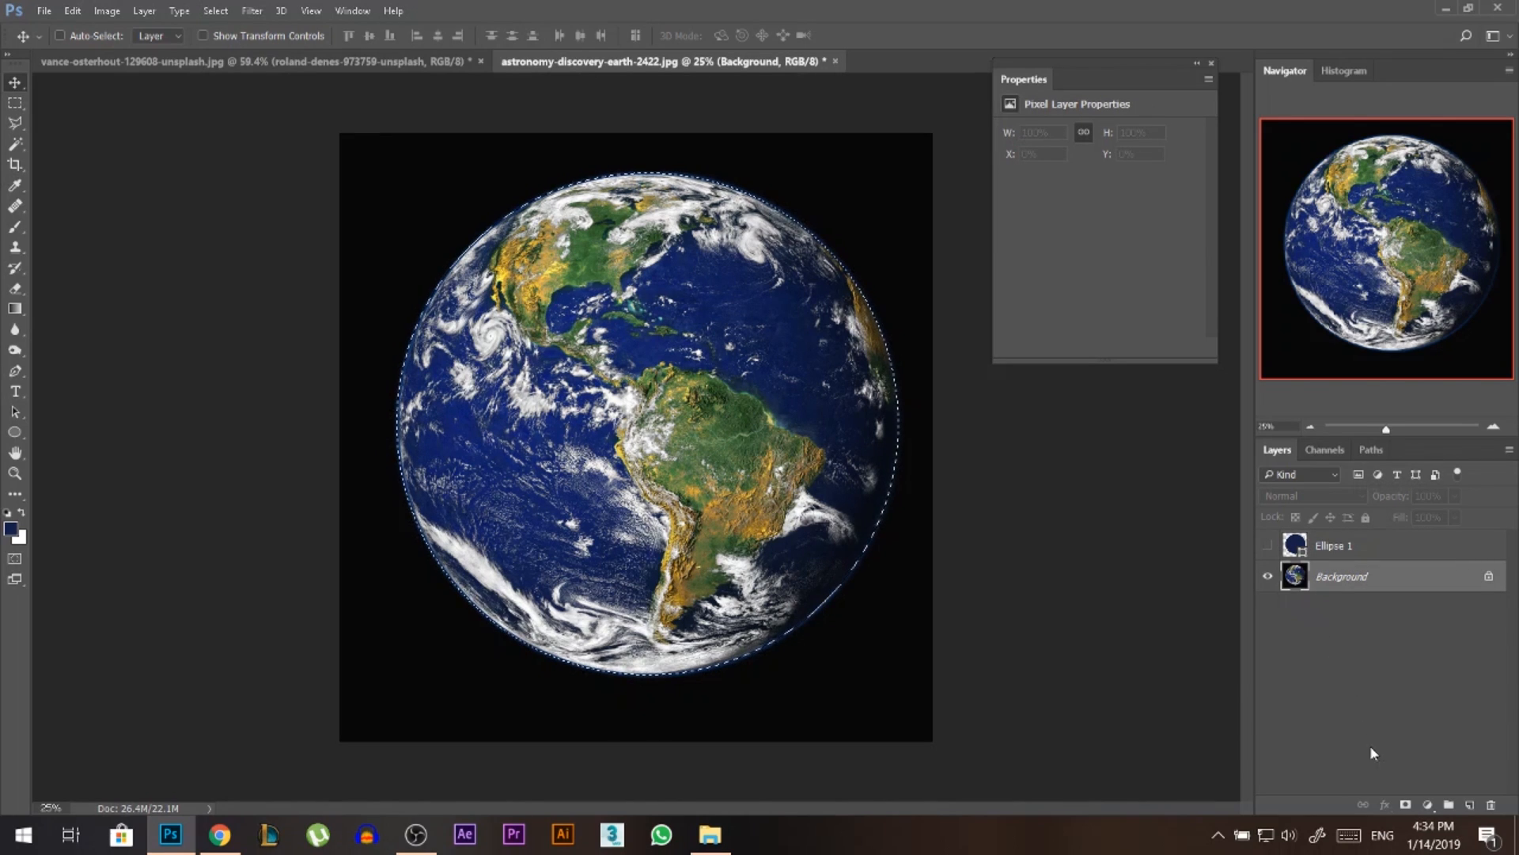
left_click(1406, 805)
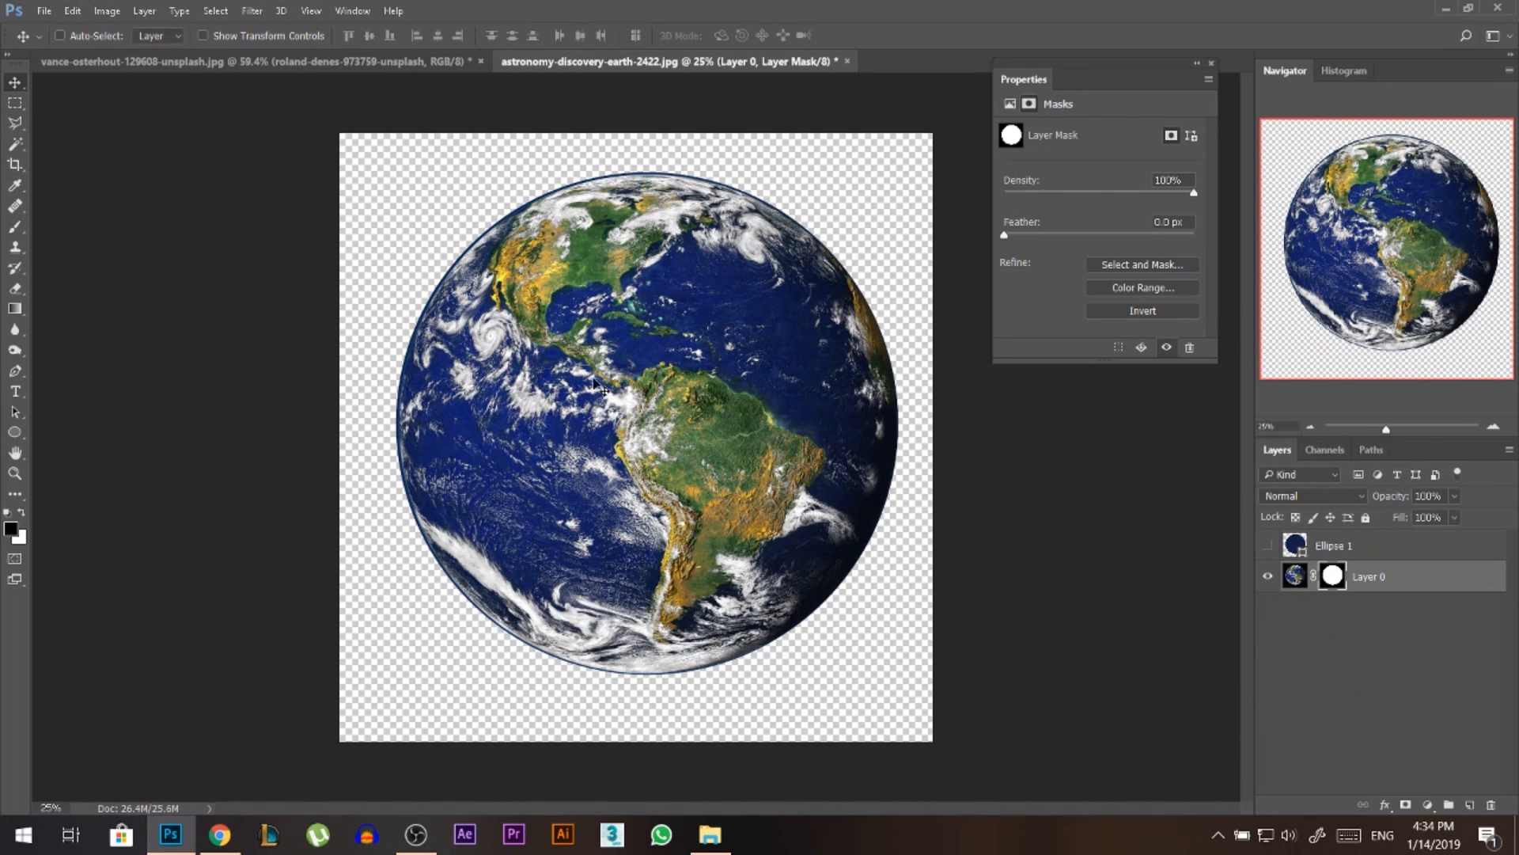
Copy the masked Earth into the vance-osterhout-129608-unsplash.jpg document and apply its layer mask.
left_click_drag(710, 408, 601, 404)
scroll(614, 471, "down", 6)
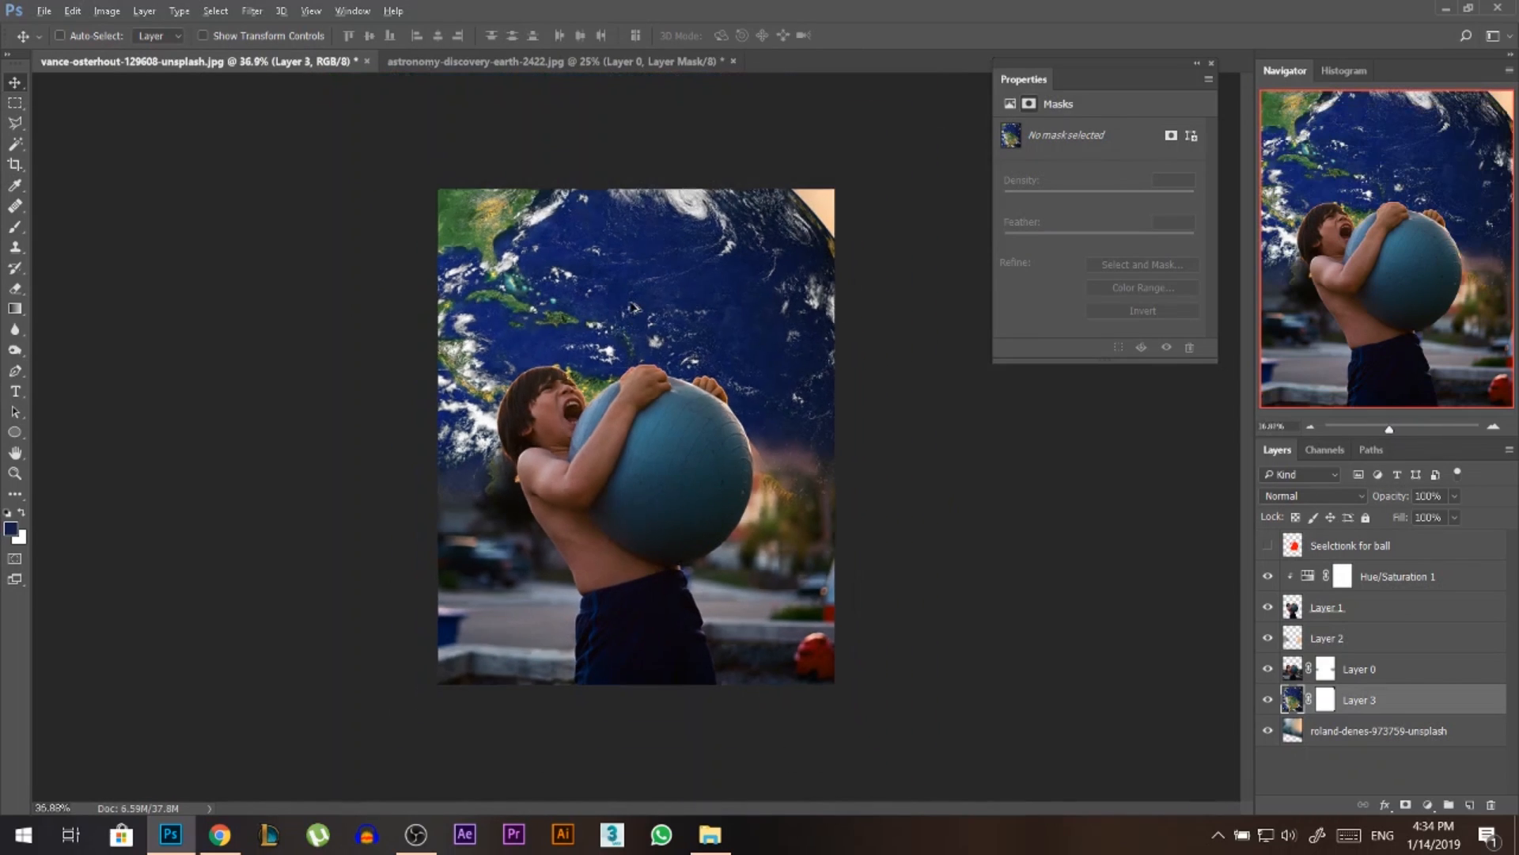
right_click(1316, 688)
left_click(1326, 586)
Scale the Earth layer down to slightly larger than the ball and position it over the ball.
key("ctrl+t")
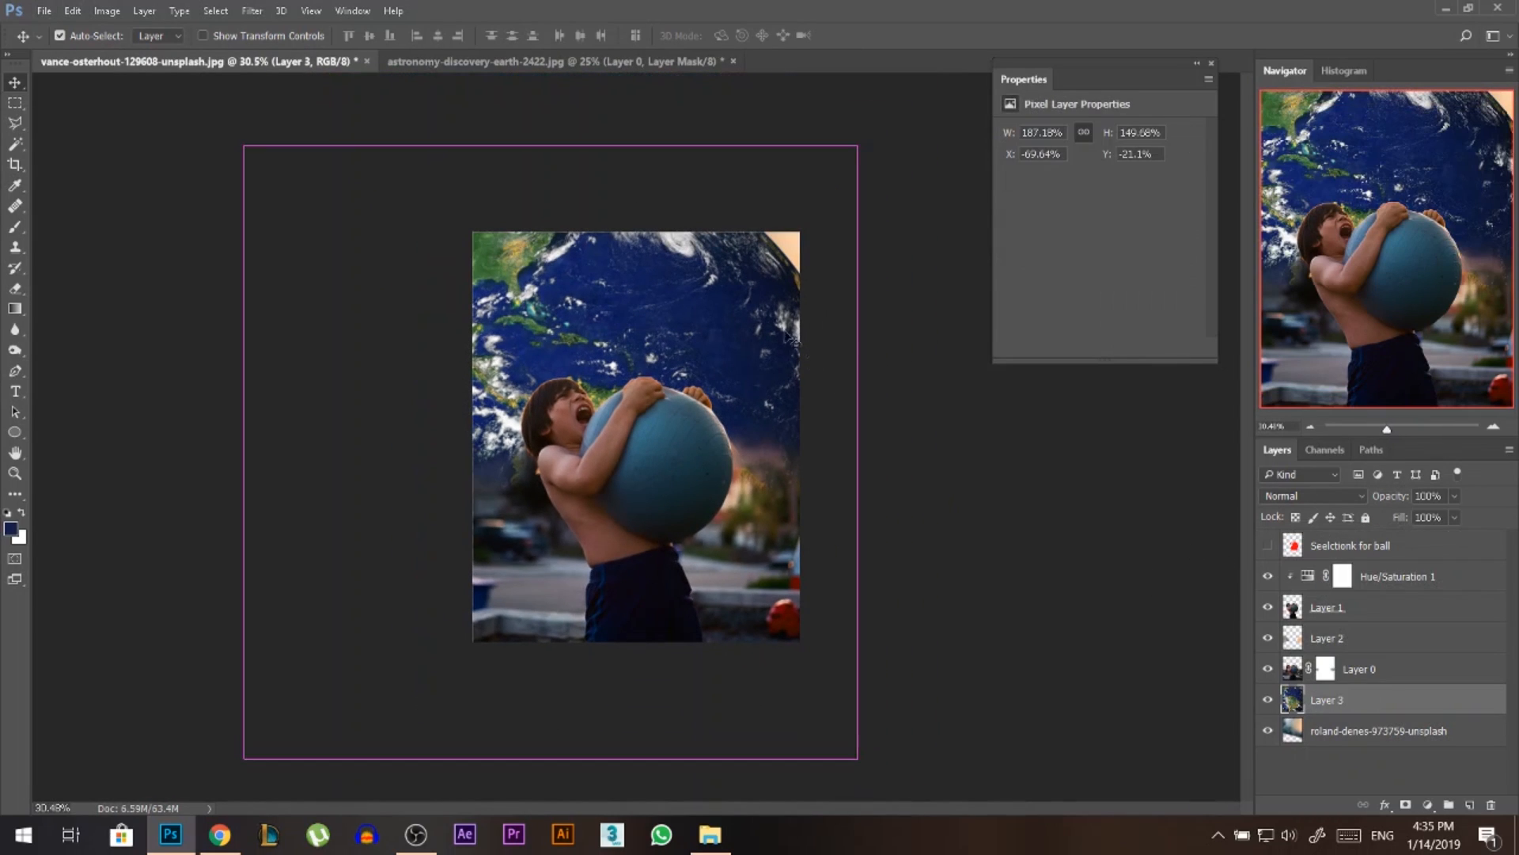
left_click_drag(858, 147, 655, 349)
left_click_drag(600, 480, 708, 489)
key("Return")
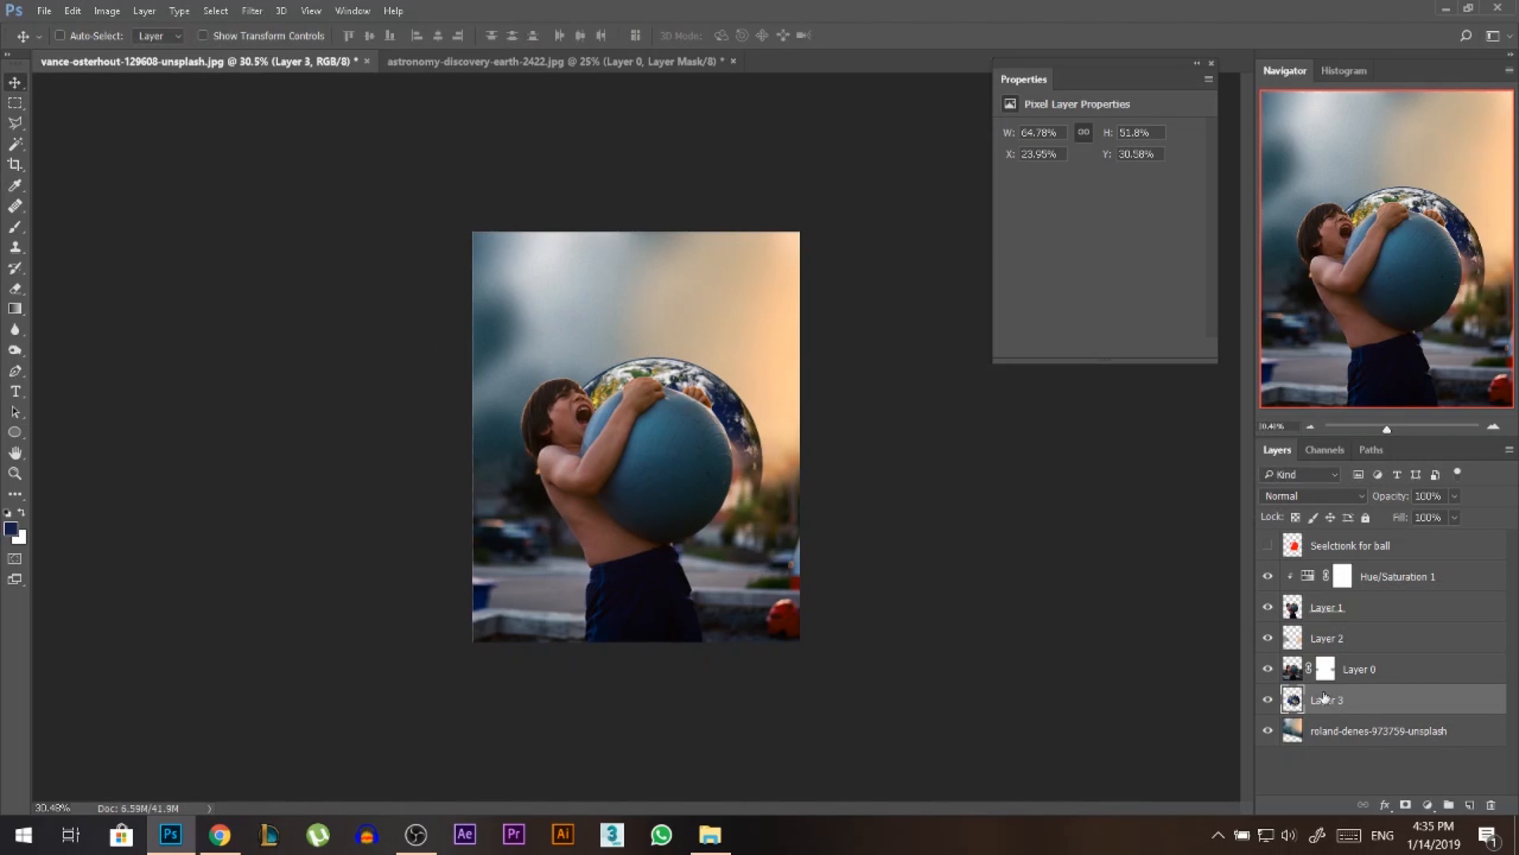
Move the Earth layer above Hue/Saturation 1 and mask it with the outline of the "Seelctionk for ball" layer.
left_click_drag(1342, 706, 1338, 563)
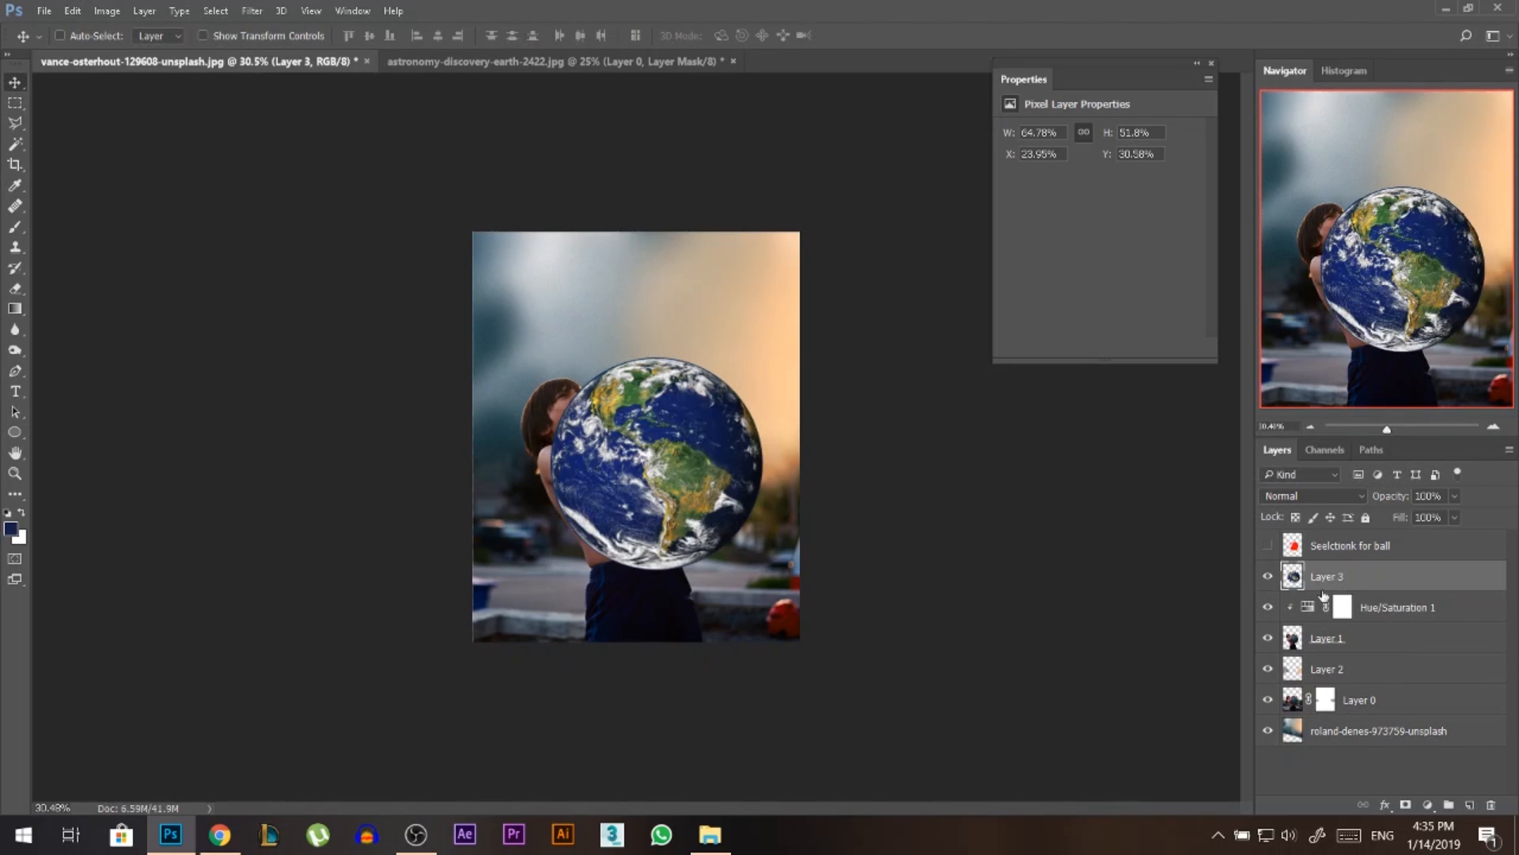
scroll(831, 535, "up", 2)
left_click(1293, 546, "ctrl")
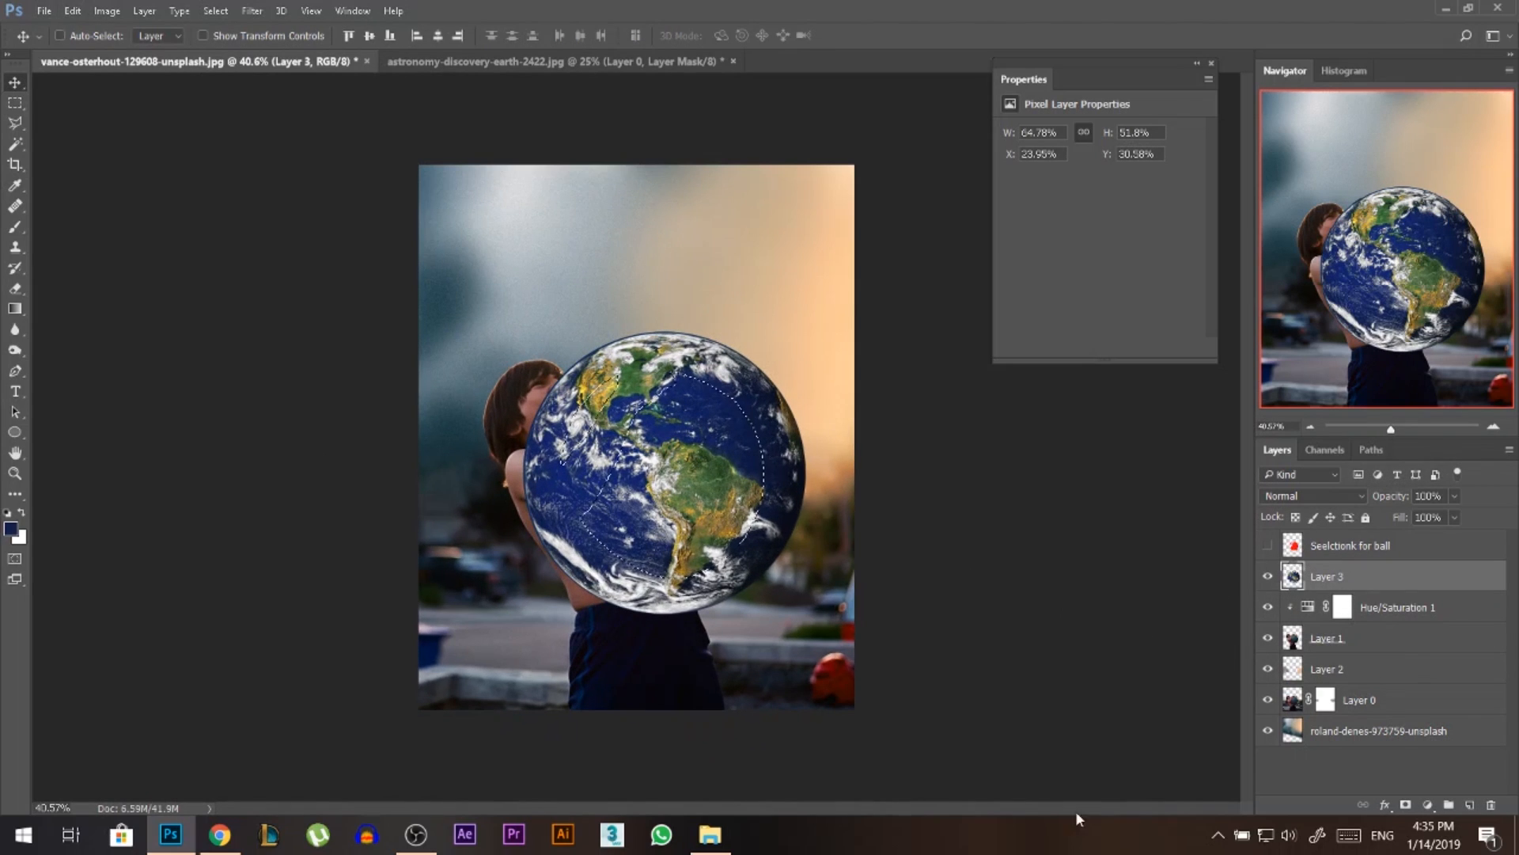
left_click(1406, 805)
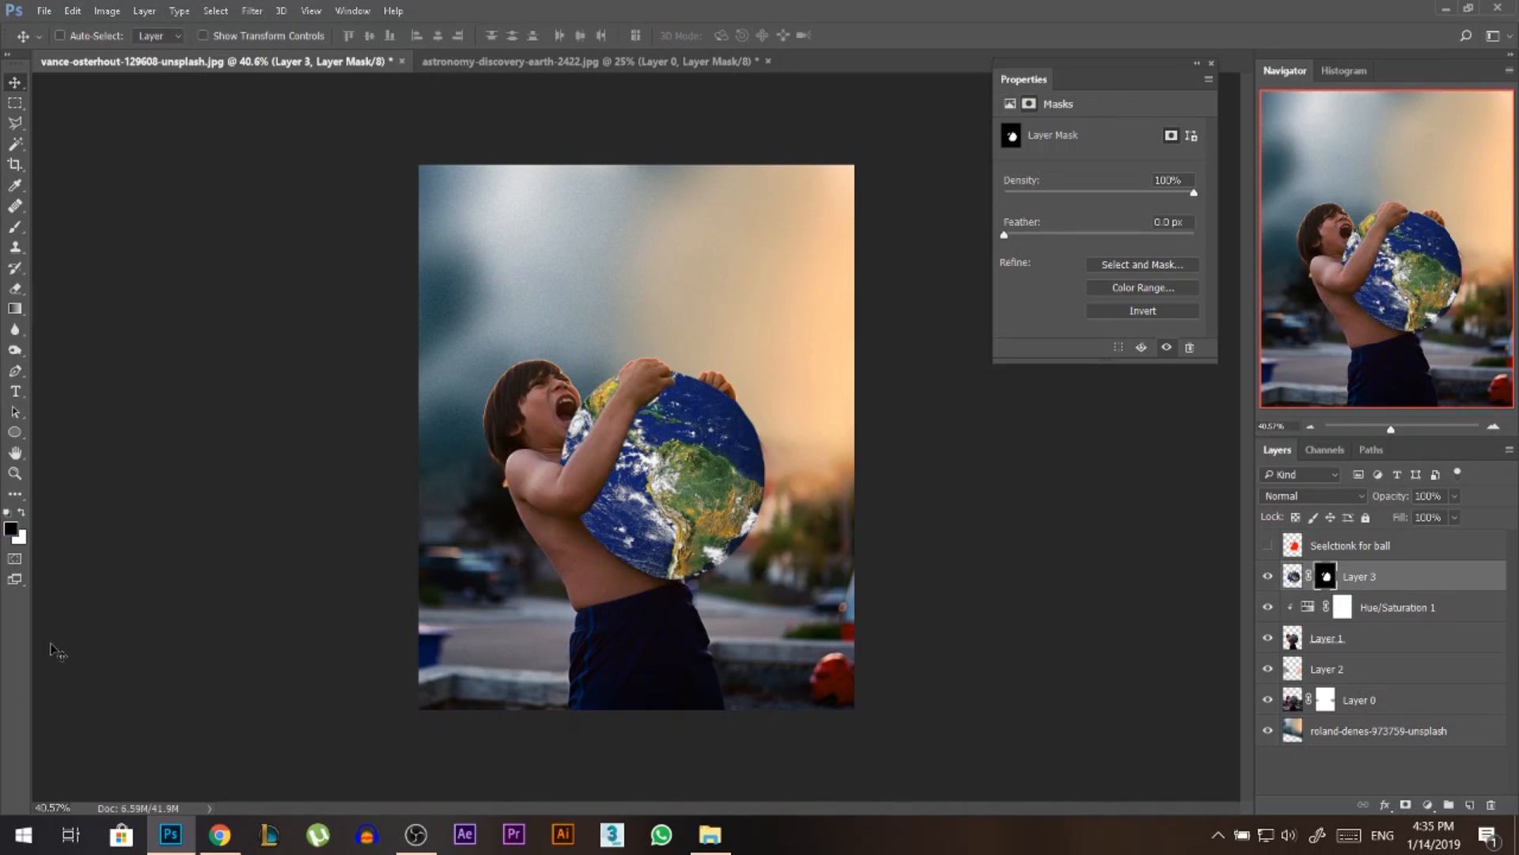
Set the Earth layer's blend mode to Soft Light.
scroll(681, 518, "up", 3)
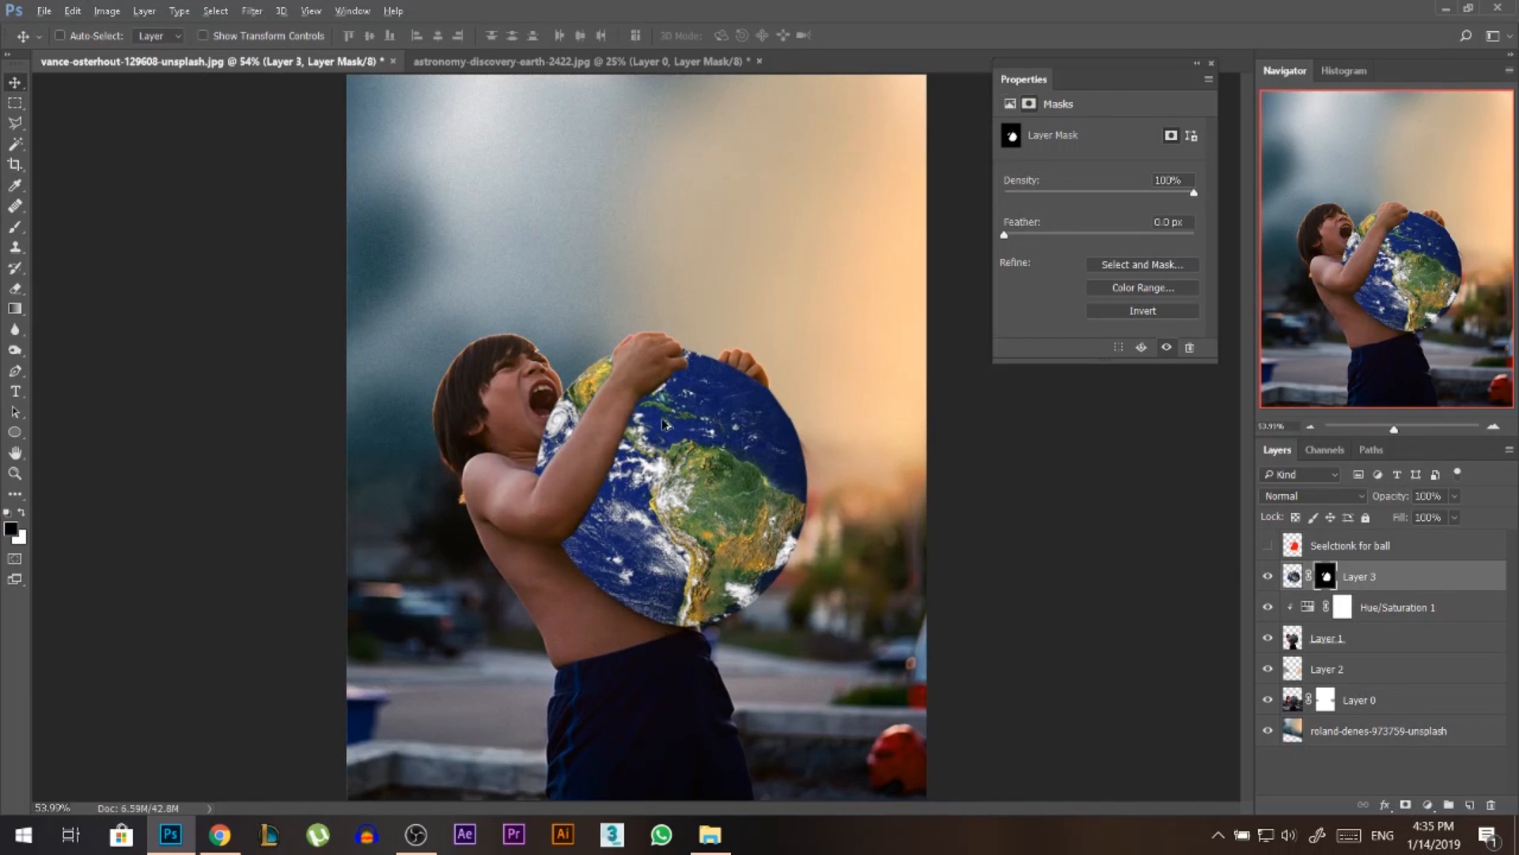
scroll(663, 423, "up", 1)
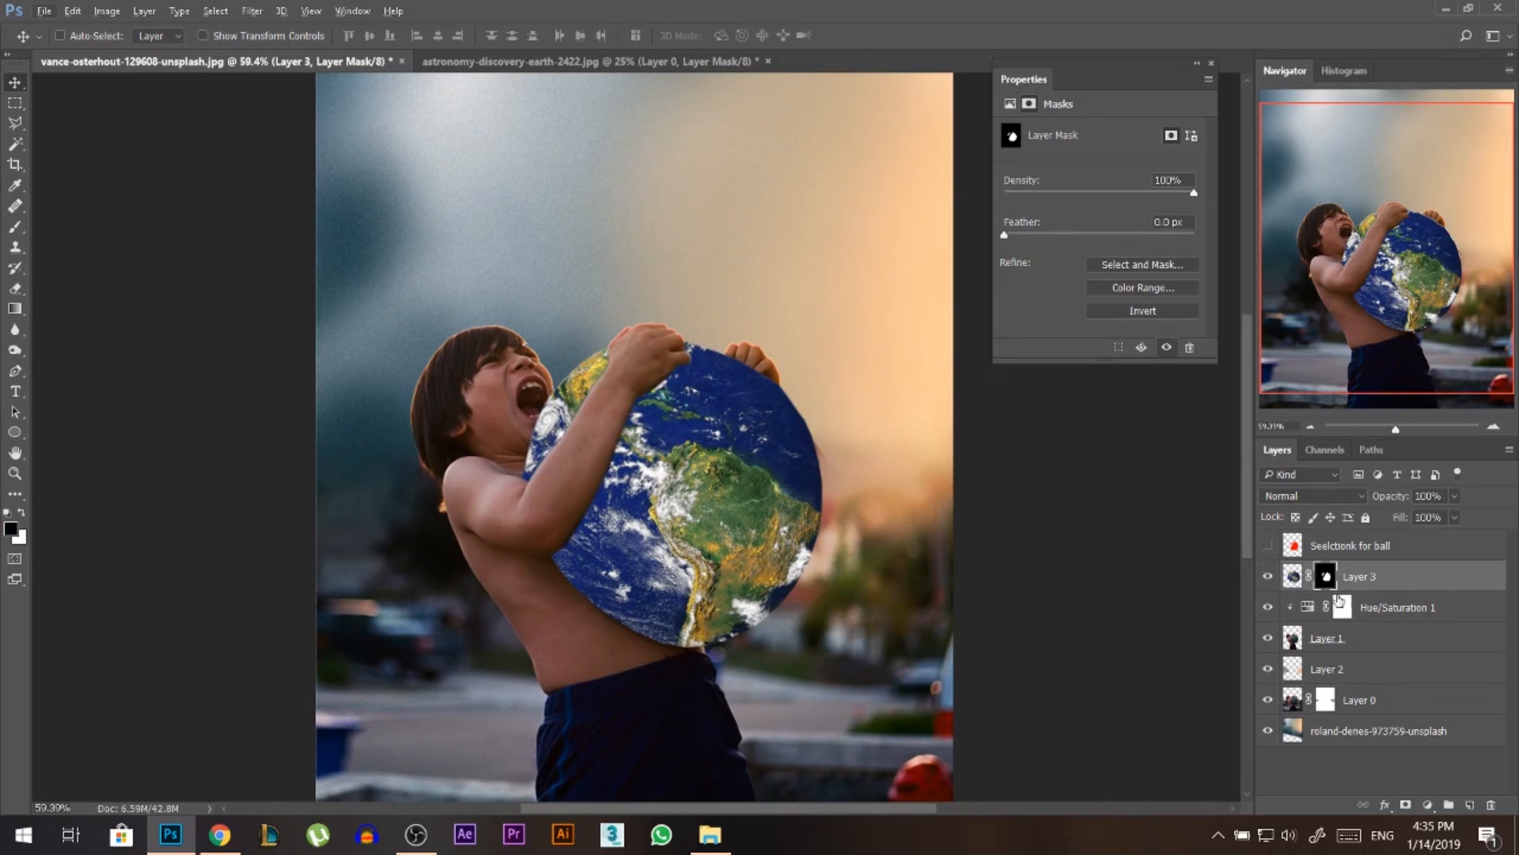
left_click(1311, 497)
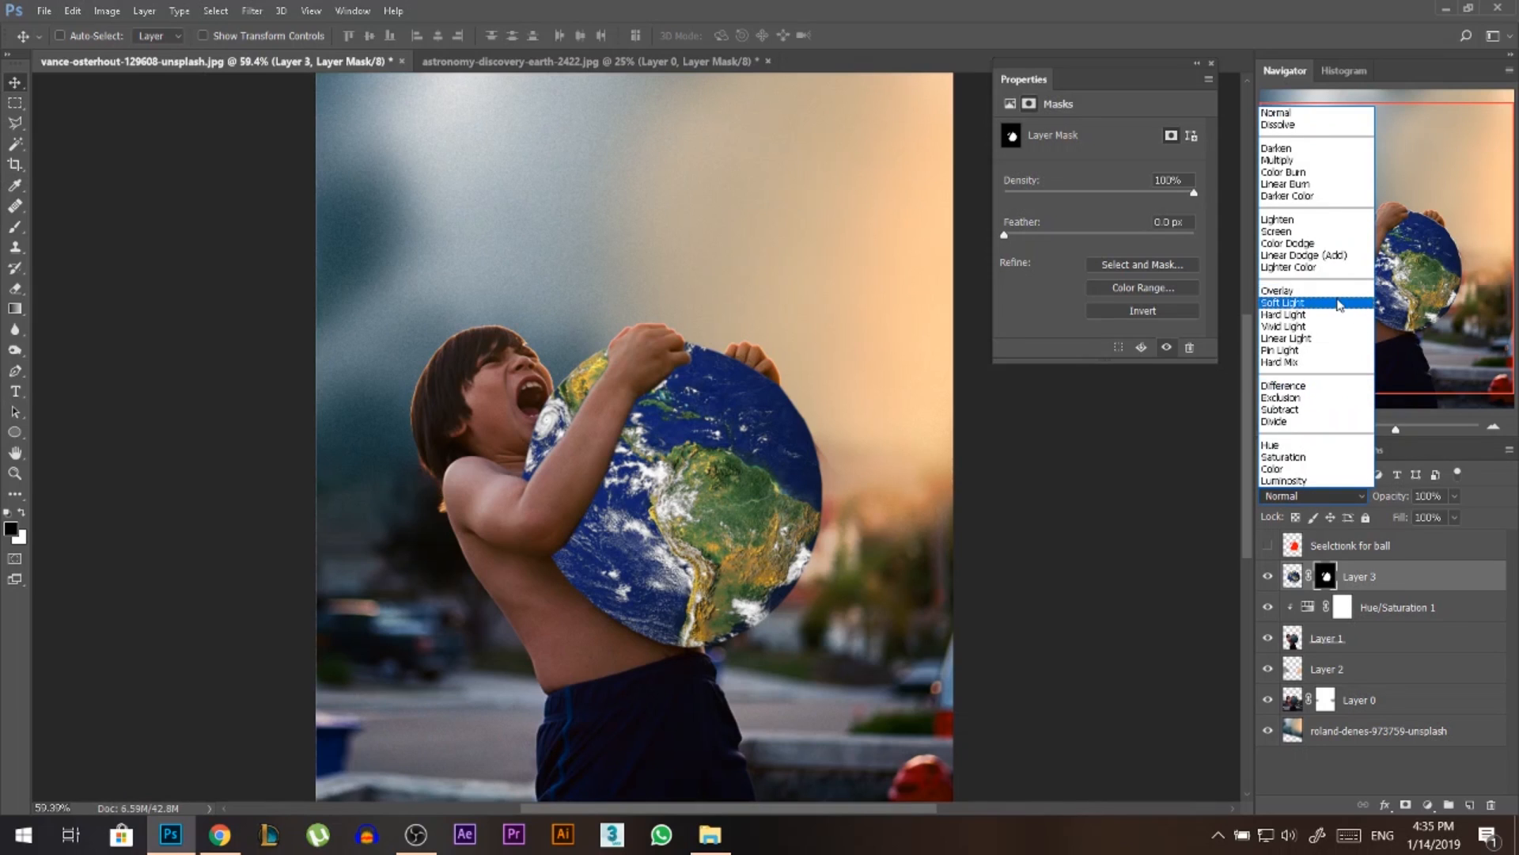
left_click(1311, 306)
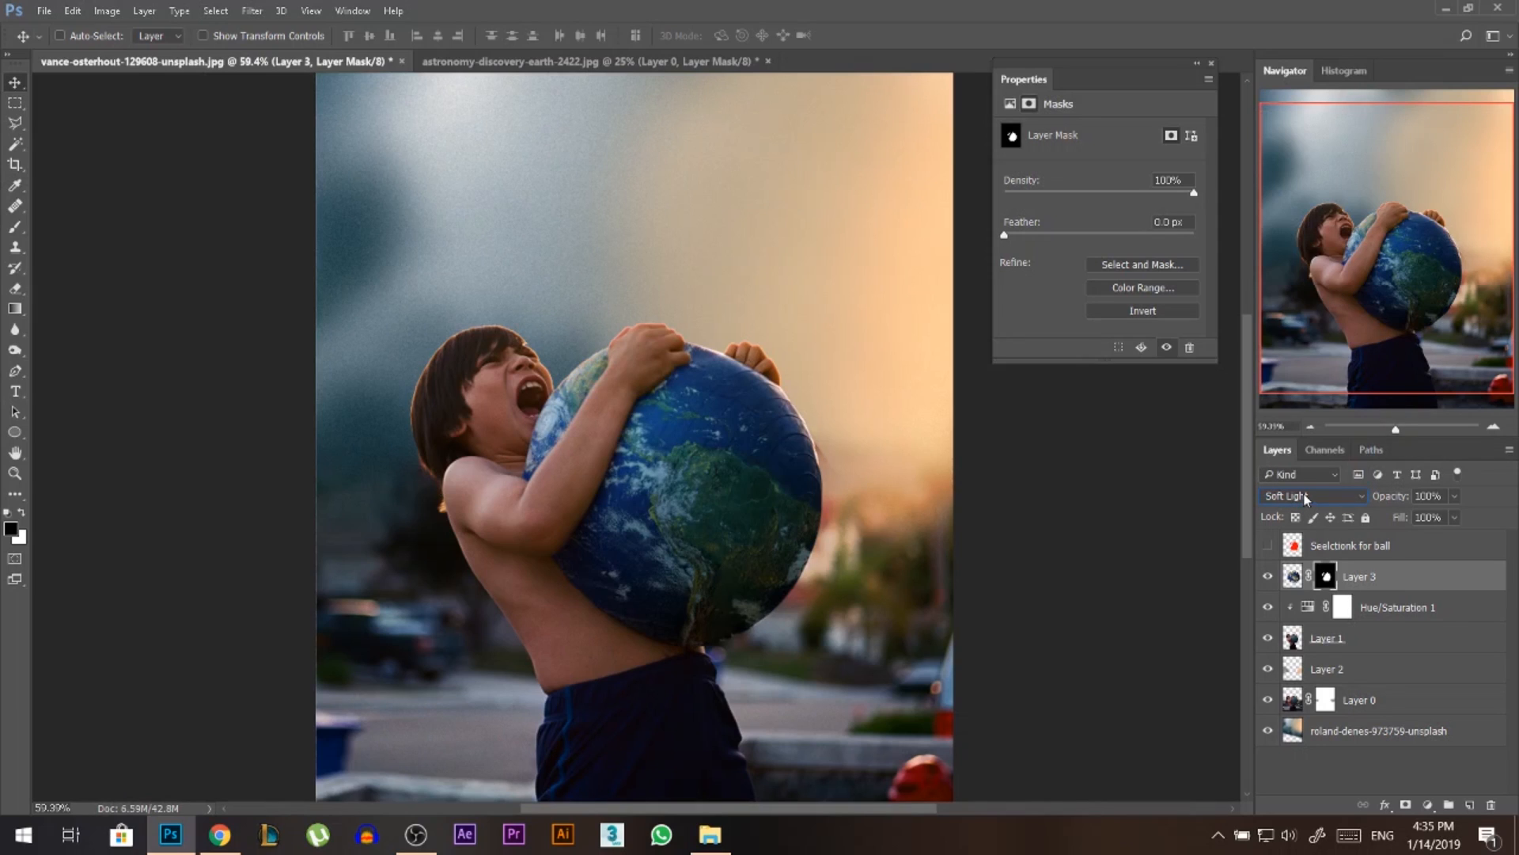
Scale the Earth image, unlinked from its mask, to 73.95% and nudge it up to fit the ball.
left_click(1294, 576)
key("ctrl+t")
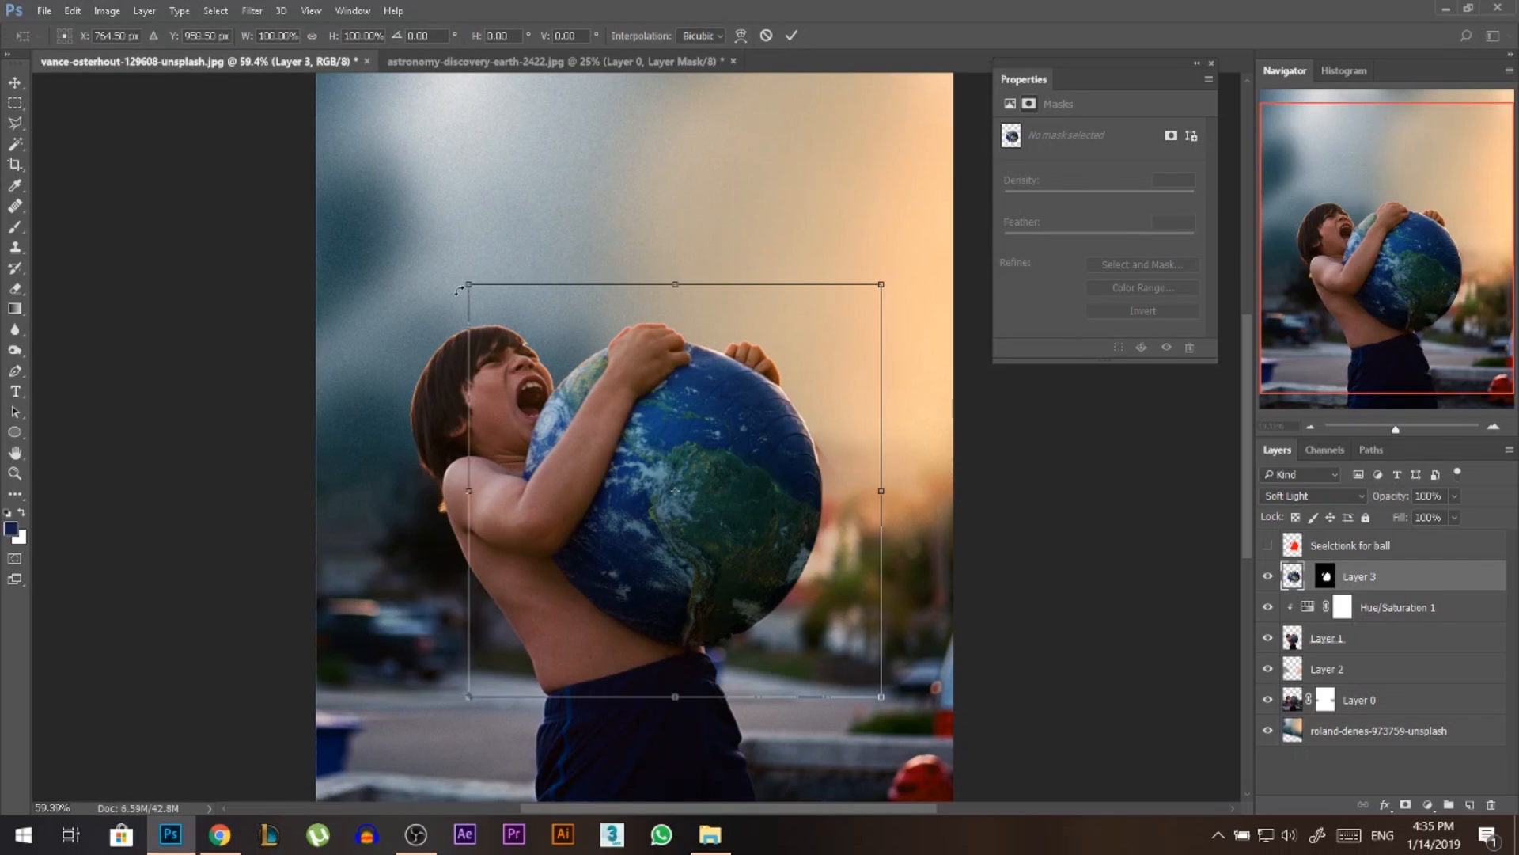
key("Return")
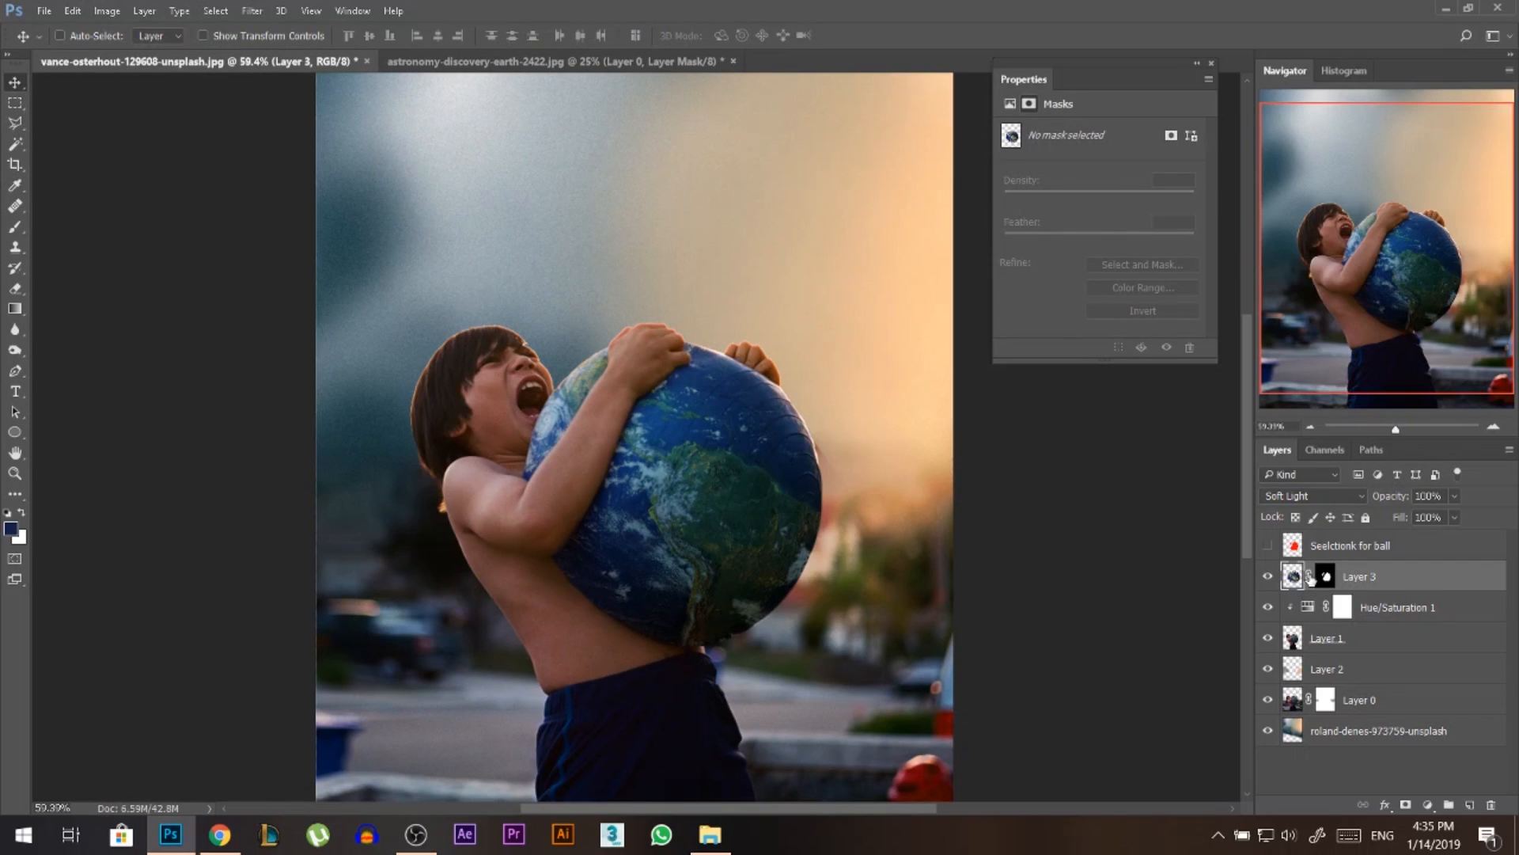
left_click_drag(736, 515, 791, 546)
key("ctrl+t")
left_click_drag(882, 284, 820, 332)
key("Up")
key("Up")
key("Up")
key("Up")
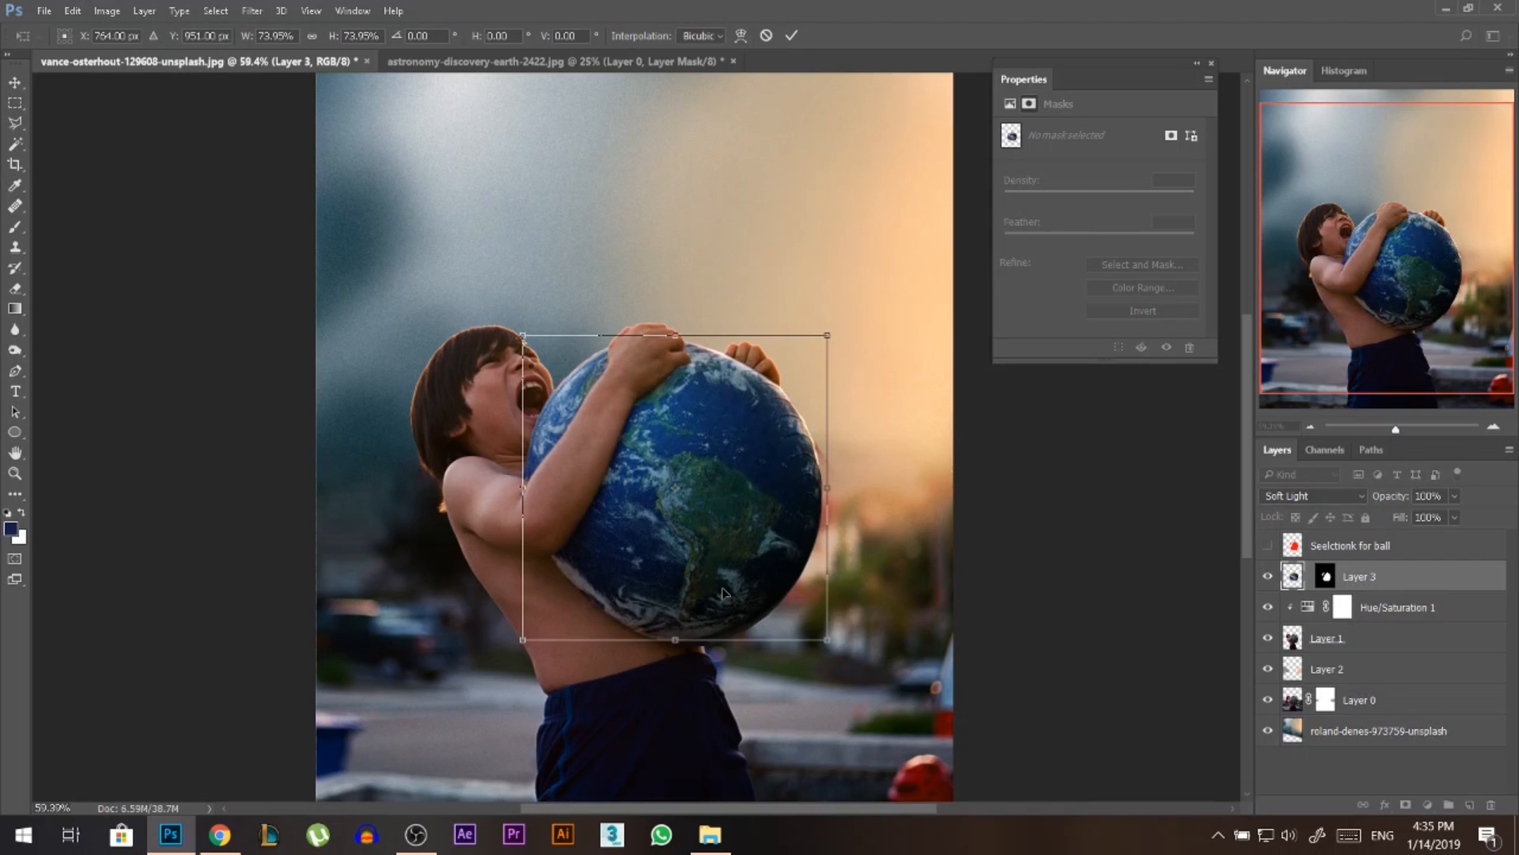
Stretch the Earth image slightly at its lower edge and rotate it counterclockwise to fill the ball.
left_click_drag(681, 633, 677, 645)
left_click_drag(952, 557, 892, 395)
left_click_drag(891, 527, 894, 526)
key("Return")
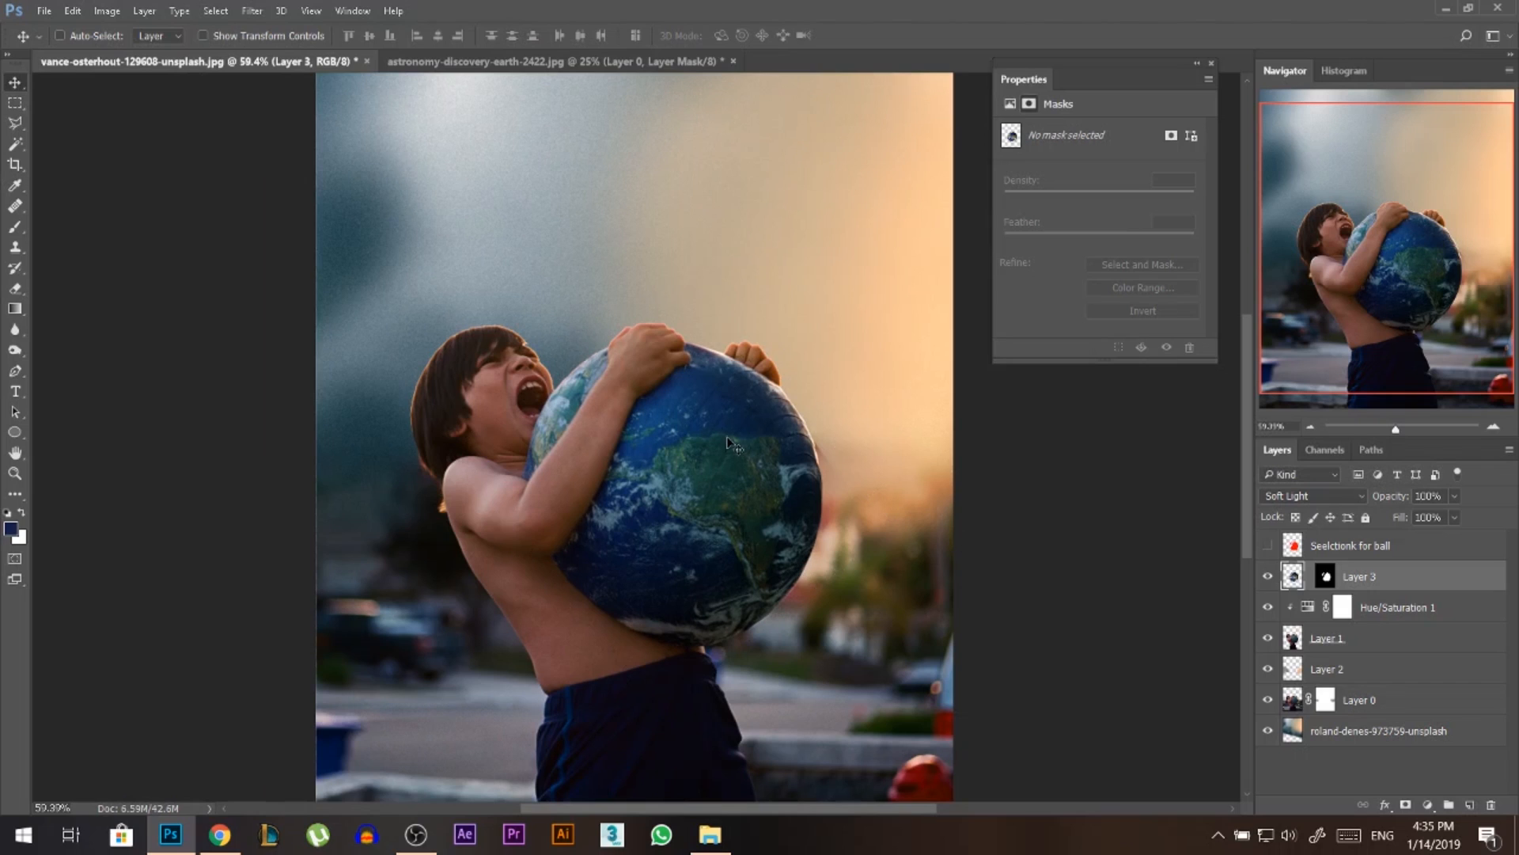
Hide the Earth layer to compare the result with the original ball.
scroll(727, 443, "up", 3)
scroll(985, 603, "down", 2)
scroll(986, 603, "up", 2)
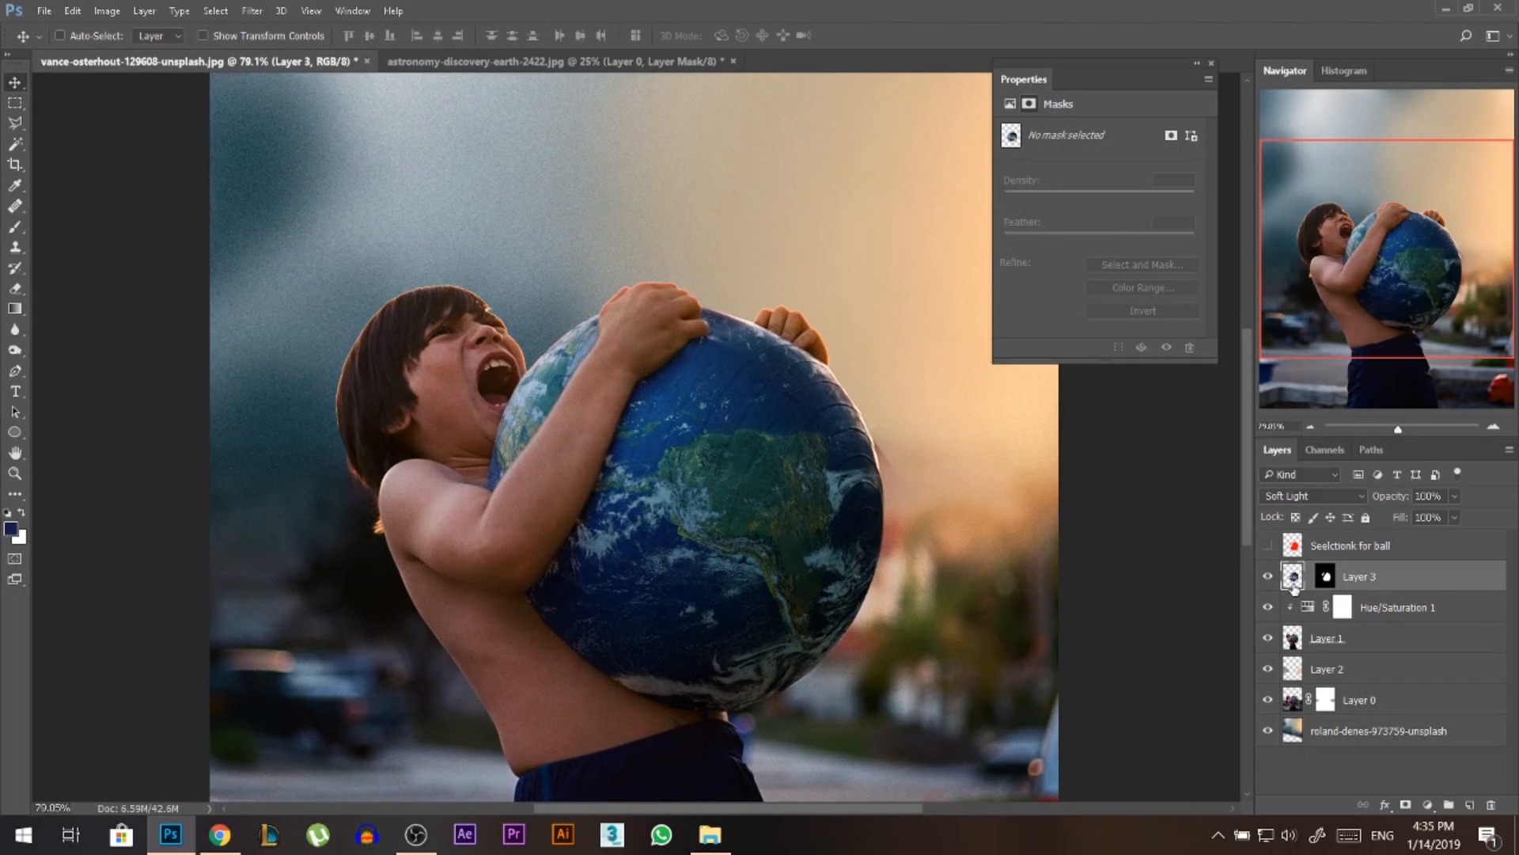
left_click(1266, 577)
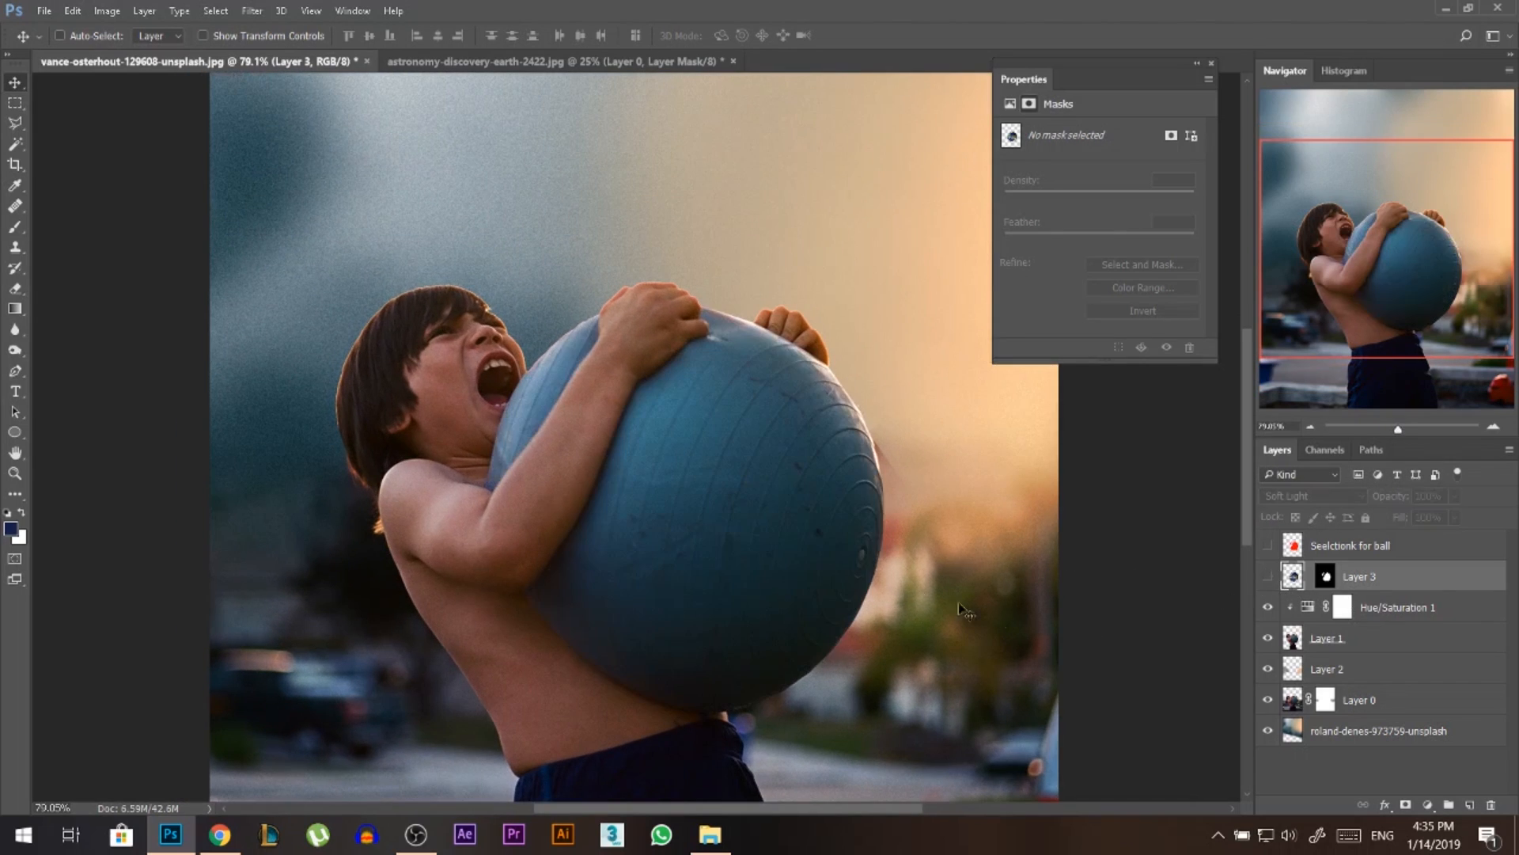
Show the Earth layer again, load the ball's outline as a selection and make Layer 1 active.
left_click(1269, 577)
scroll(765, 399, "down", 1)
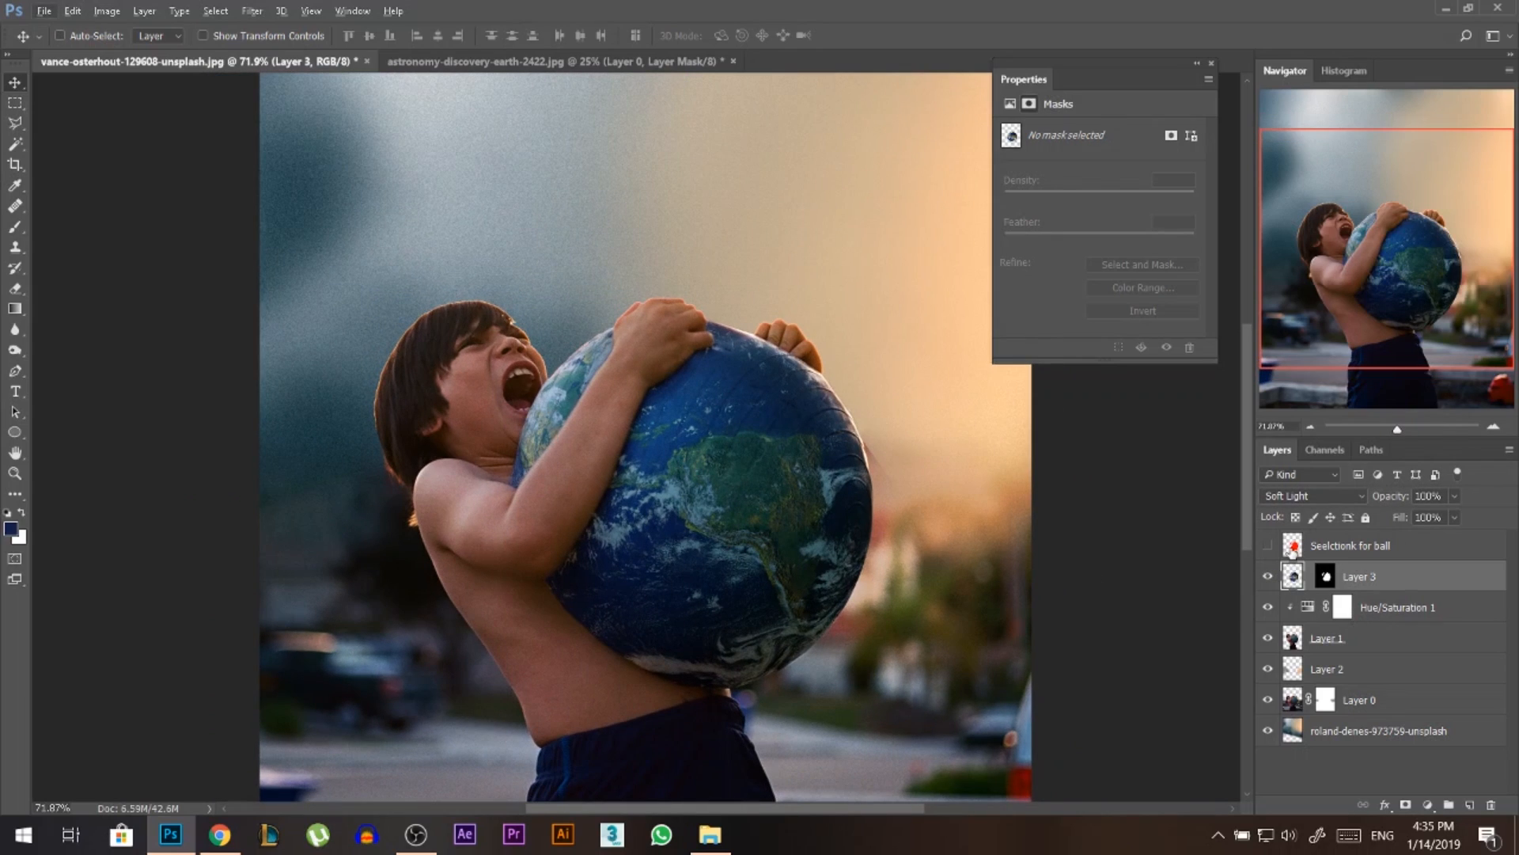
left_click(1293, 552, "ctrl")
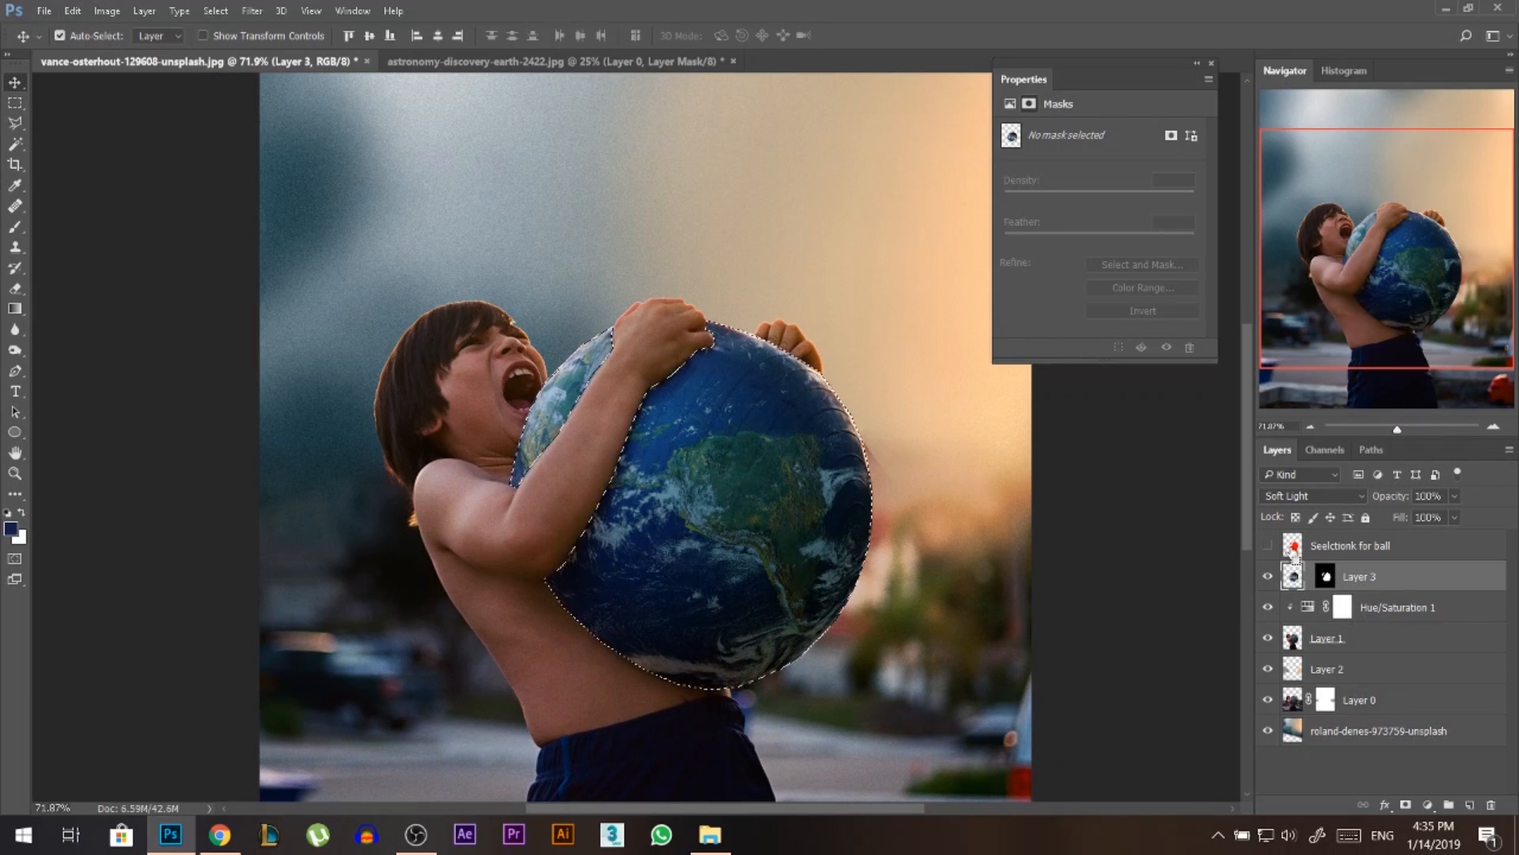
left_click(1269, 577)
left_click(1269, 577)
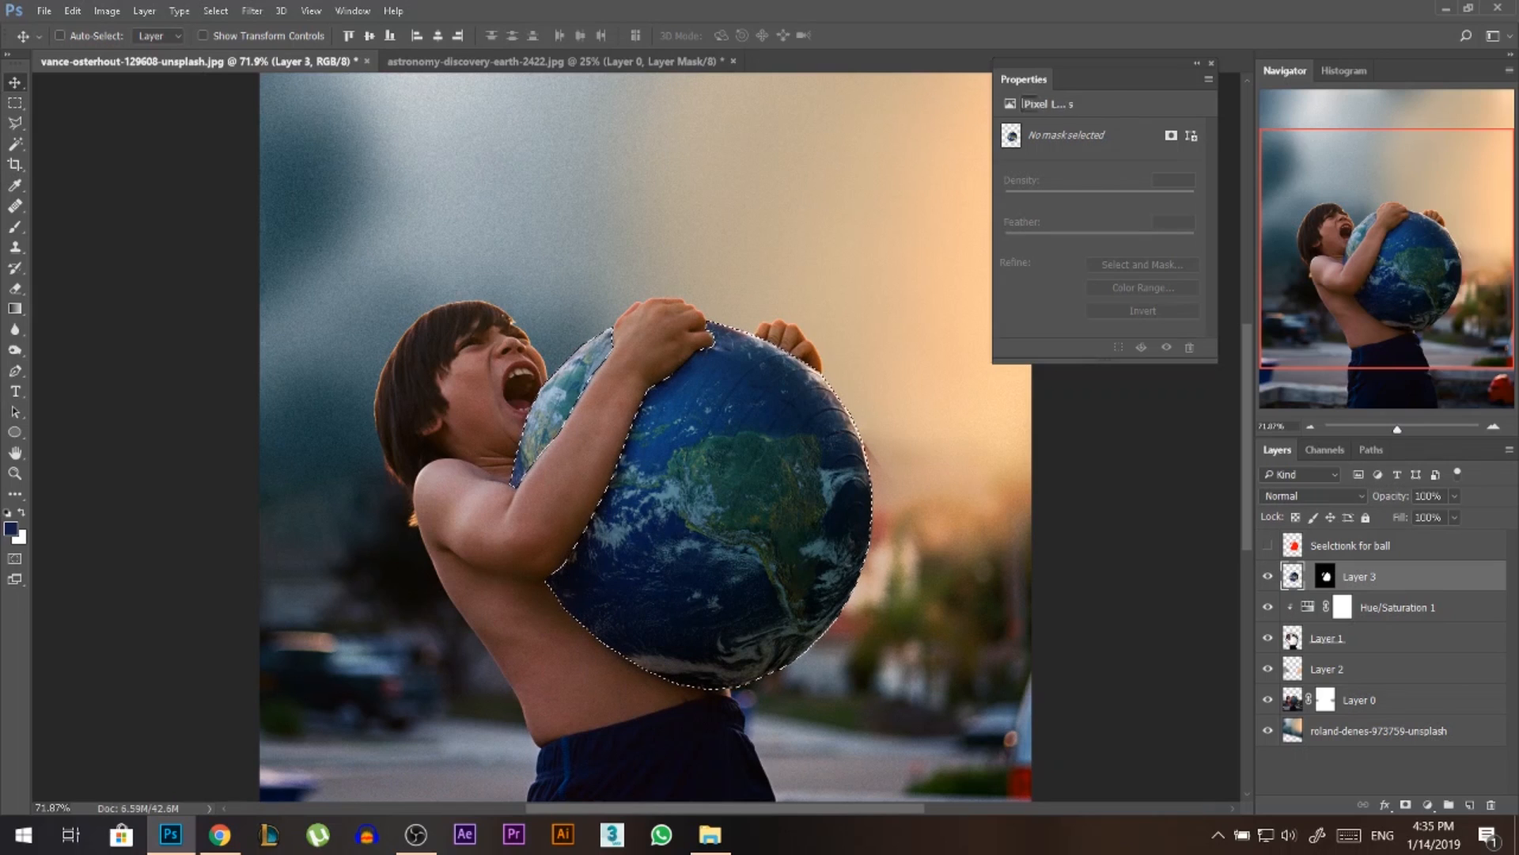
left_click(1293, 637)
left_click(1268, 638)
left_click(1268, 637)
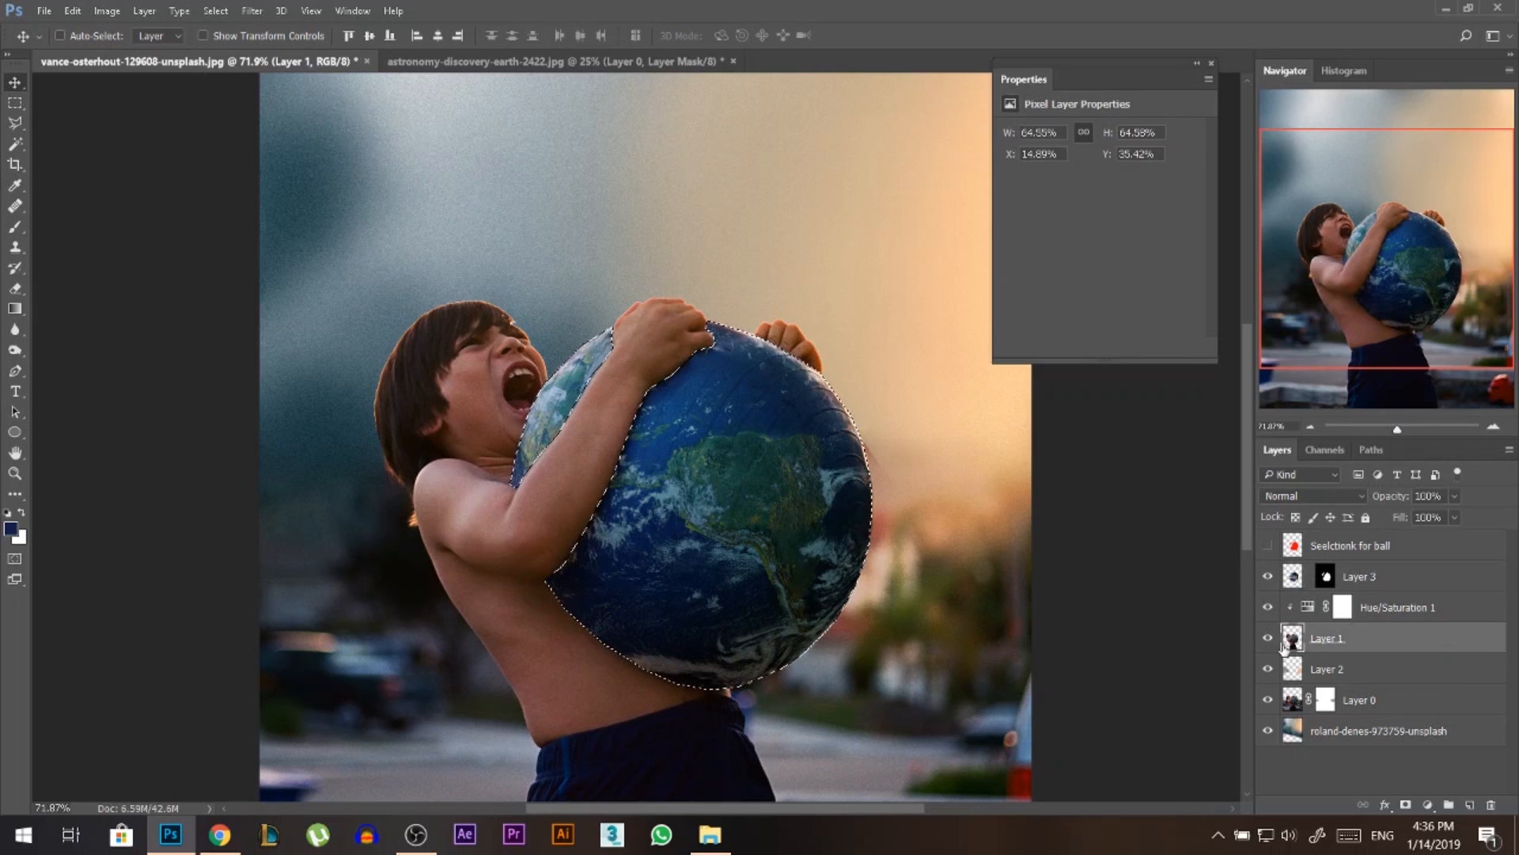
Add a Curves adjustment masked to the ball, pulling the white point inward and lifting the black point slightly to brighten it.
left_click(1427, 804)
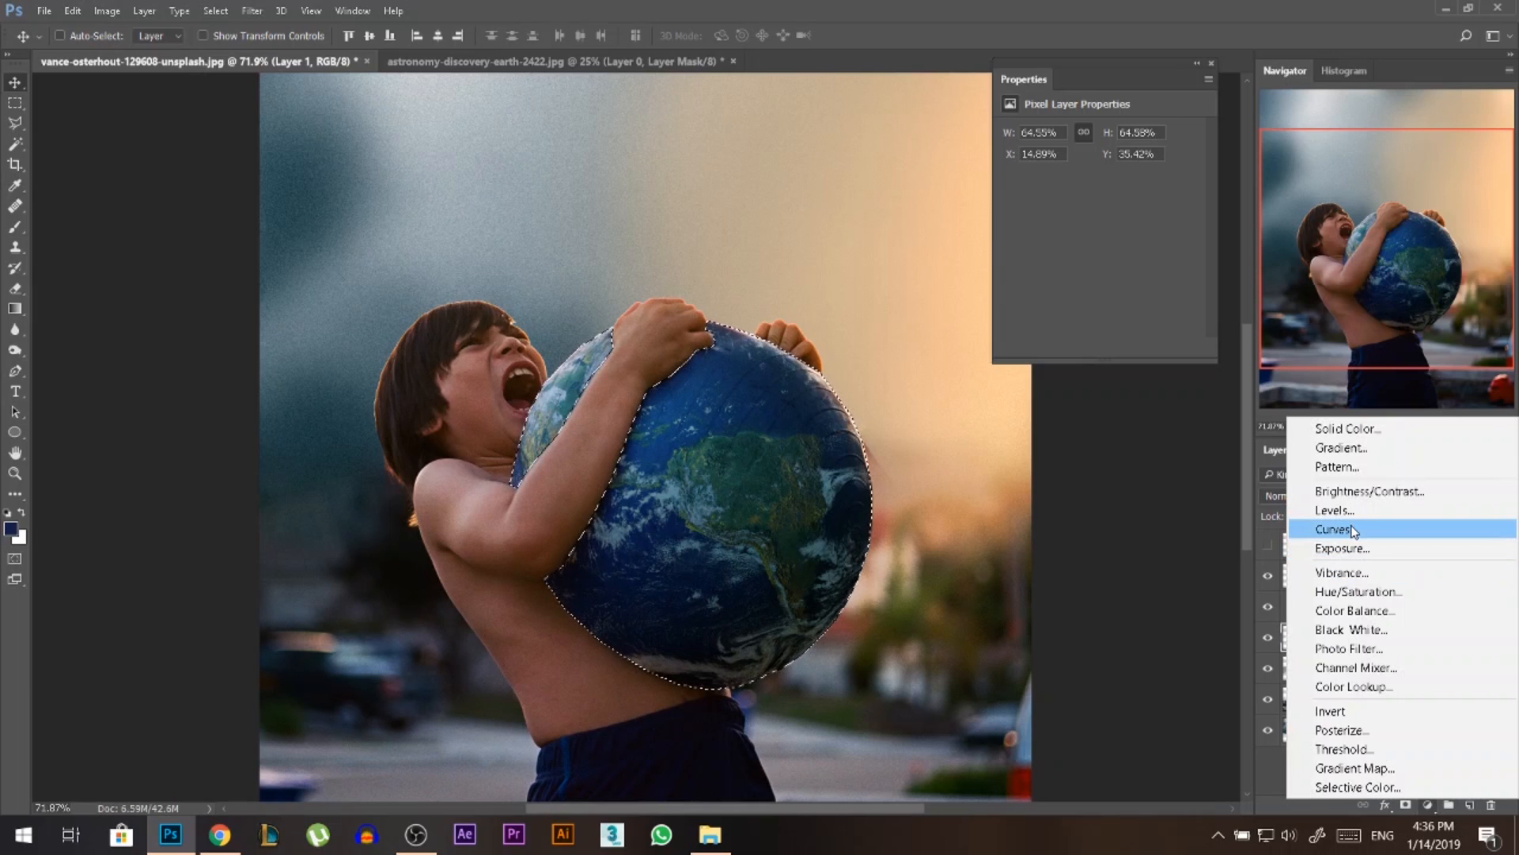
left_click(1353, 531)
left_click_drag(1188, 167, 1176, 169)
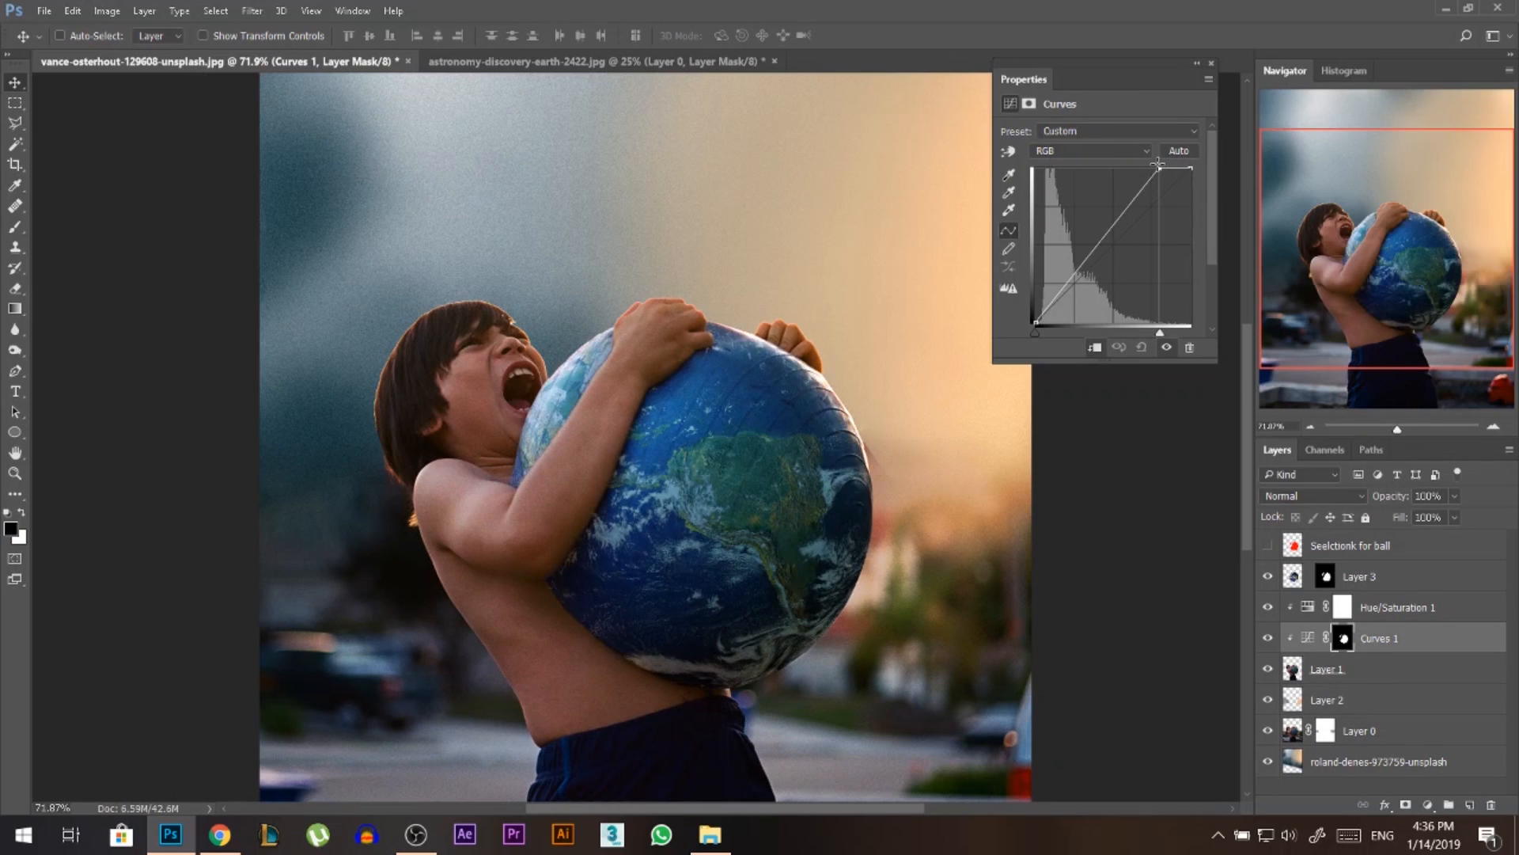
left_click_drag(1036, 319, 1035, 307)
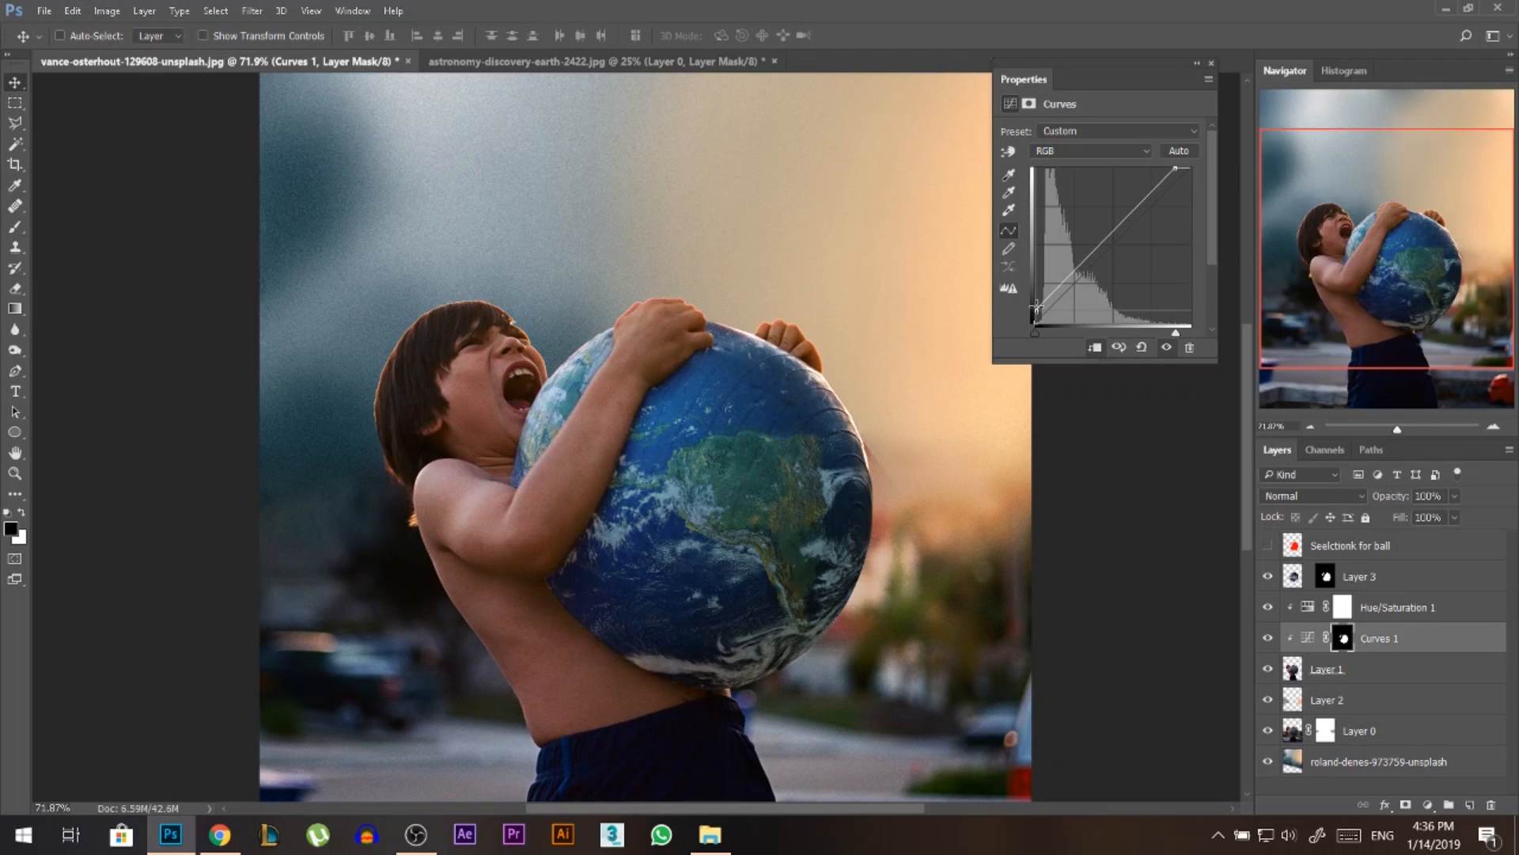
left_click(1210, 63)
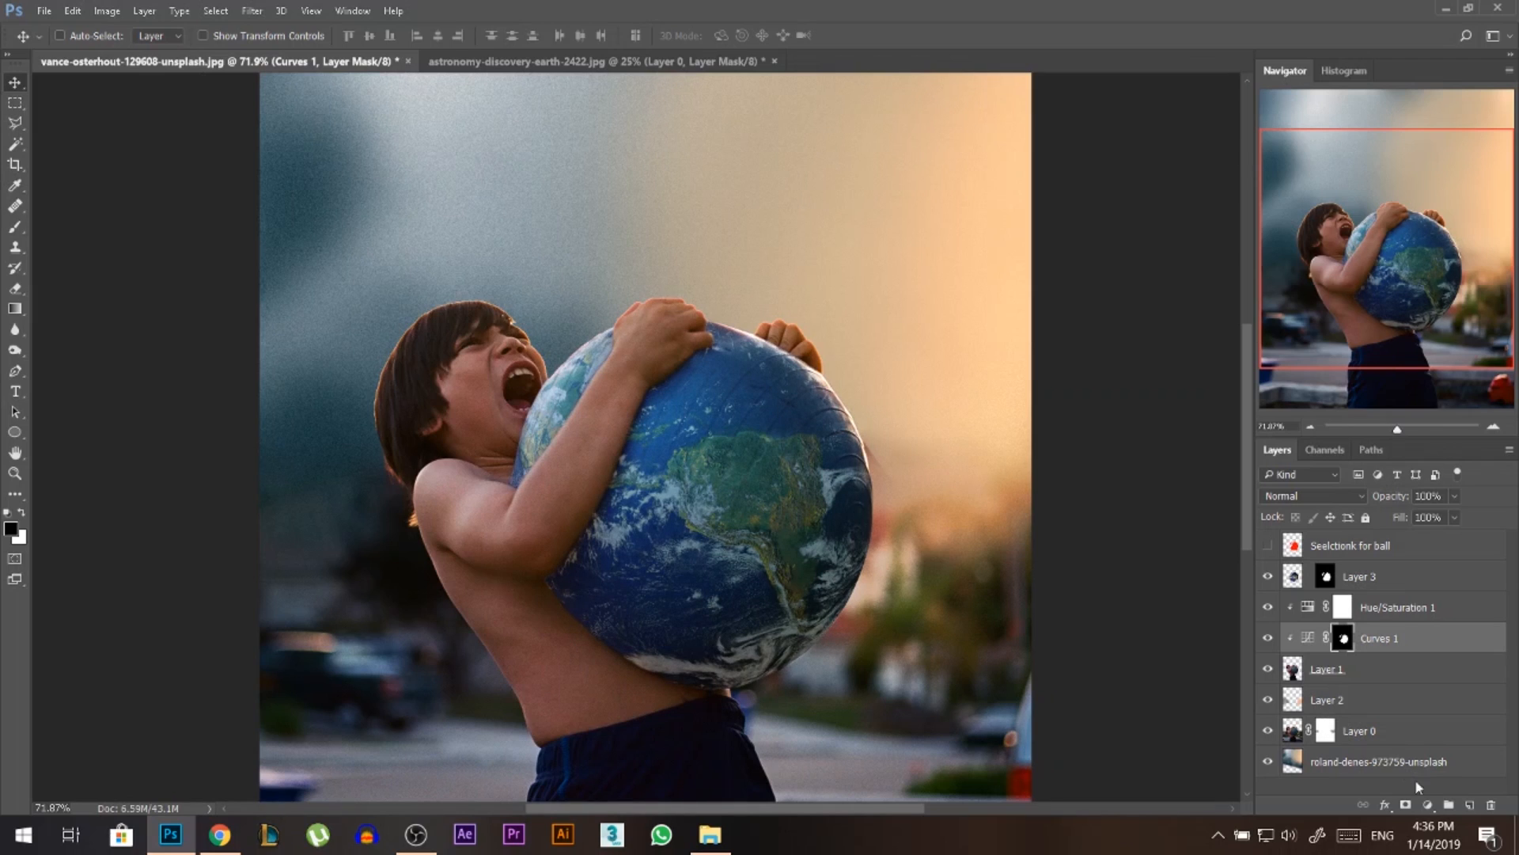
Add a Hue/Saturation adjustment above Curves 1, copy the Curves mask onto it and set Saturation to -86.
left_click(1428, 805)
left_click(1346, 587)
left_click_drag(1346, 672, 1346, 651)
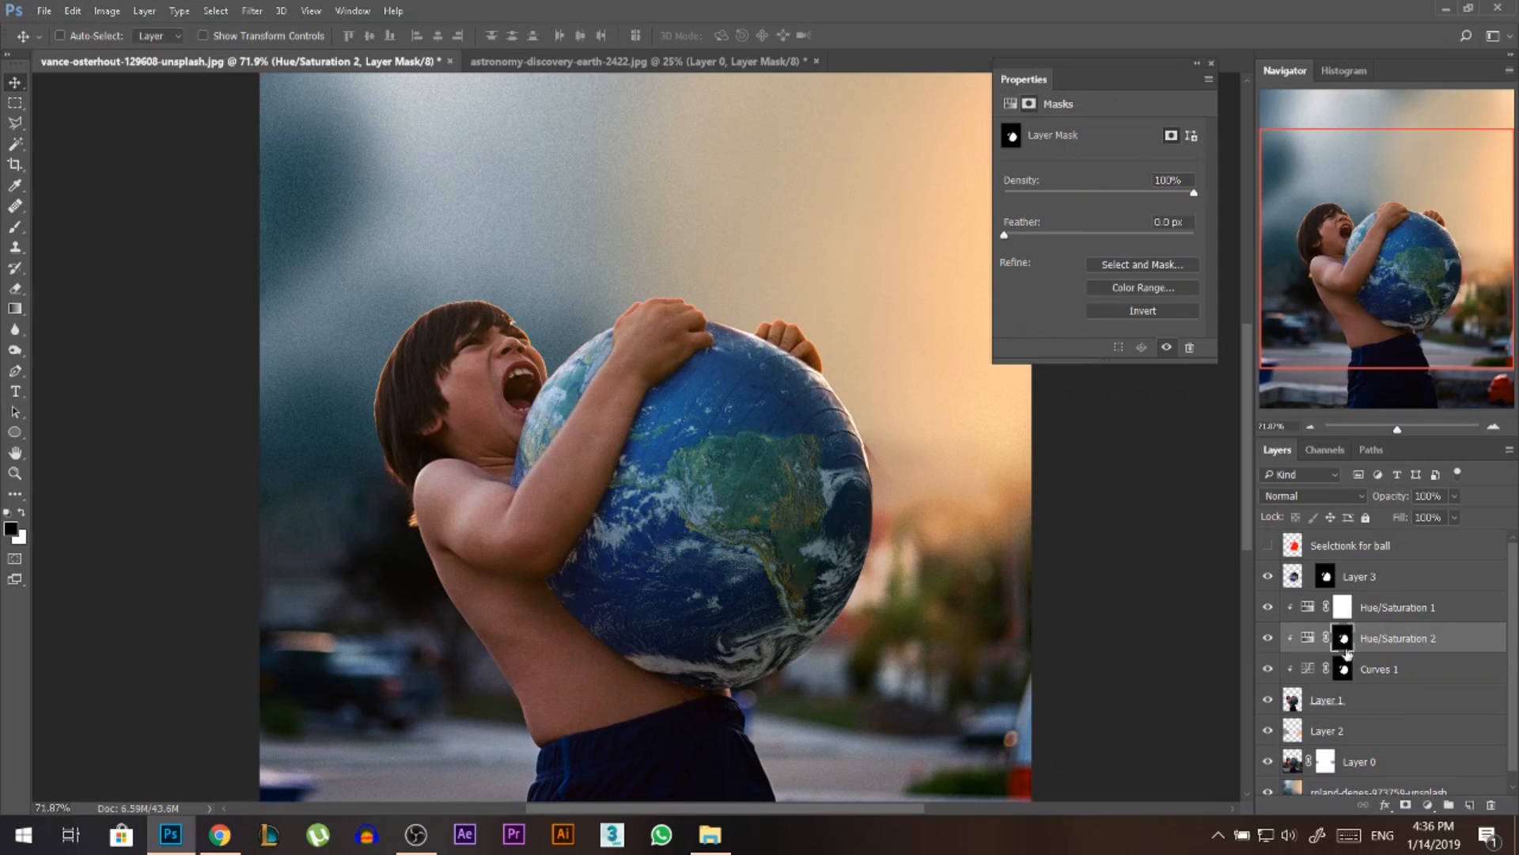
left_click(1312, 639)
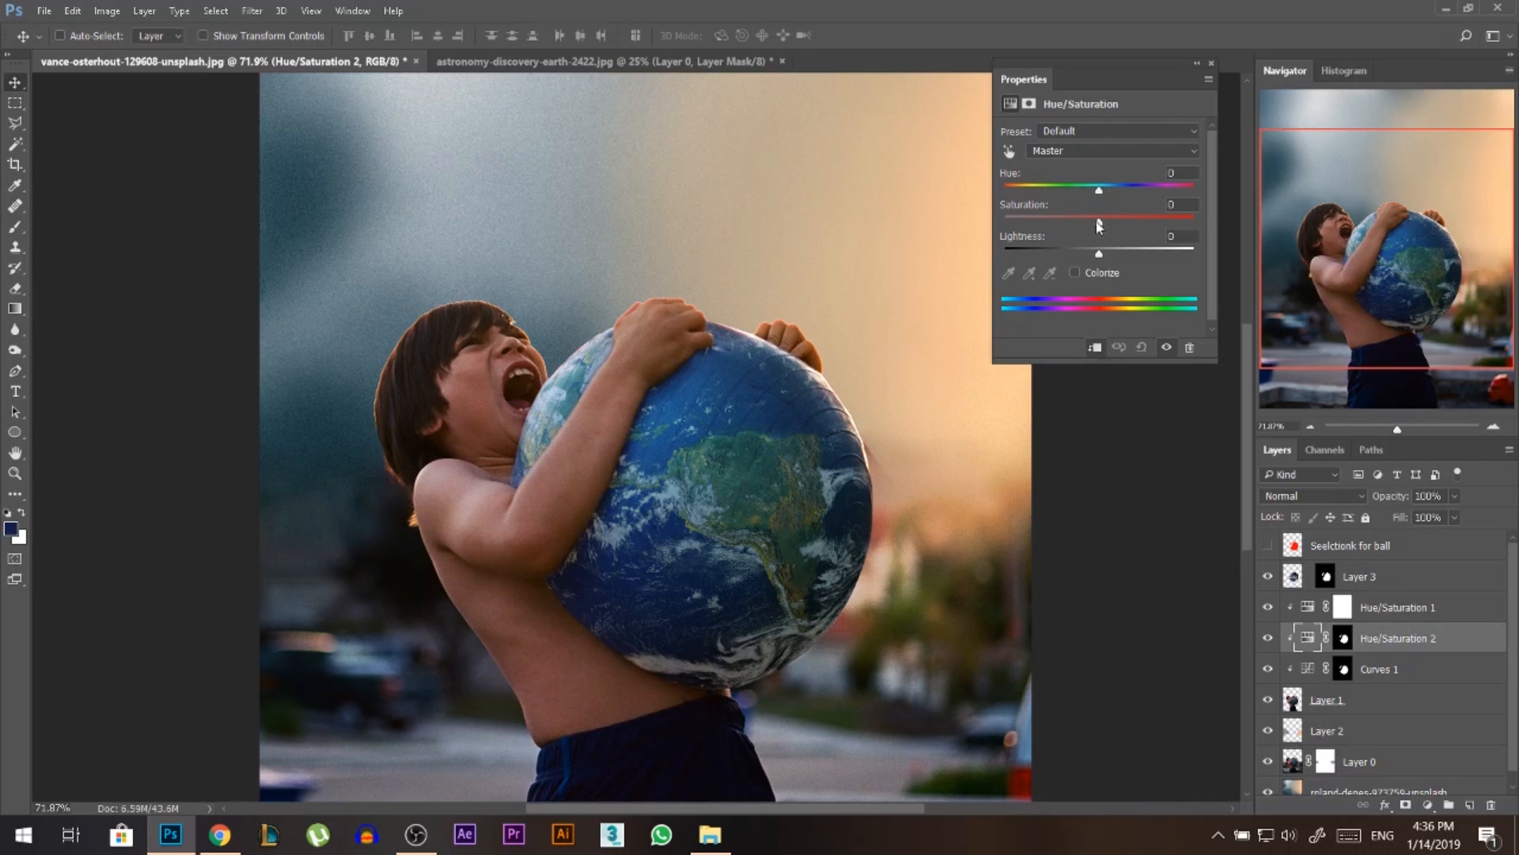
left_click_drag(1099, 227, 1019, 242)
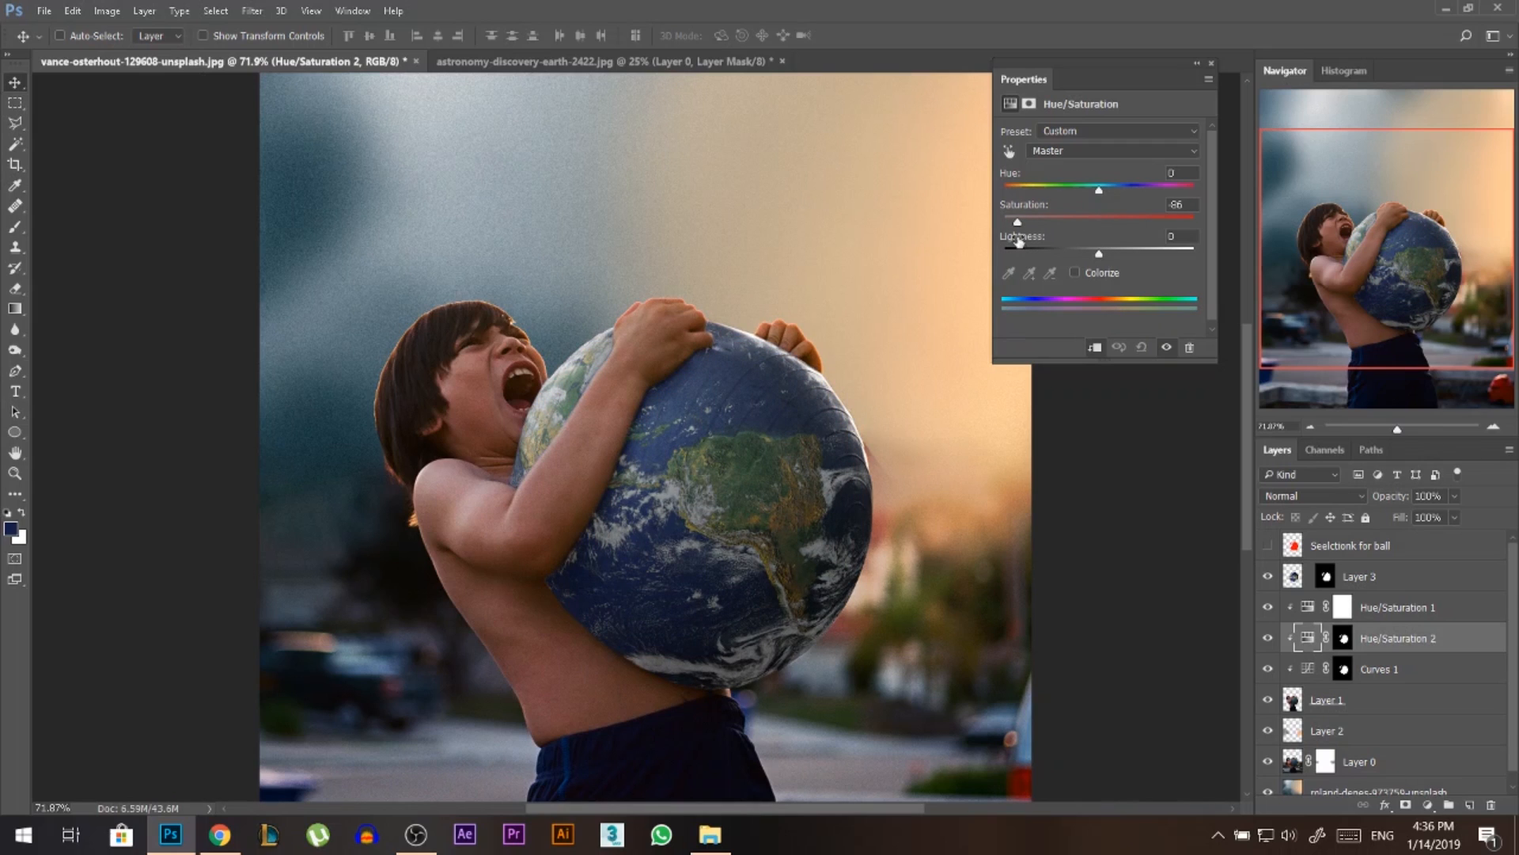
left_click(1211, 62)
Compare the ball with and without the Earth layer, Hue/Saturation 2 and Curves 1.
left_click(1268, 577)
scroll(773, 546, "down", 2)
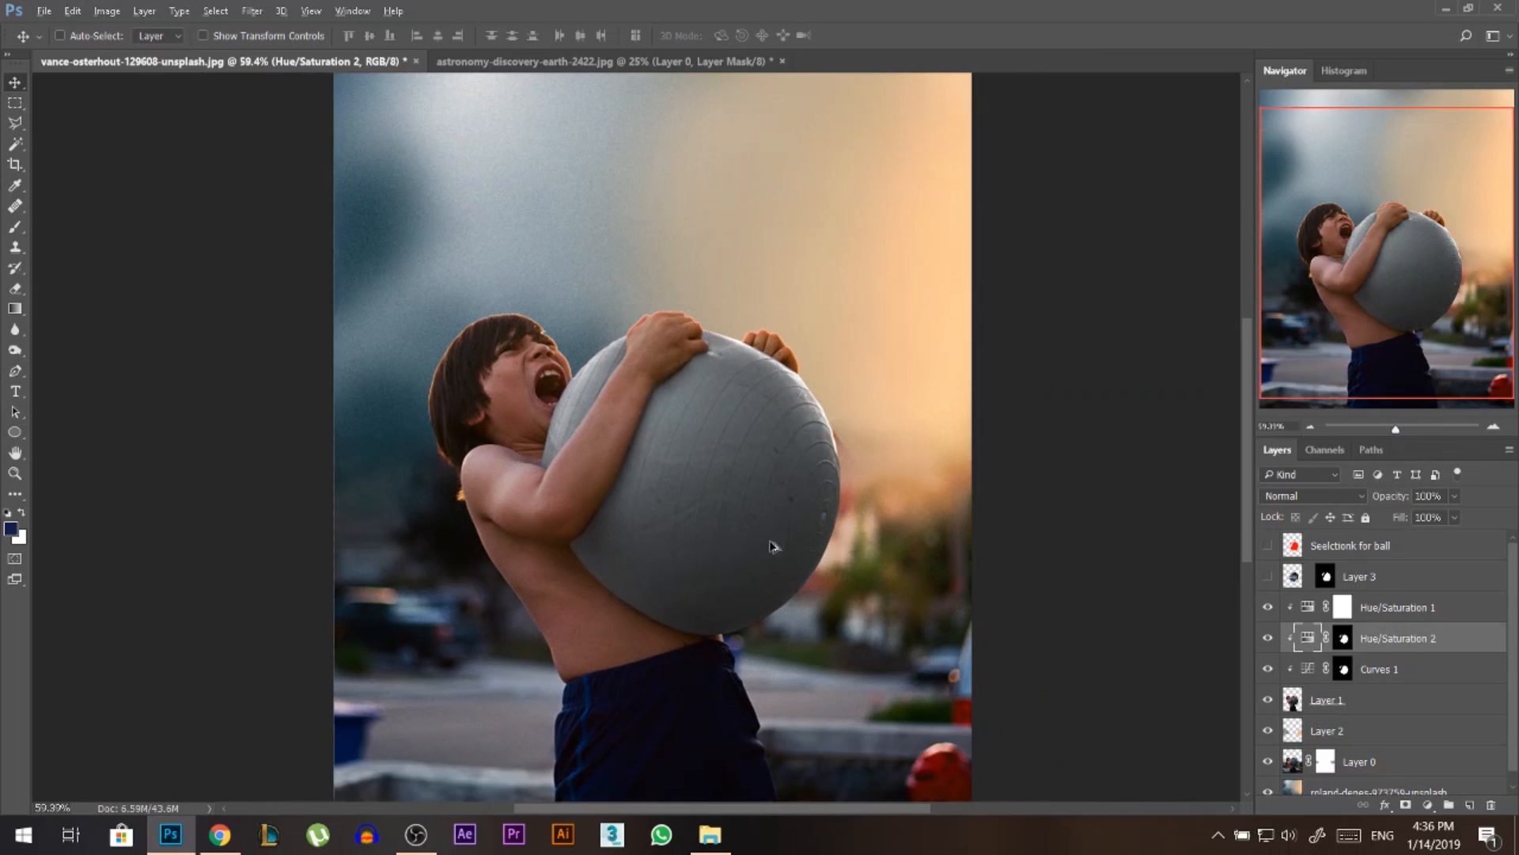
left_click(1267, 637)
left_click(1269, 670)
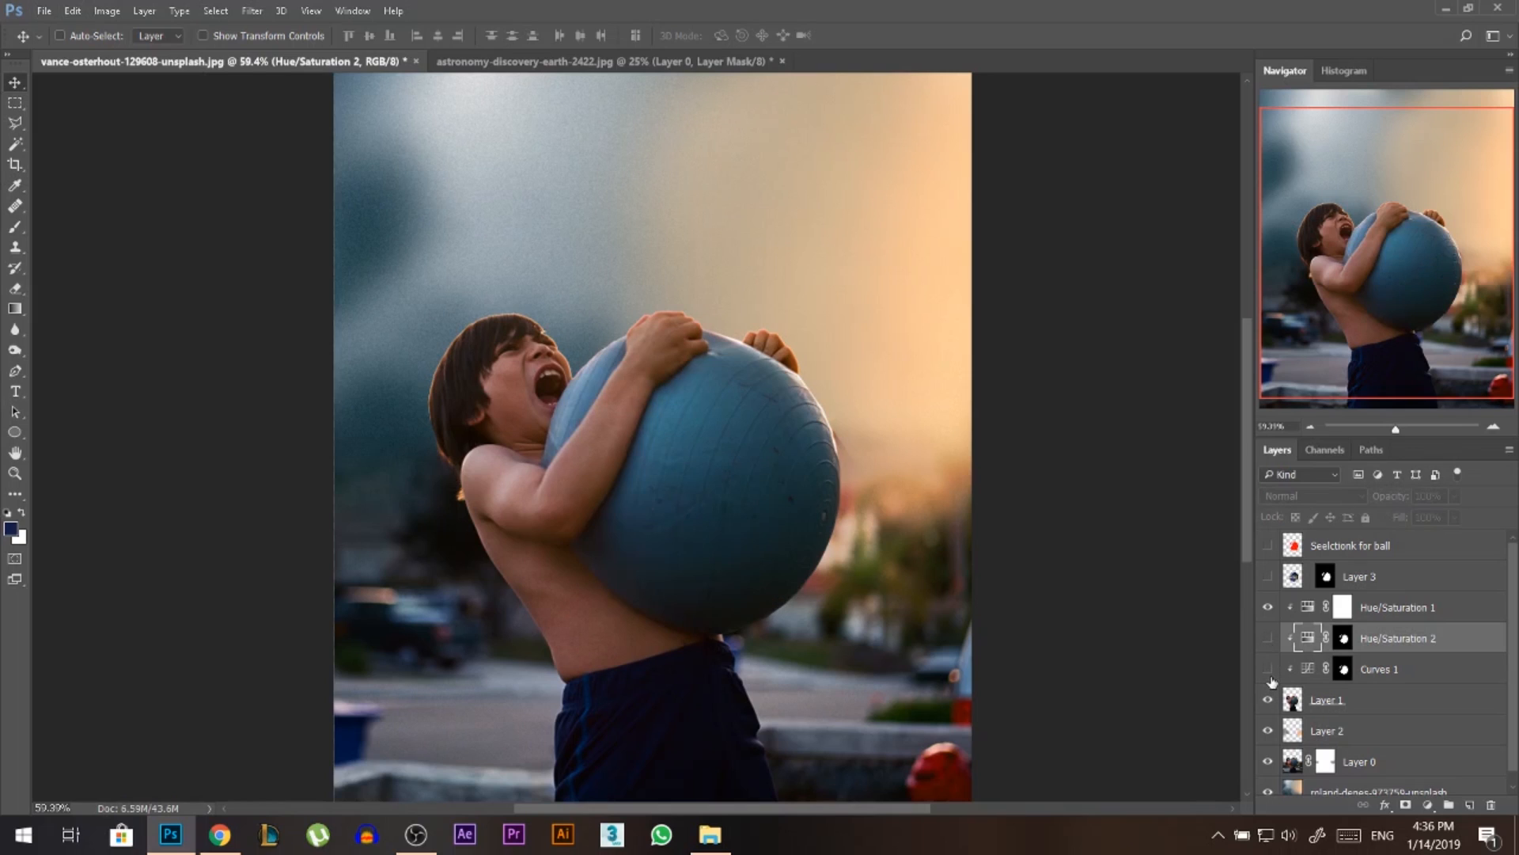
left_click(1269, 670)
left_click(1267, 638)
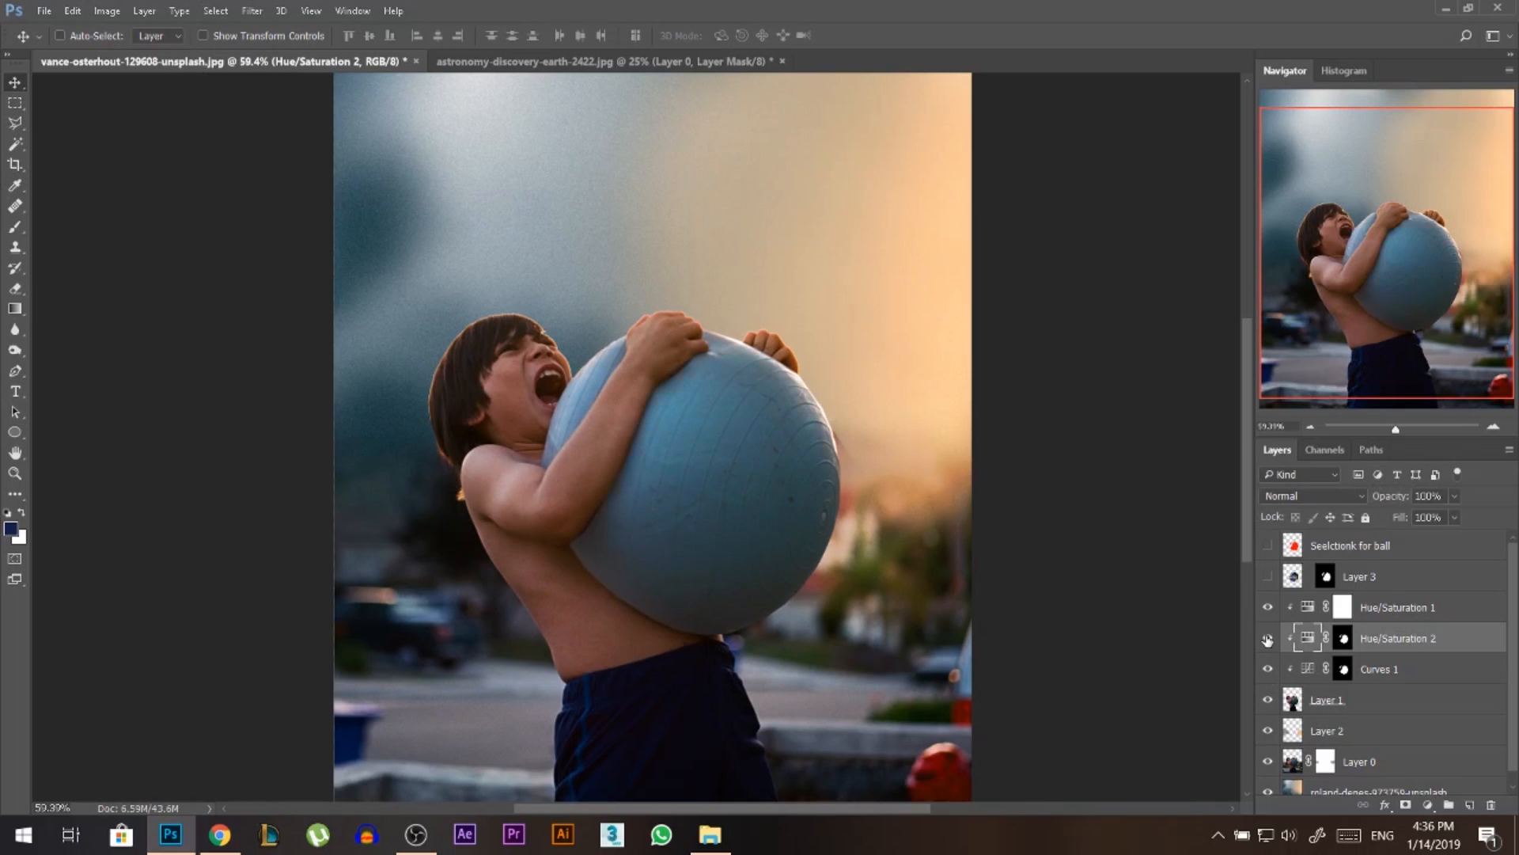
left_click(1268, 578)
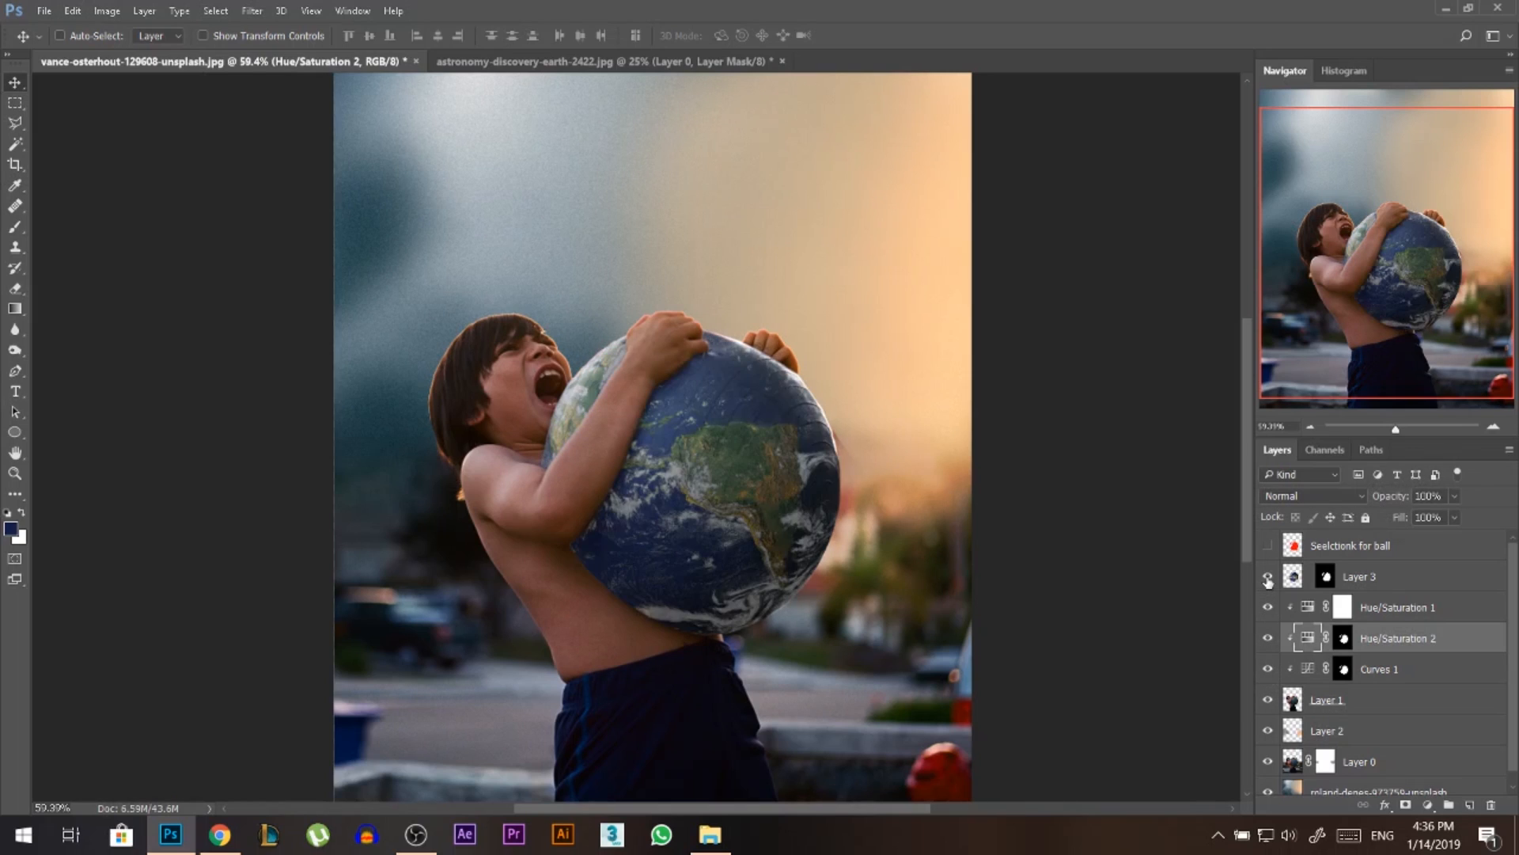
Darken the Earth layer's shaded edge beneath the boy's arm with a large Burn brush set to Midtones.
left_click(1300, 579)
scroll(1307, 570, "up", 2)
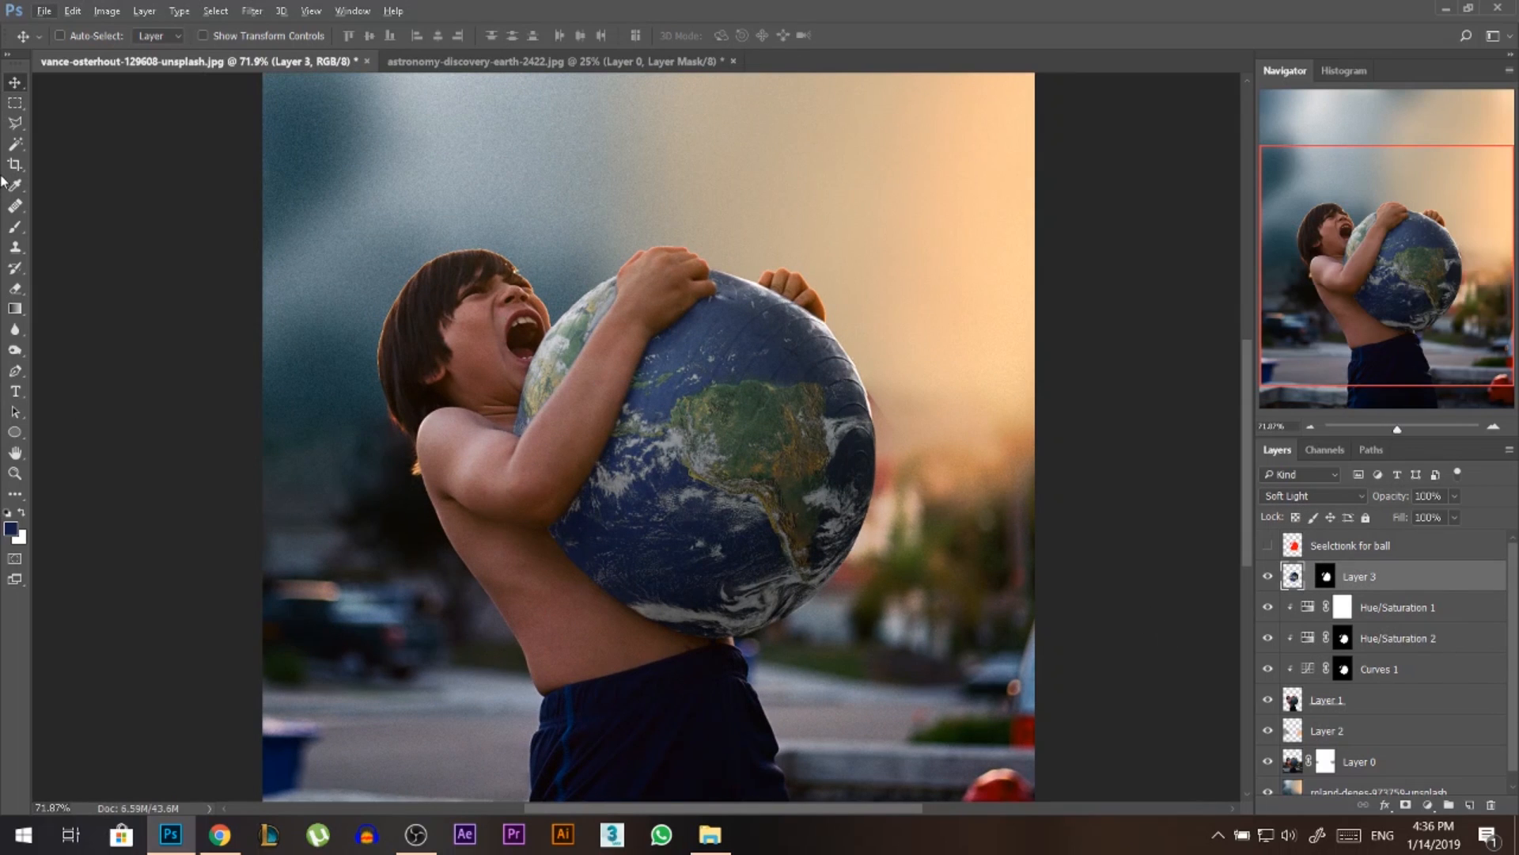
left_click(15, 350)
left_click(202, 35)
left_click(198, 65)
left_click_drag(546, 494, 649, 499, "alt")
mouse_move(550, 489)
left_mouse_down()
mouse_move(568, 597)
mouse_move(663, 692)
mouse_move(787, 668)
mouse_move(788, 649)
mouse_move(580, 584)
mouse_move(532, 502)
mouse_move(532, 451)
mouse_move(572, 398)
mouse_move(549, 389)
left_mouse_up()
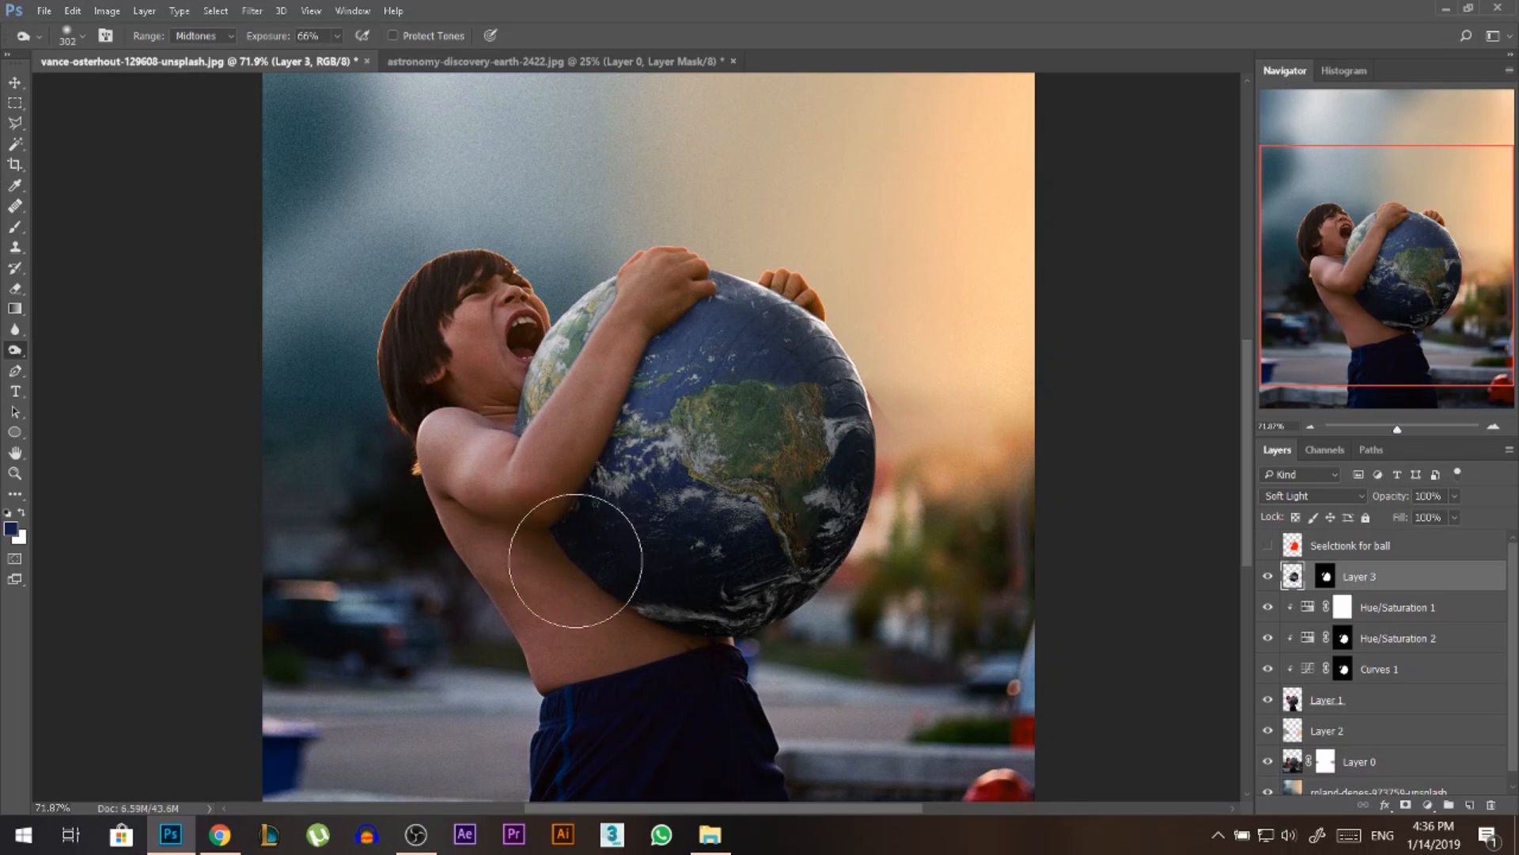
scroll(847, 644, "down", 2)
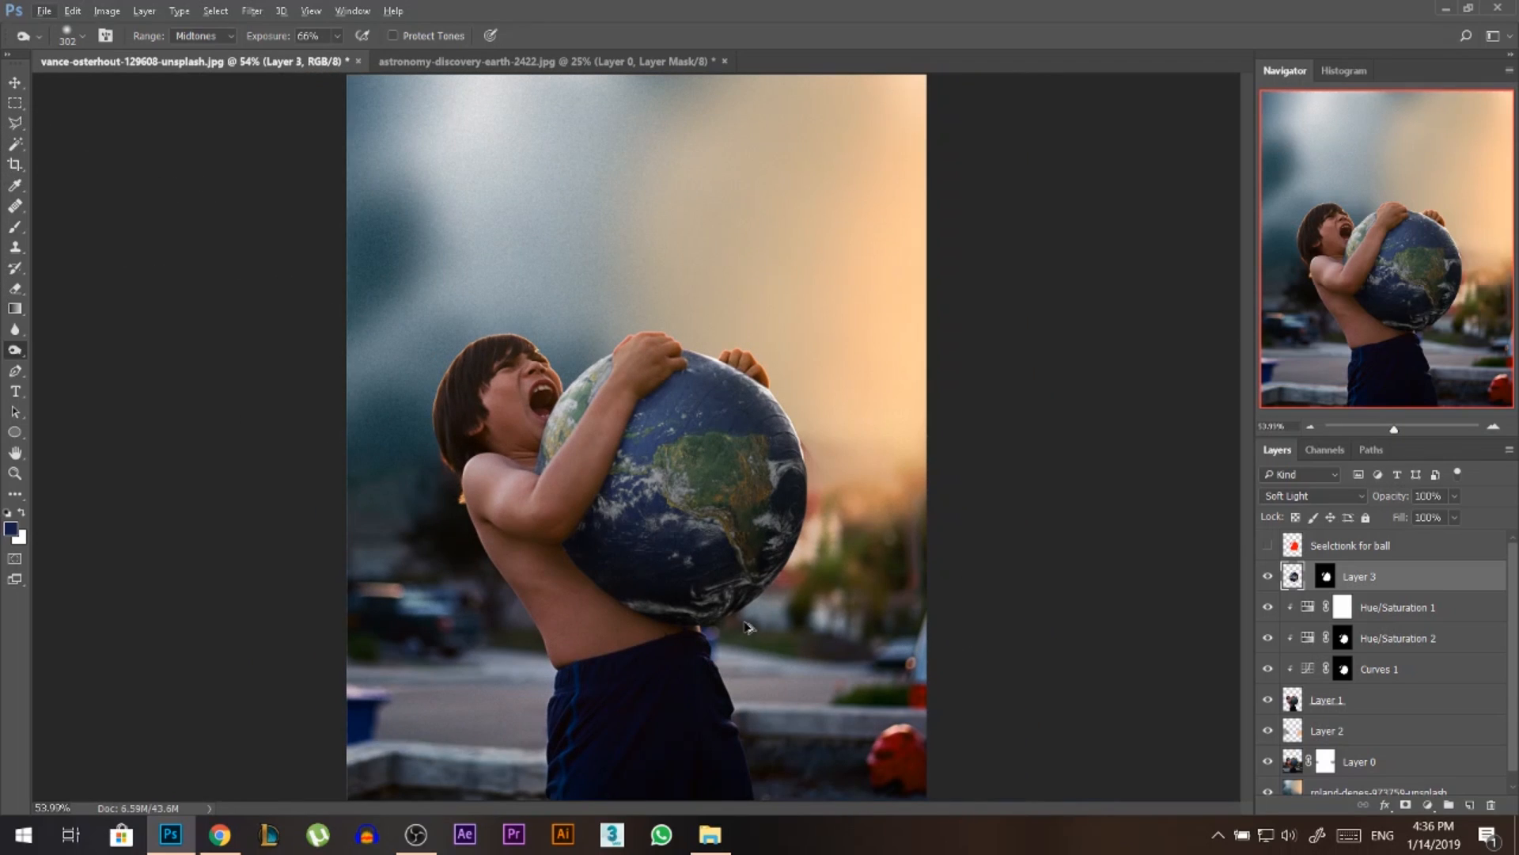
left_click(11, 85)
scroll(592, 218, "up", 2)
scroll(592, 218, "down", 3)
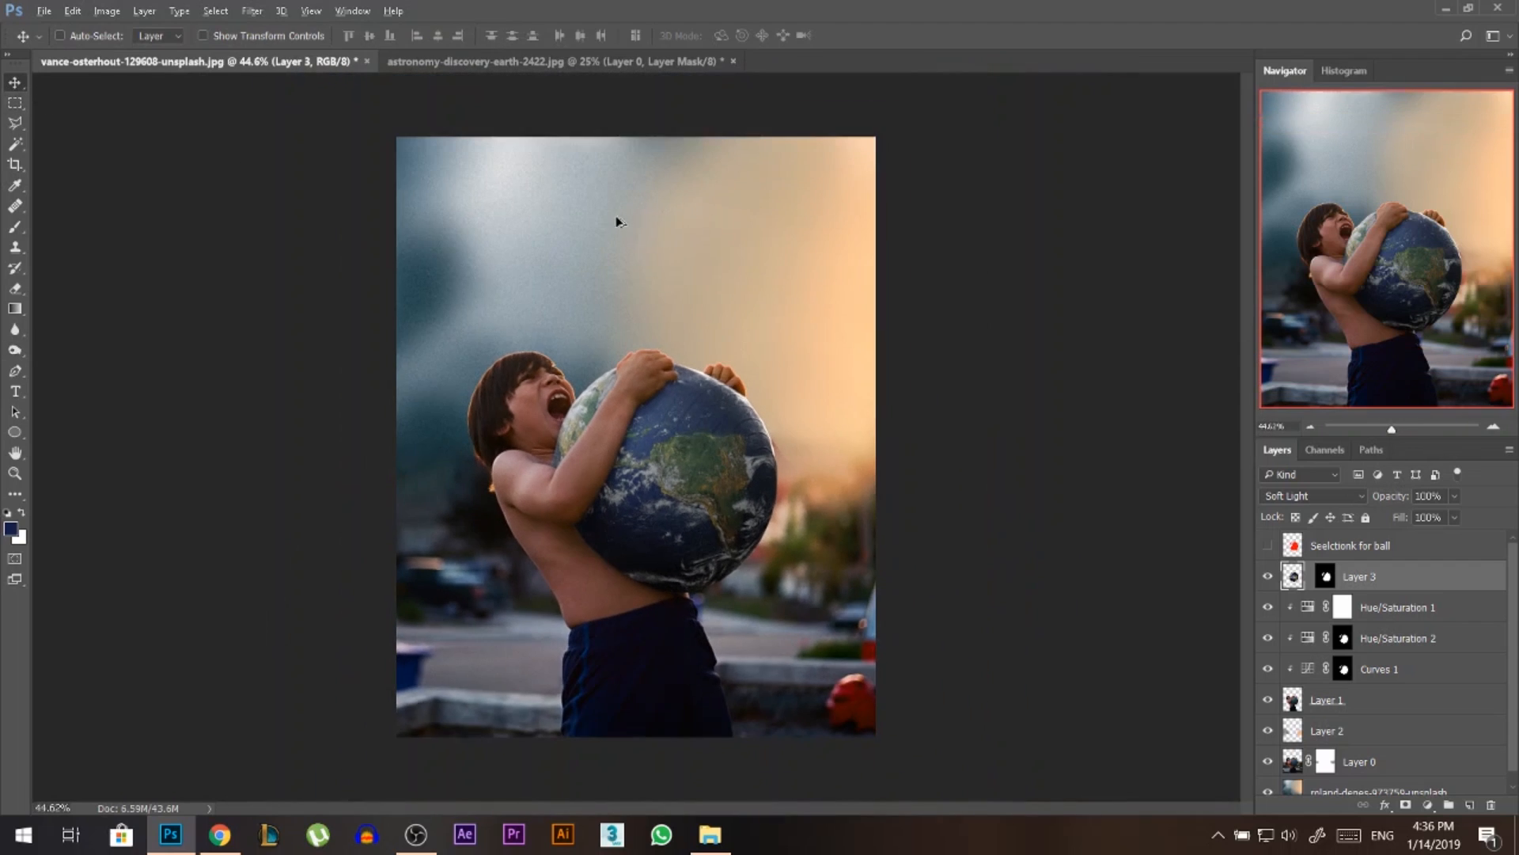
scroll(545, 468, "up", 2)
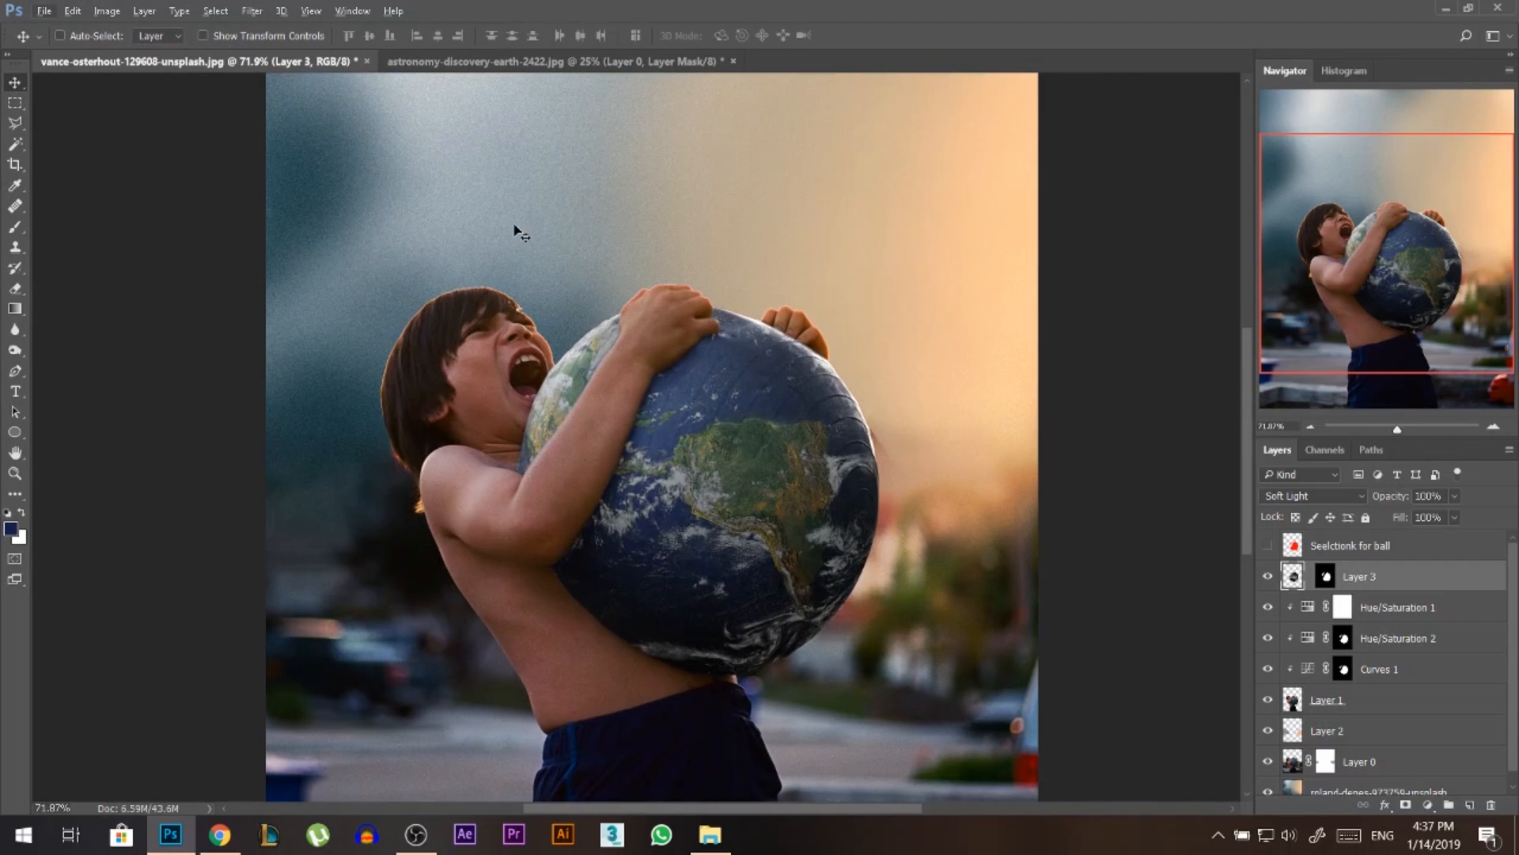
Close the Earth document without saving and open adolfo-felix-572763-unsplash.jpg as a new document.
right_click(559, 63)
left_click(598, 90)
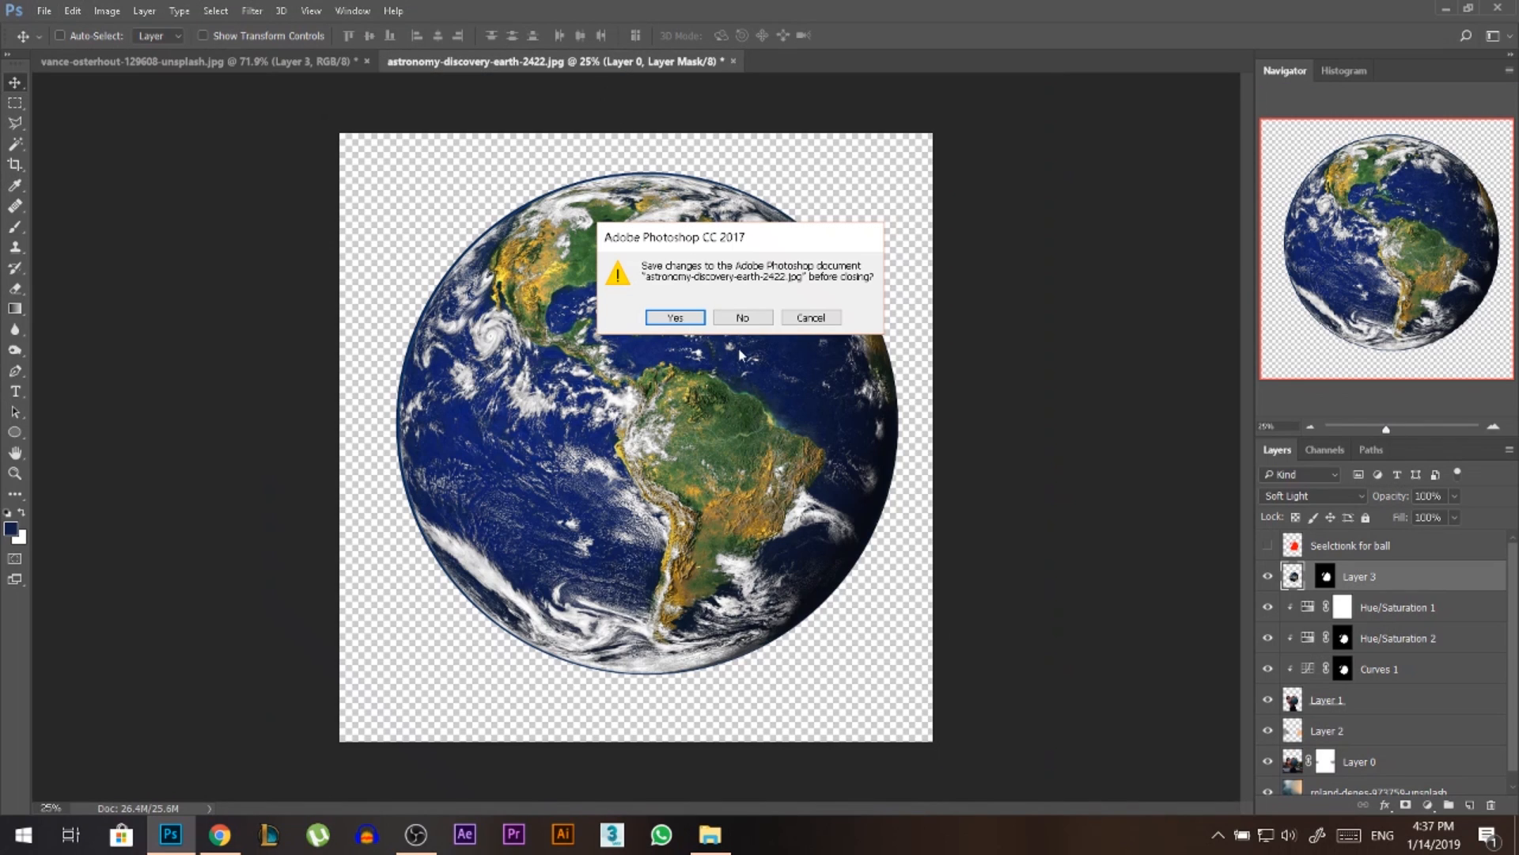
left_click(742, 320)
key("alt+Tab")
left_click_drag(934, 237, 516, 69)
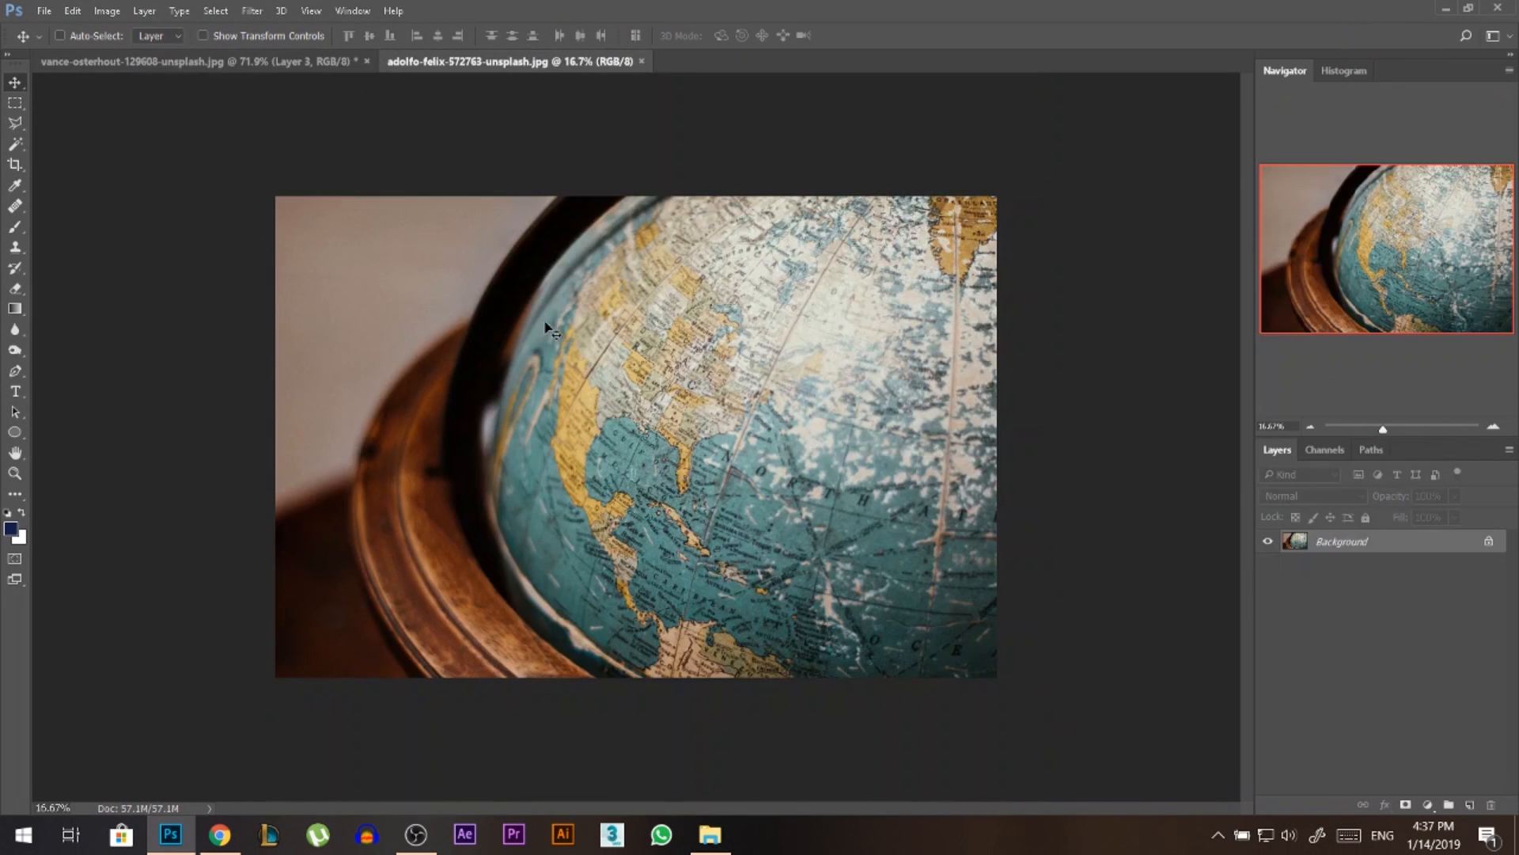
Clear the crop ratio and crop the globe photo on both sides, keeping its full height.
key("c")
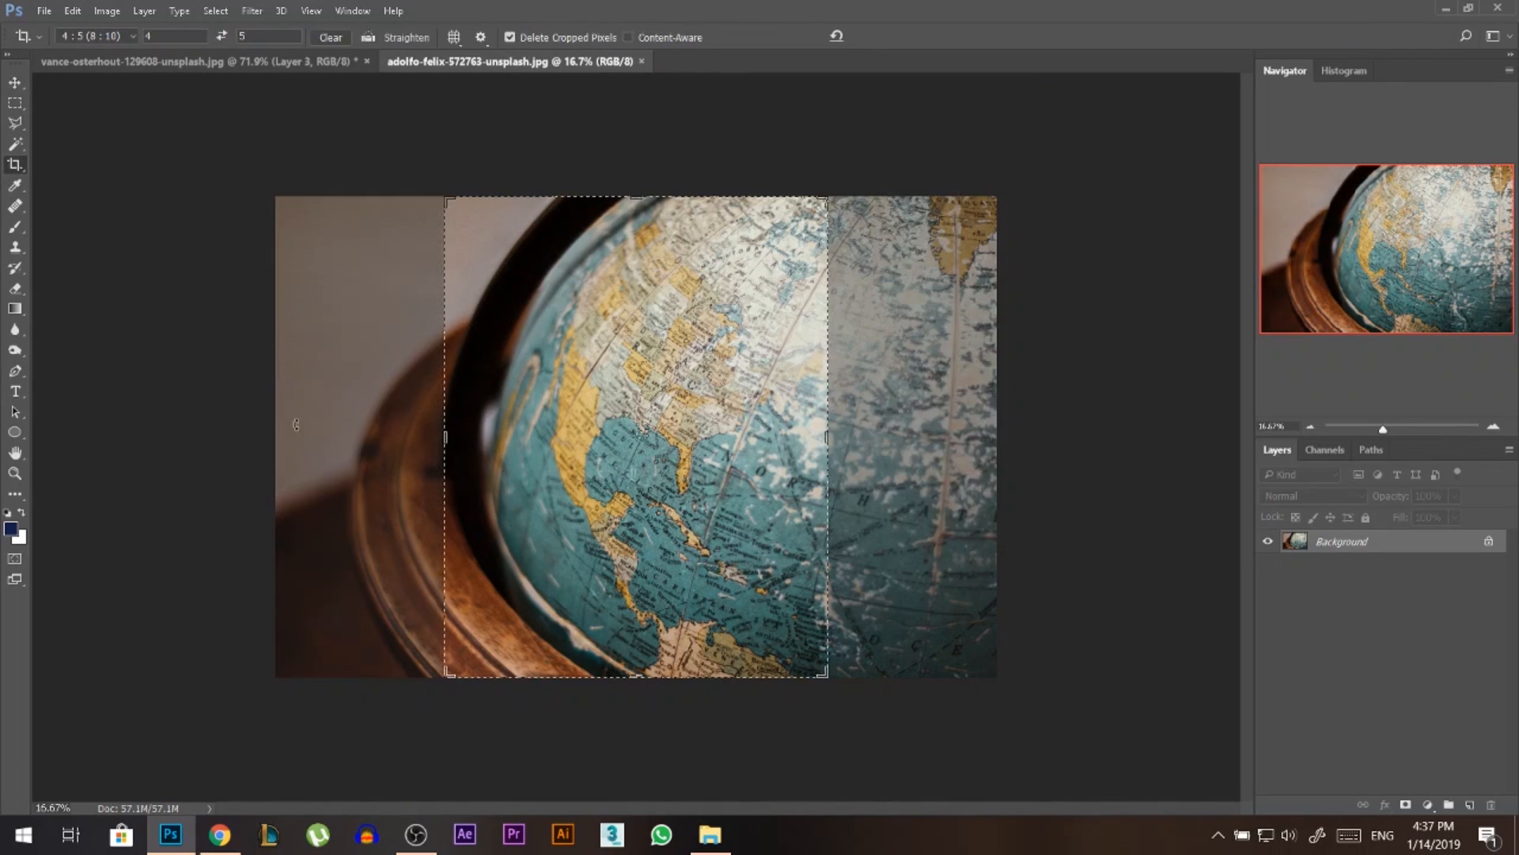
left_click(621, 439)
left_click(345, 43)
left_click_drag(828, 437, 915, 442)
left_click_drag(361, 433, 384, 421)
left_click(890, 35)
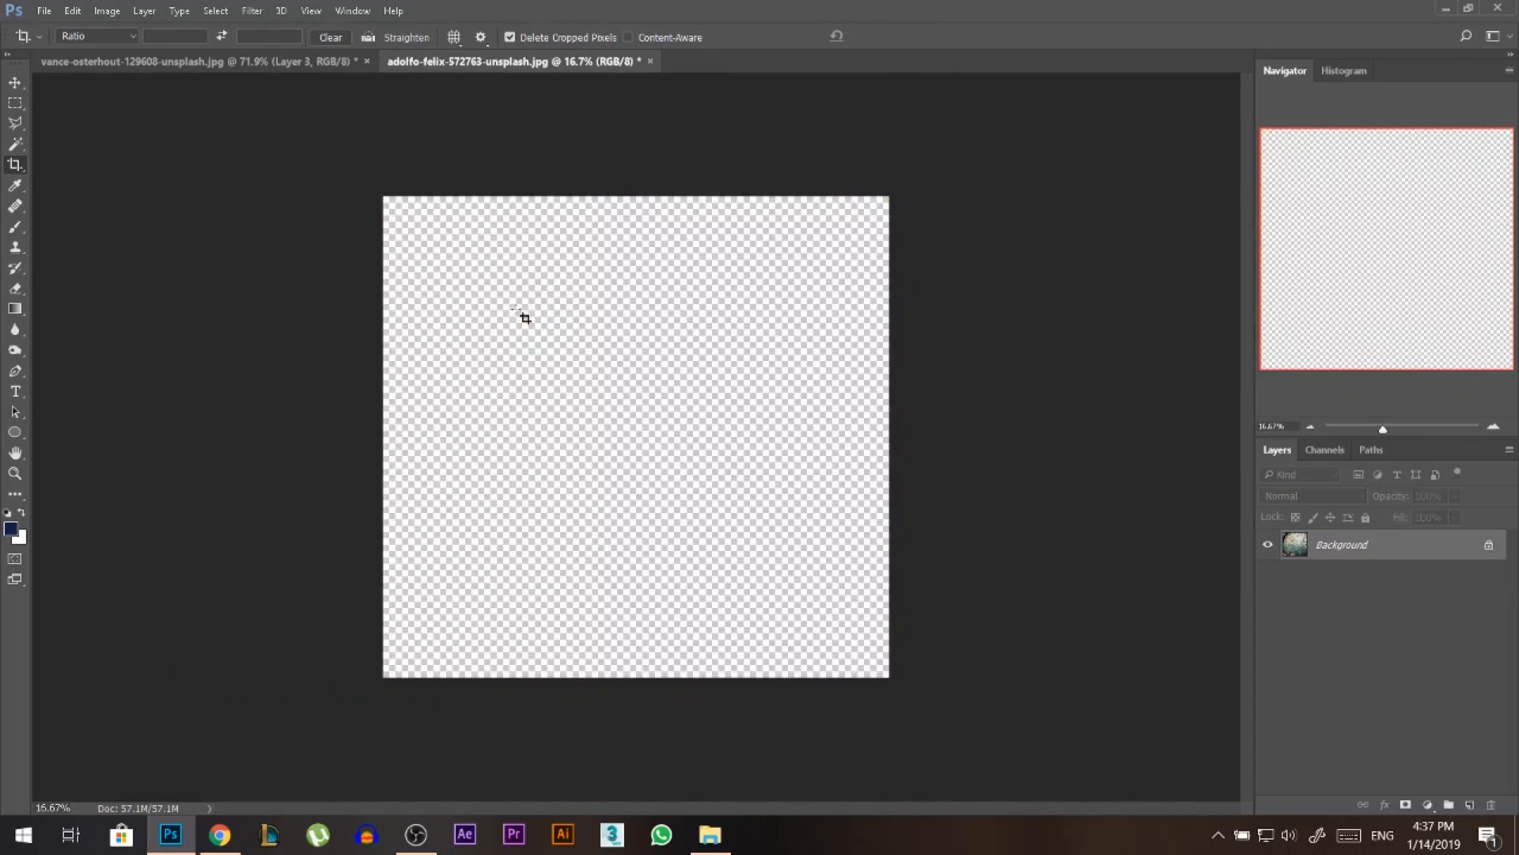
Copy the cropped globe photo into the boy composite as a new layer above the Earth.
key("v")
left_click_drag(248, 70, 780, 449)
scroll(676, 299, "down", 10)
Scale the globe layer down, rotate it until its curved edge faces downward and place it over the boy's torso.
key("ctrl+t")
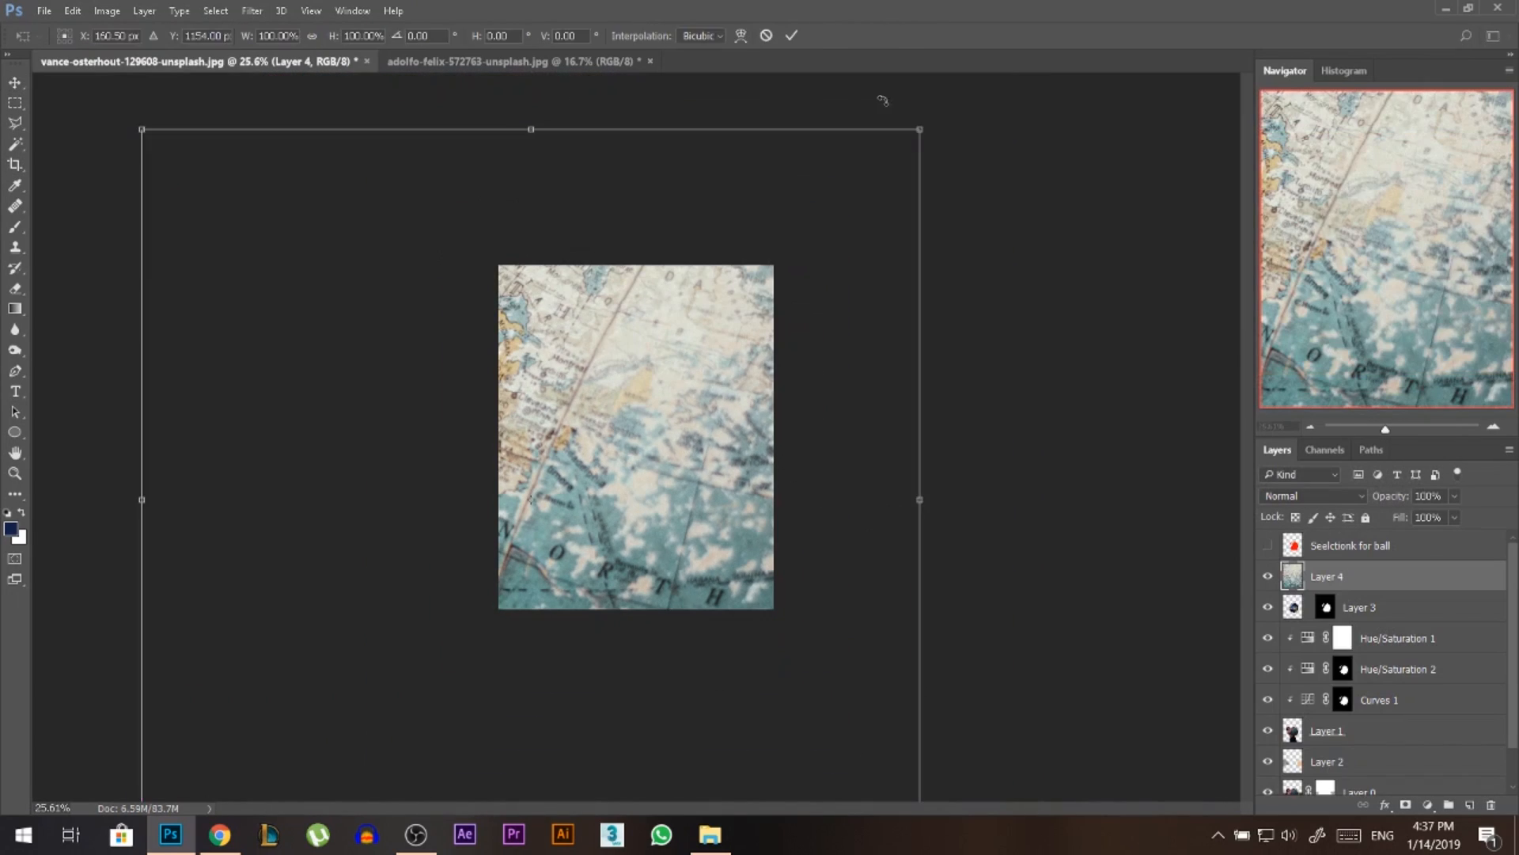
left_click_drag(922, 125, 671, 498)
left_click_drag(546, 512, 407, 288)
scroll(562, 478, "up", 2)
left_click_drag(574, 509, 591, 596)
left_click_drag(758, 461, 758, 417)
left_click_drag(592, 507, 605, 517)
key("Return")
scroll(615, 518, "up", 5)
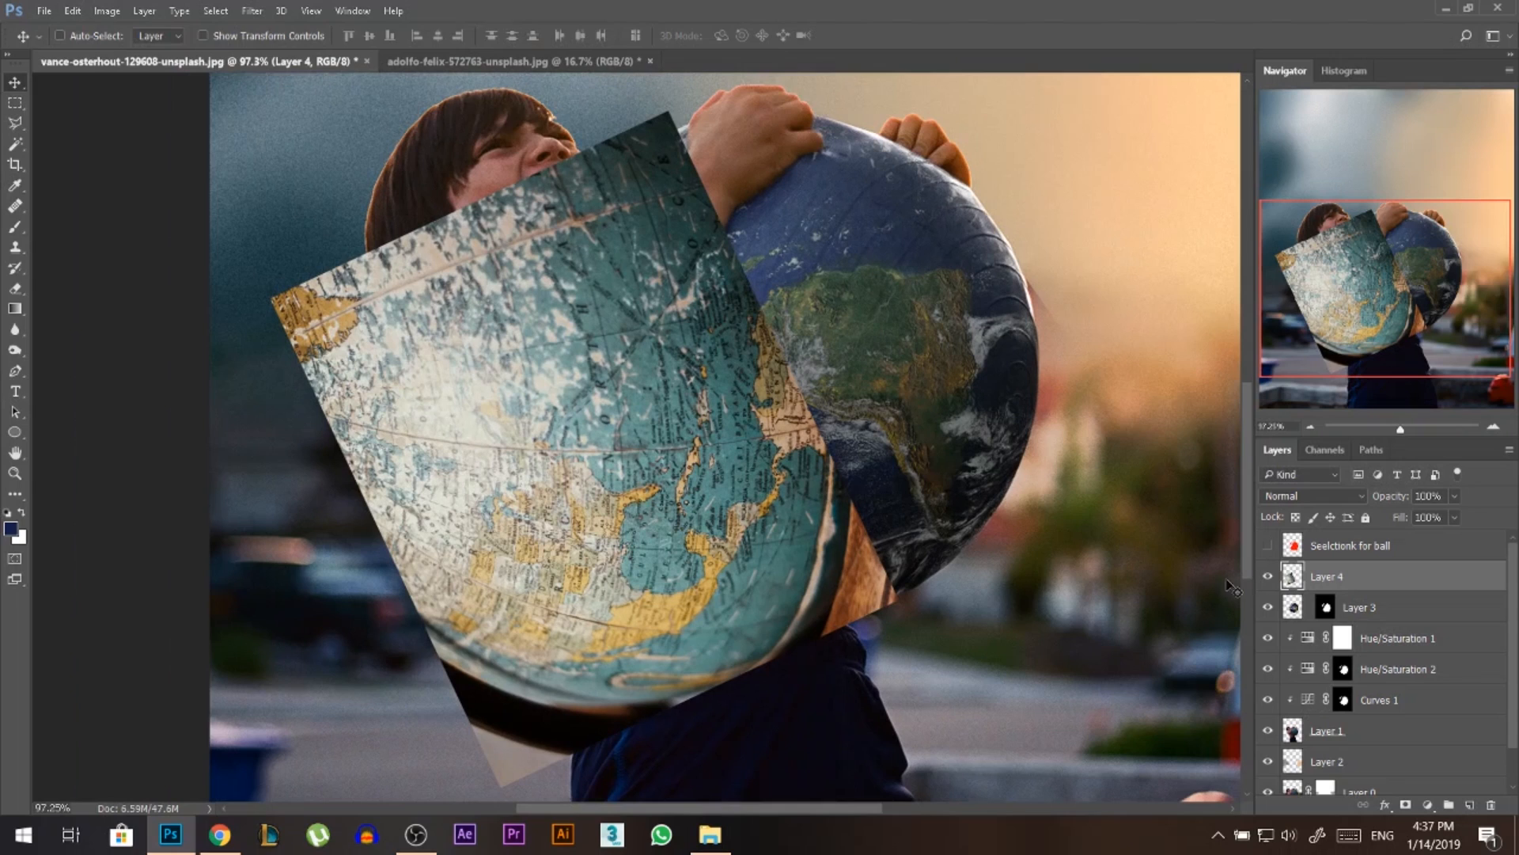
Erase the wooden frame and excess edges around the globe with the Eraser at 100% opacity, and lower the layer's opacity to 64%.
key("e")
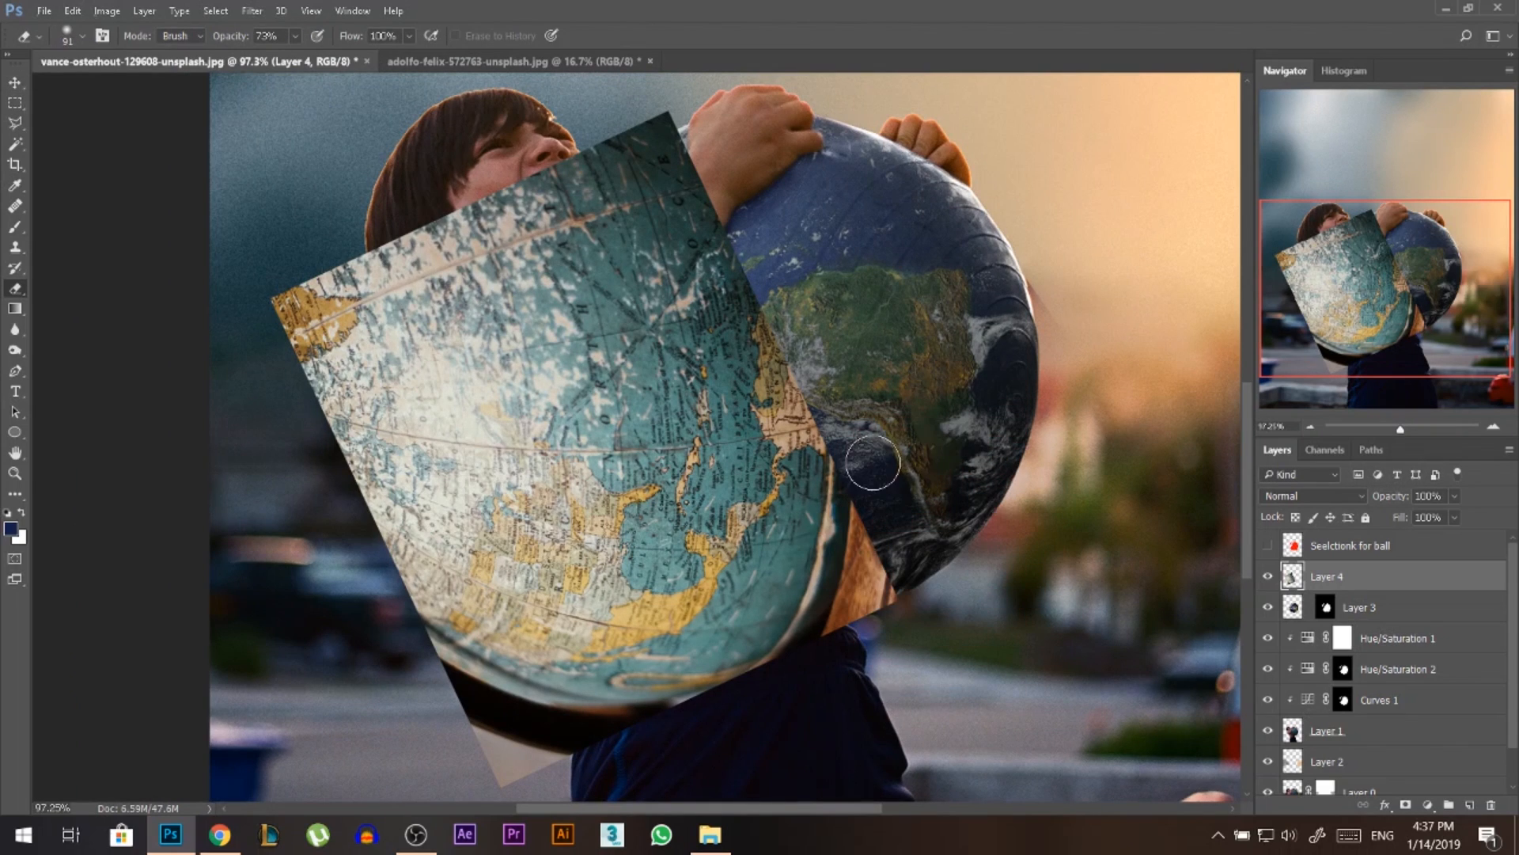
right_click(888, 484, "alt")
left_click_drag(853, 523, 845, 633)
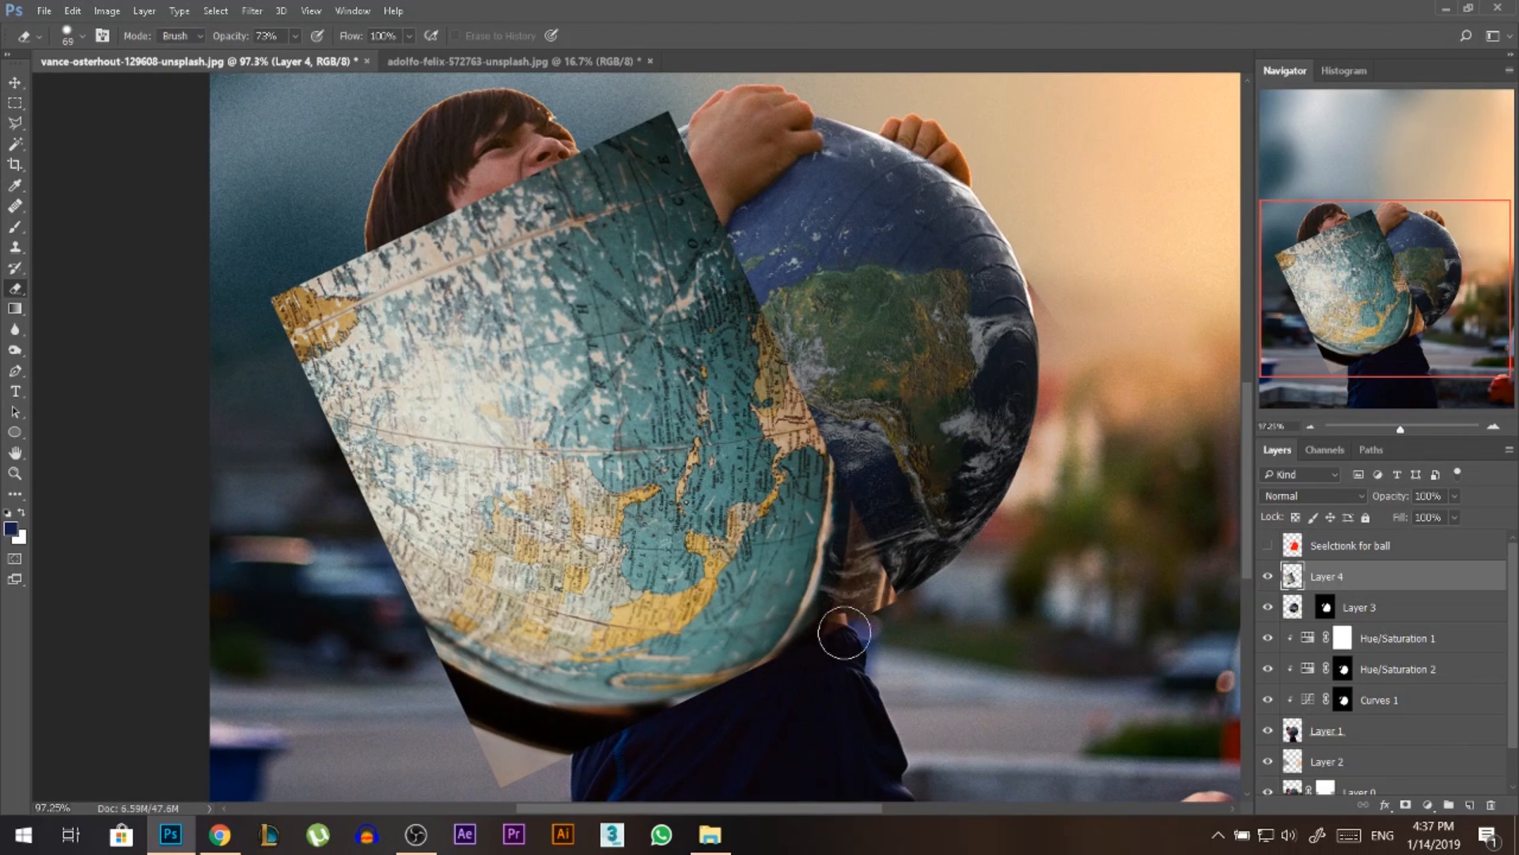
key("0")
mouse_move(868, 485)
left_mouse_down()
mouse_move(837, 661)
mouse_move(876, 644)
mouse_move(874, 612)
mouse_move(831, 610)
mouse_move(791, 653)
mouse_move(623, 737)
mouse_move(466, 711)
mouse_move(511, 717)
mouse_move(384, 631)
mouse_move(558, 716)
mouse_move(763, 744)
mouse_move(526, 715)
mouse_move(476, 778)
left_mouse_up()
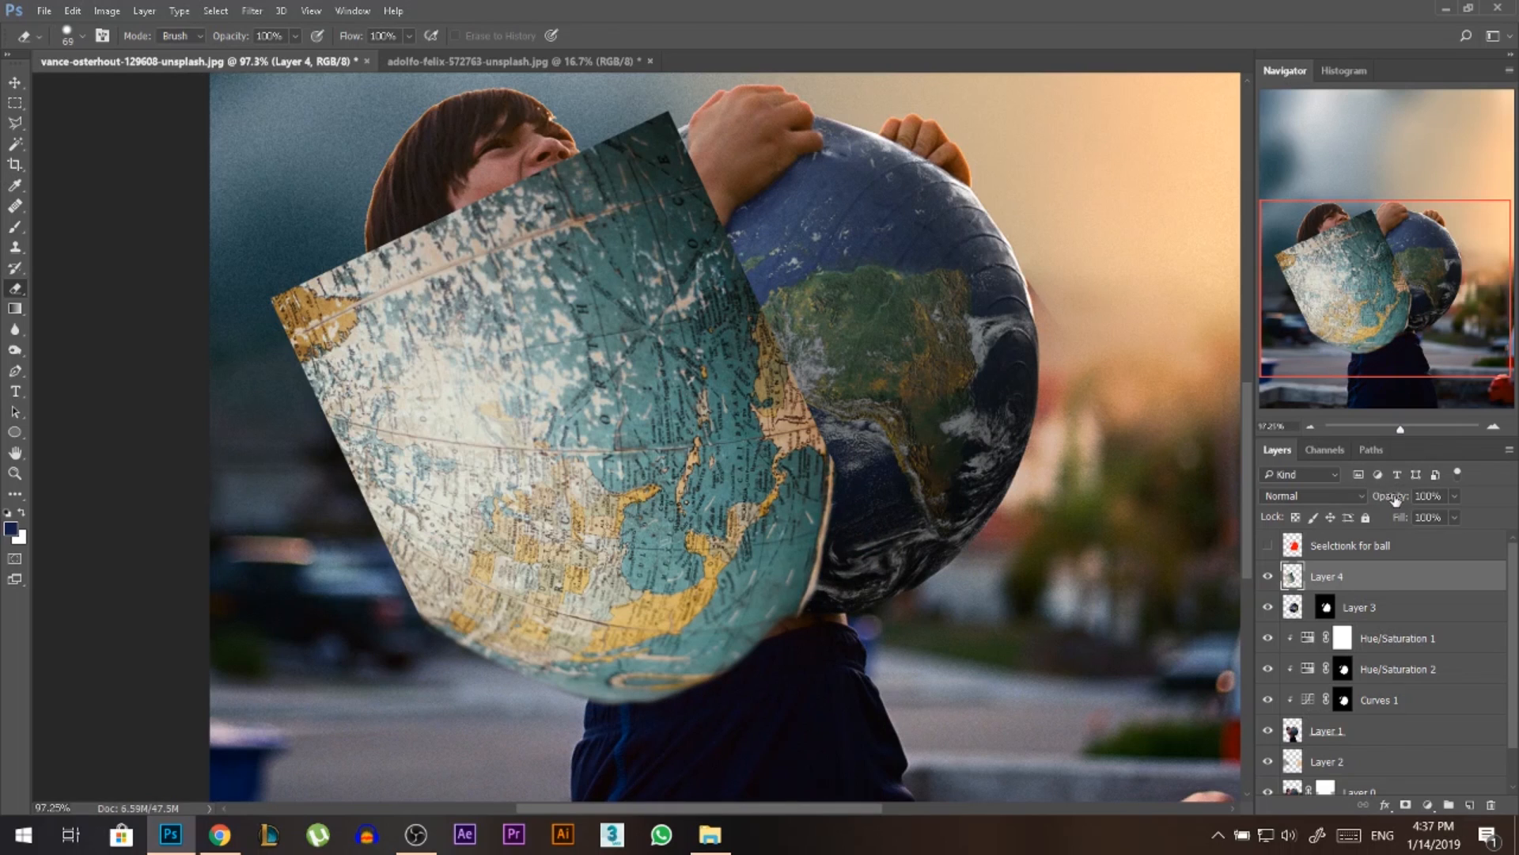
left_click_drag(1395, 499, 1390, 504)
mouse_move(361, 563)
left_mouse_down()
mouse_move(393, 593)
mouse_move(328, 497)
mouse_move(299, 335)
mouse_move(277, 400)
mouse_move(312, 275)
mouse_move(454, 162)
mouse_move(424, 170)
mouse_move(608, 111)
mouse_move(465, 159)
mouse_move(648, 111)
mouse_move(457, 166)
mouse_move(826, 112)
mouse_move(680, 124)
mouse_move(816, 322)
mouse_move(773, 247)
left_mouse_up()
Enlarge the globe layer toward the boy's raised hand and stretch its lower edge slightly to cover his body.
key("ctrl+t")
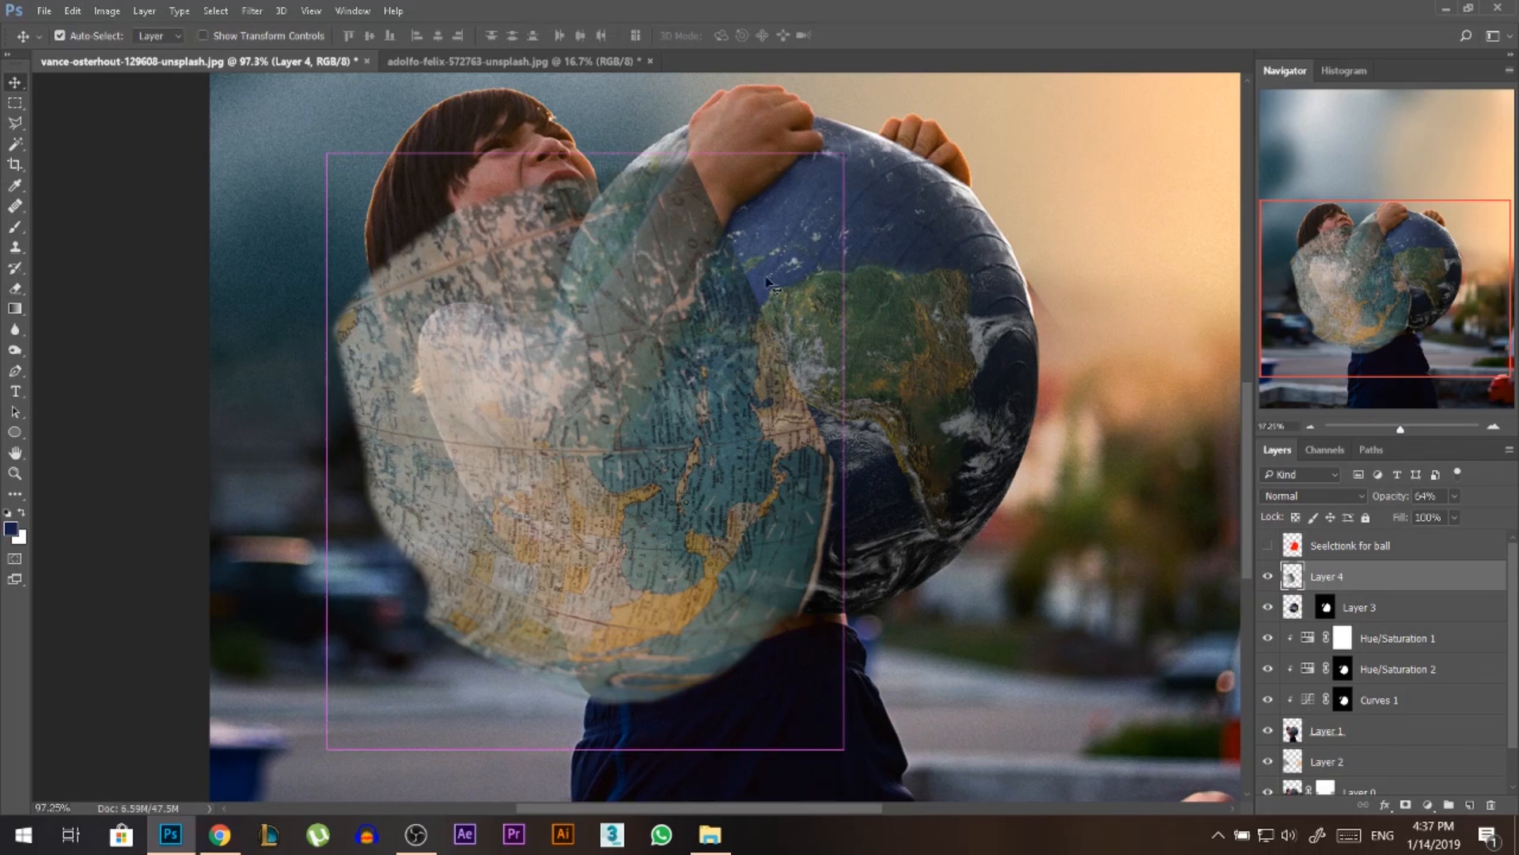
left_click_drag(845, 158, 957, 82)
left_click_drag(627, 748, 628, 765)
key("Return")
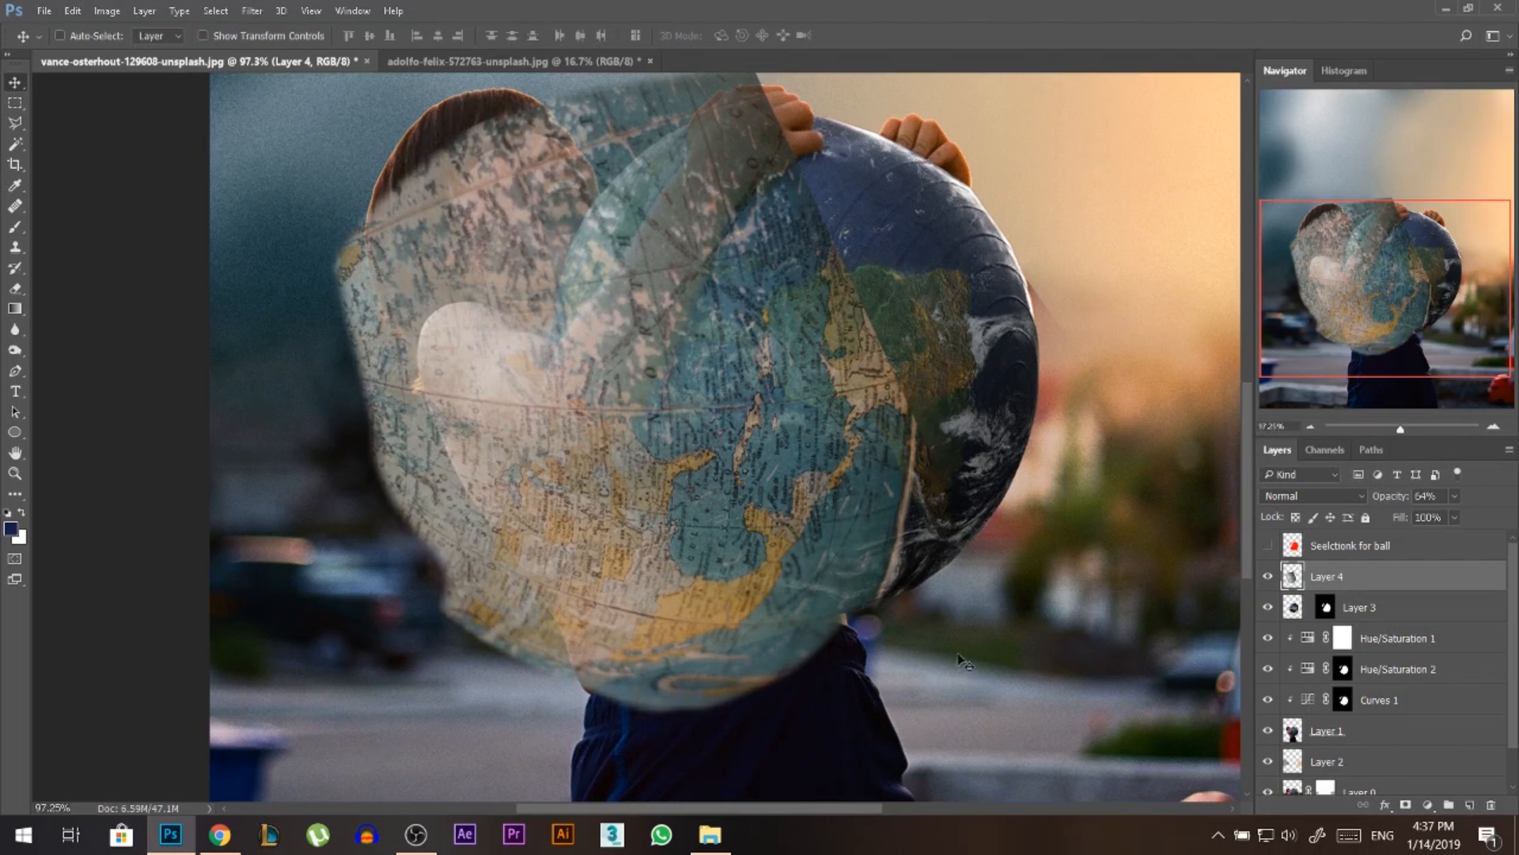
Hide the globe layer while selecting the boy's torso, arm, neck and face on Layer 1 with the Magic Wand, and show it again.
left_click(1268, 576)
left_click(504, 395, "ctrl")
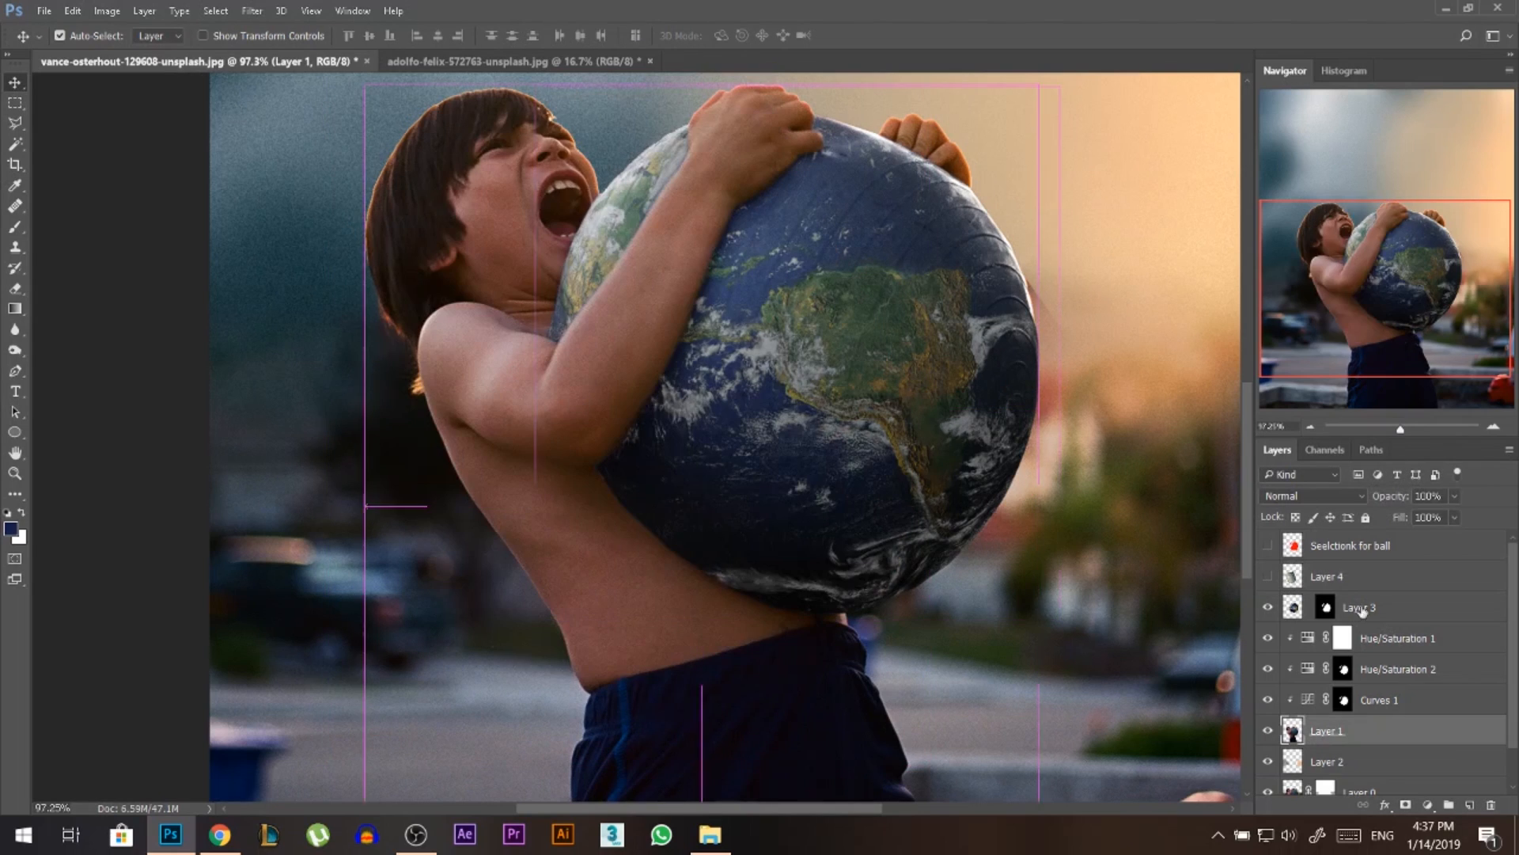
key("w")
left_click(527, 384)
left_click(537, 363, "shift")
left_click(598, 396, "shift")
left_click(560, 481, "shift")
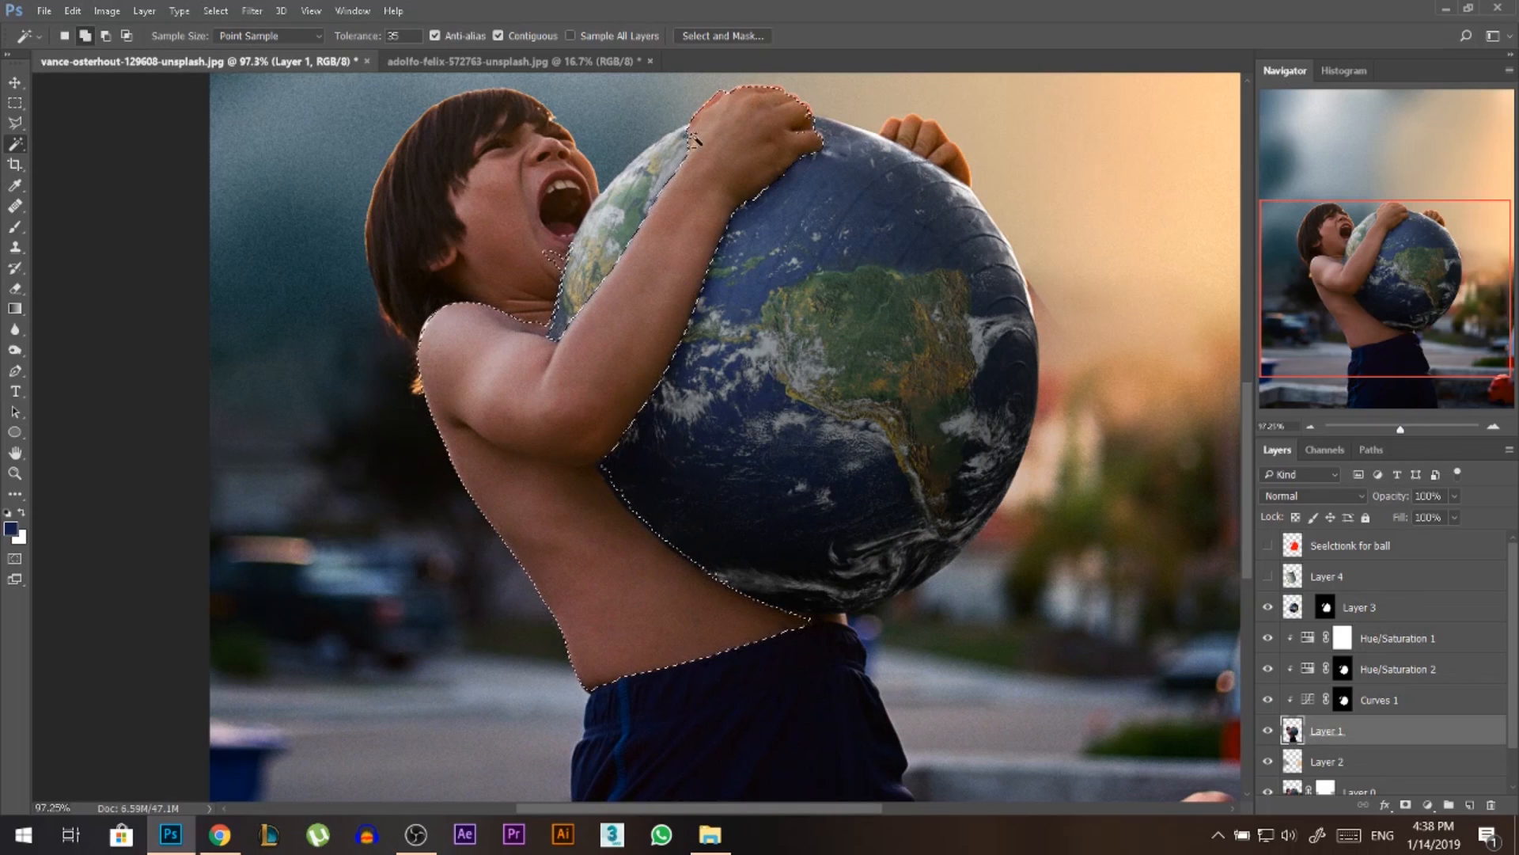
left_click(544, 299)
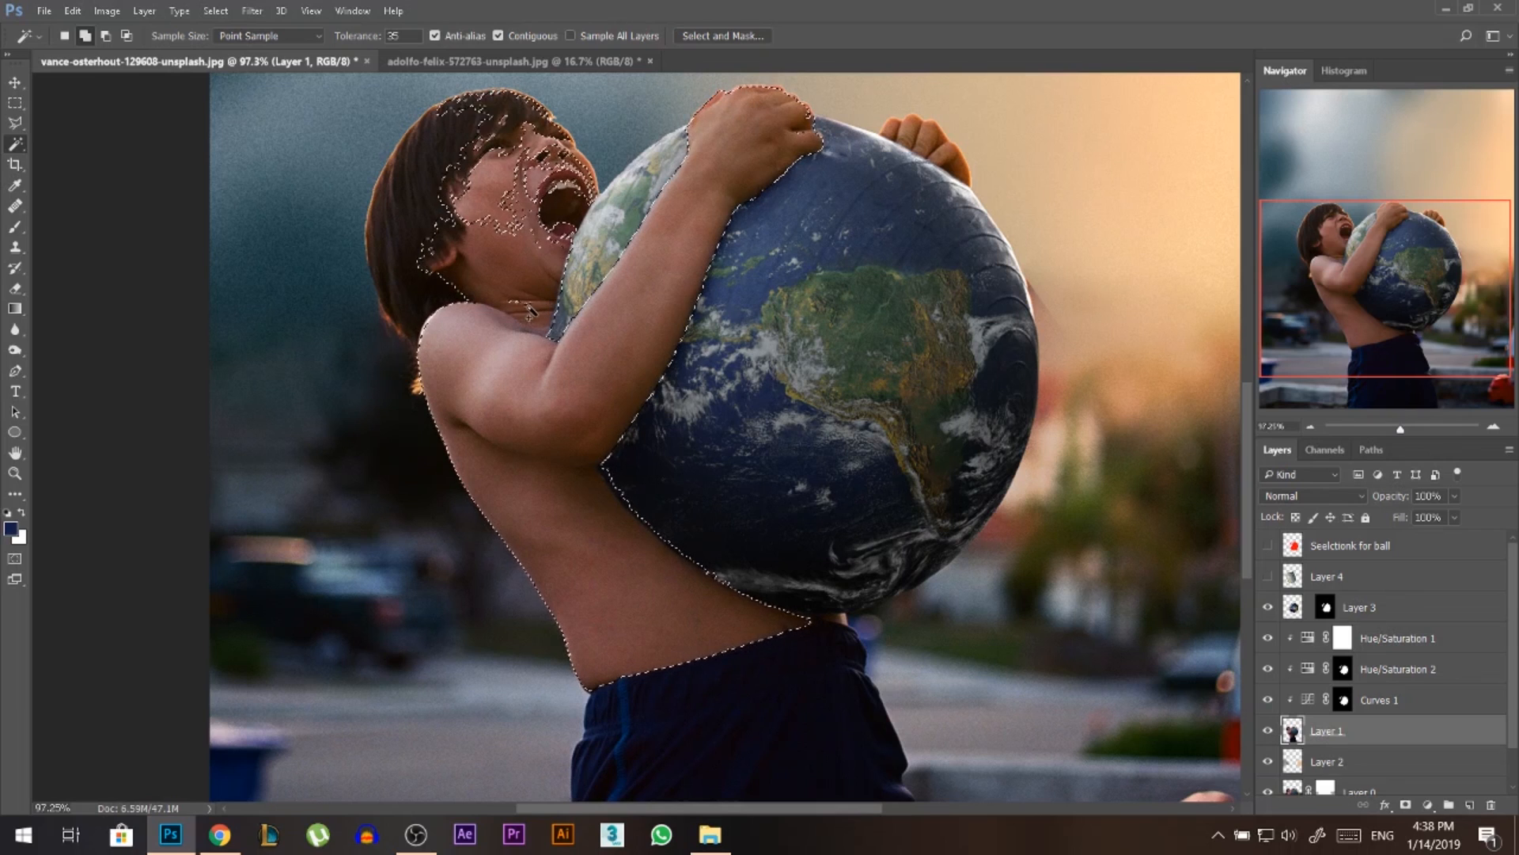
left_click(524, 307, "shift")
left_click(1267, 577)
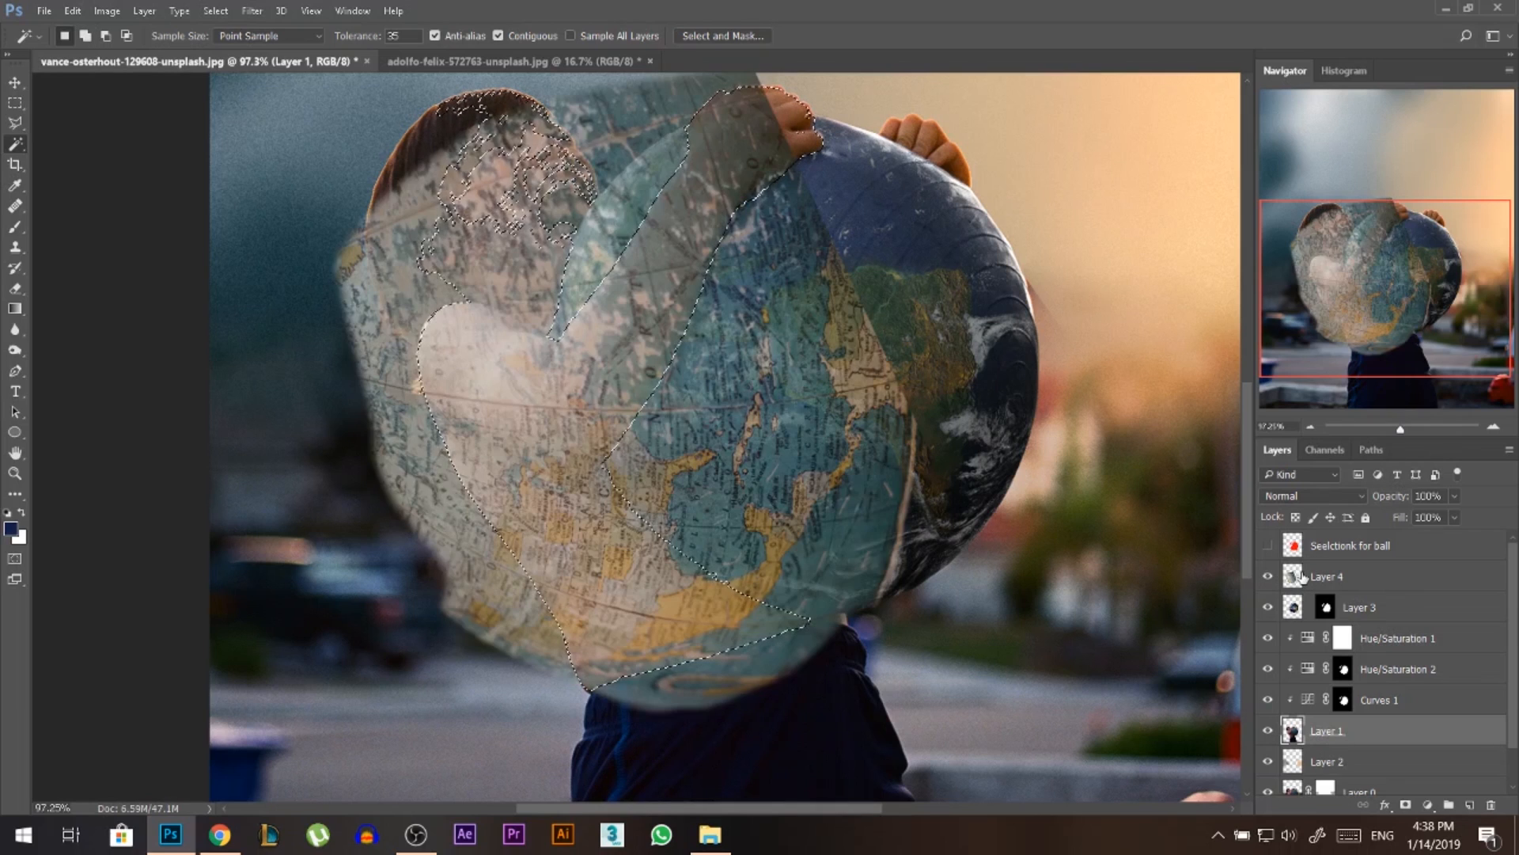
Mask the globe texture on Layer 4 to the active skin selection and set its blend mode to Soft Light.
left_click(1330, 576)
left_click(1406, 804)
key("v")
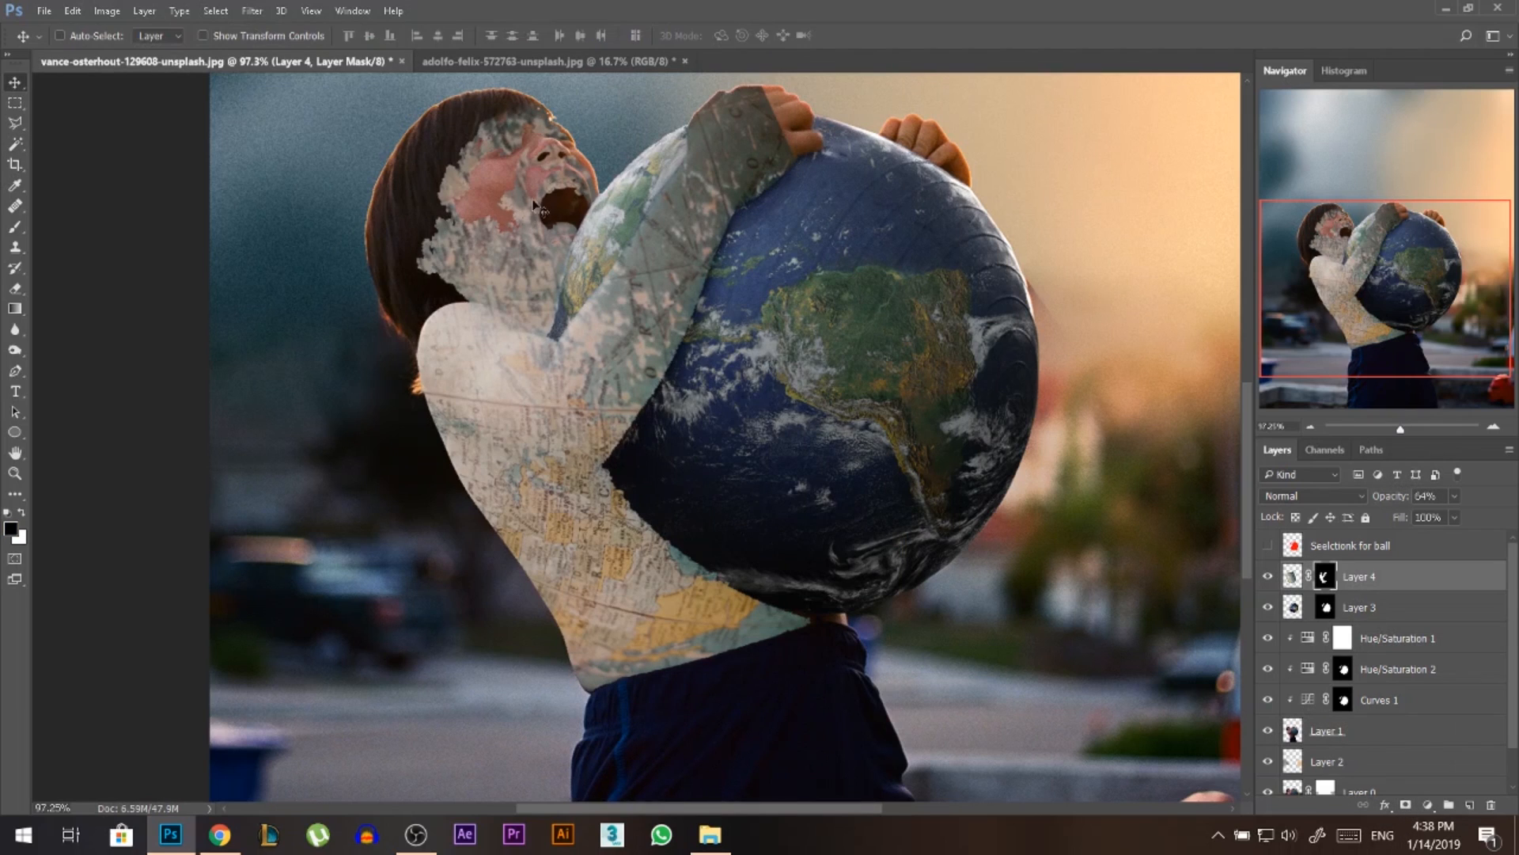
scroll(541, 208, "up", 5)
left_click(1349, 496)
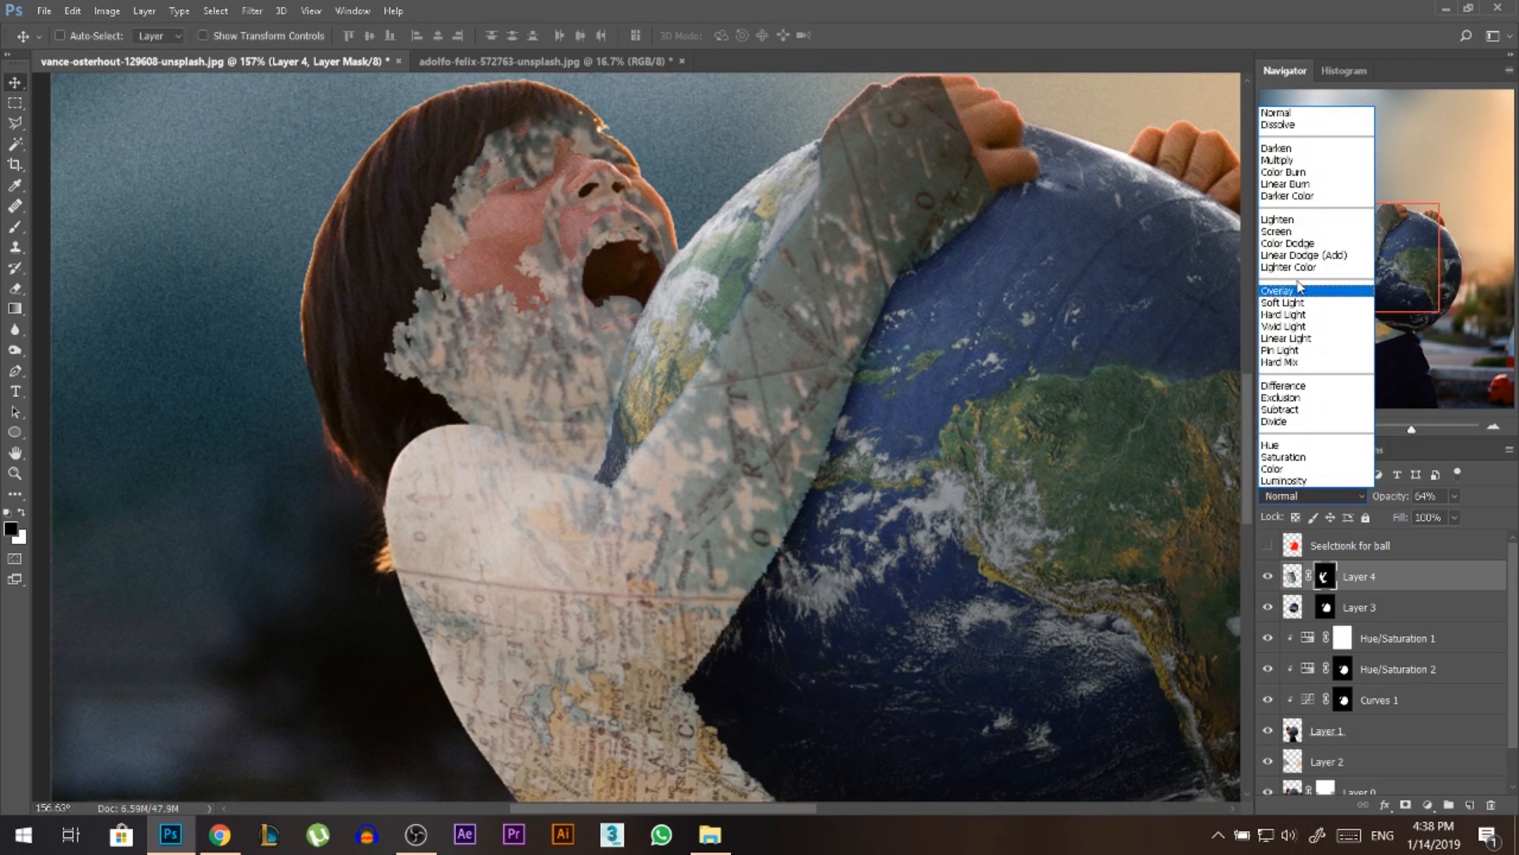
left_click(1283, 303)
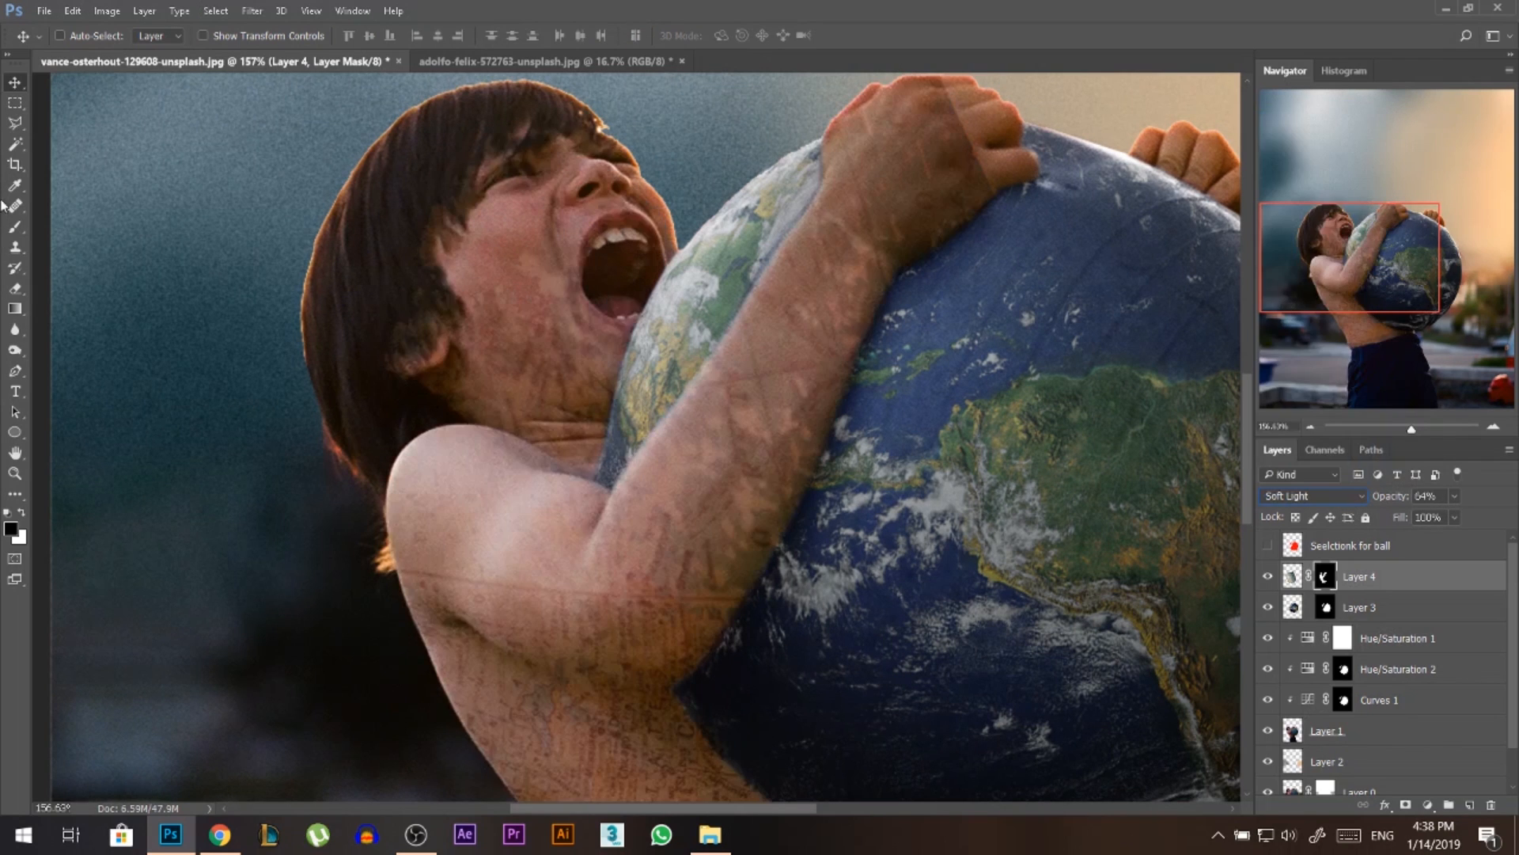
key("ctrl+0")
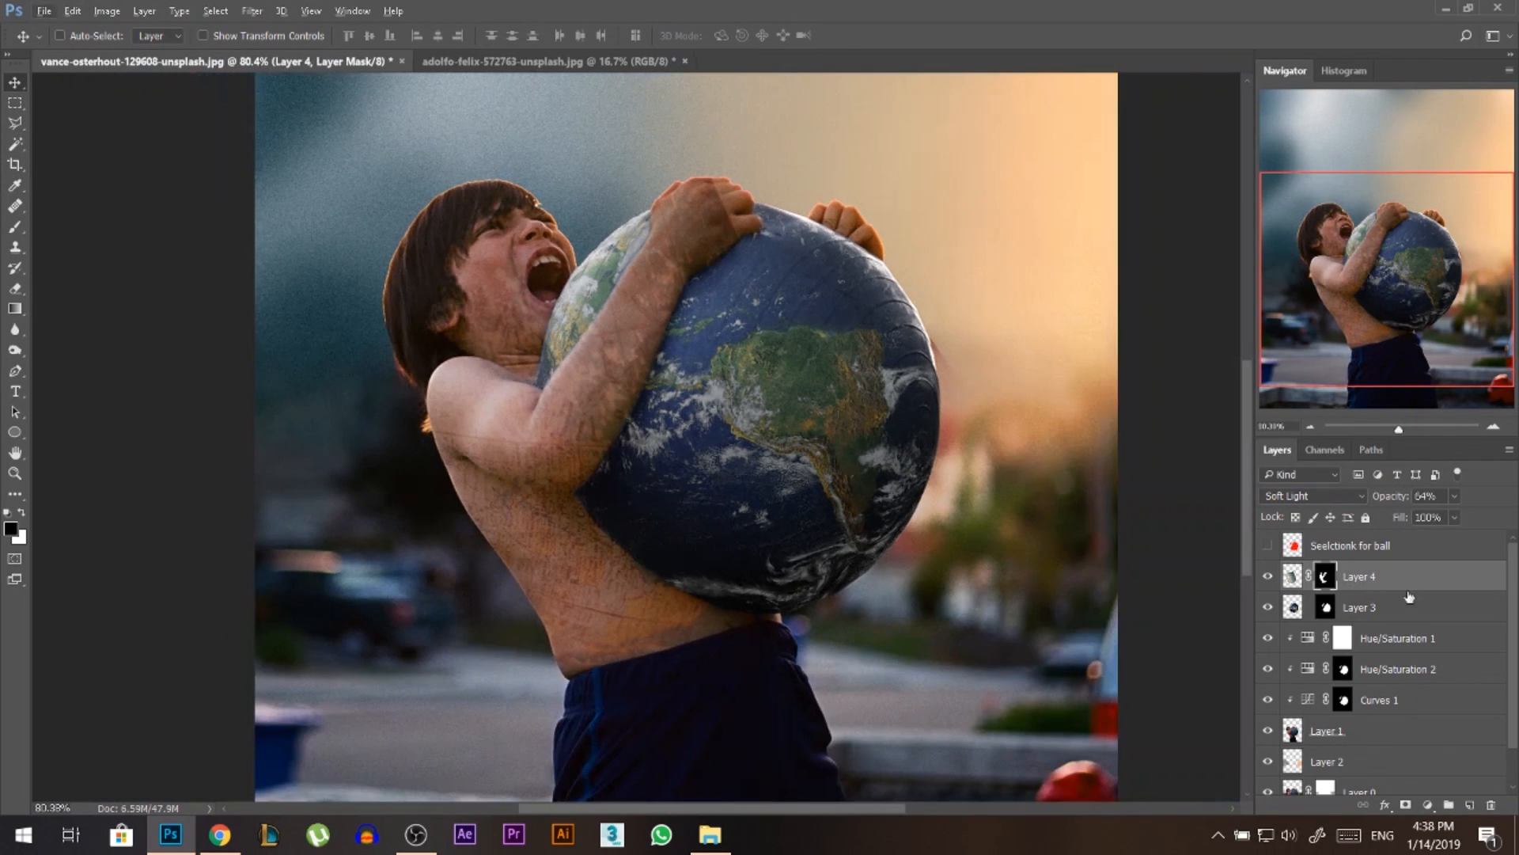
Set Layer 4's opacity to 82% and strengthen the globe texture's contrast with a Curves adjustment.
left_click_drag(1398, 501, 1410, 497)
left_click(1302, 581)
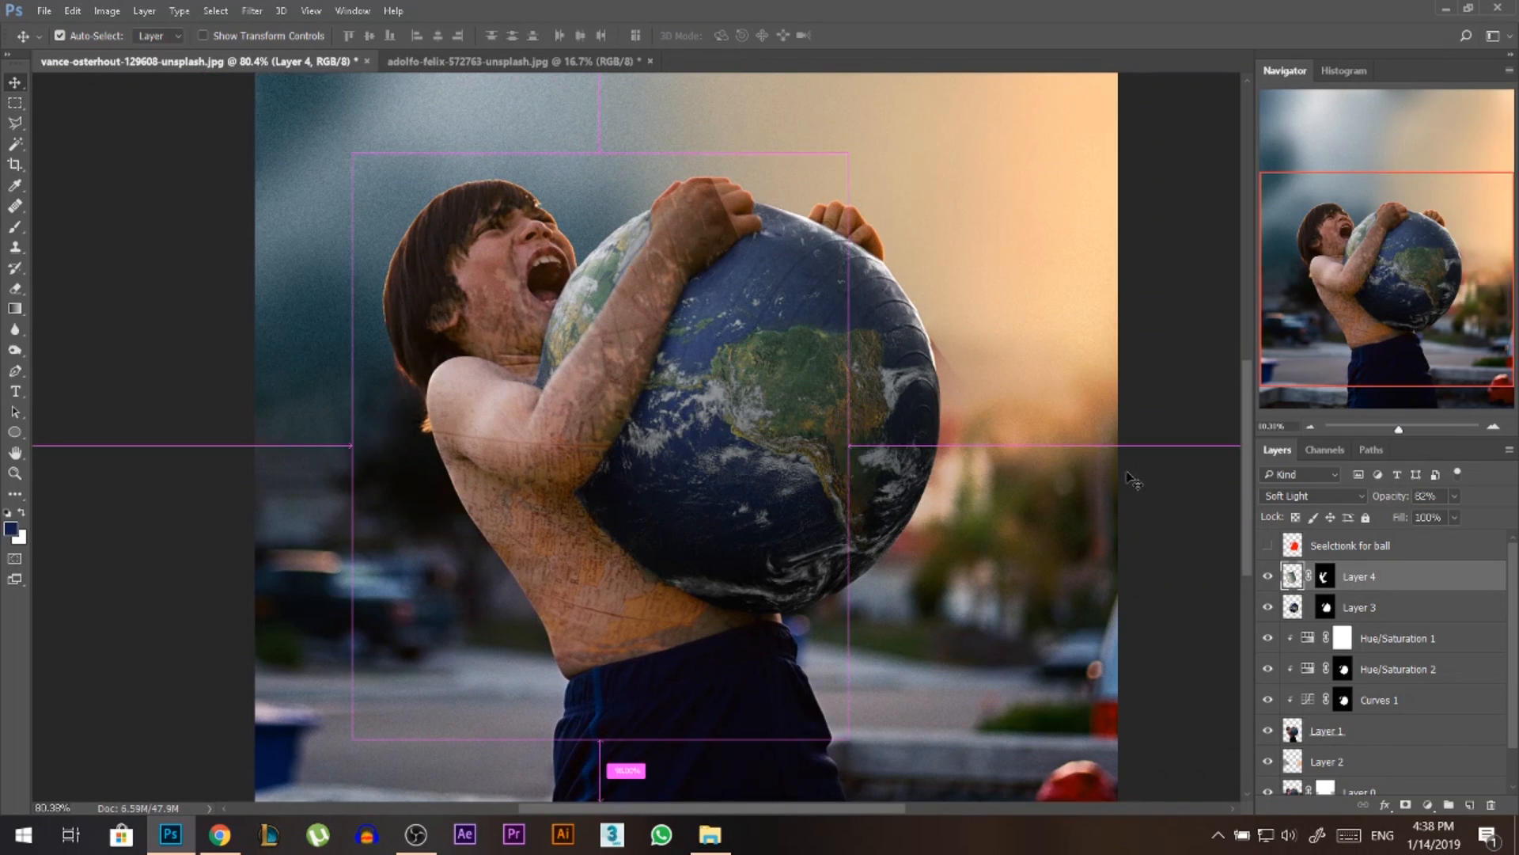
key("ctrl+m")
mouse_move(1013, 371)
left_mouse_down()
mouse_move(1115, 383)
mouse_move(1003, 374)
left_mouse_up()
left_click_drag(1213, 152, 1250, 171)
left_click_drag(1010, 367, 1044, 368)
left_click(1390, 105)
Paint on Layer 4's mask with a soft black brush at 50% opacity to fade the texture on the raised hand, upper forearm and face.
left_click(1325, 576)
key("b")
left_click_drag(727, 266, 626, 256)
left_click_drag(747, 218, 692, 197)
left_click(692, 198)
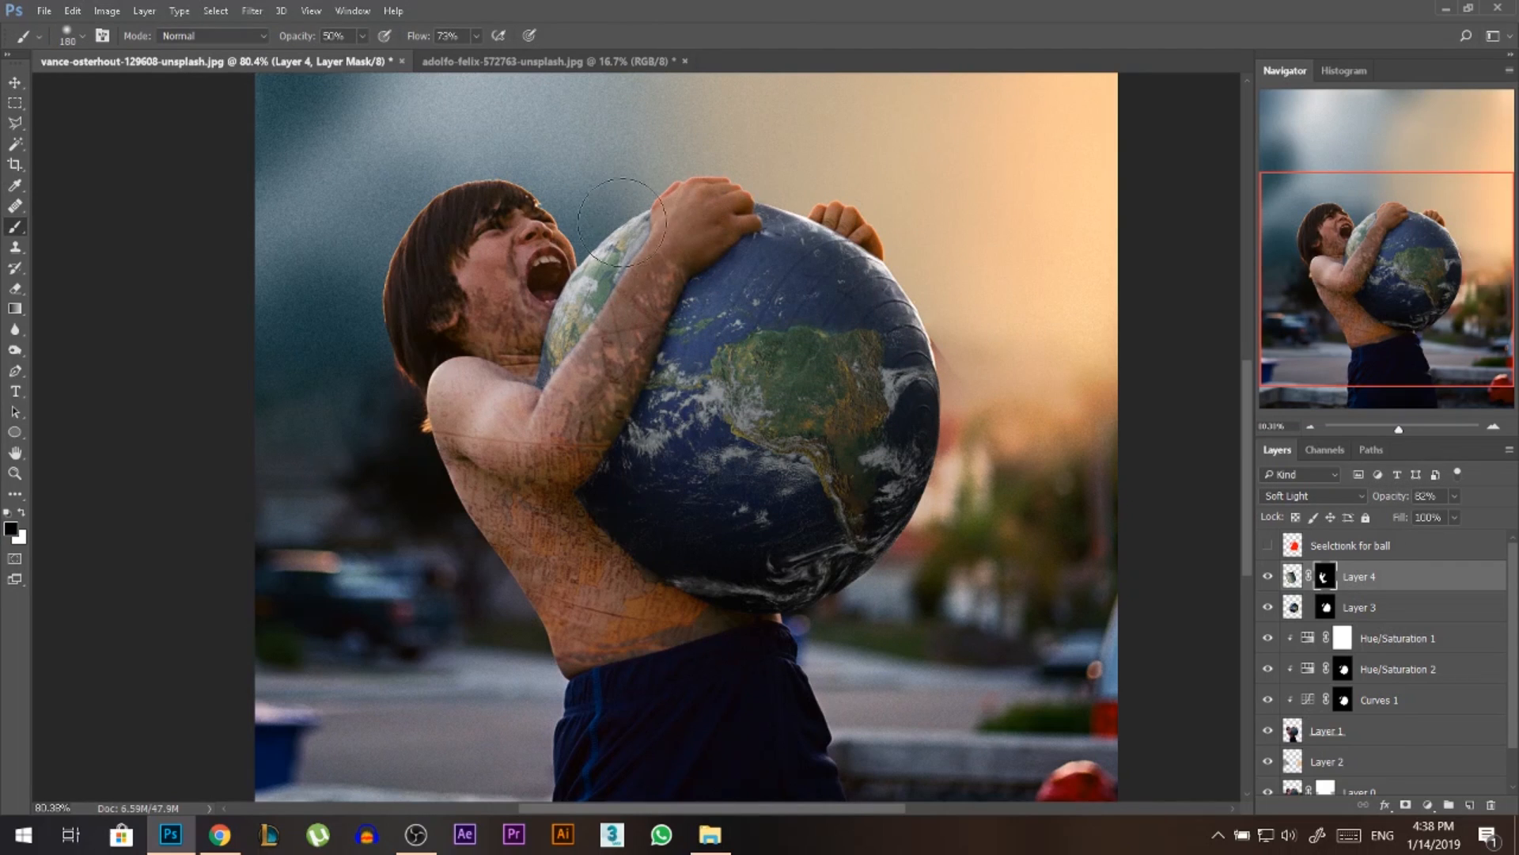
left_click_drag(649, 243, 615, 244)
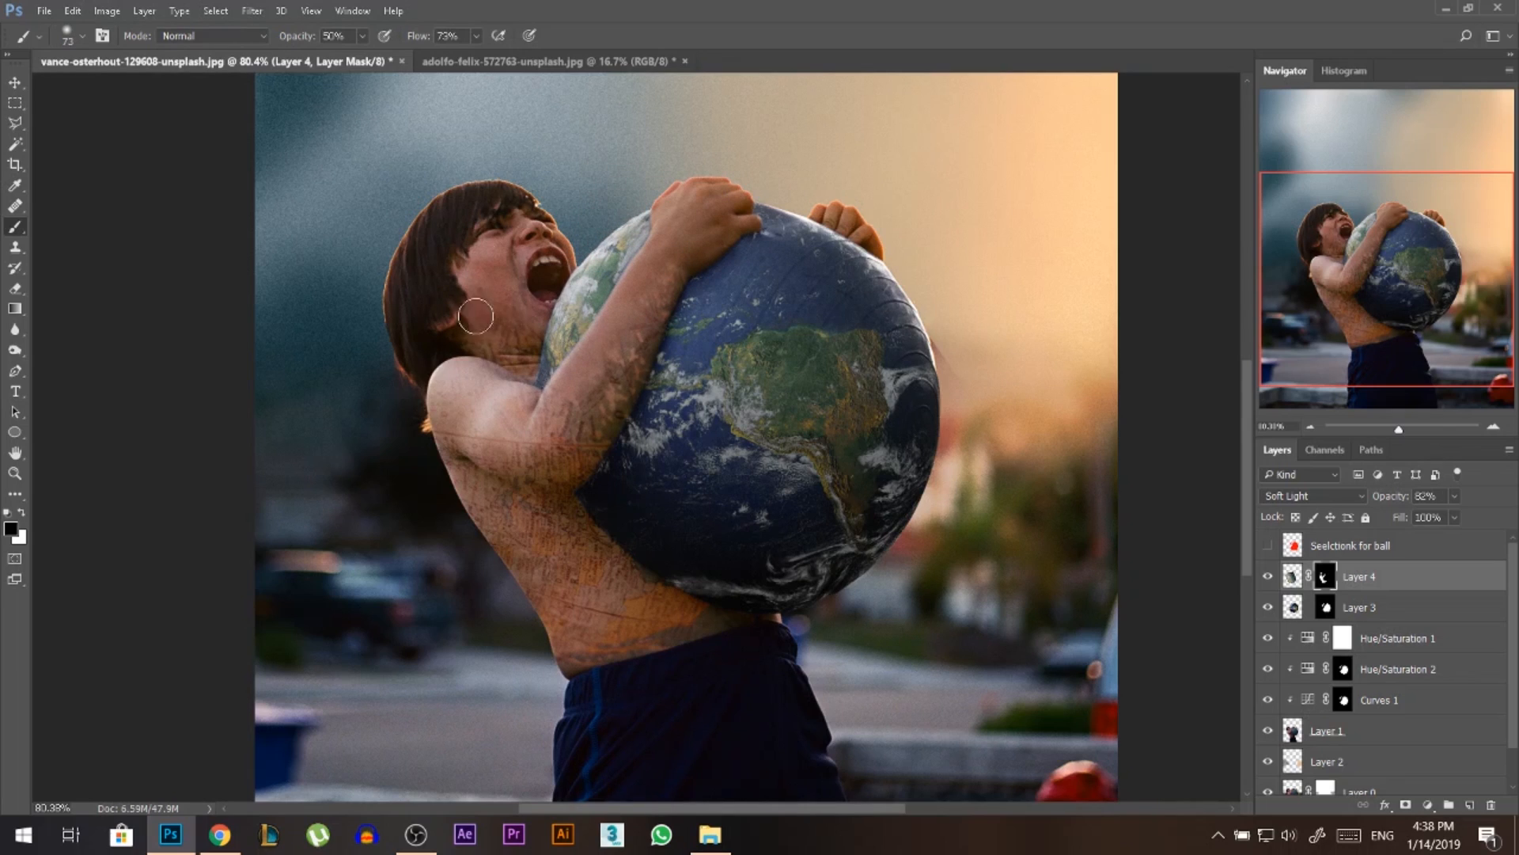
left_click_drag(476, 317, 550, 321)
scroll(739, 548, "down", 4)
left_click_drag(630, 634, 646, 633)
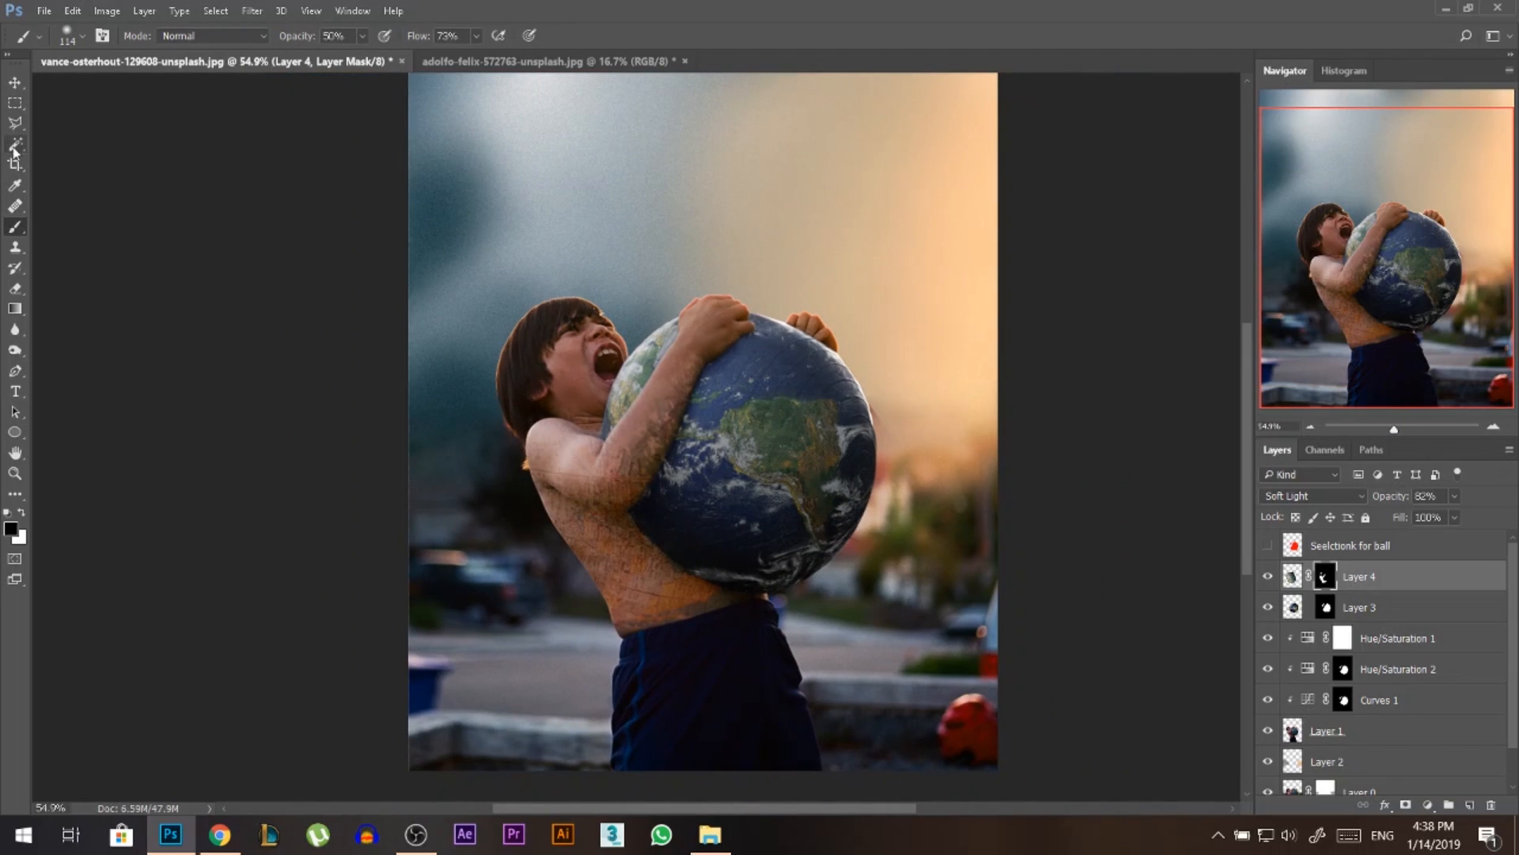
Compare the boy's skin with and without the globe texture by toggling Layer 4's visibility.
left_click(14, 82)
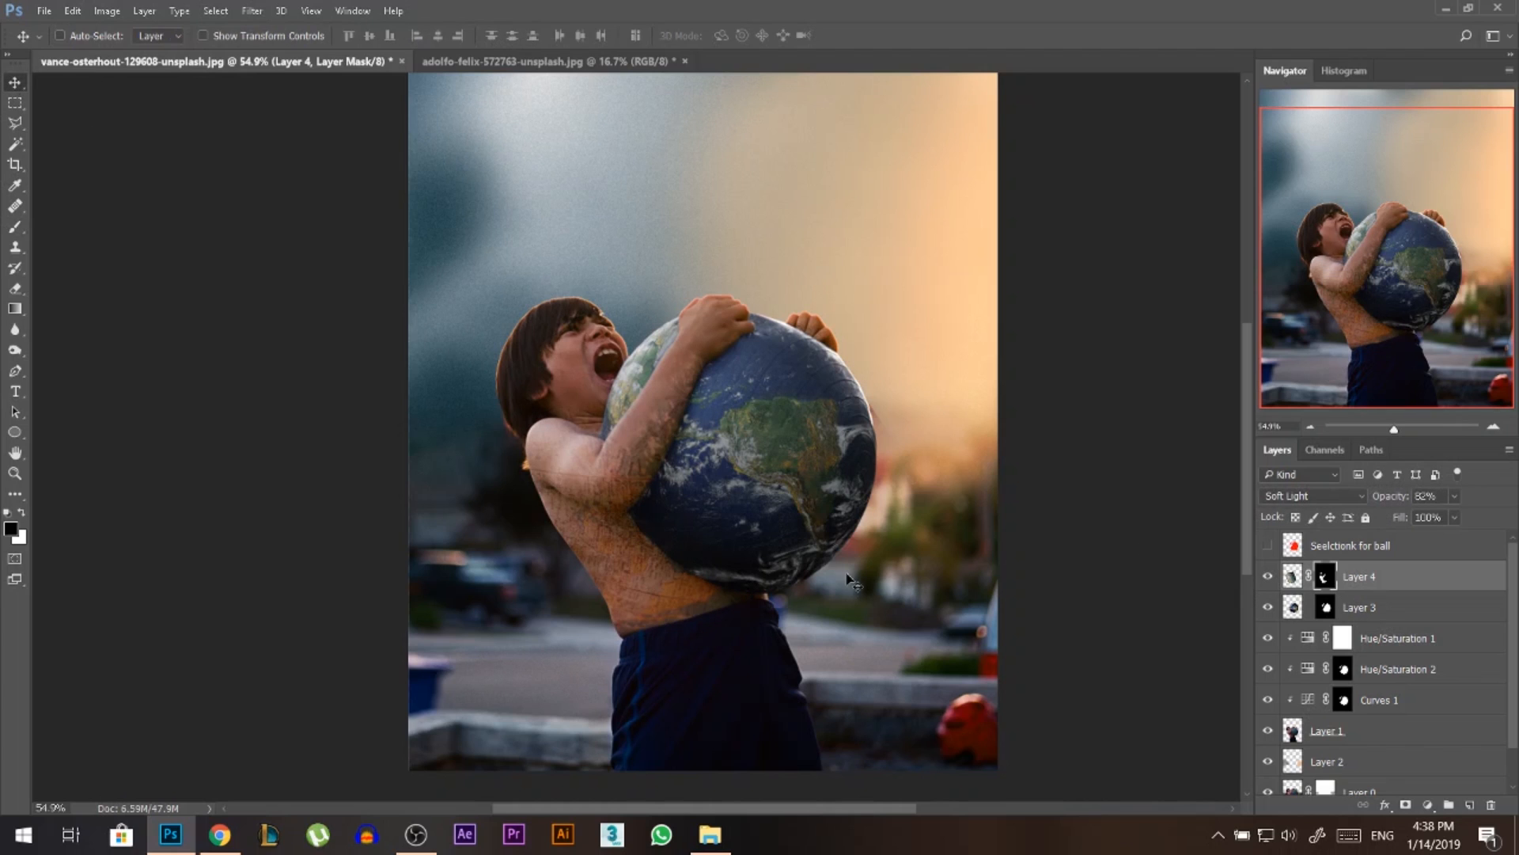
key("b")
scroll(582, 338, "up", 7)
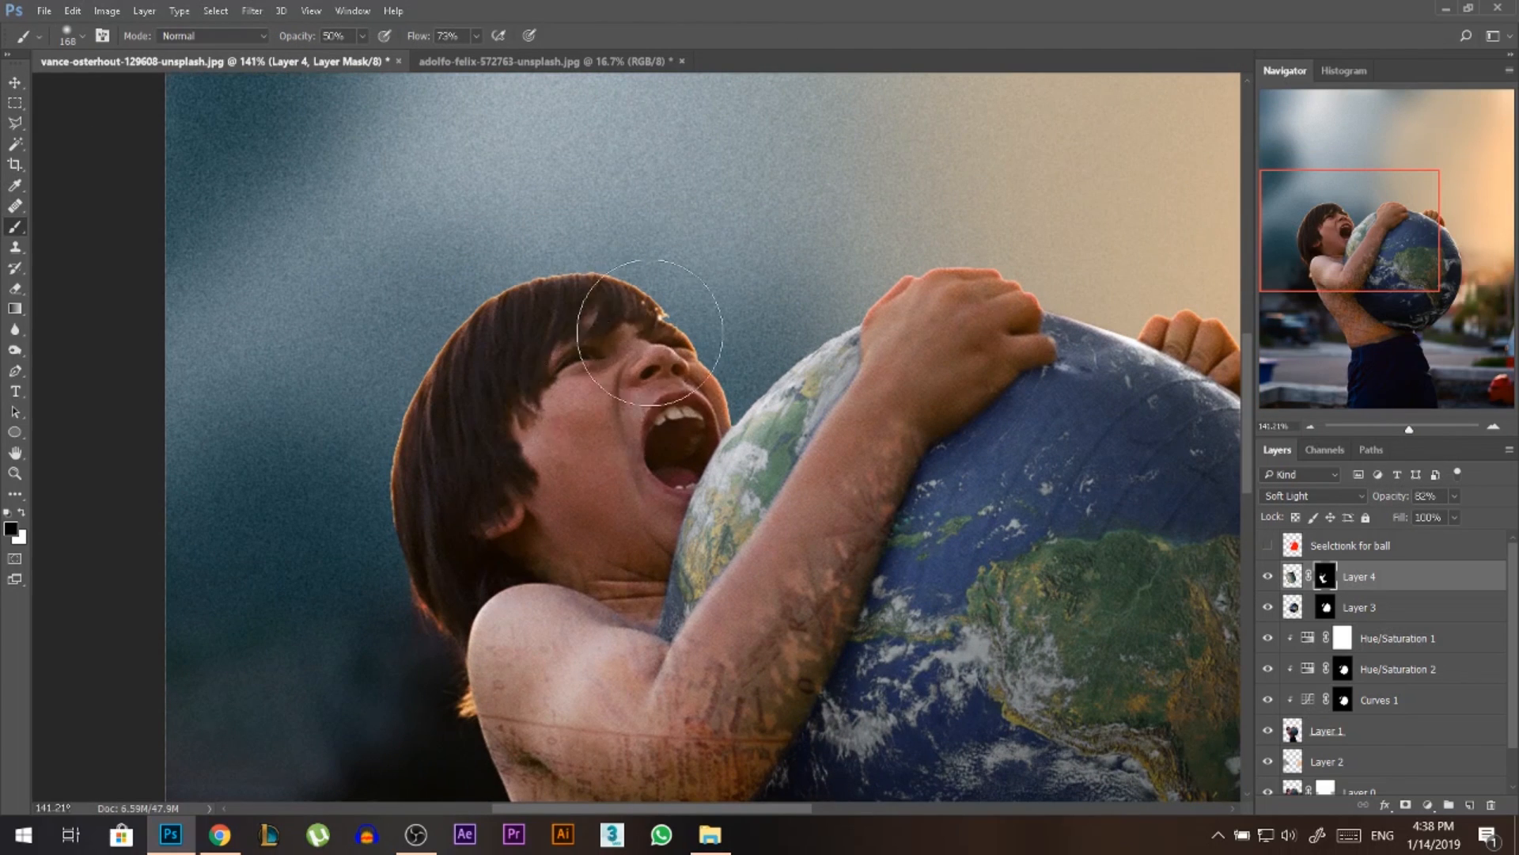
scroll(577, 285, "down", 2)
scroll(577, 285, "down", 3)
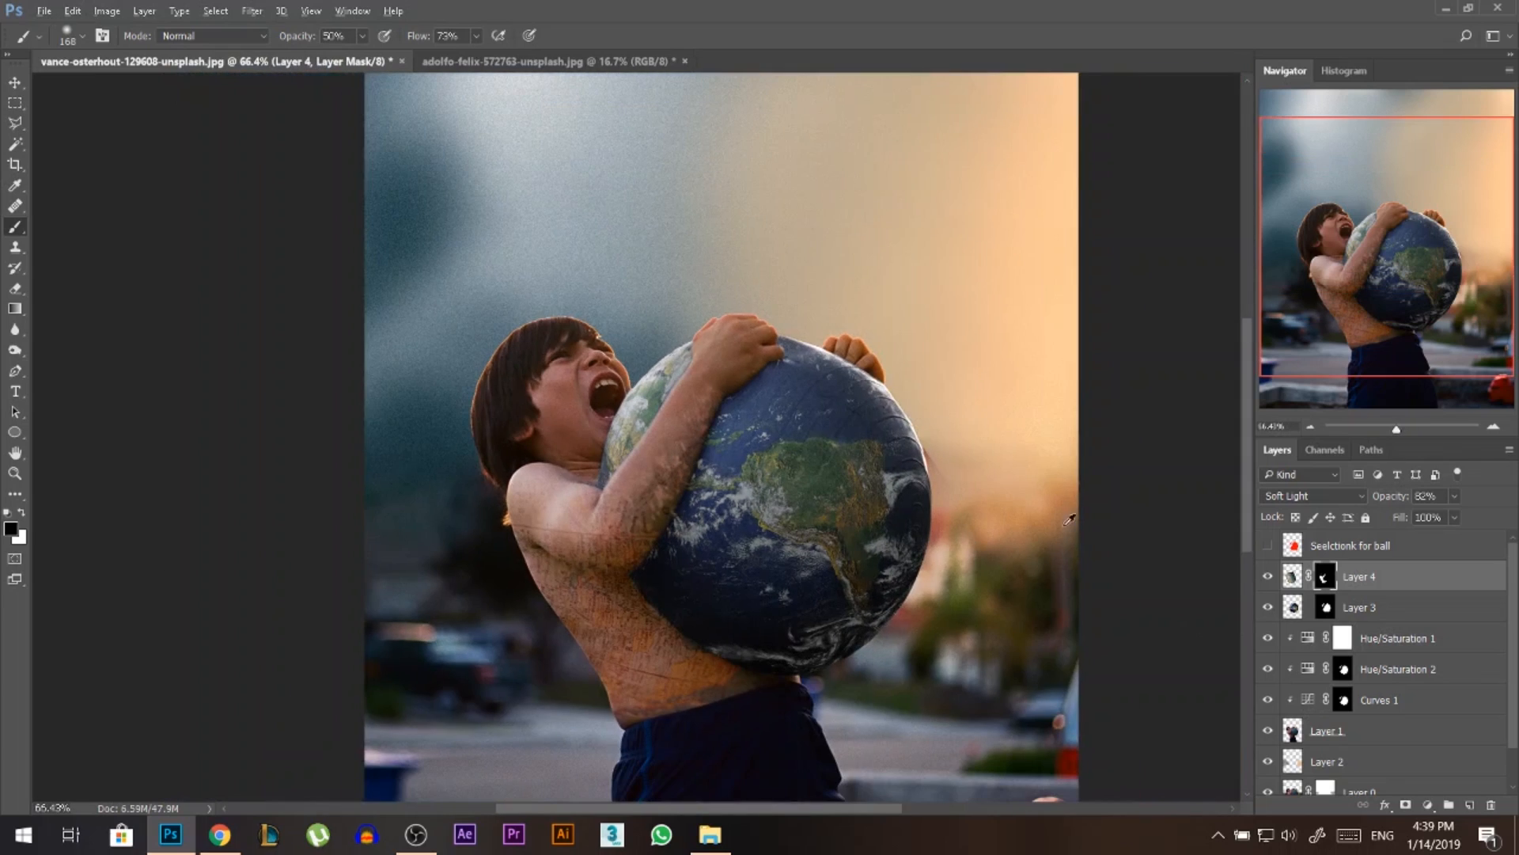
left_click(1269, 580)
left_click(1270, 580)
left_click(1269, 580)
left_click(1269, 580)
left_click(1268, 581)
left_click(1267, 581)
key("v")
scroll(674, 514, "down", 2)
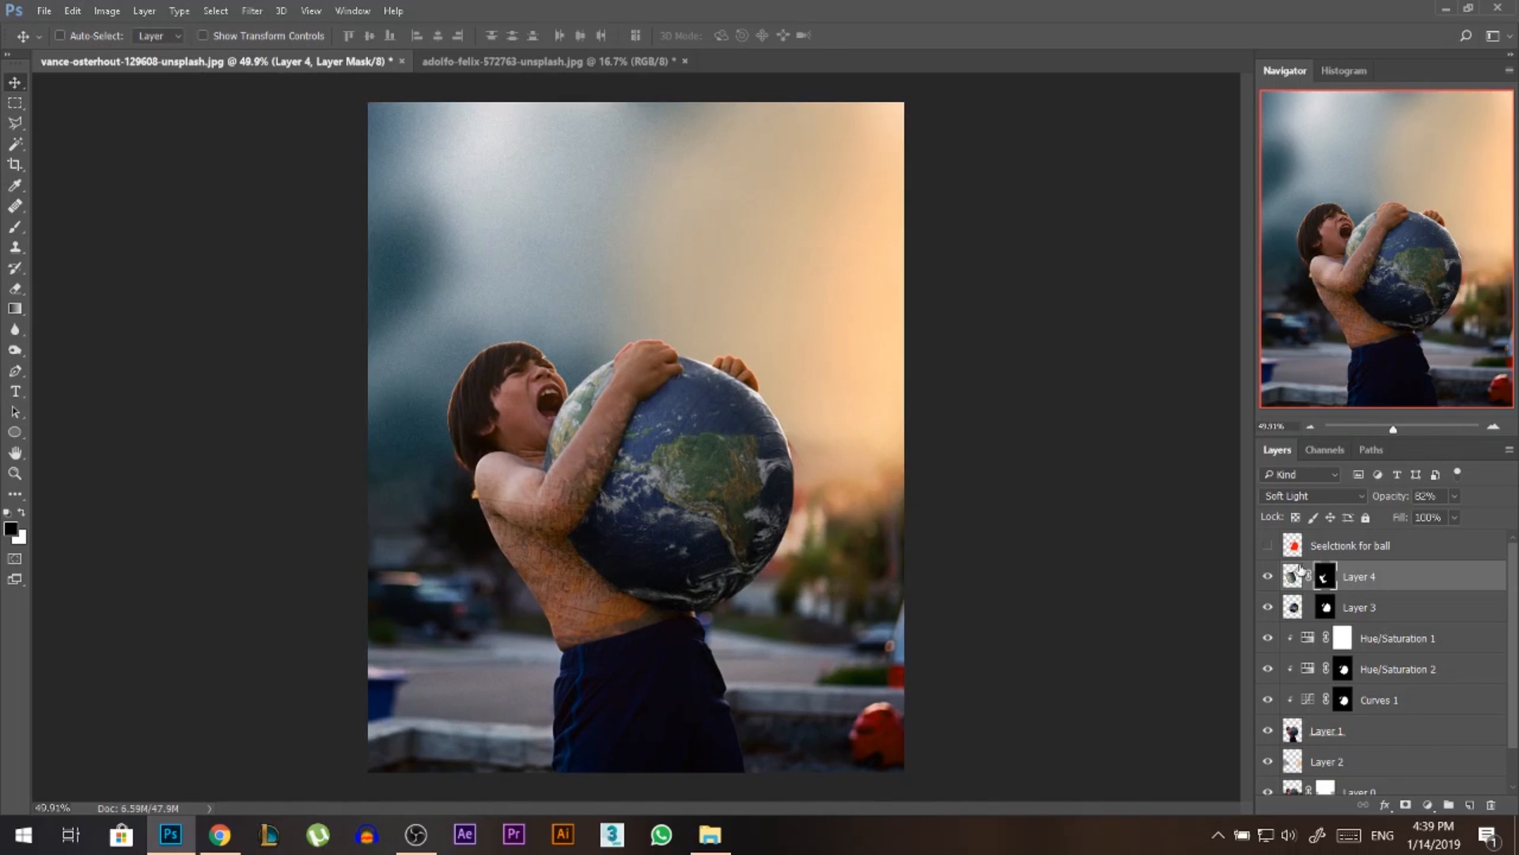
Add a new layer above Layer 4 and set the foreground colour to dark teal #093335.
left_click(1470, 806)
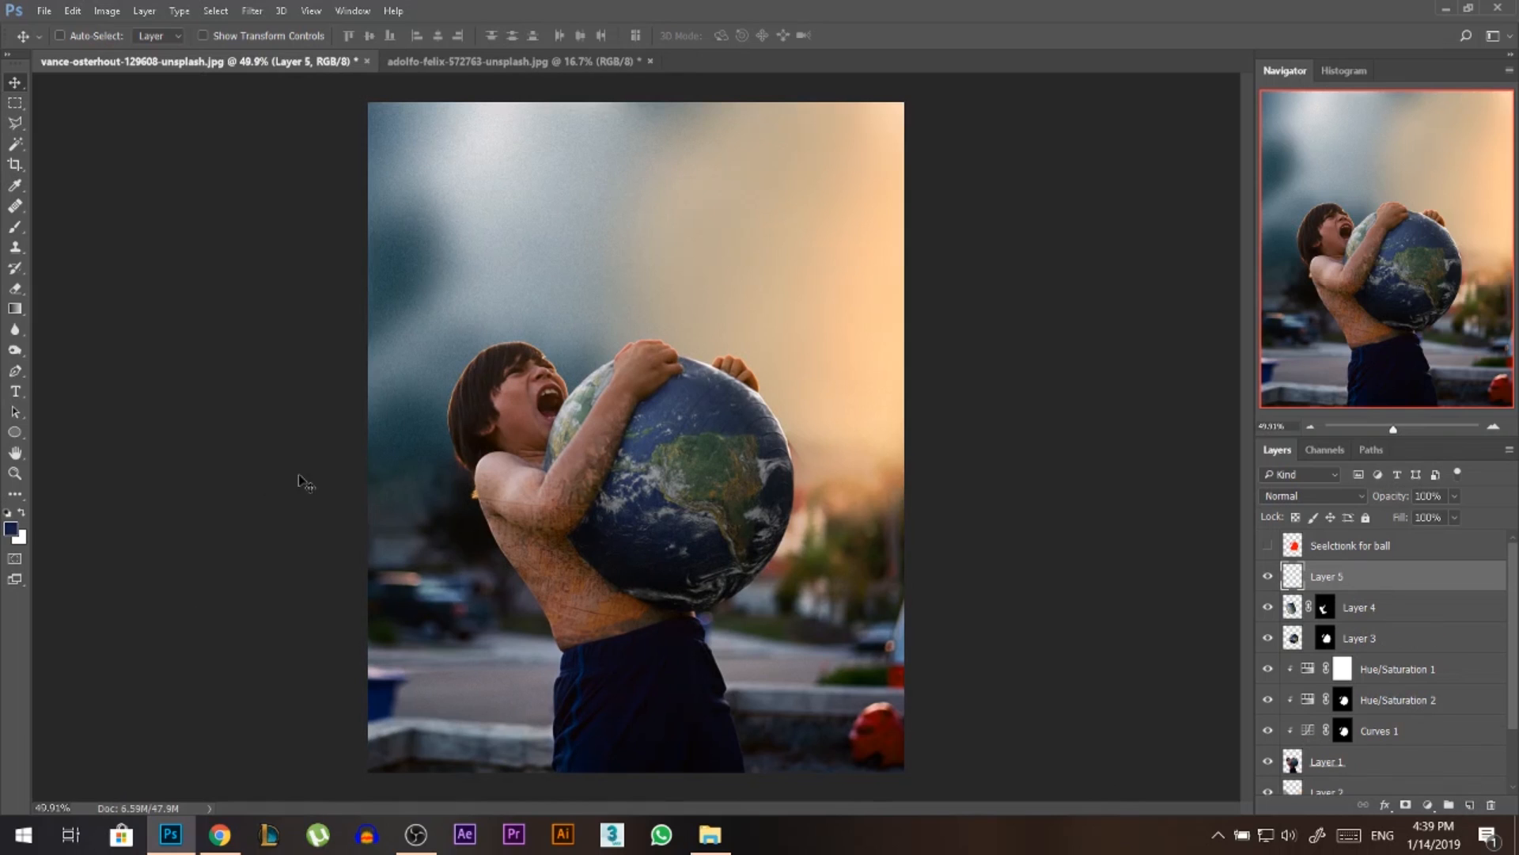
left_click(14, 228)
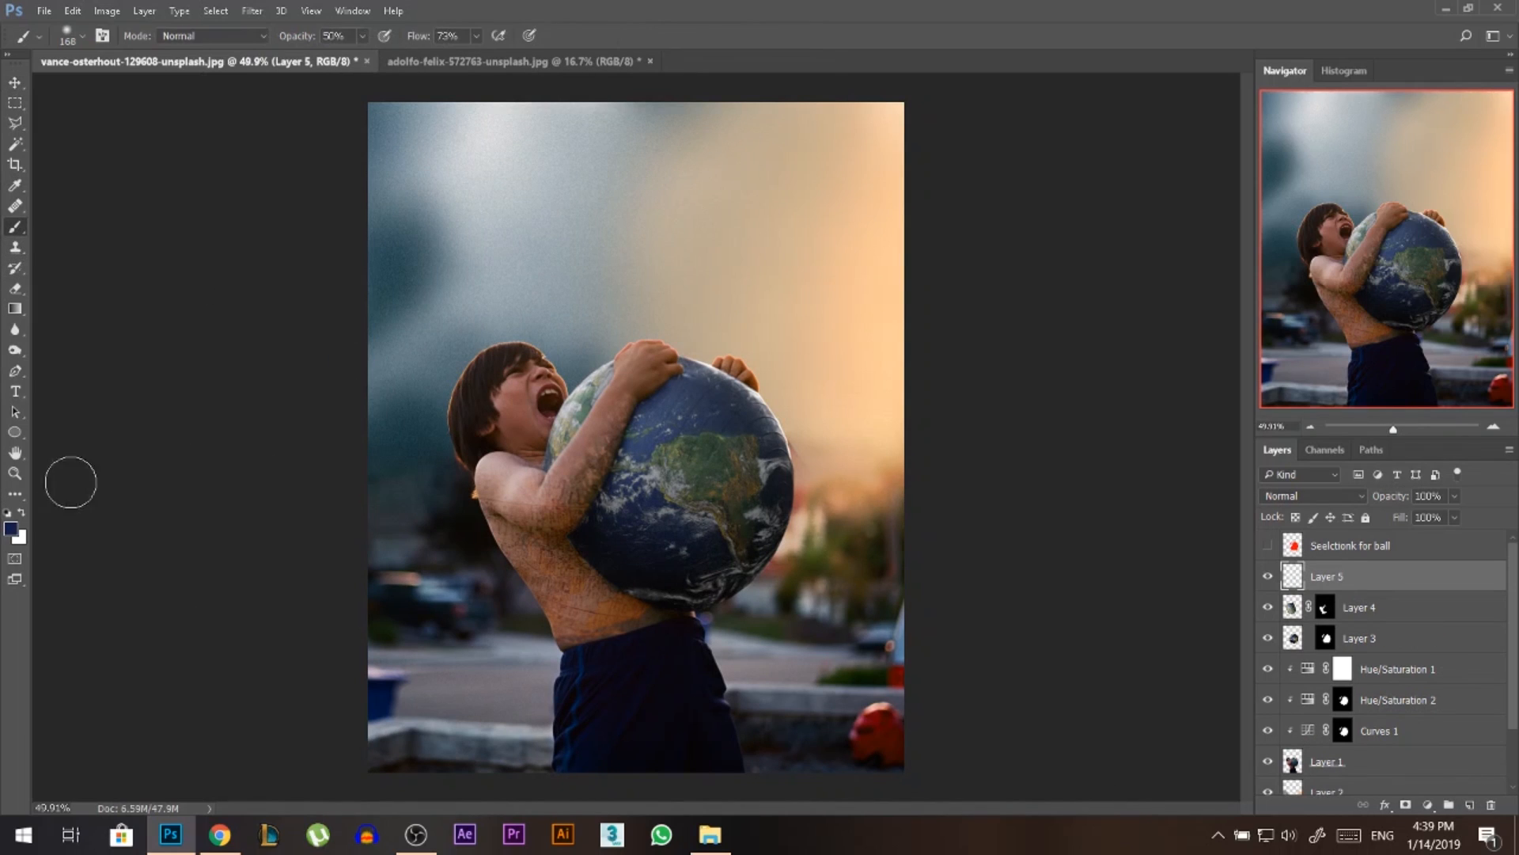
left_click(10, 528)
type("093335")
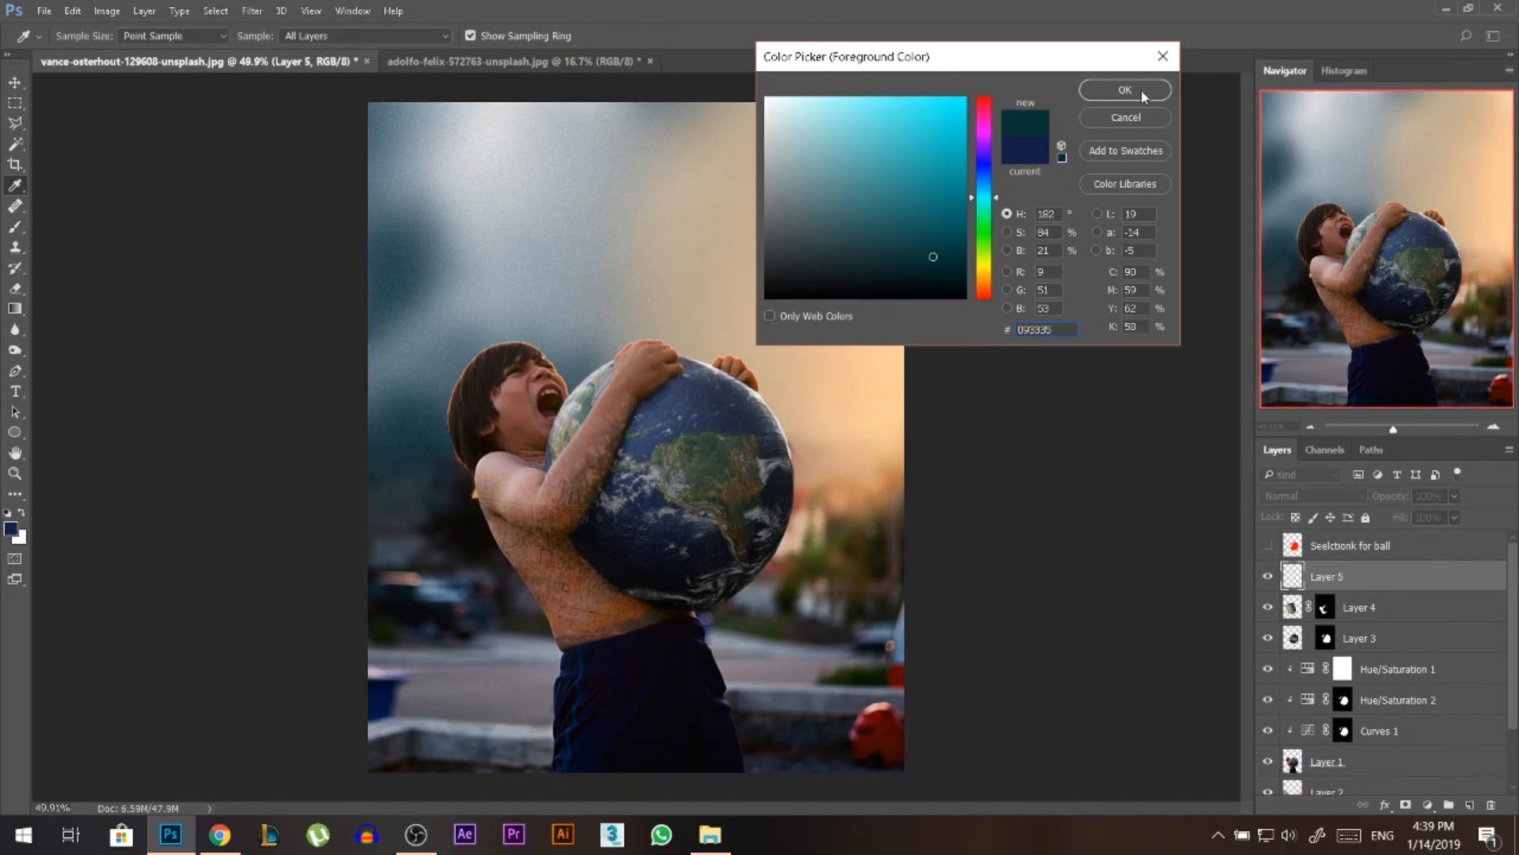
left_click(1124, 90)
Draw several short teal-to-transparent linear gradients at 29% opacity from the image's lower-left corner inward on Layer 5, undoing the first full-width one.
left_click(14, 309)
scroll(709, 274, "down", 1)
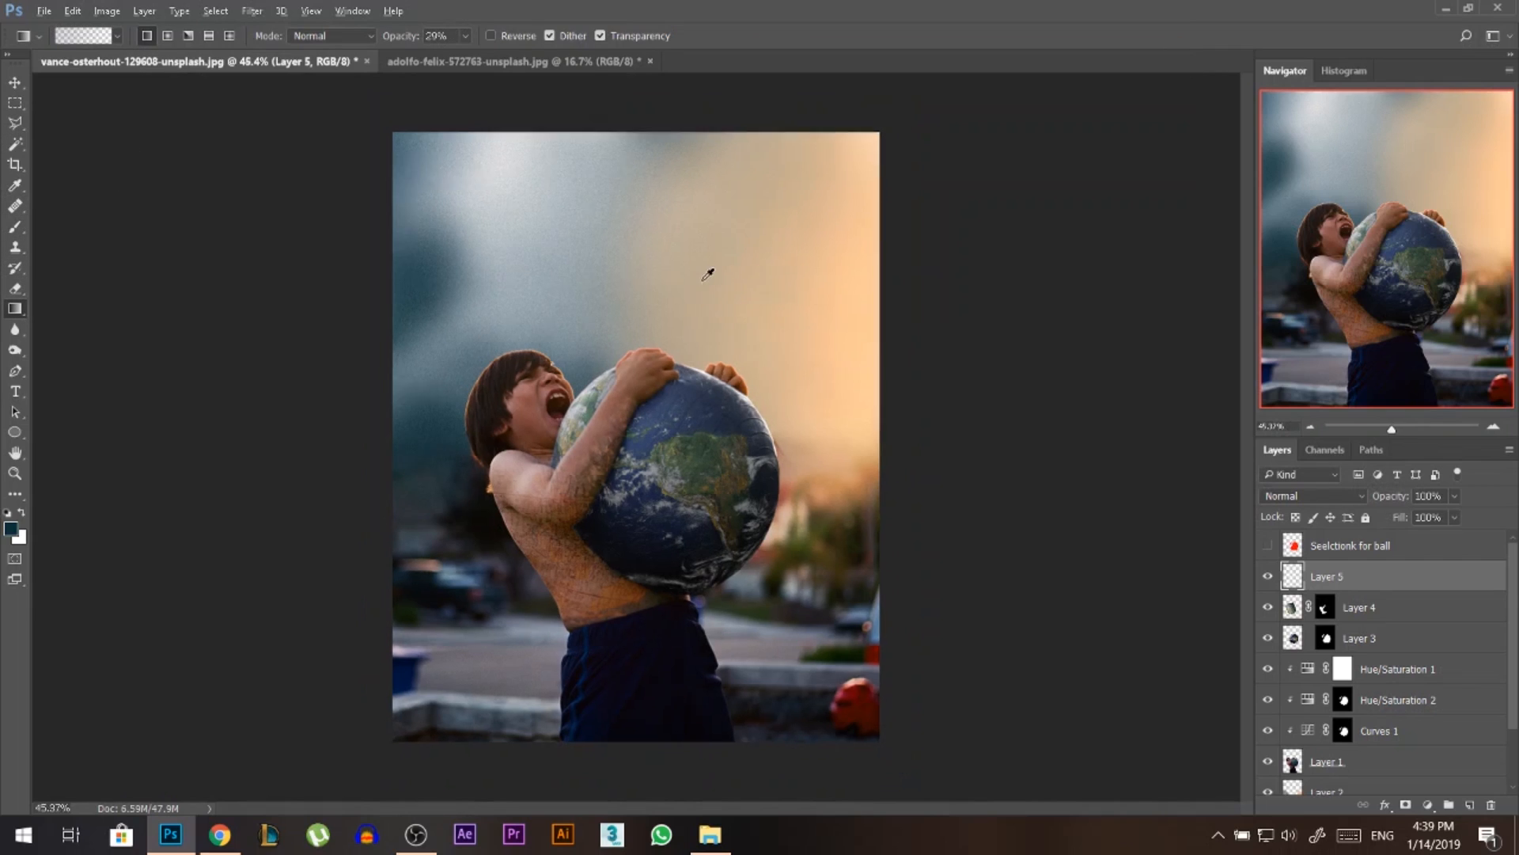
scroll(708, 273, "down", 1)
left_click_drag(391, 685, 931, 215)
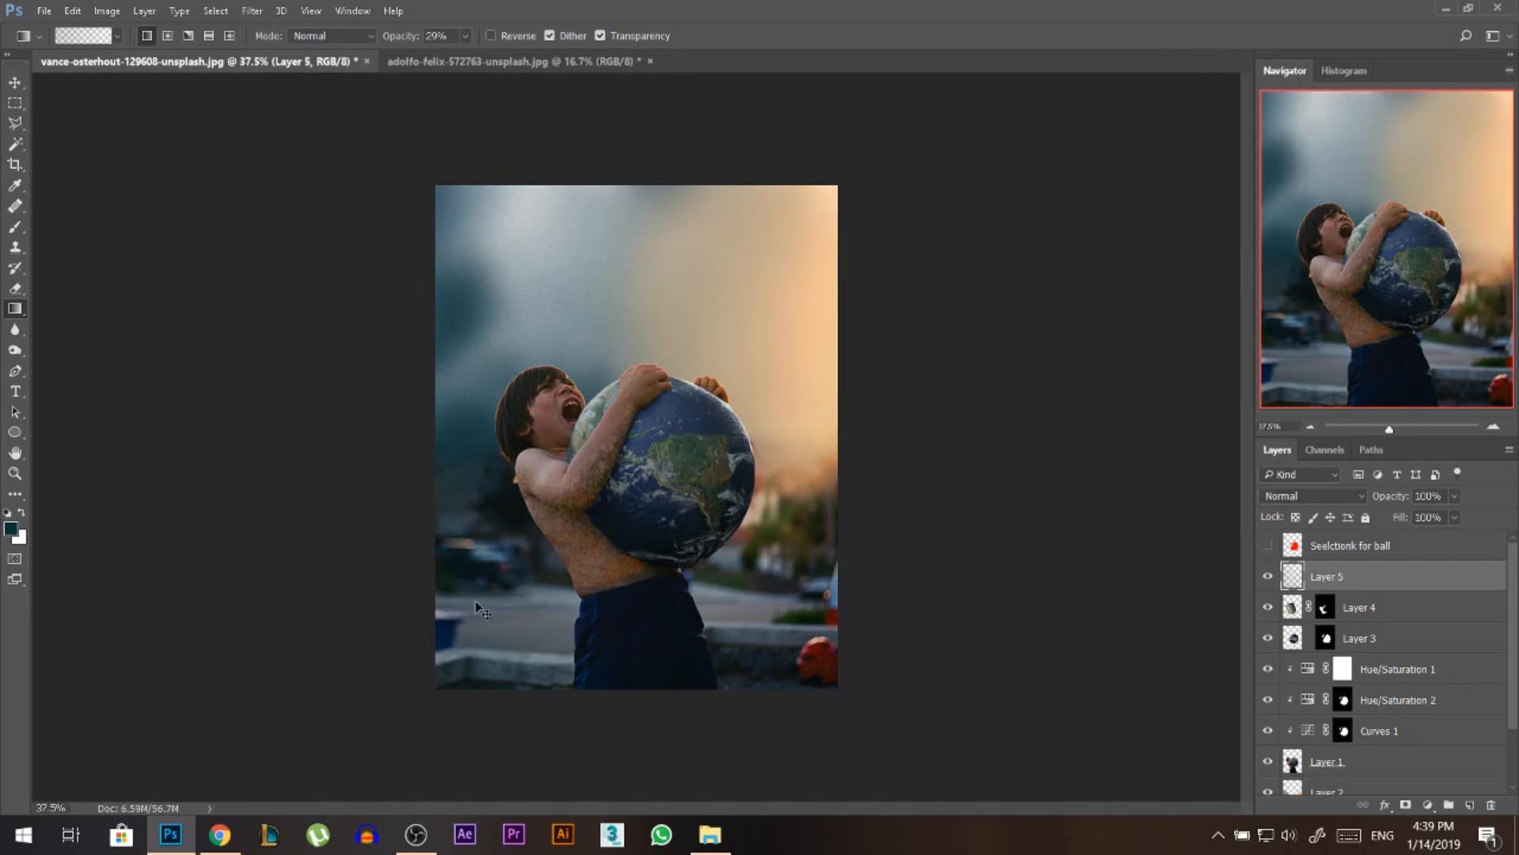
key("ctrl+z")
left_click_drag(412, 674, 566, 550)
left_click_drag(387, 717, 598, 503)
left_click_drag(369, 683, 630, 428)
left_click_drag(369, 584, 554, 459)
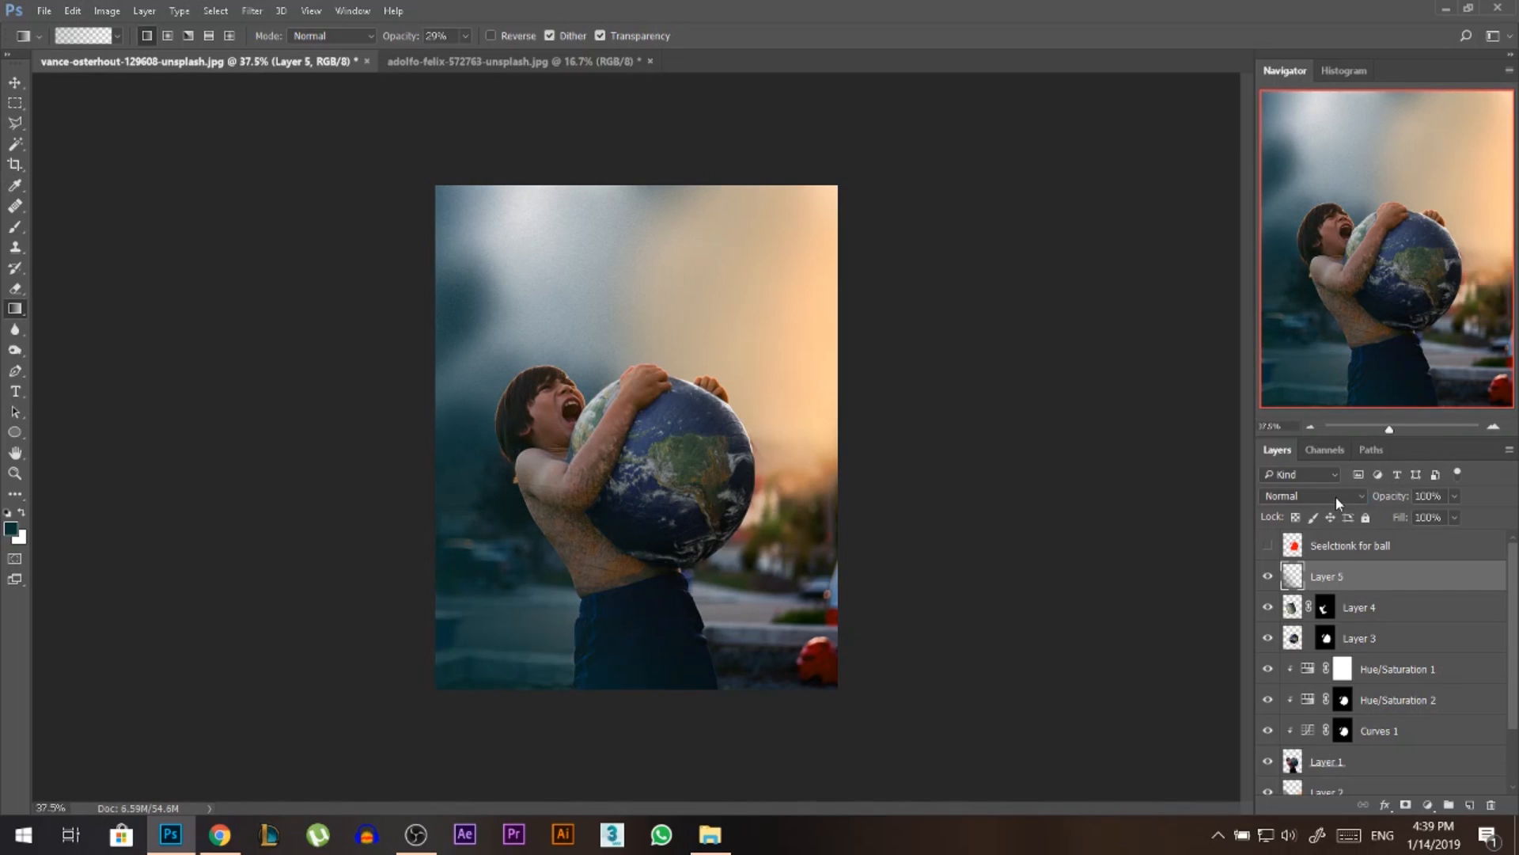
Set Layer 5's blend mode to Multiply and its opacity to 80%.
left_click(1336, 497)
left_click(1313, 164)
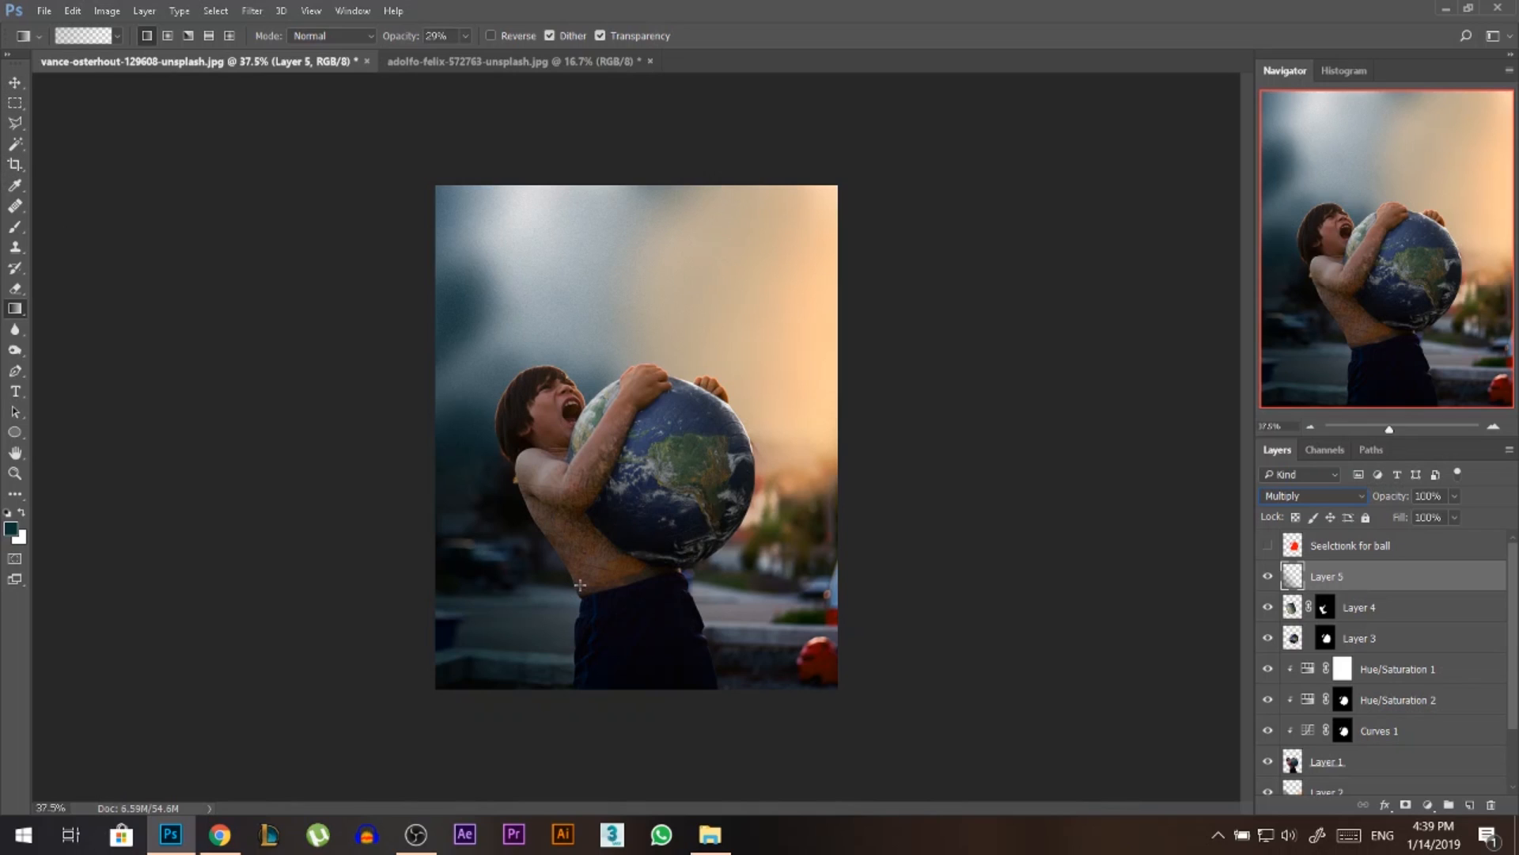
left_click_drag(1401, 499, 1399, 499)
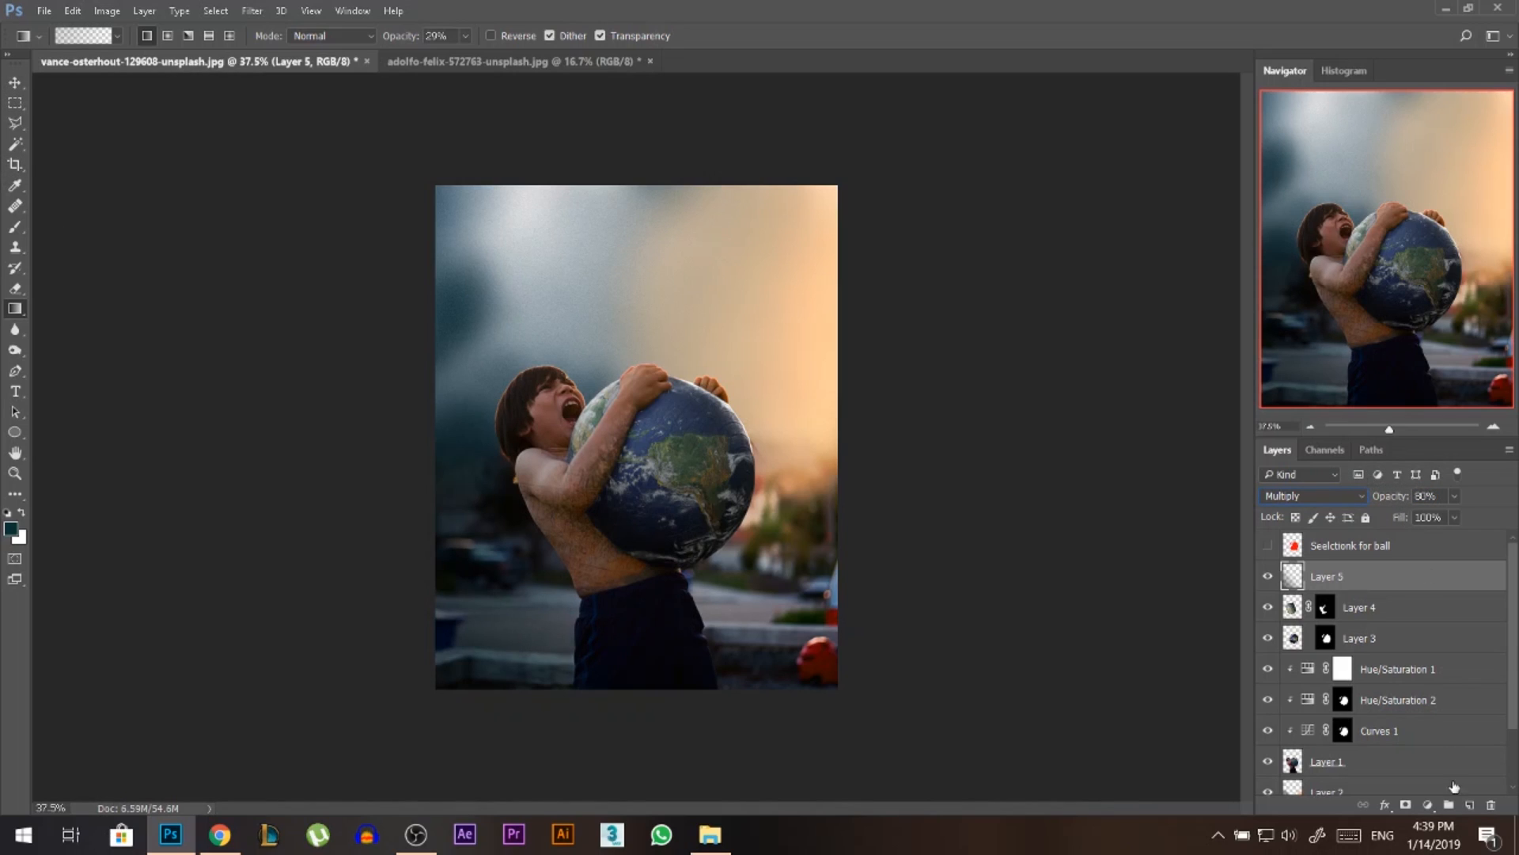
Change the background colour from white to a light orange.
left_click(19, 537)
left_click_drag(983, 296, 983, 284)
left_click(933, 117)
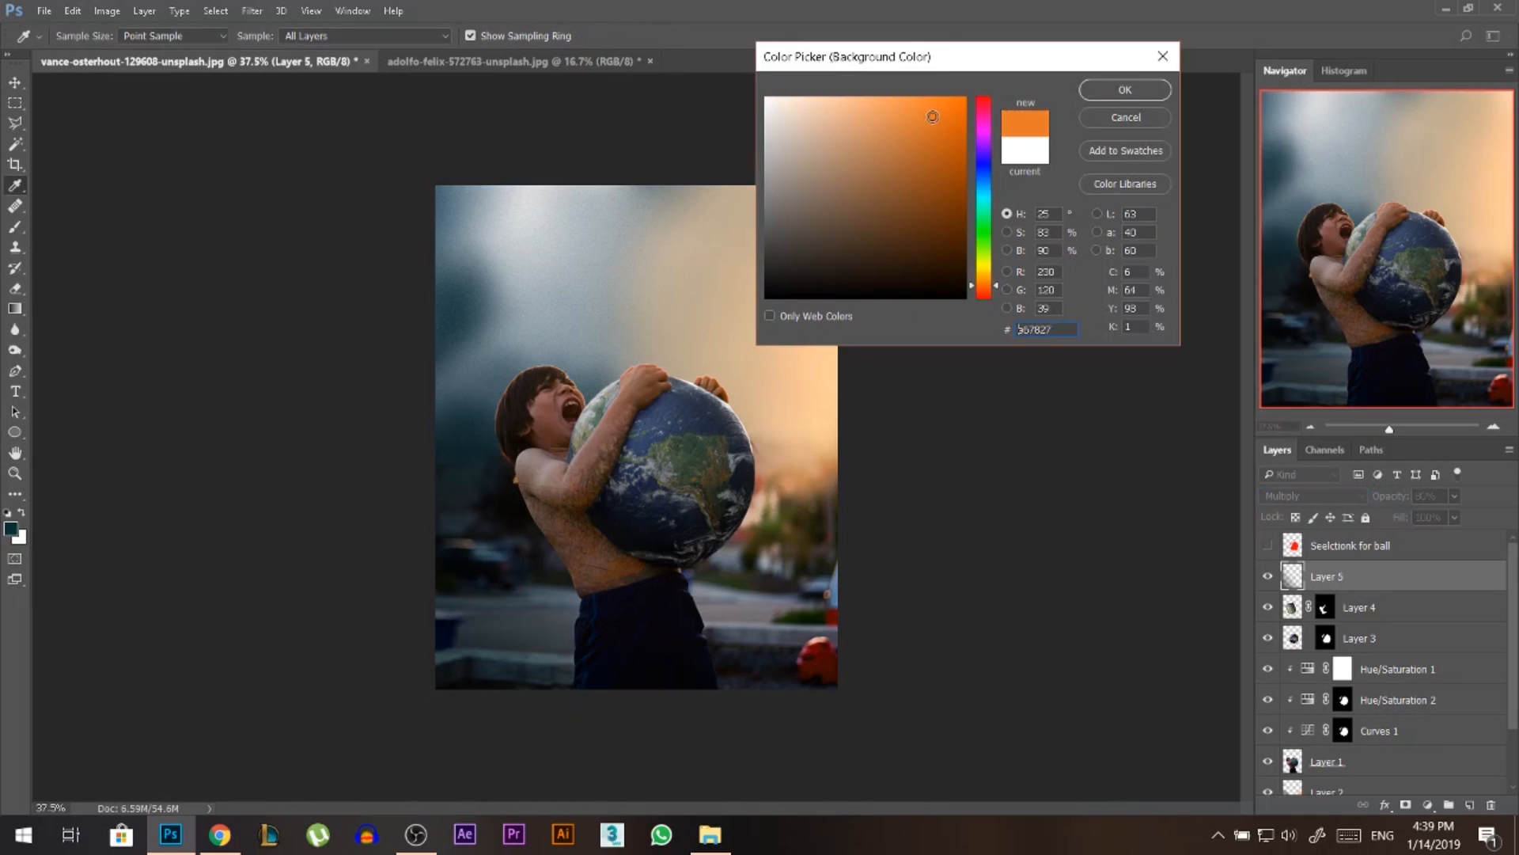
left_click_drag(933, 117, 906, 100)
left_click(1114, 97)
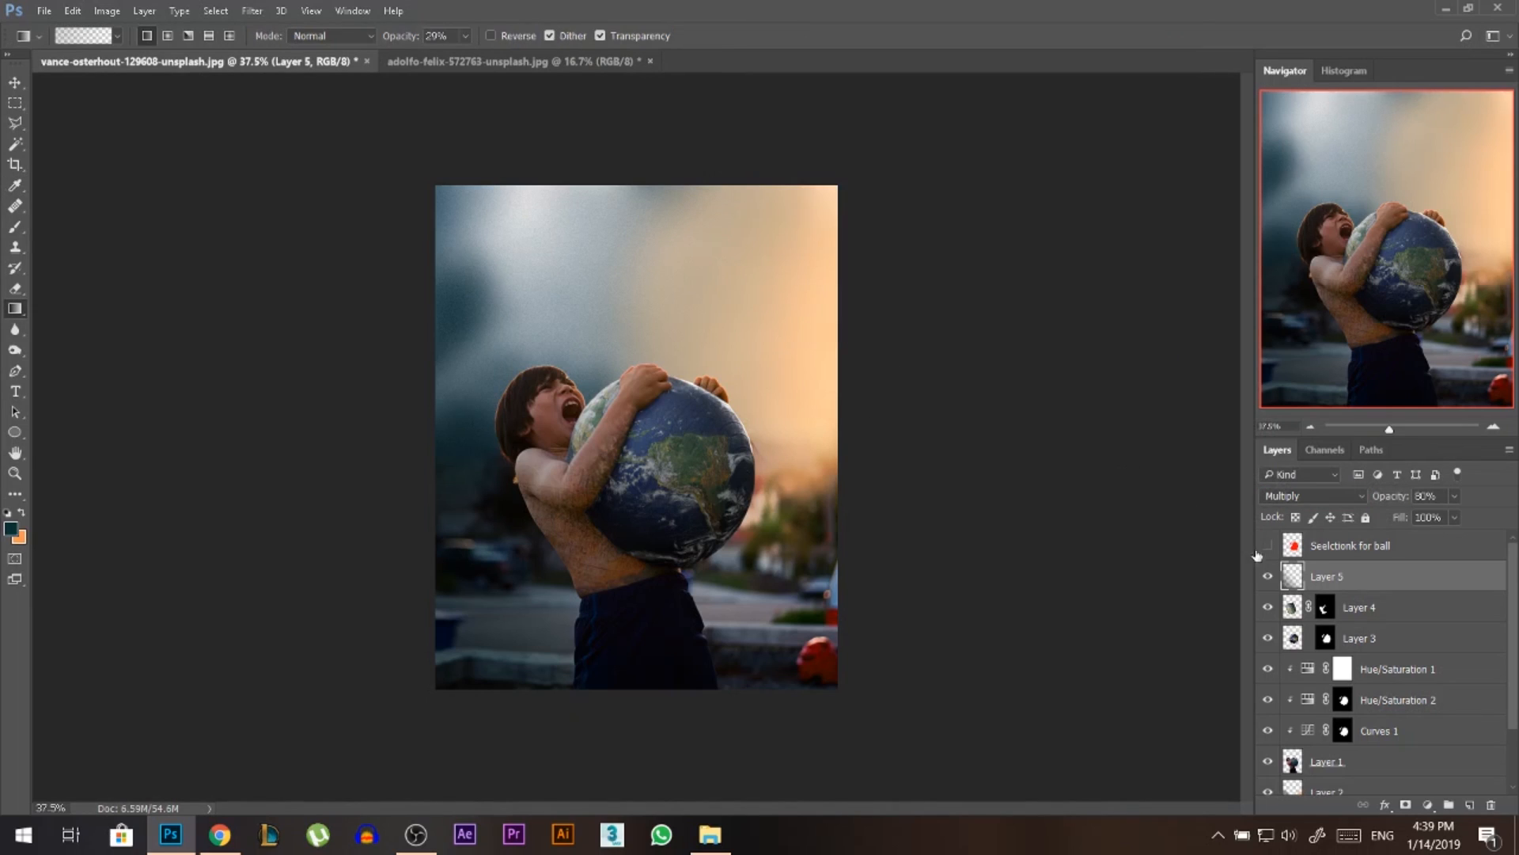
Add a new layer and draw an orange-to-transparent gradient from the image's upper-right side inward, undoing the first attempt made in teal.
left_click(1469, 805)
left_click_drag(871, 239, 617, 497)
key("ctrl+z")
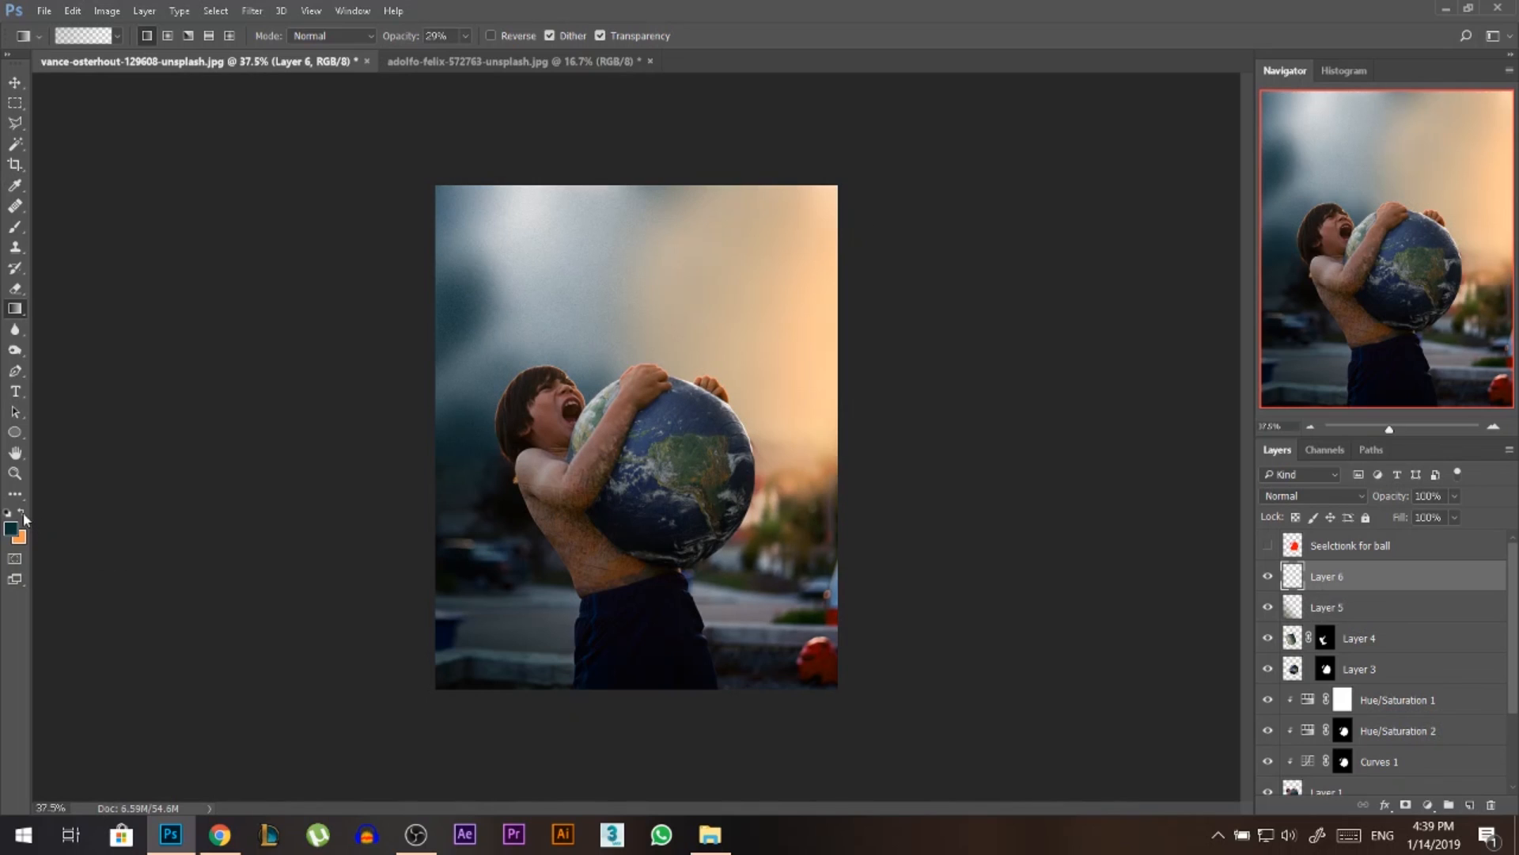
left_click_drag(936, 279, 736, 407)
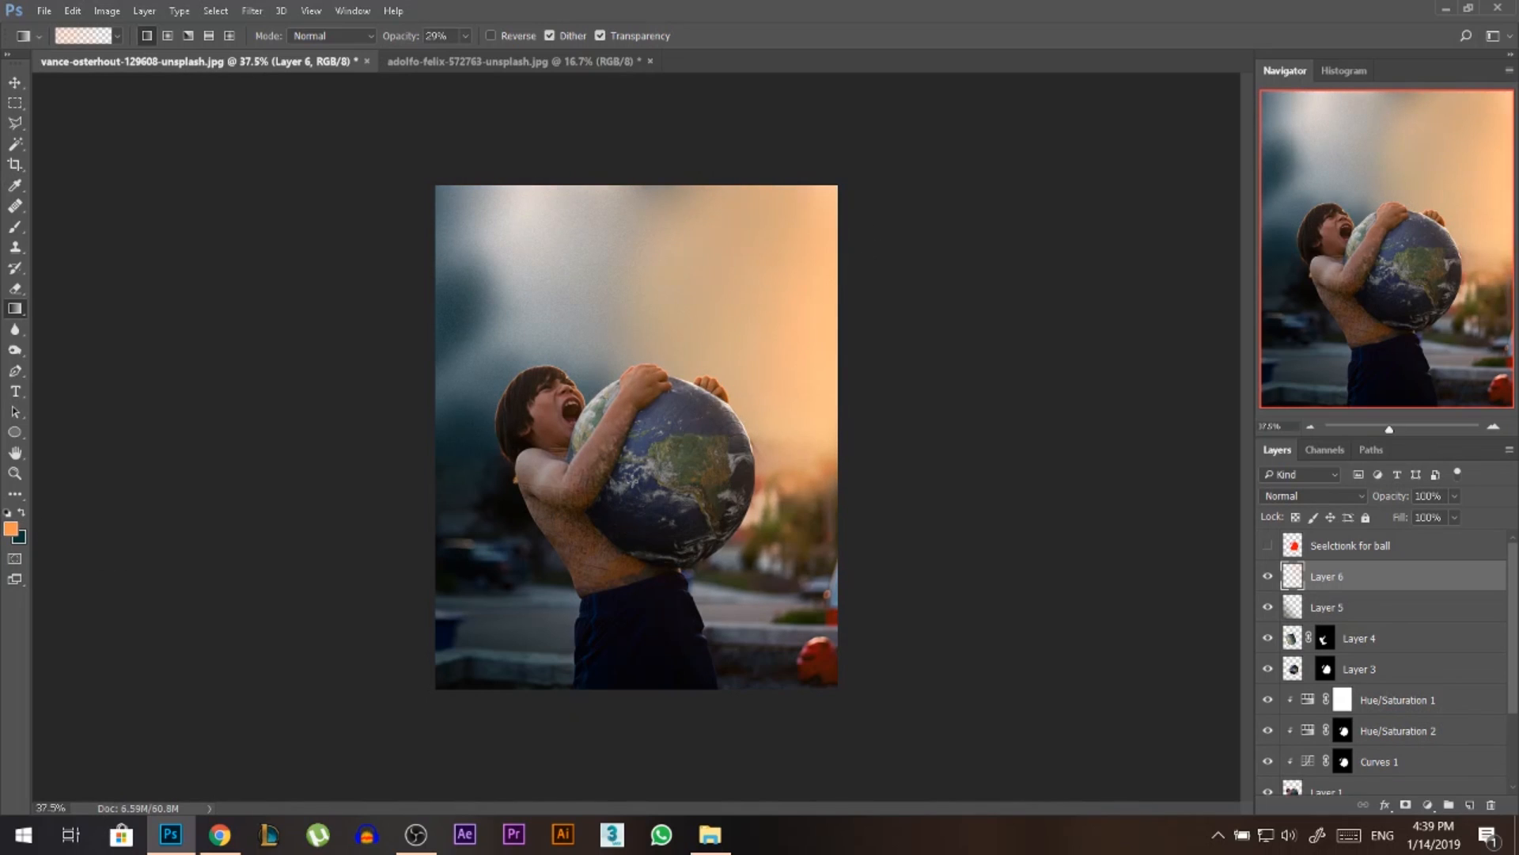
Set Layer 6's blend mode to Overlay and toggle the visibility of Layers 6 and 5 to compare the lighting.
left_click(1310, 497)
left_click(1294, 292)
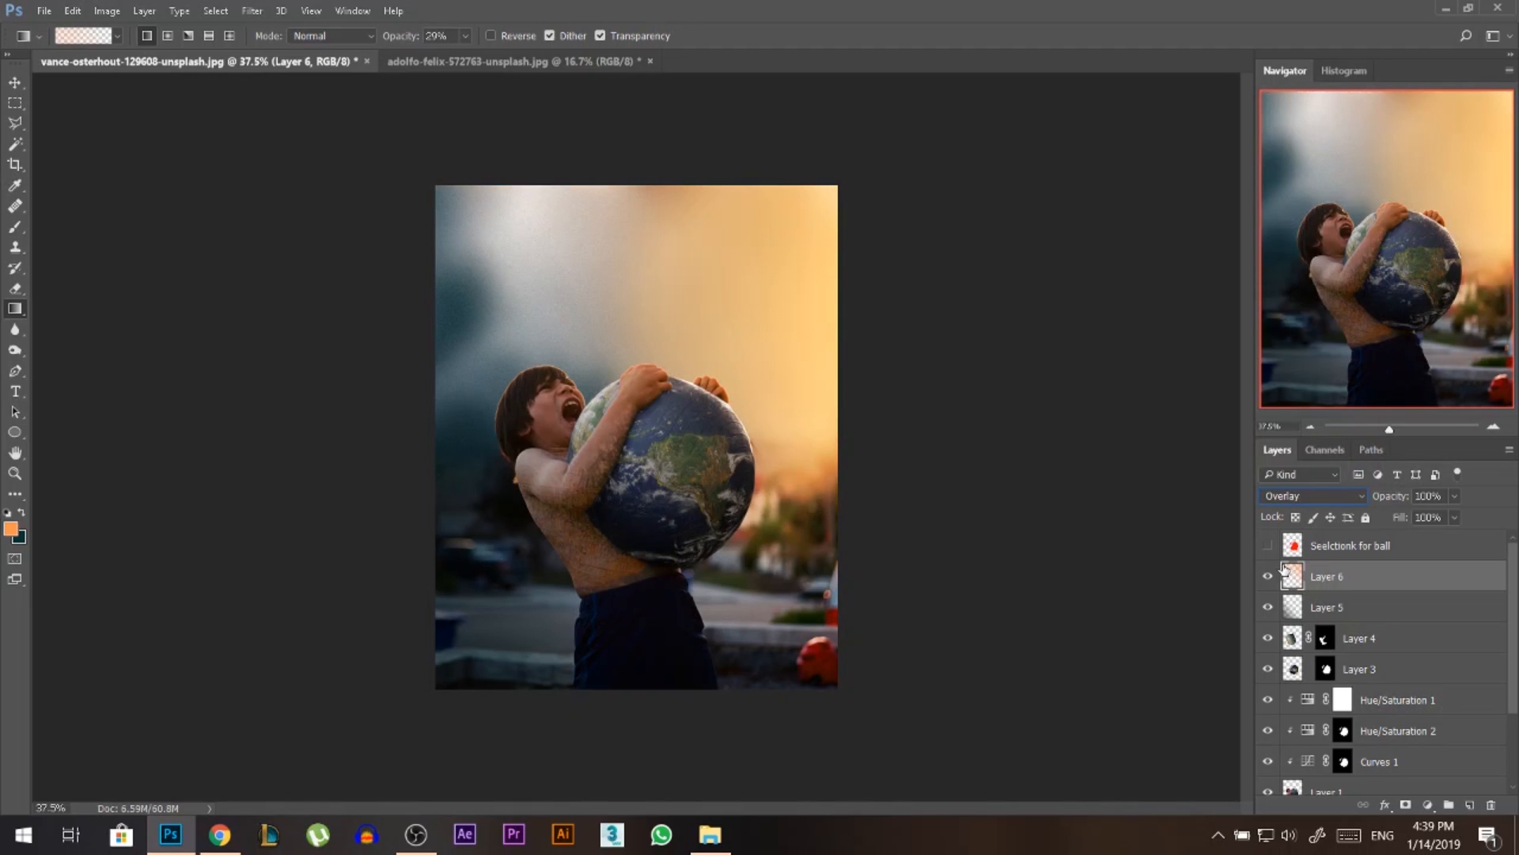
left_click_drag(1268, 576, 1267, 607)
key("v")
key("alt+v")
left_click(22, 90)
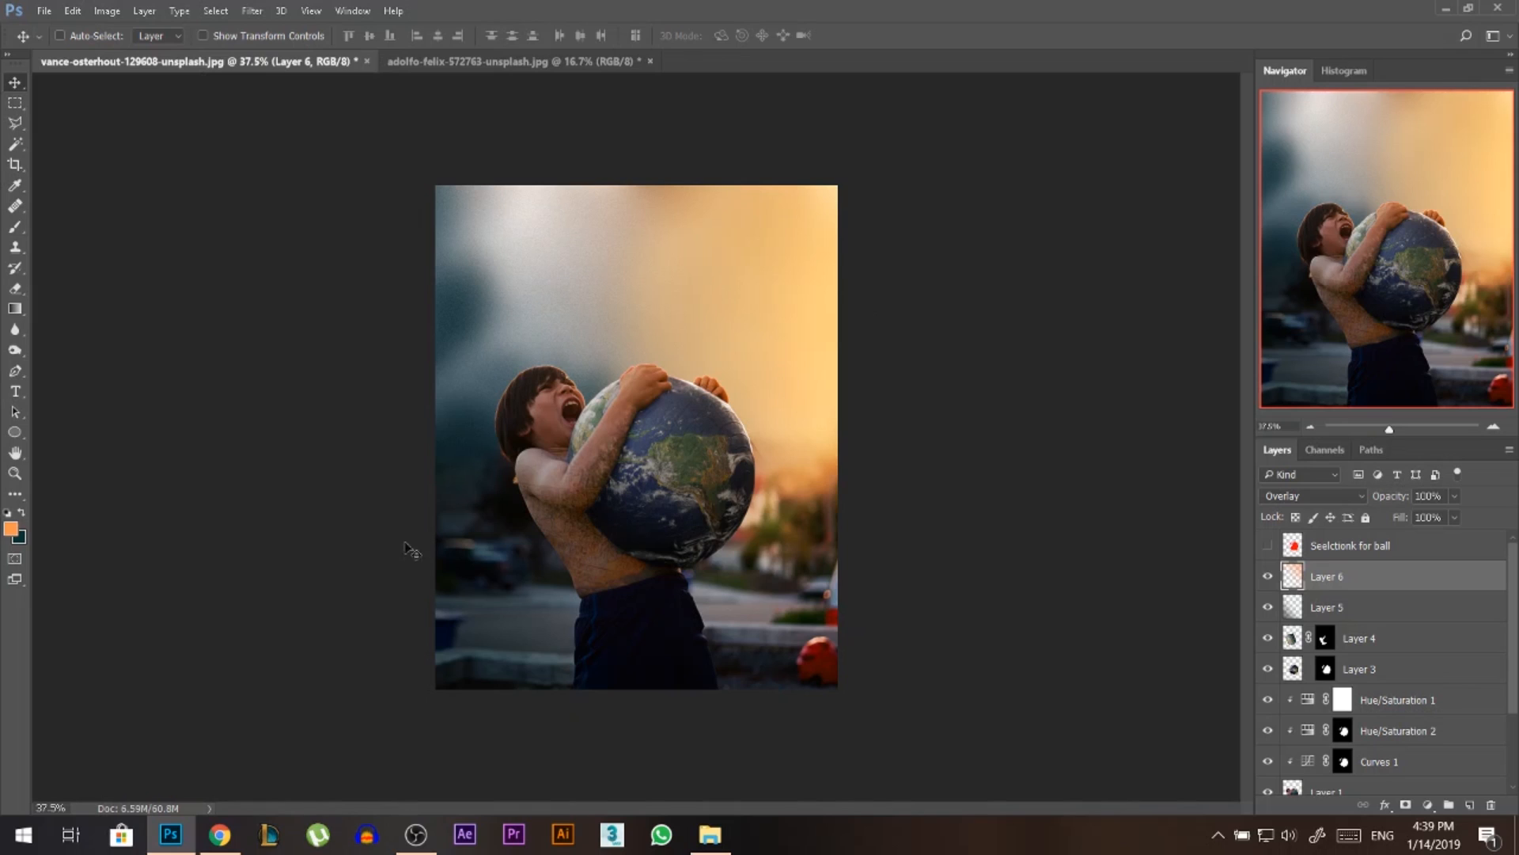
scroll(621, 434, "up", 2)
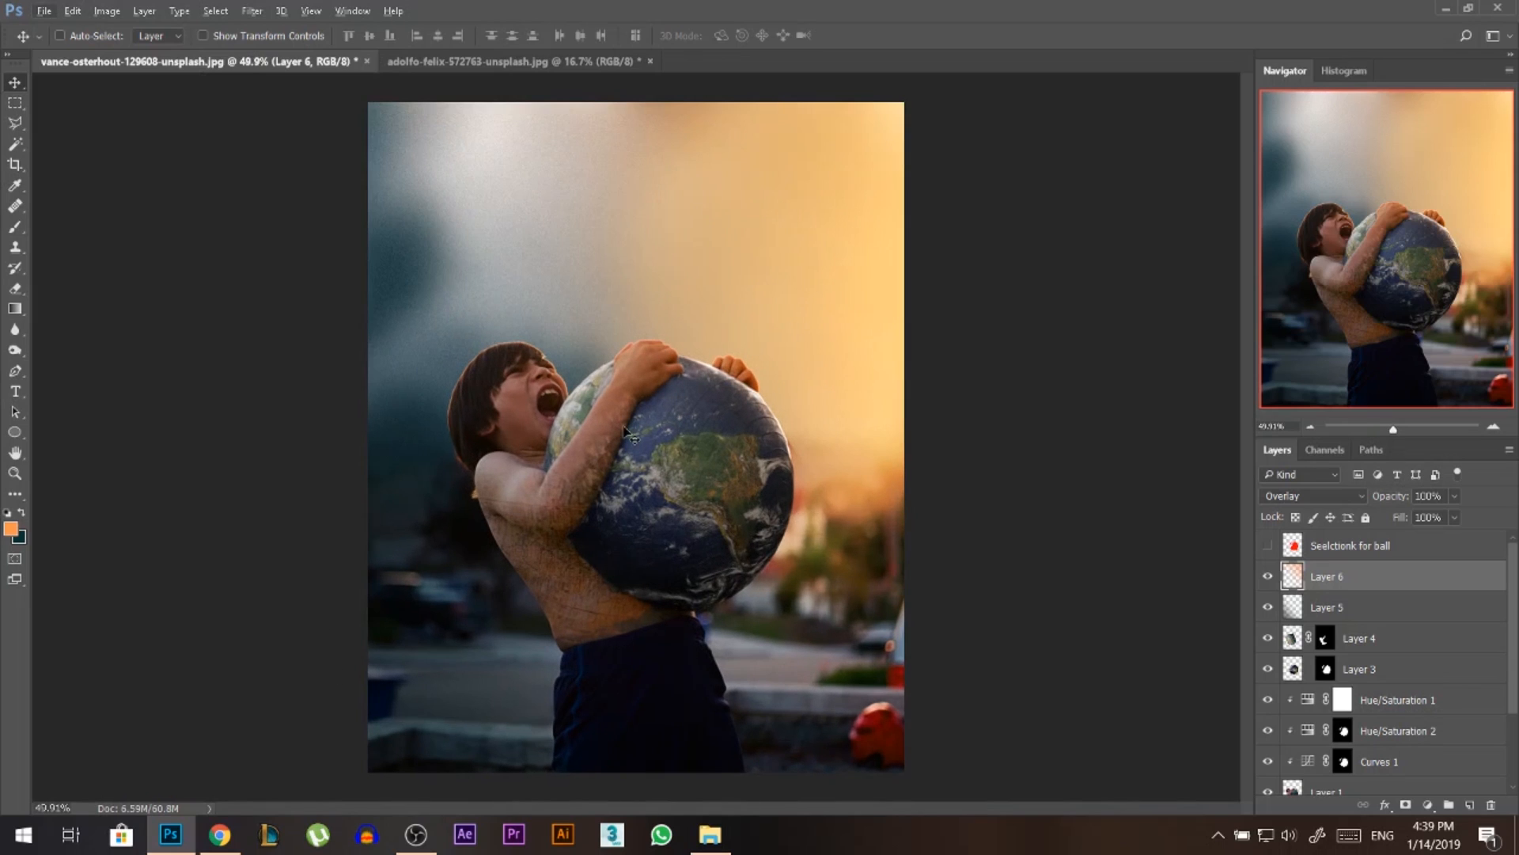
Add a new layer above Layer 6, choose a cloud-shaped brush preset and adjust its size.
left_click(1470, 805)
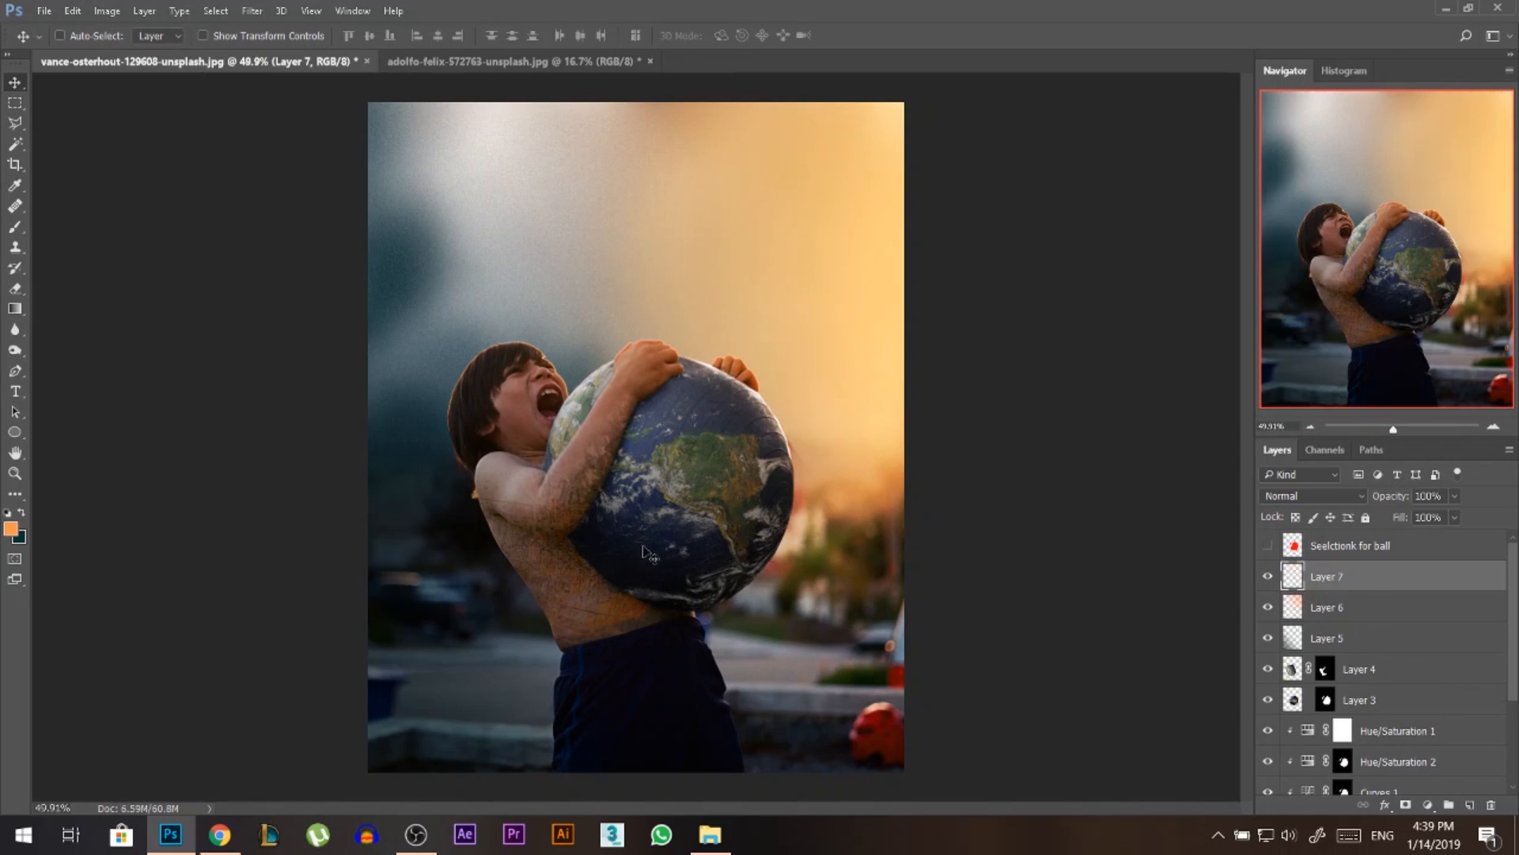
key("b")
right_click(683, 479)
scroll(937, 667, "down", 3)
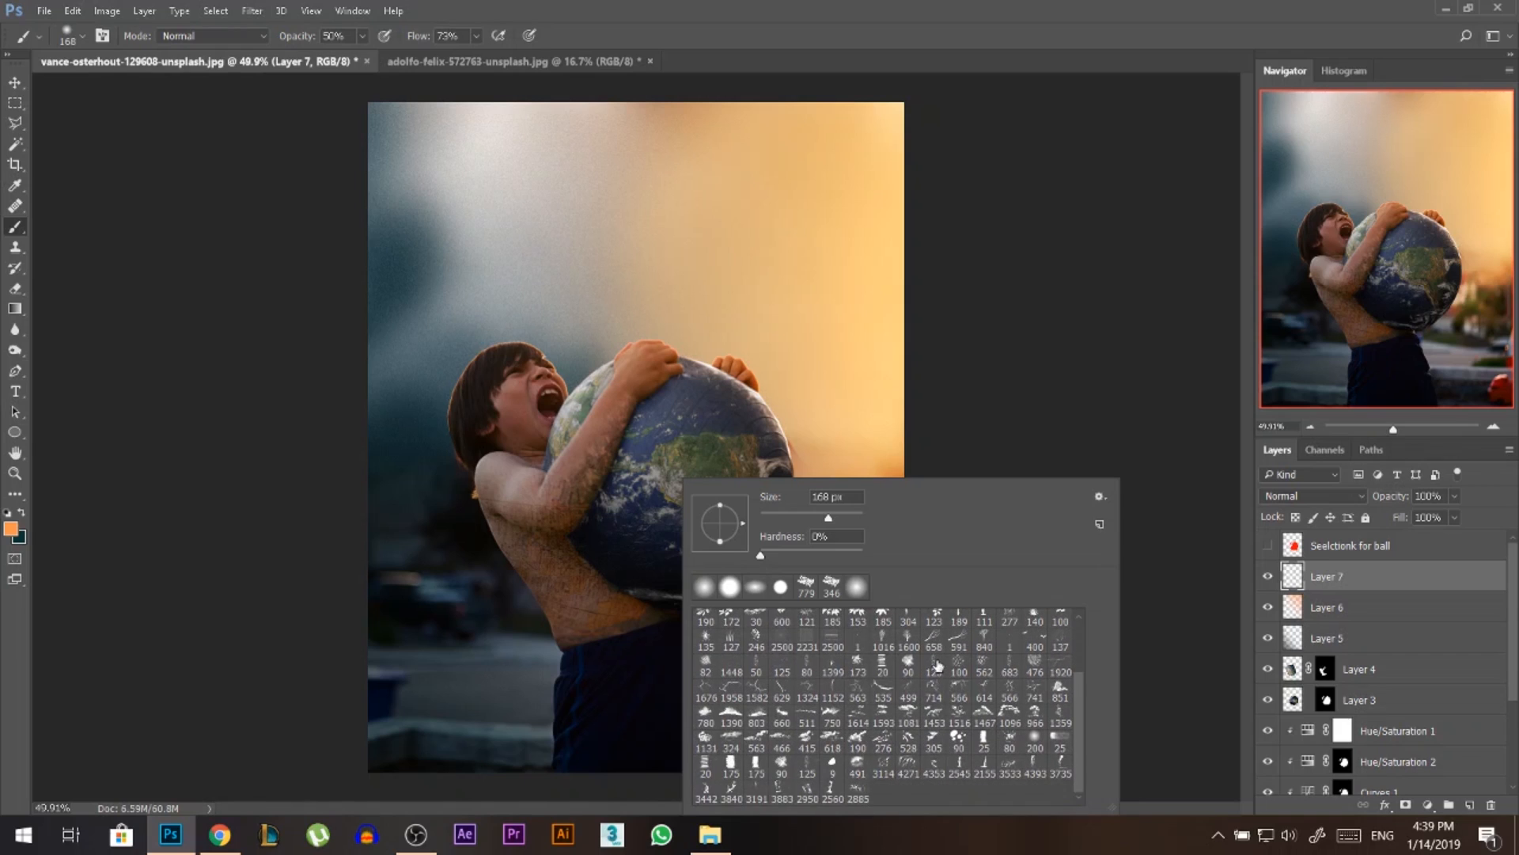
left_click(934, 716)
left_click_drag(639, 444, 417, 453)
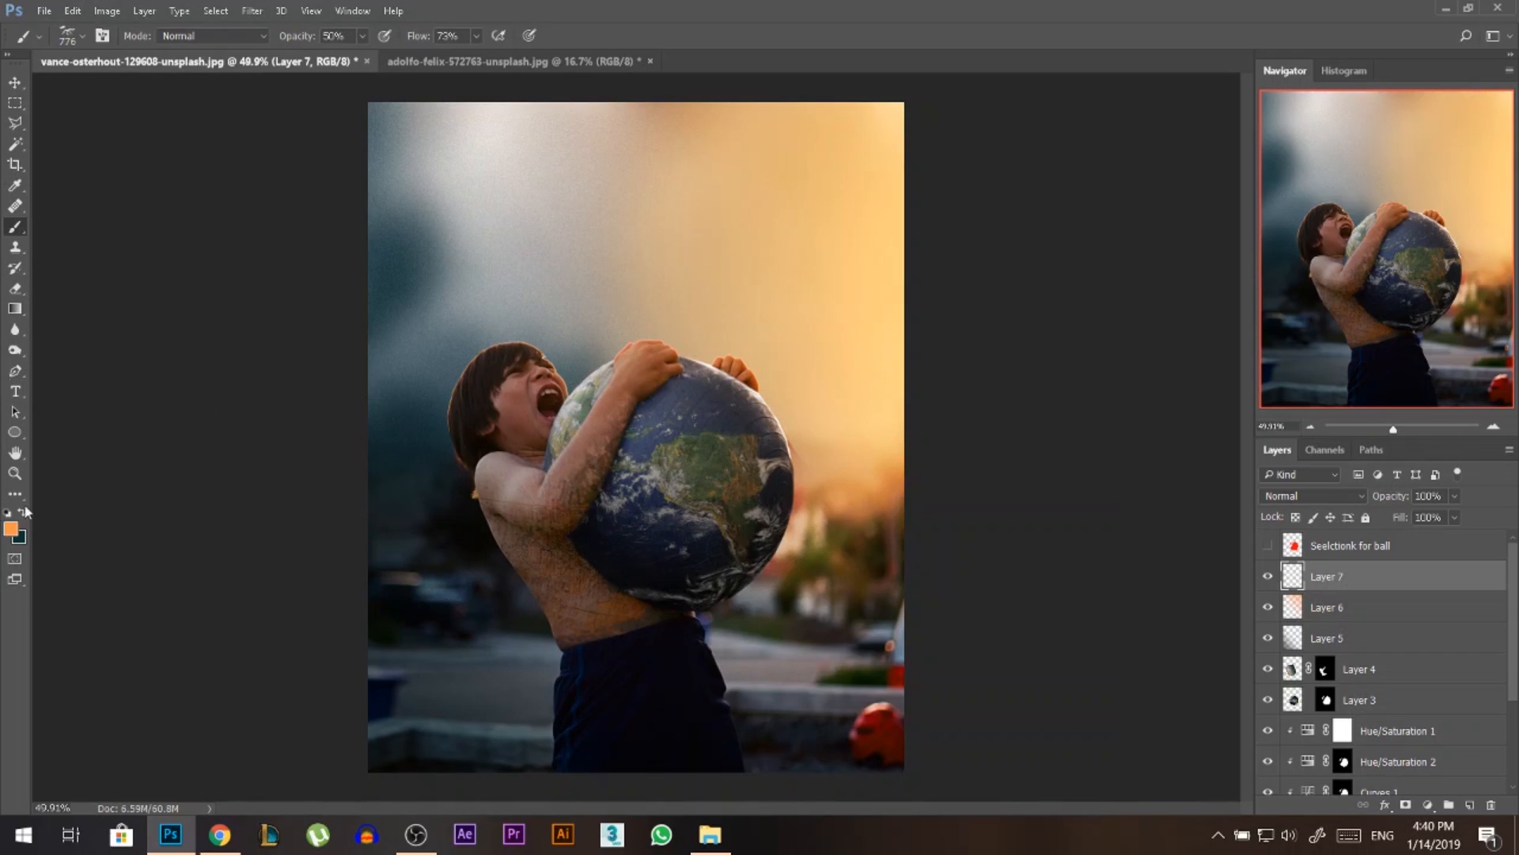
Set the foreground colour to pale peach #fae8db and stamp clouds over the Earth's right edge at a brush size of 543.
left_click(9, 535)
left_click_drag(823, 127, 790, 100)
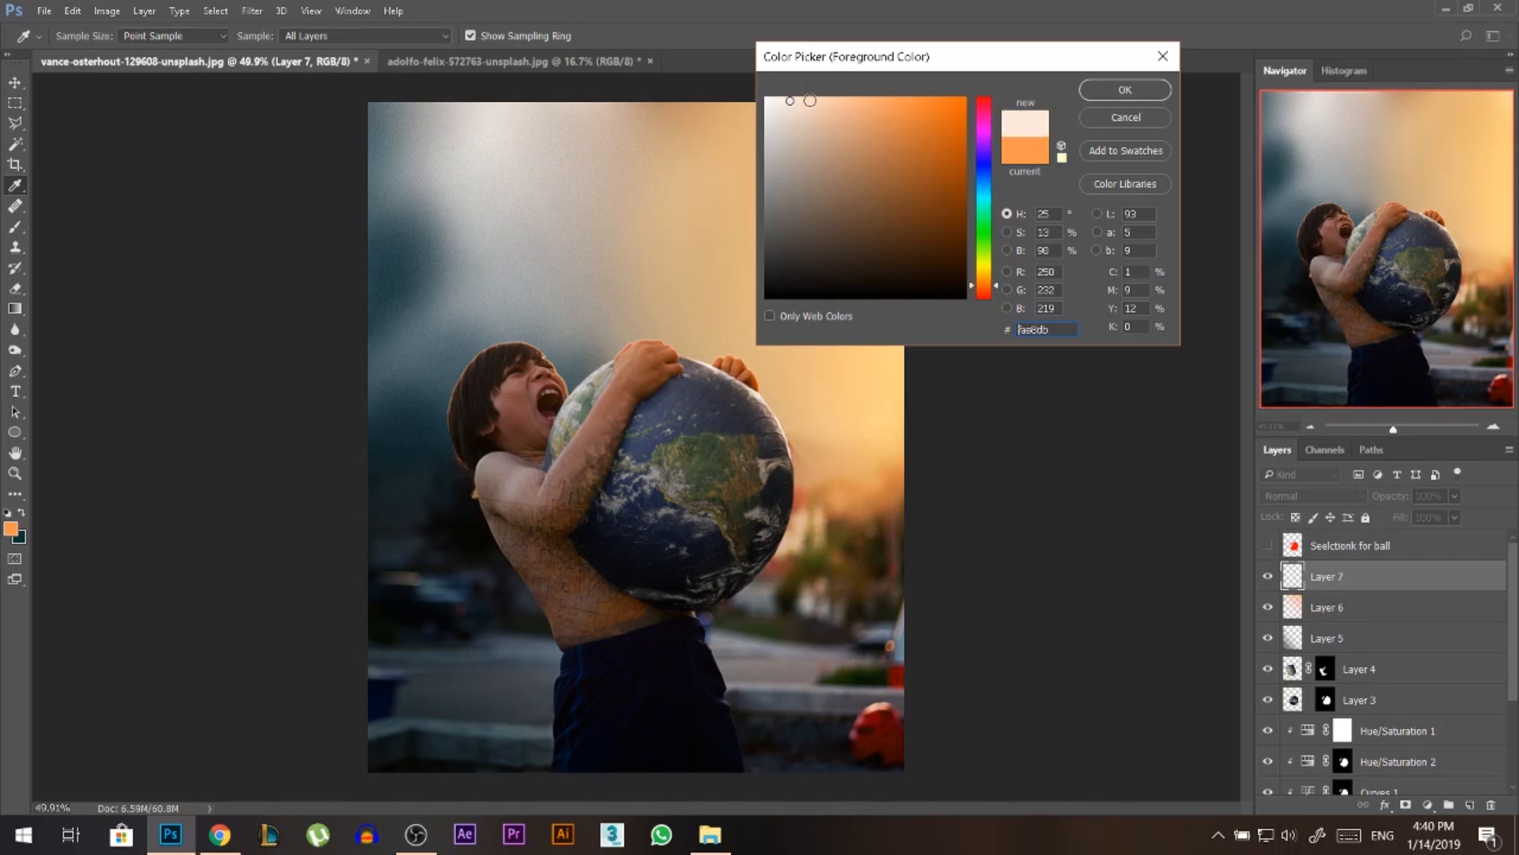
left_click(1124, 91)
scroll(804, 509, "up", 2)
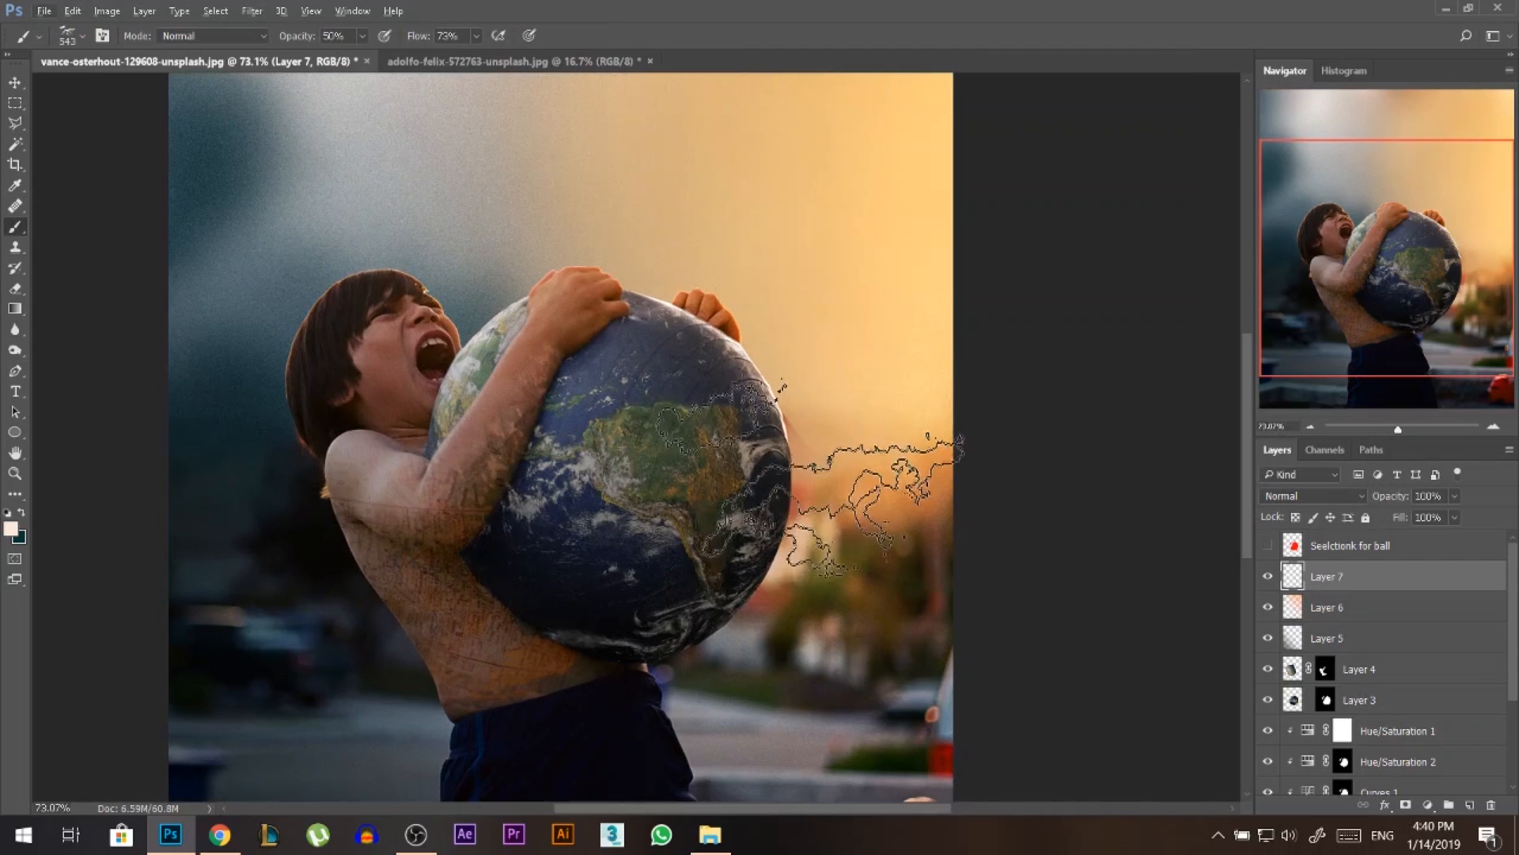
left_click(804, 510)
left_click(804, 509)
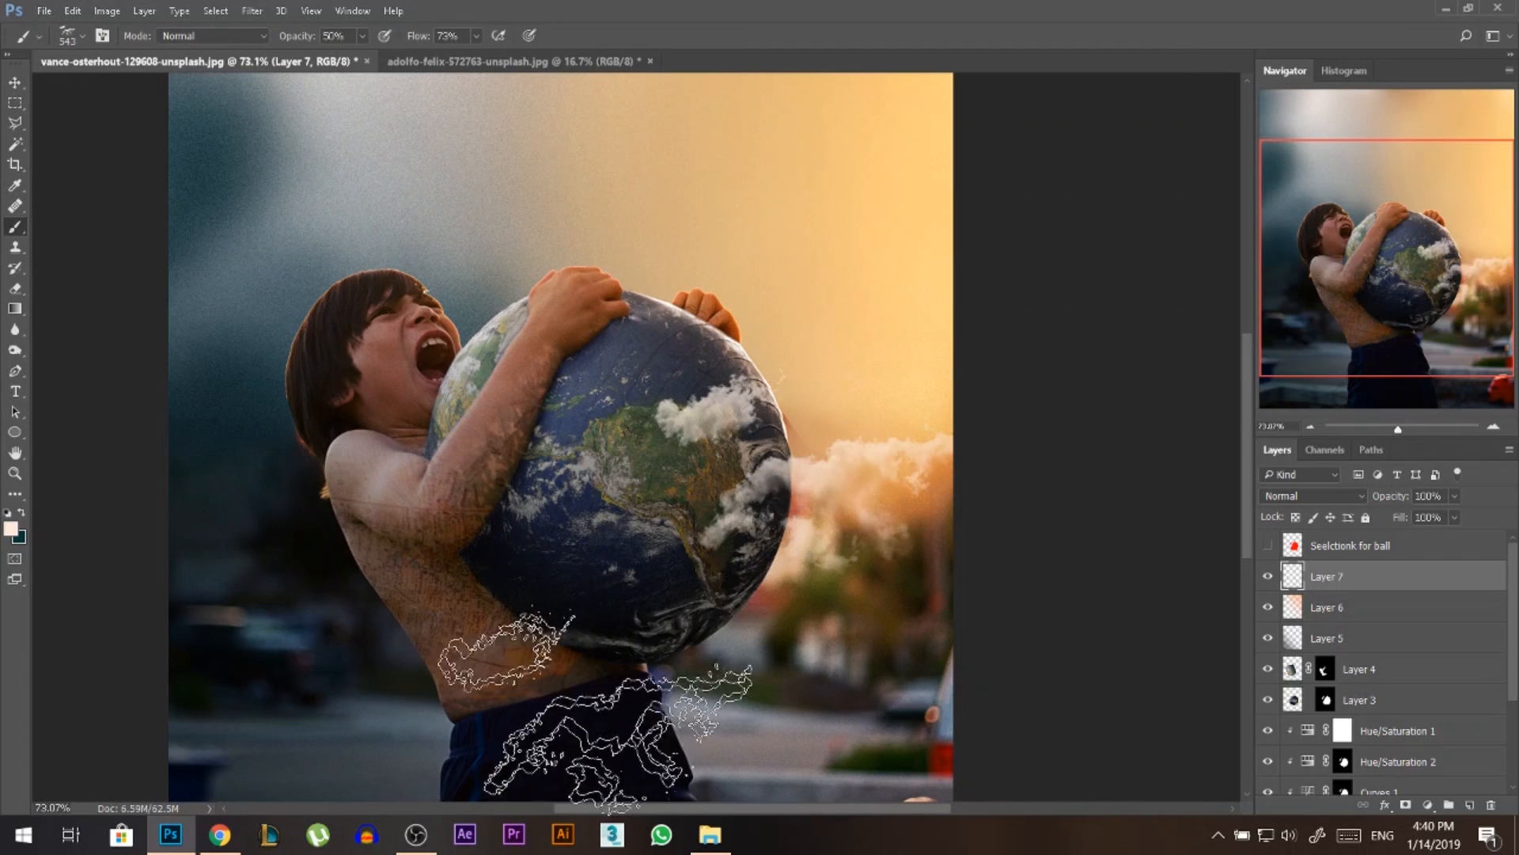
Shift the clouds on Layer 7 to the left so they sit further across the Earth.
key("e")
key("alt+bracketleft")
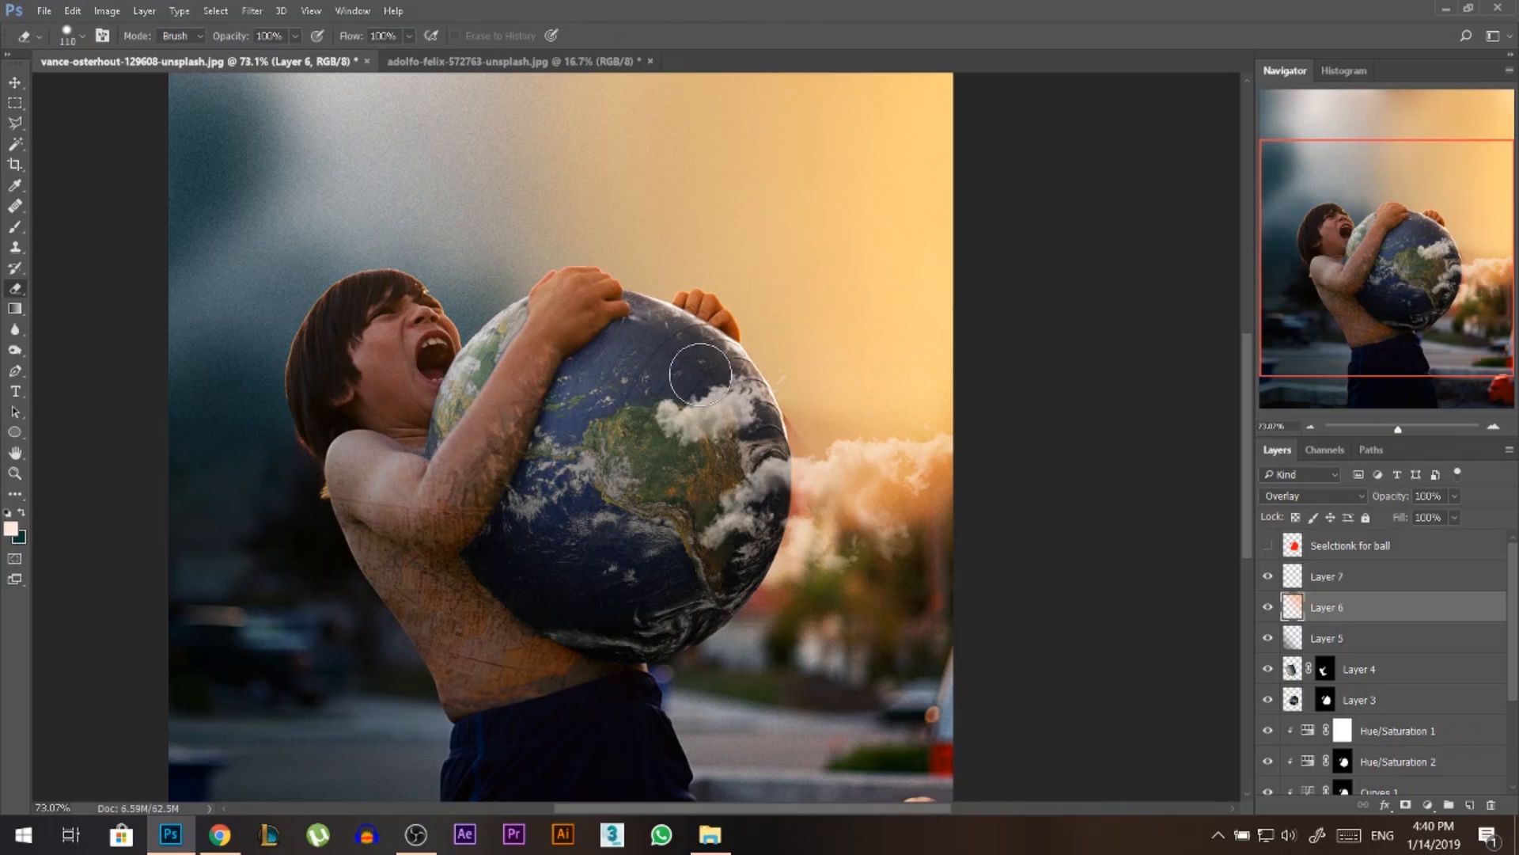
left_click(1330, 576)
key("v")
mouse_move(875, 470)
left_mouse_down()
mouse_move(810, 448)
mouse_move(837, 473)
left_mouse_up()
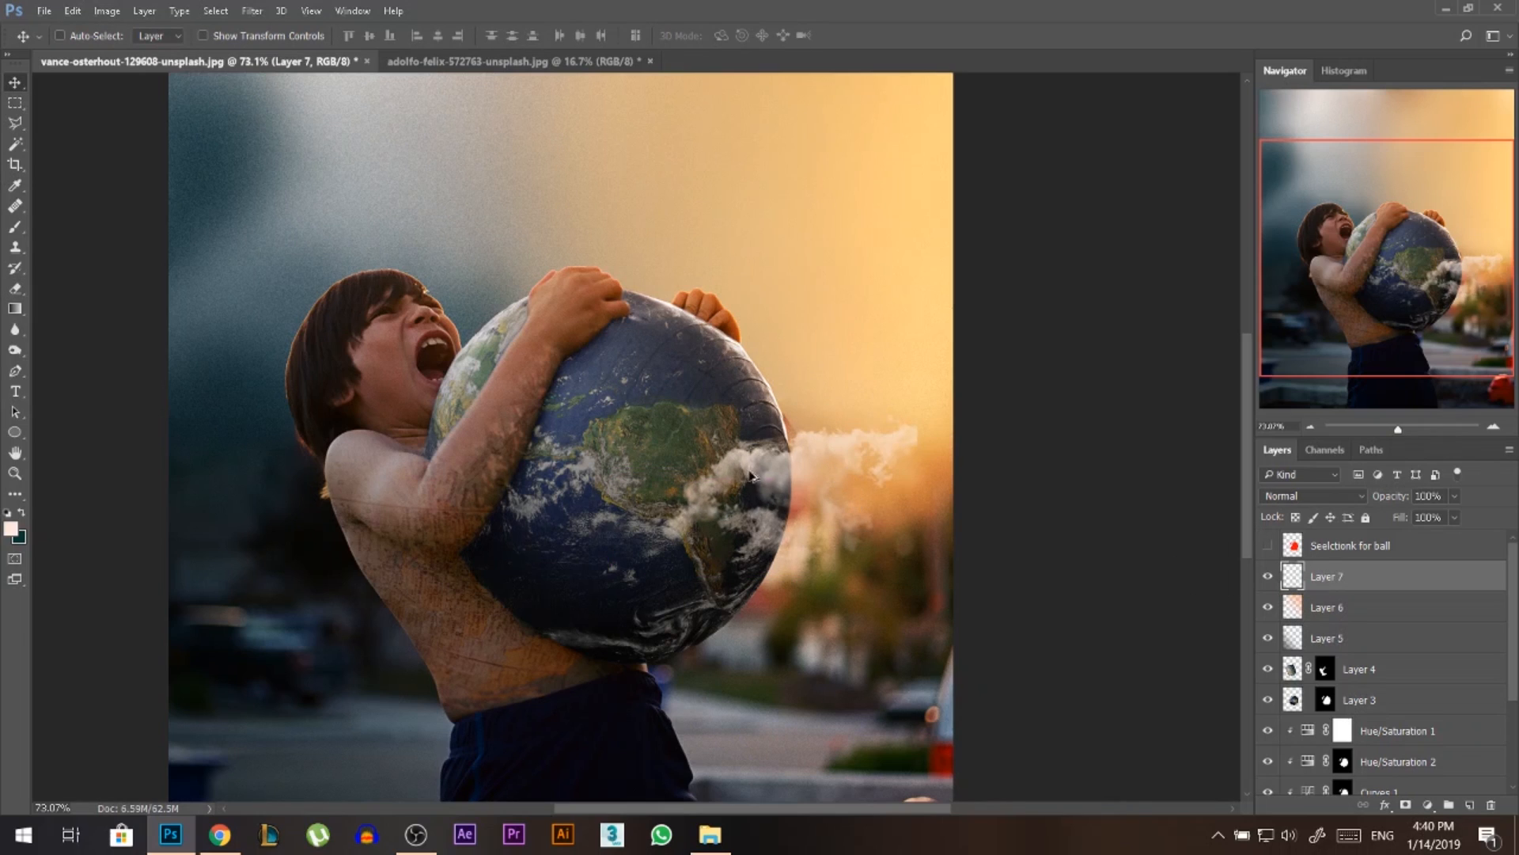
Duplicate cloud Layer 7, merge the duplicate with the original, and nudge the merged clouds slightly up and right.
scroll(750, 475, "down", 1)
key("ctrl+j")
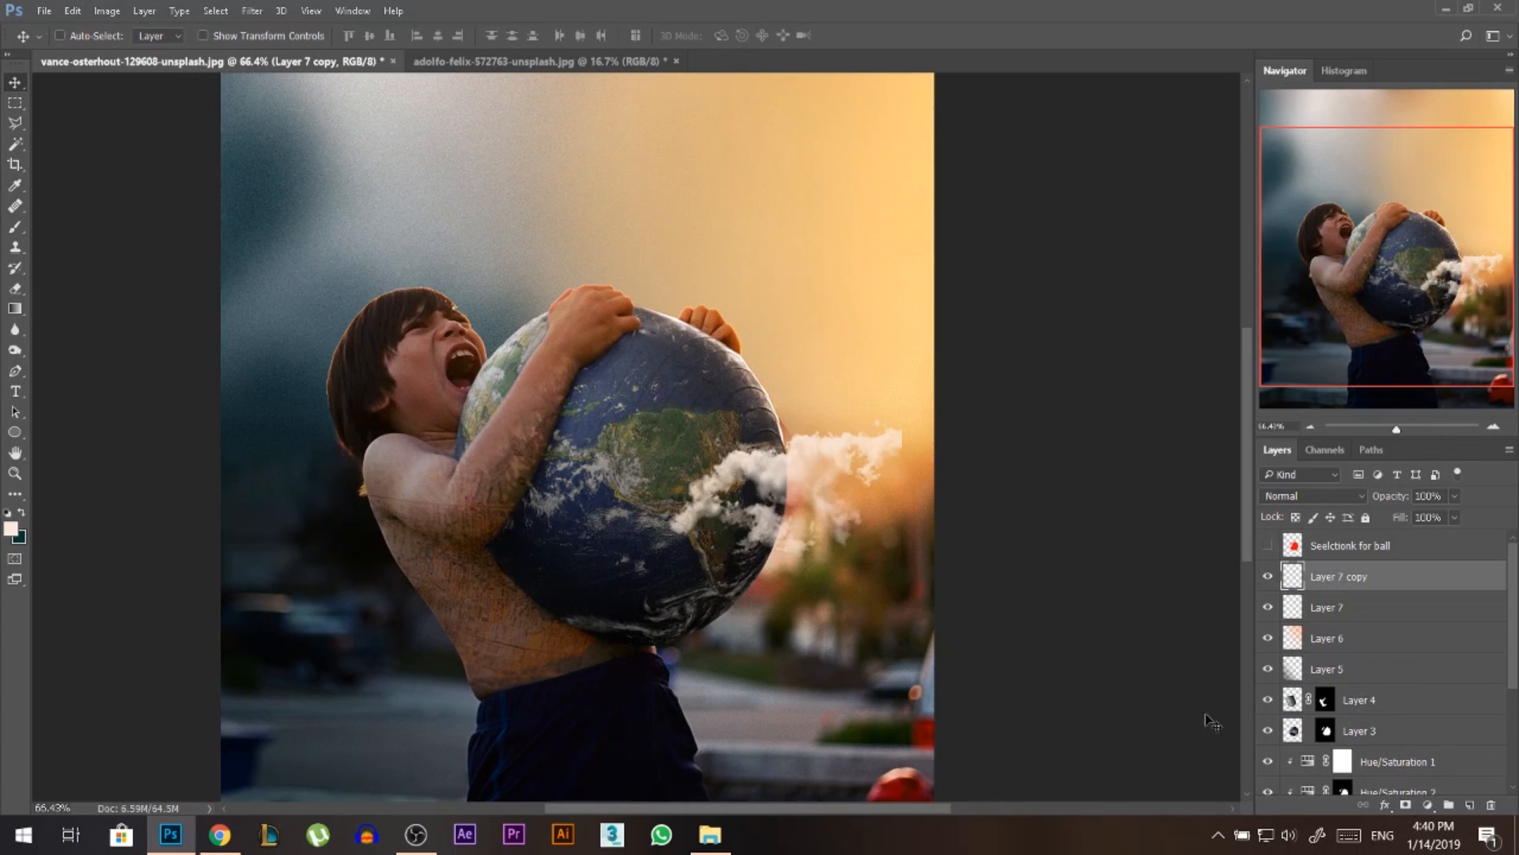
left_click(1369, 607, "ctrl")
key("ctrl+e")
left_click_drag(857, 509, 865, 501)
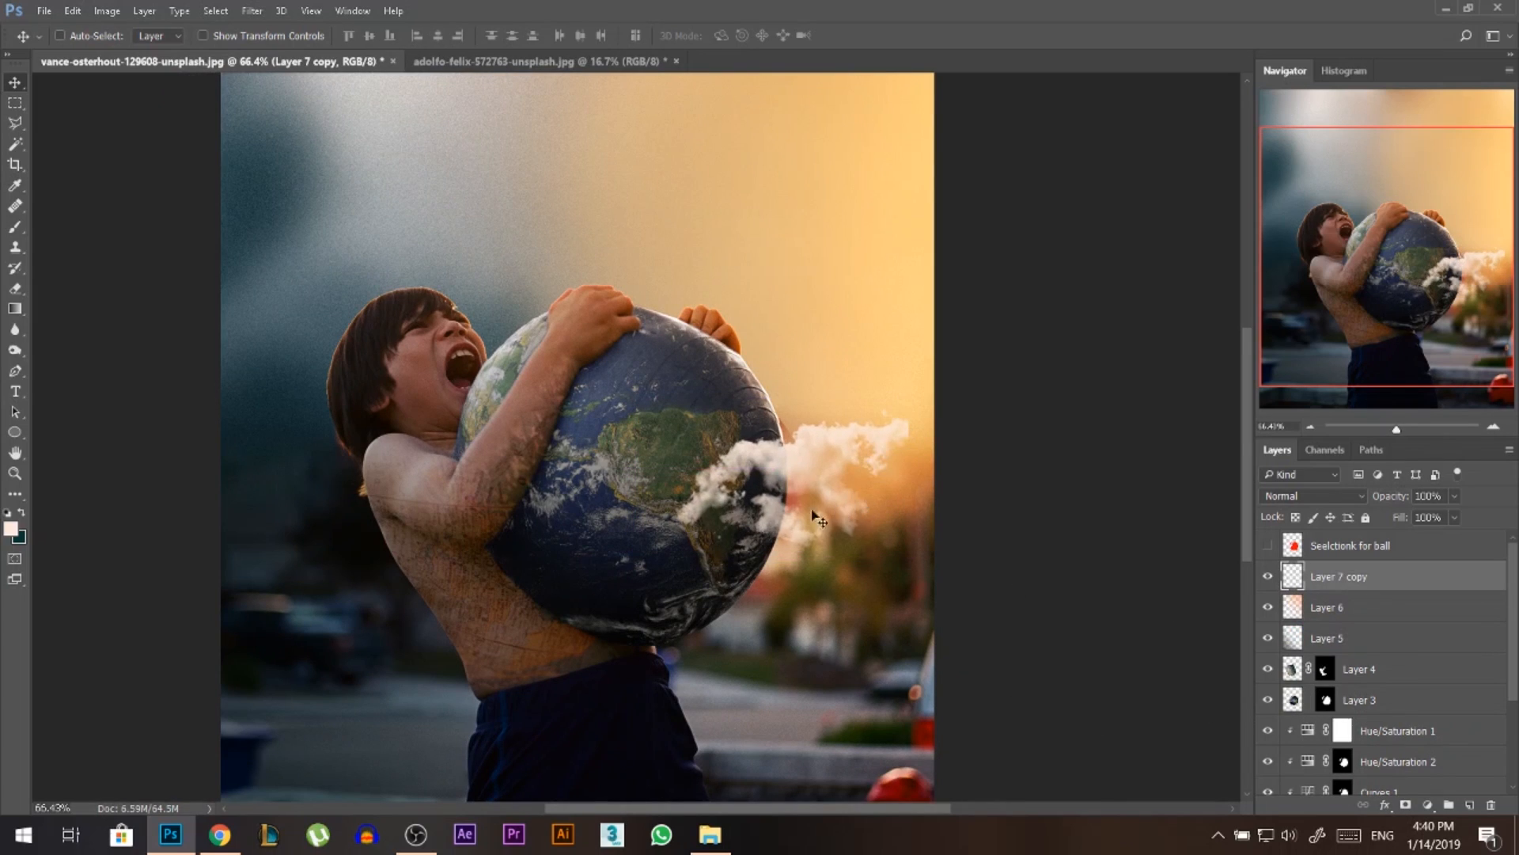
Add a new layer above the clouds and build up a dense cloud over the Earth's lower-left edge with the cloud brush.
left_click(1465, 806)
key("b")
right_click(614, 484)
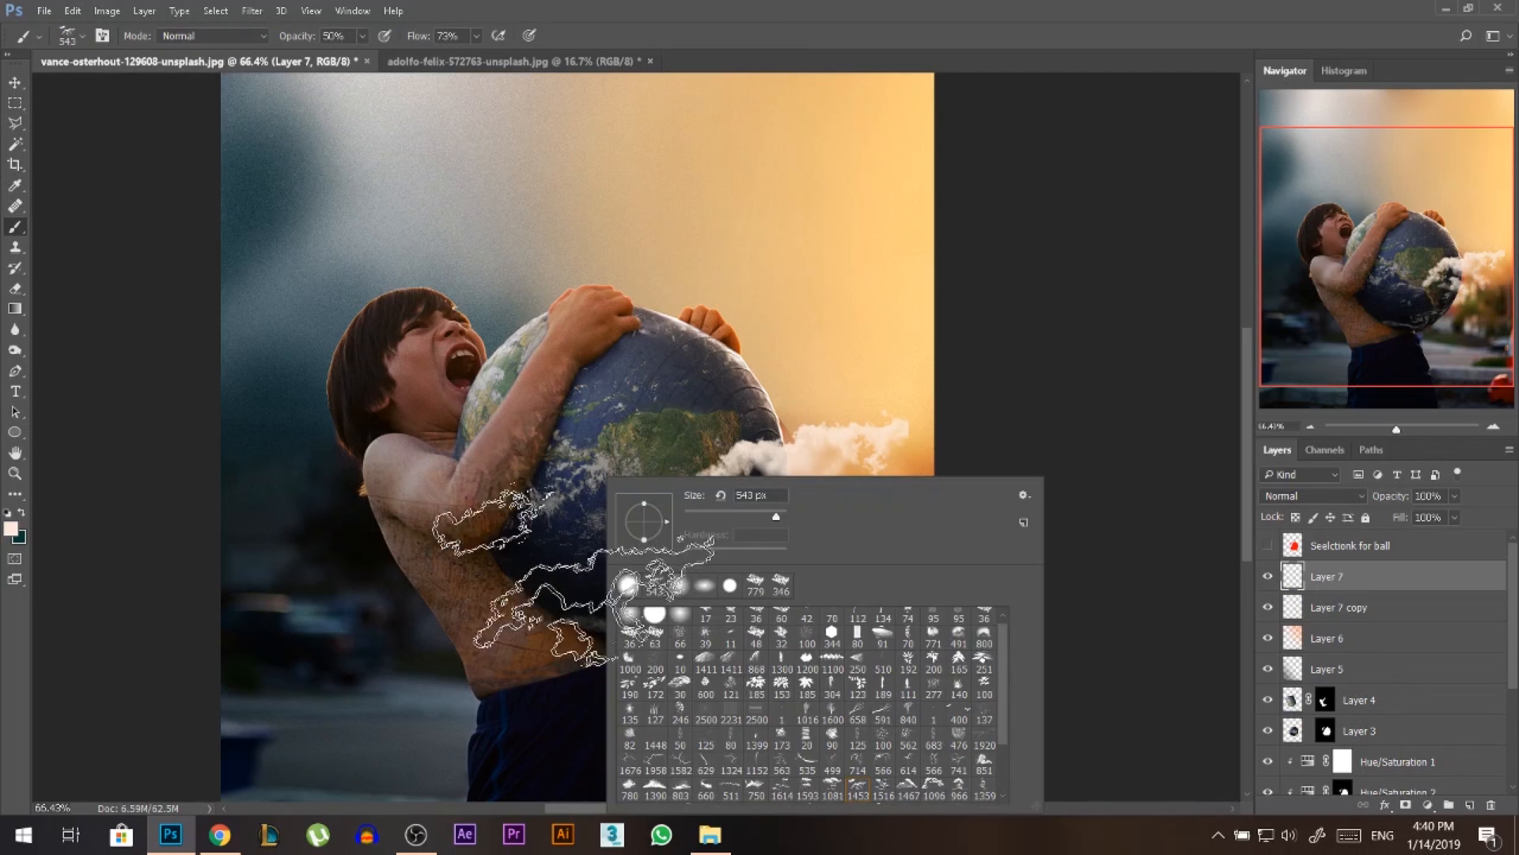
left_click(573, 578)
key("ctrl+z")
left_click(621, 630)
left_click(621, 630)
left_click(621, 630)
Erase the excess parts of the new cloud, then rotate and reposition it on the Earth's lower-left edge.
key("e")
mouse_move(604, 689)
left_mouse_down()
mouse_move(625, 634)
mouse_move(584, 655)
mouse_move(657, 736)
left_mouse_up()
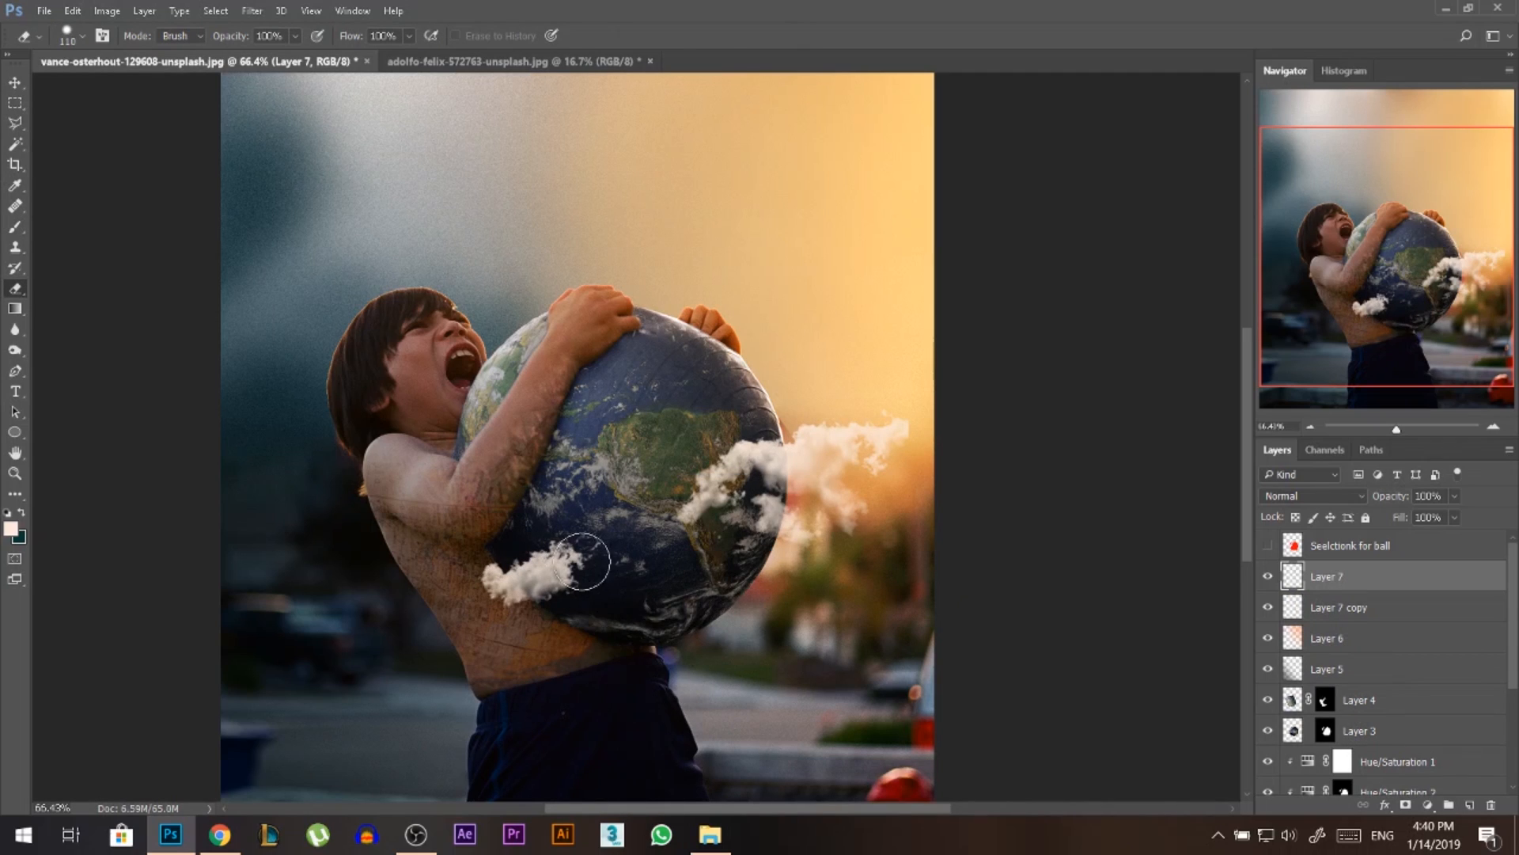
key("ctrl+t")
left_click_drag(613, 518, 652, 560)
mouse_move(550, 585)
left_mouse_down()
mouse_move(554, 600)
mouse_move(542, 587)
left_mouse_up()
key("Return")
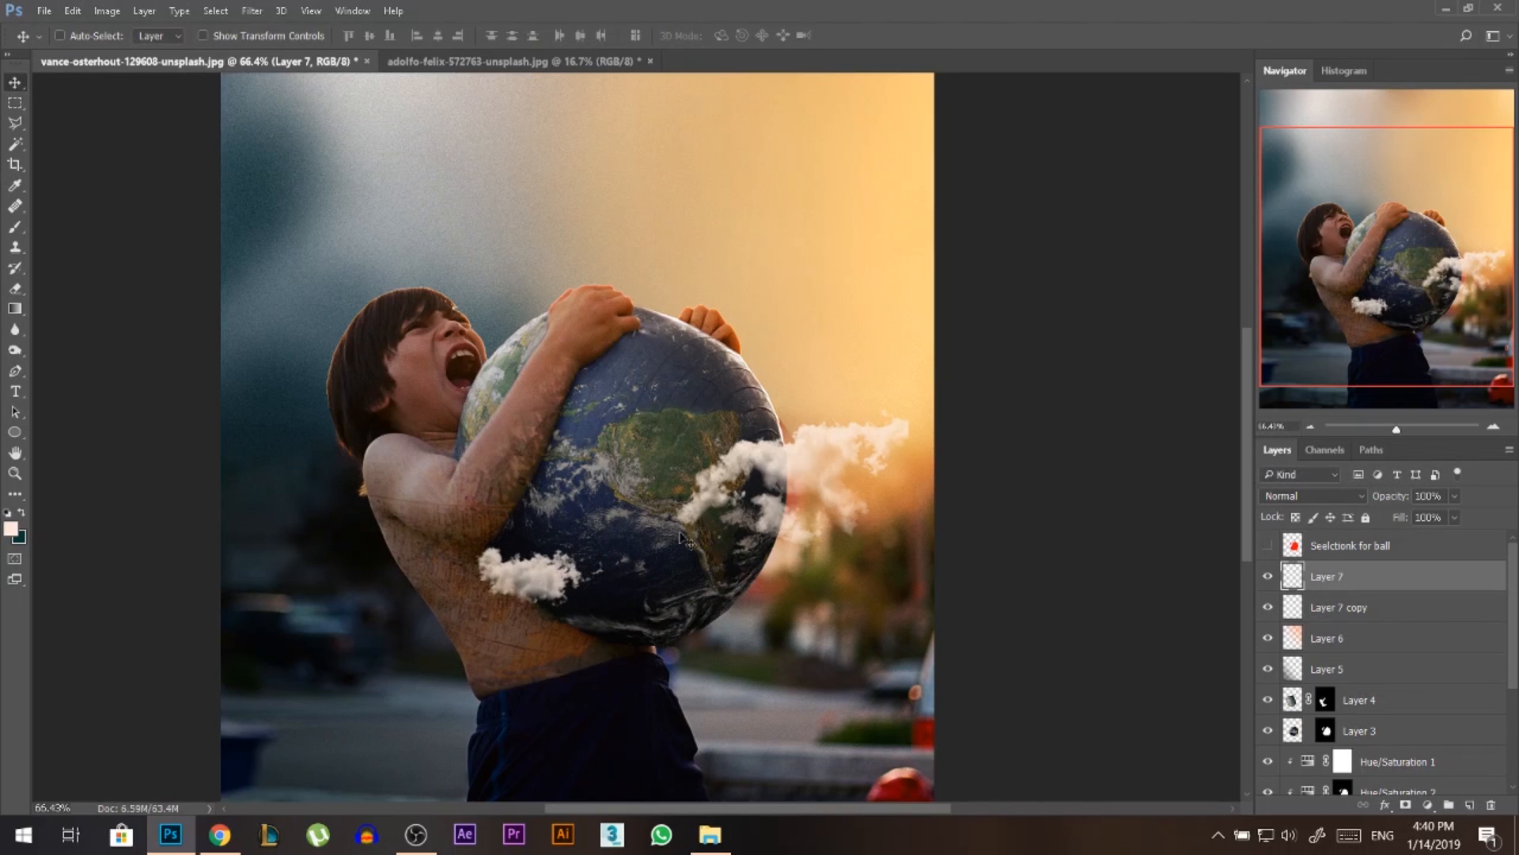
Reduce the opacity of both cloud layers, Layer 7 and Layer 7 copy, to 63%.
left_click(1337, 613, "ctrl")
left_click_drag(1400, 501, 1384, 501)
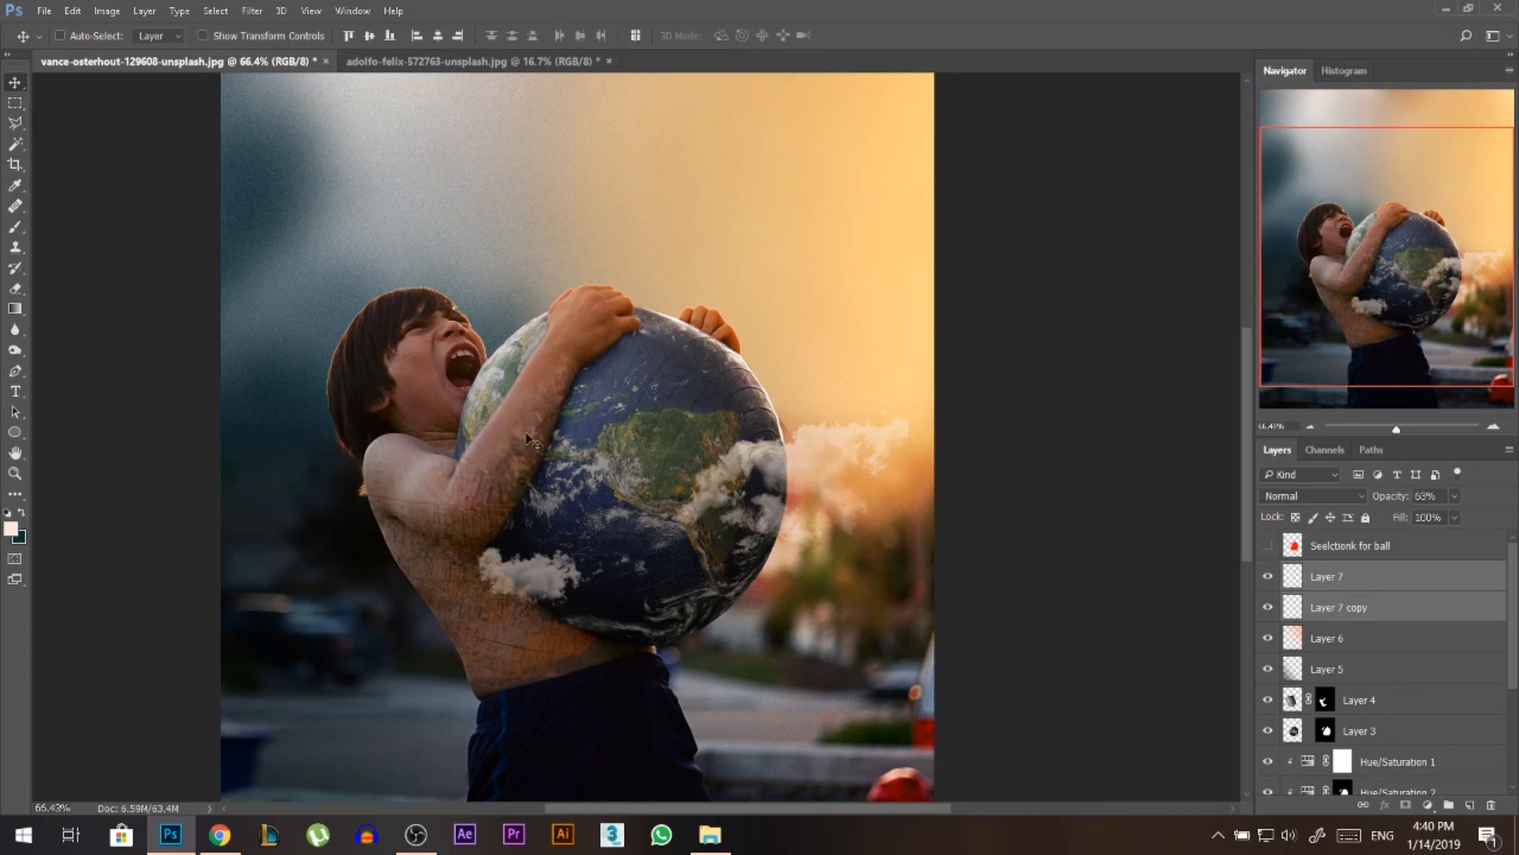
scroll(529, 437, "down", 3)
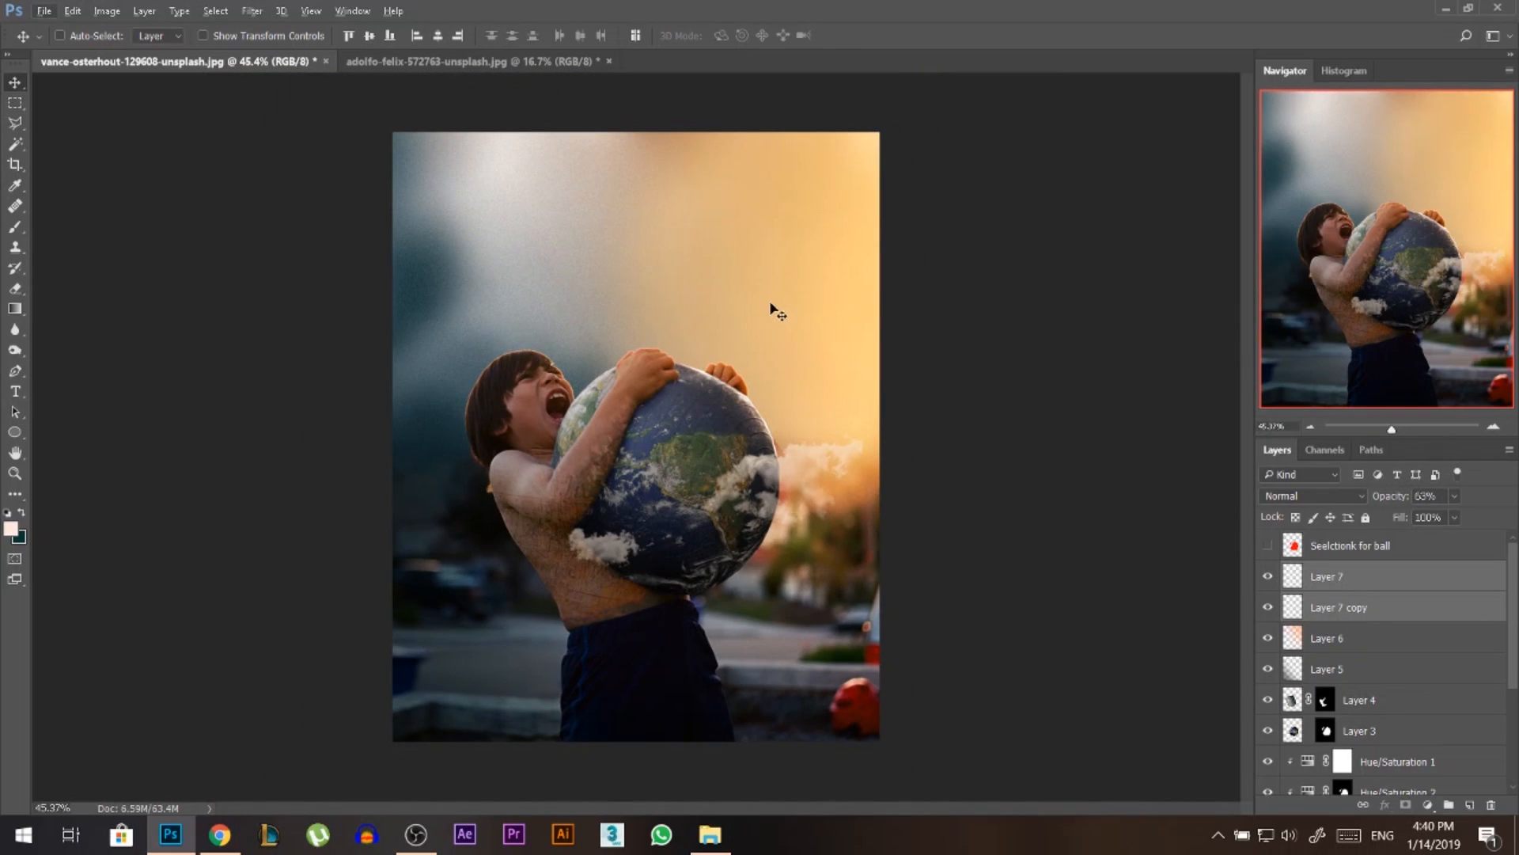
Add a Curves adjustment above Layer 7, lifting the RGB black point slightly and anchoring the shadows with a second point.
left_click(1356, 582)
left_click(1428, 805)
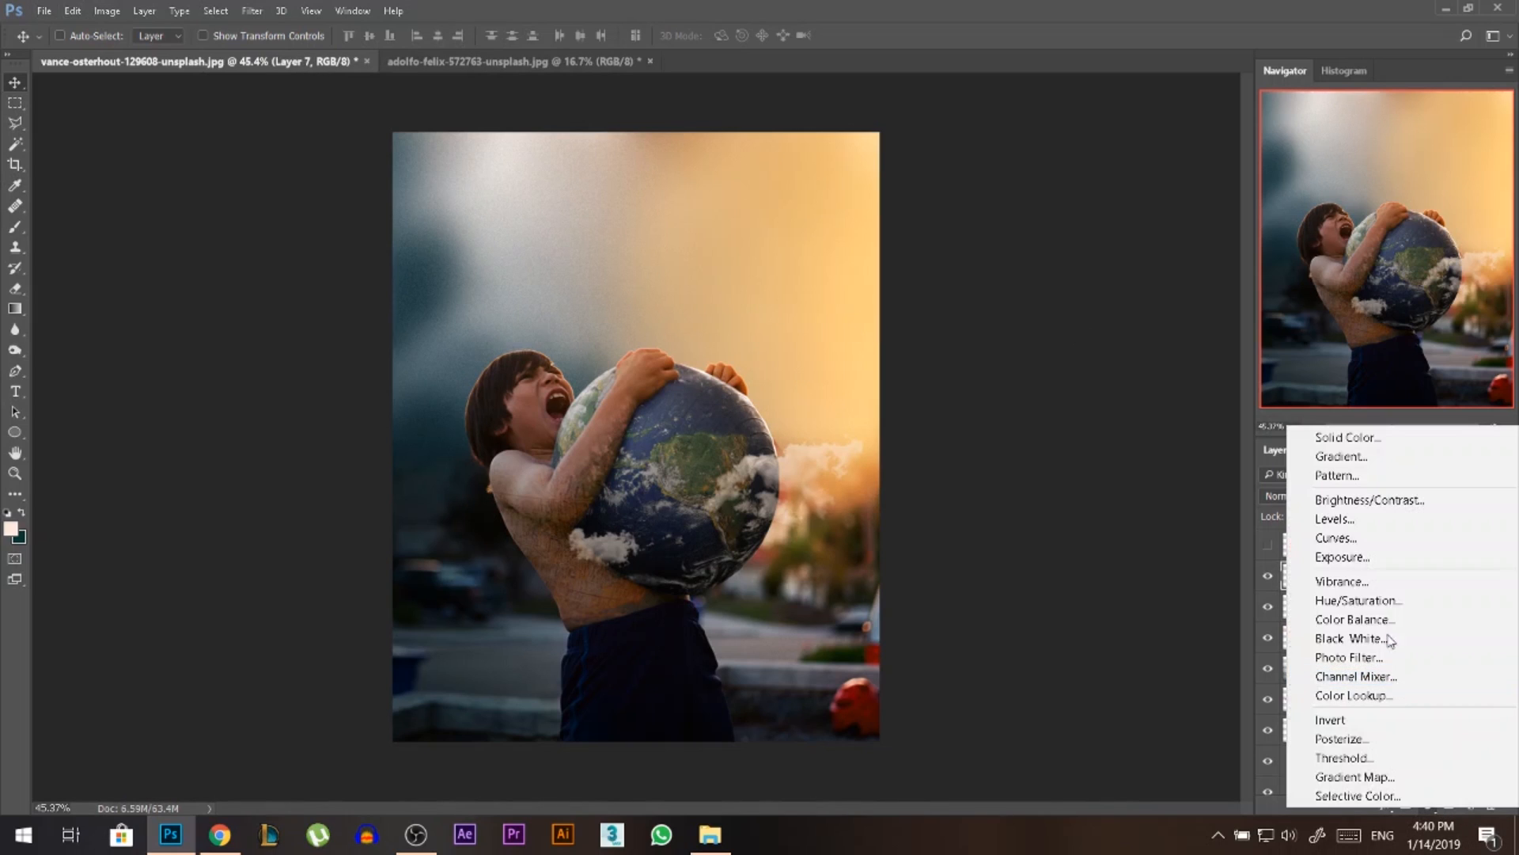
left_click(1336, 538)
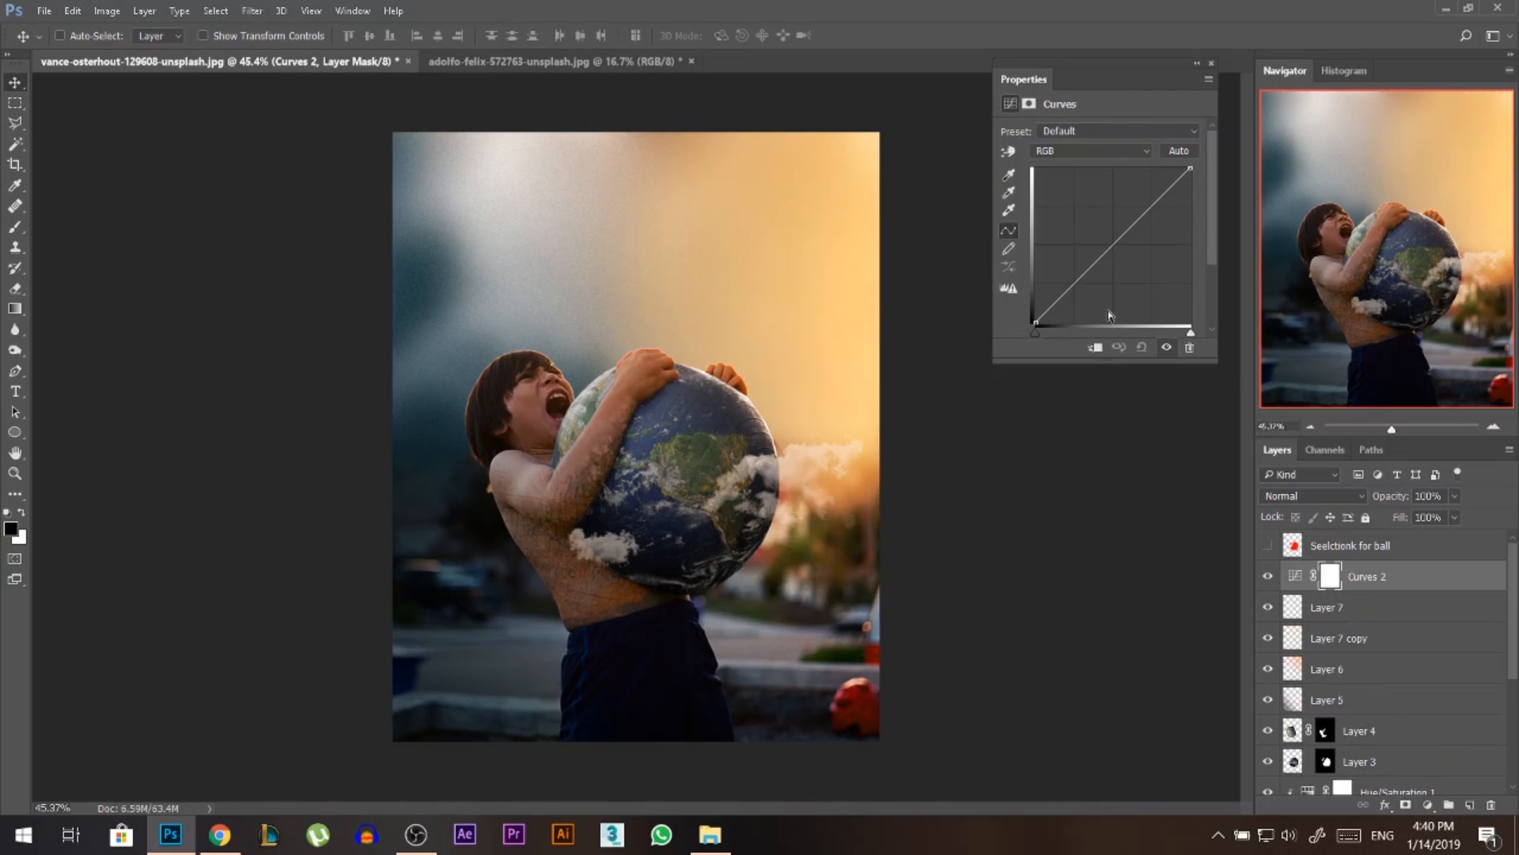
left_click(1030, 317)
left_click_drag(1080, 279, 1077, 283)
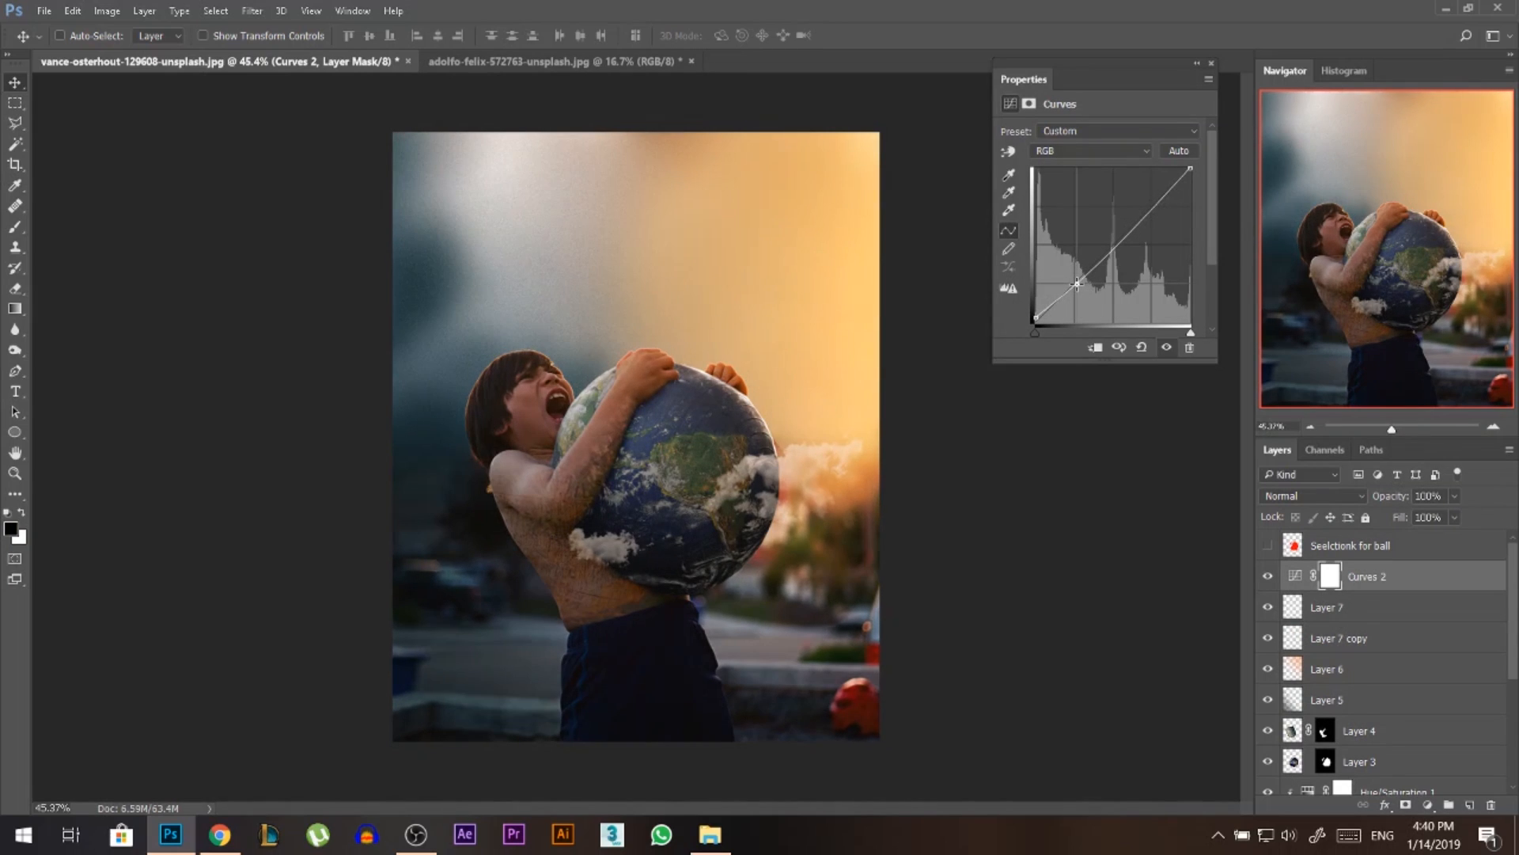
left_click(1211, 64)
Add a second Curves adjustment and pull the Red channel's white point inward to warm the highlights.
left_click(1428, 805)
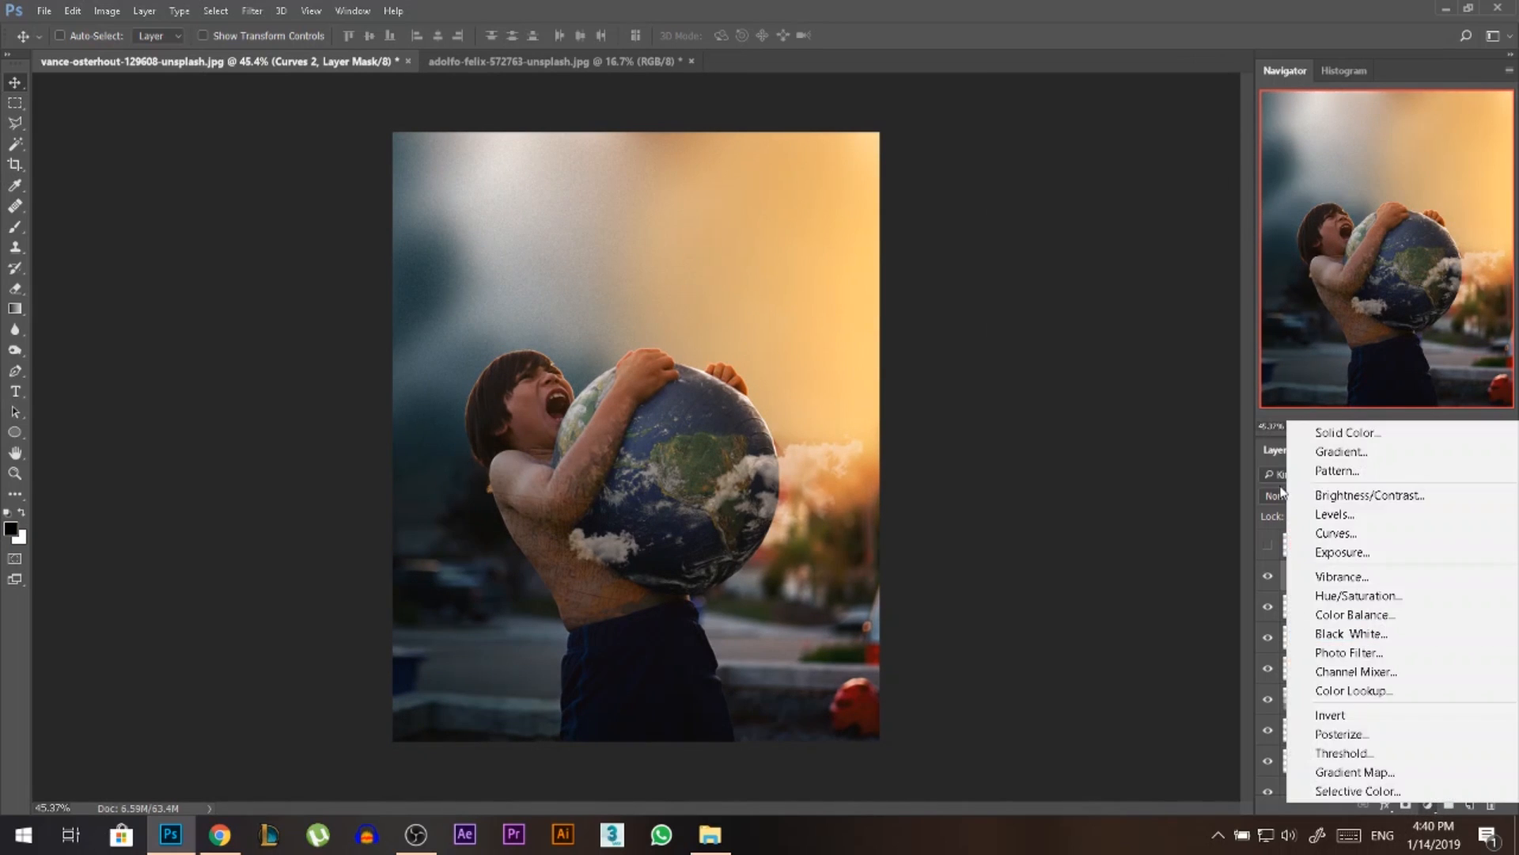
left_click(1334, 533)
left_click(1124, 150)
left_click(1140, 167)
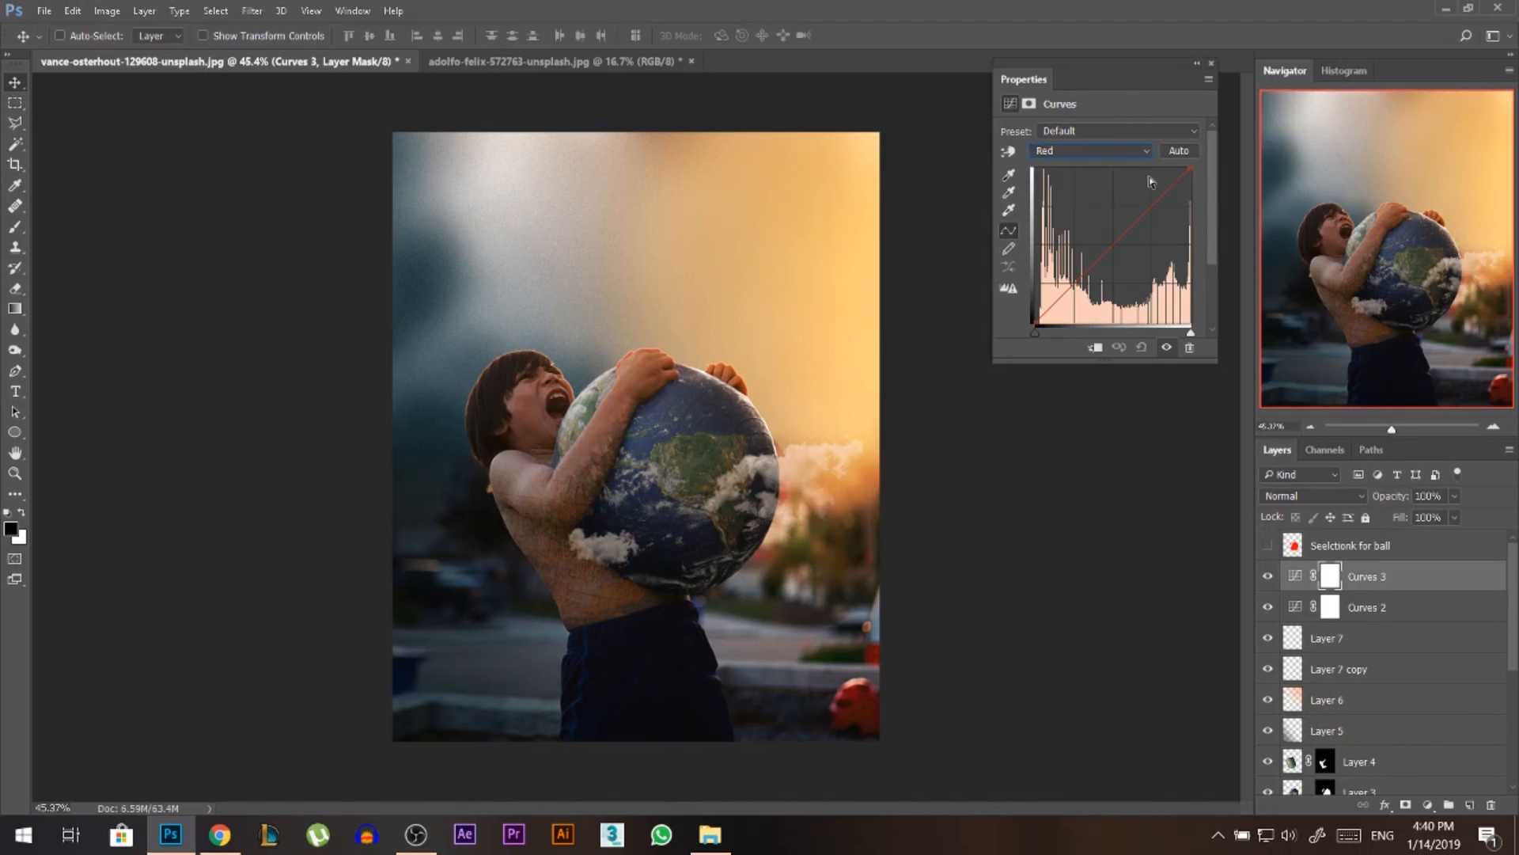
left_click_drag(1189, 167, 1173, 168)
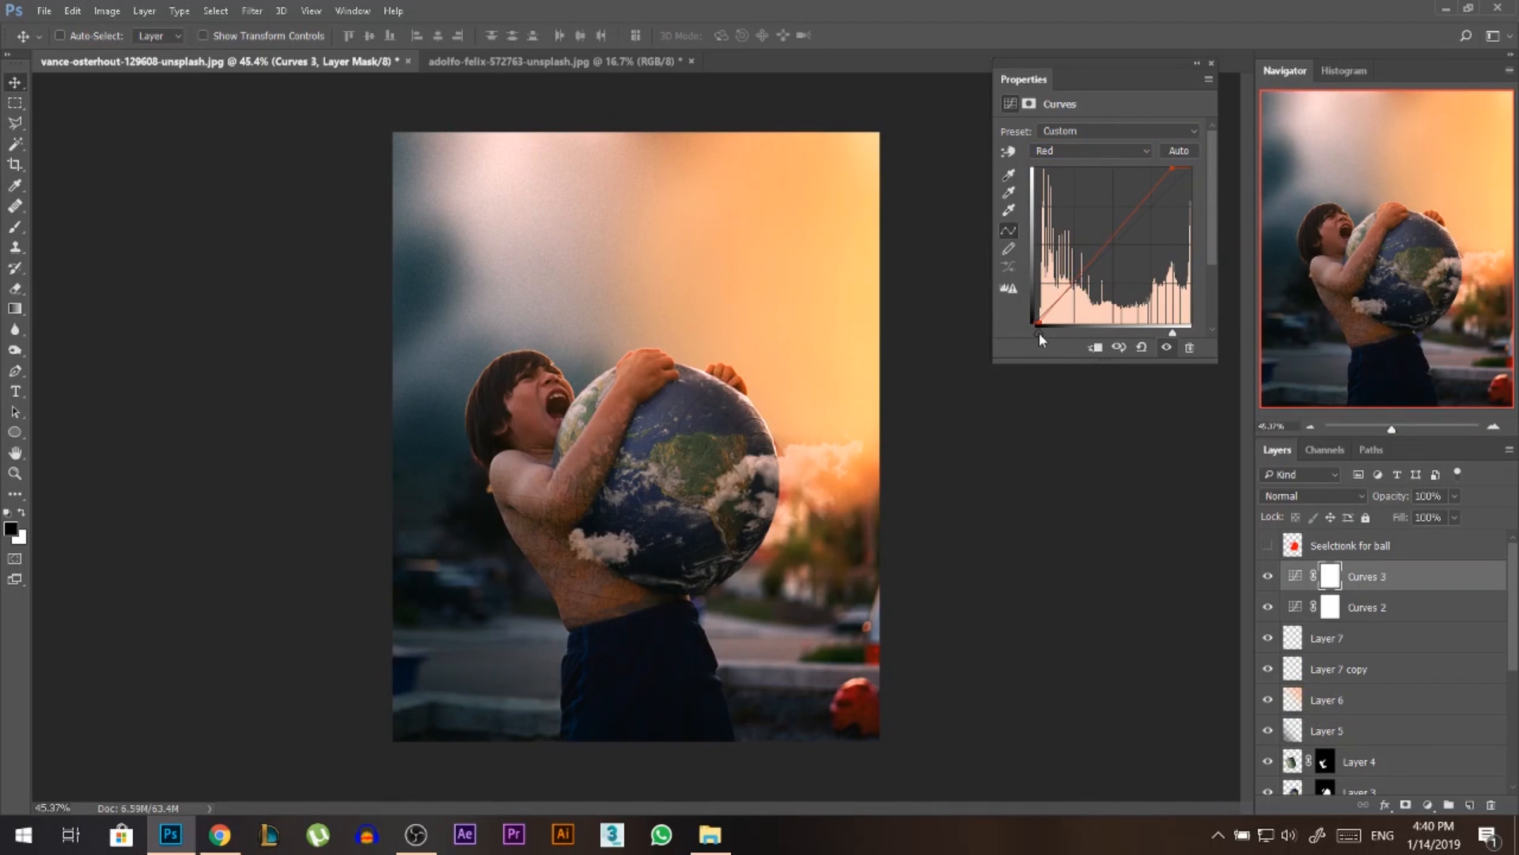
Lower the Blue channel's highlight end slightly and pull the Green channel's white point marginally inward in the same Curves adjustment.
left_click(1104, 151)
left_click(1084, 202)
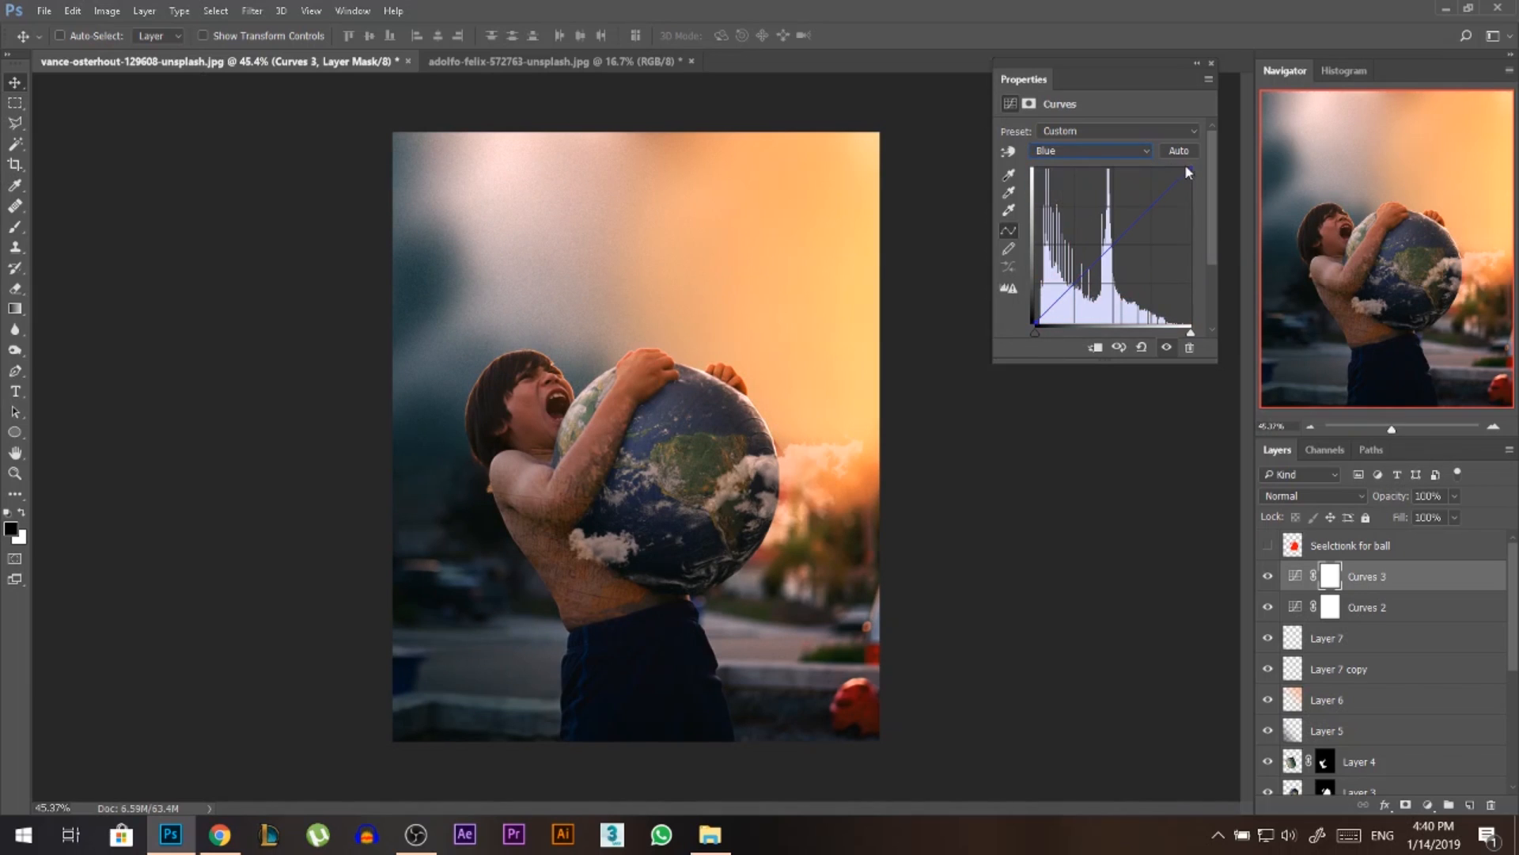
left_click_drag(1191, 169, 1197, 180)
left_click_drag(1197, 180, 1195, 180)
left_click(1086, 151)
left_click(1046, 190)
left_click_drag(1188, 167, 1187, 135)
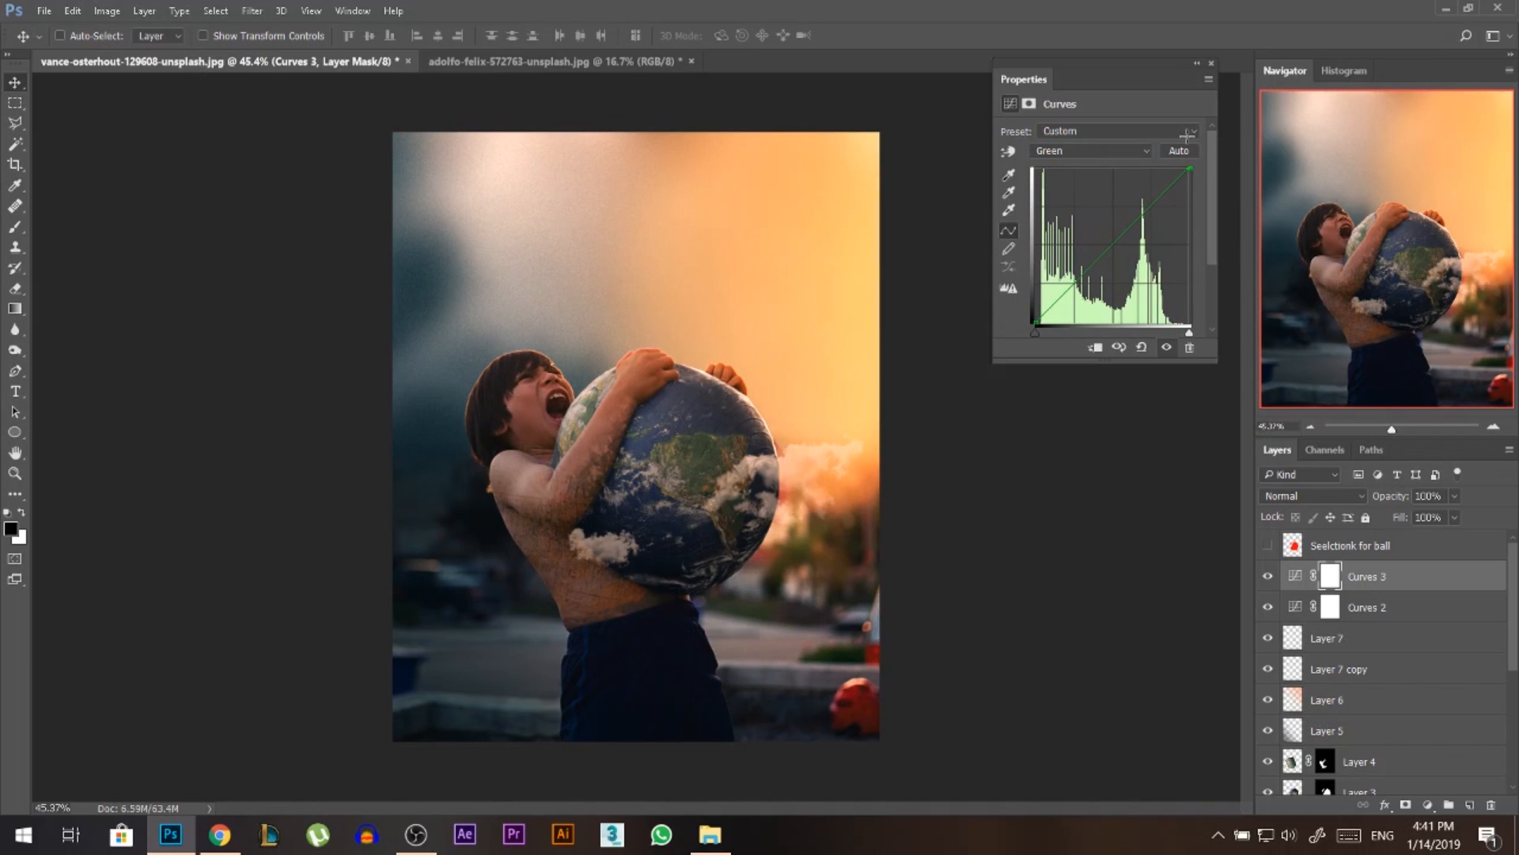
left_click(1211, 64)
Add a new layer above "Seelctionk for ball" and stamp all visible layers into it.
left_click(1373, 554)
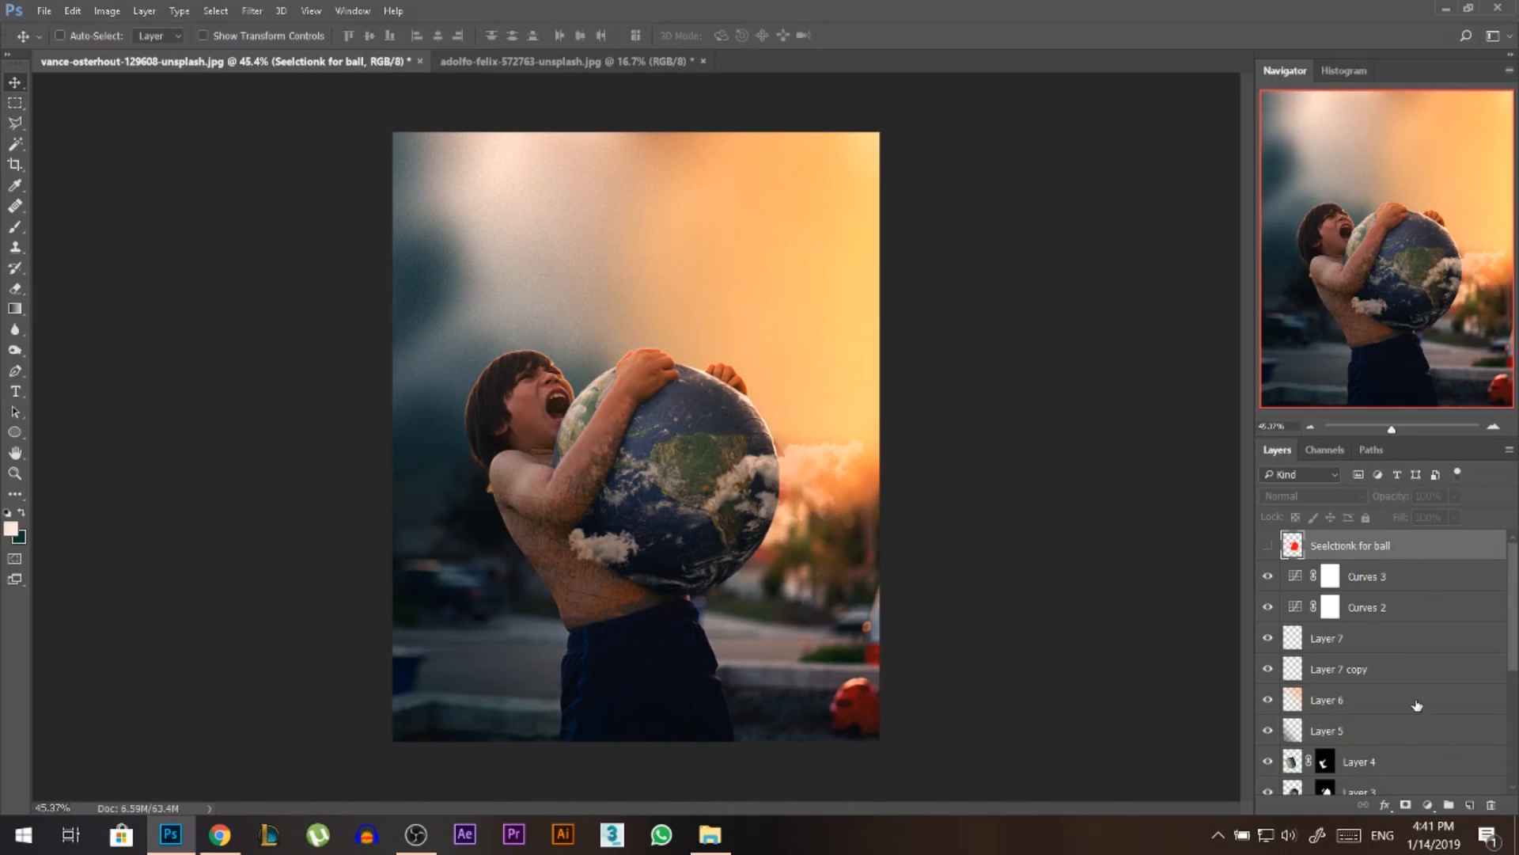
left_click(1471, 806)
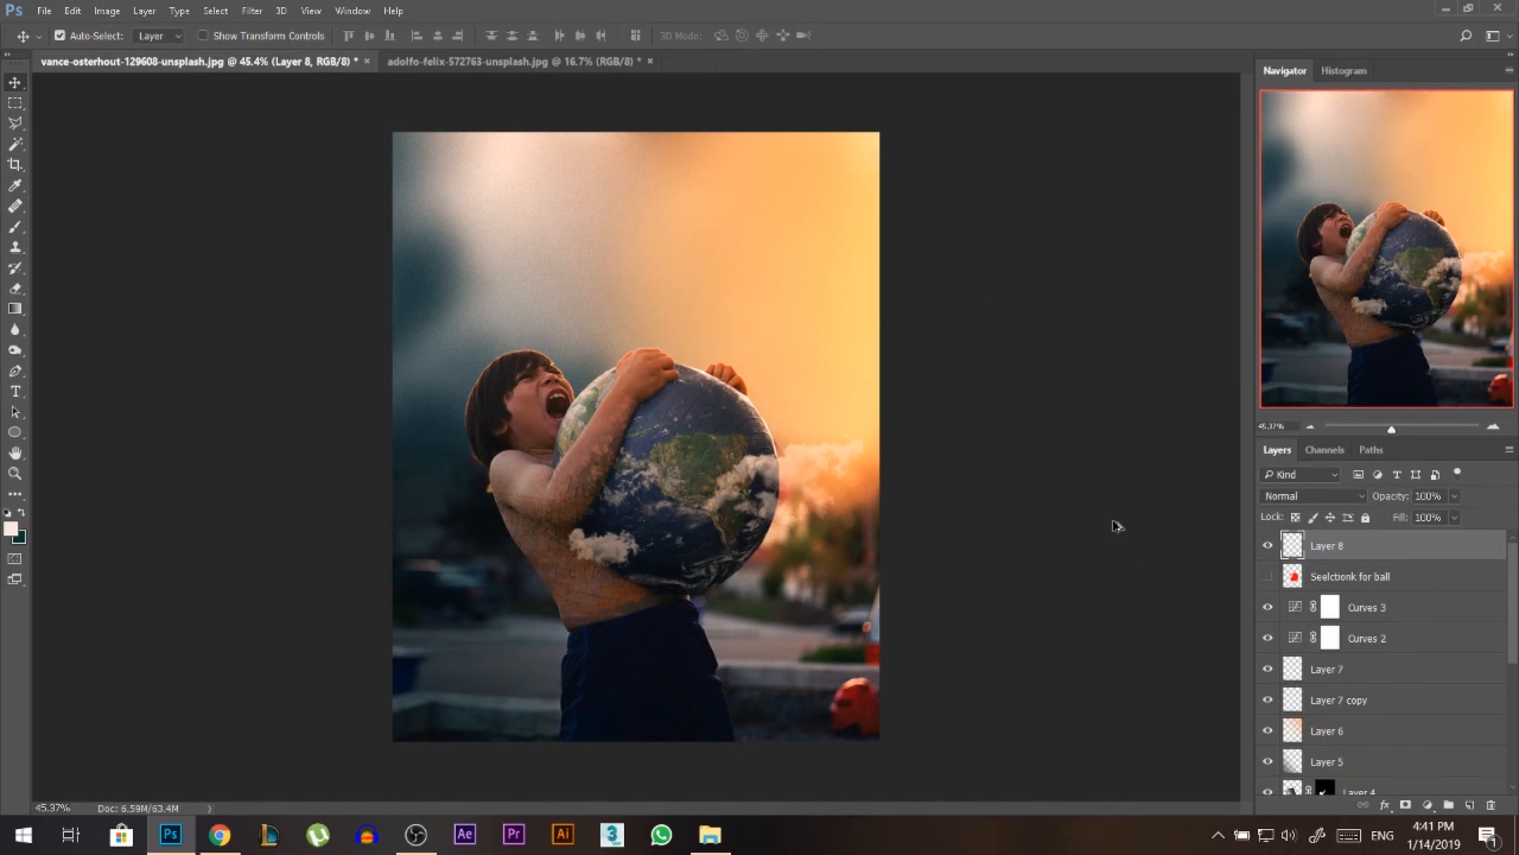
key("ctrl+shift+alt+e")
Open the merged layer in the Camera Raw Filter and draw a wide elliptical Radial Filter around the boy's upper body and the Earth.
left_click(252, 10)
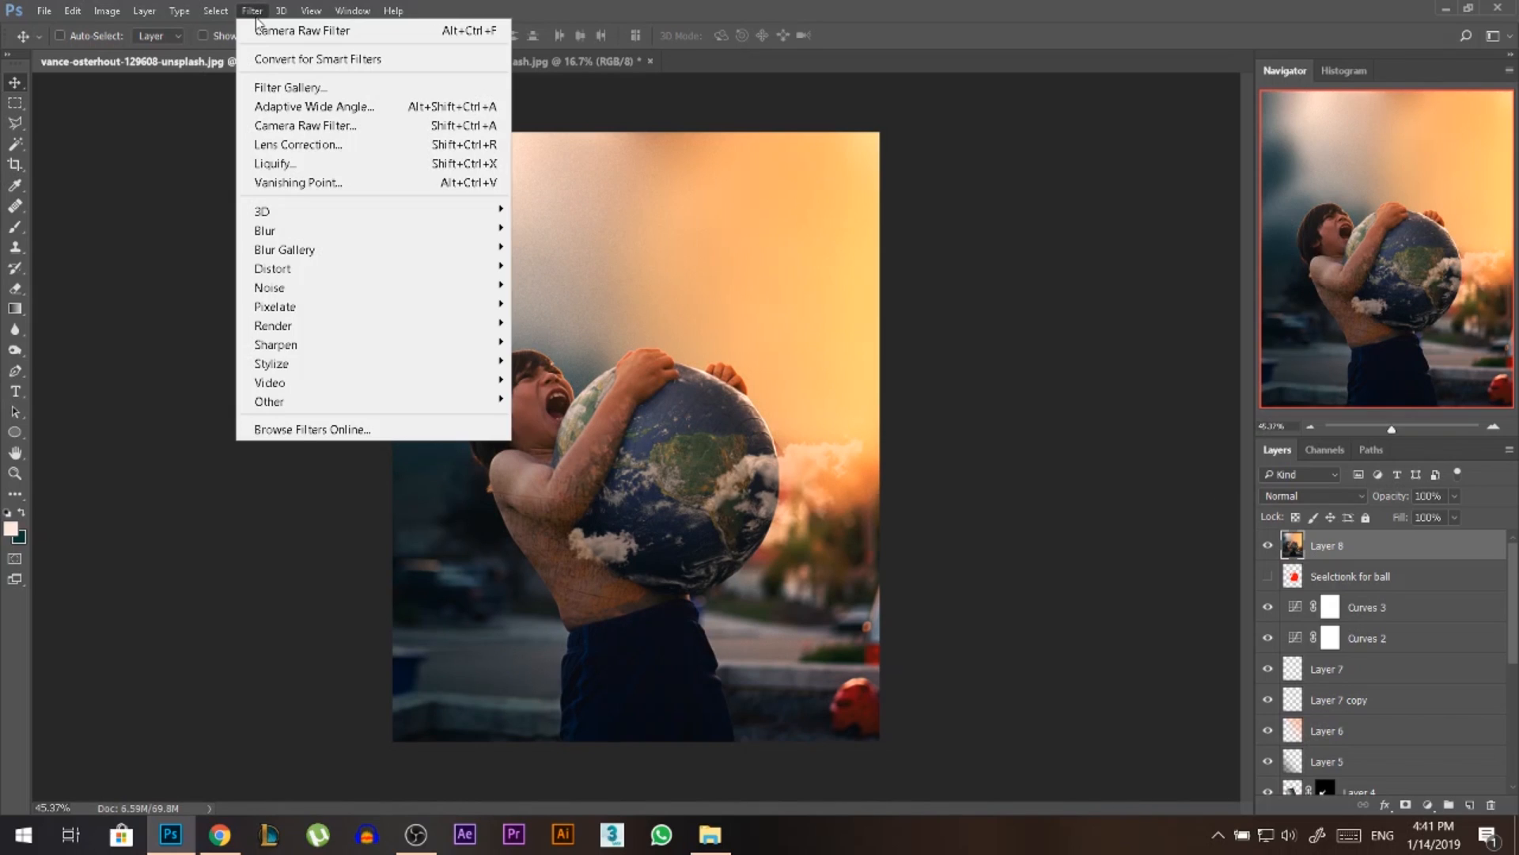
left_click(309, 123)
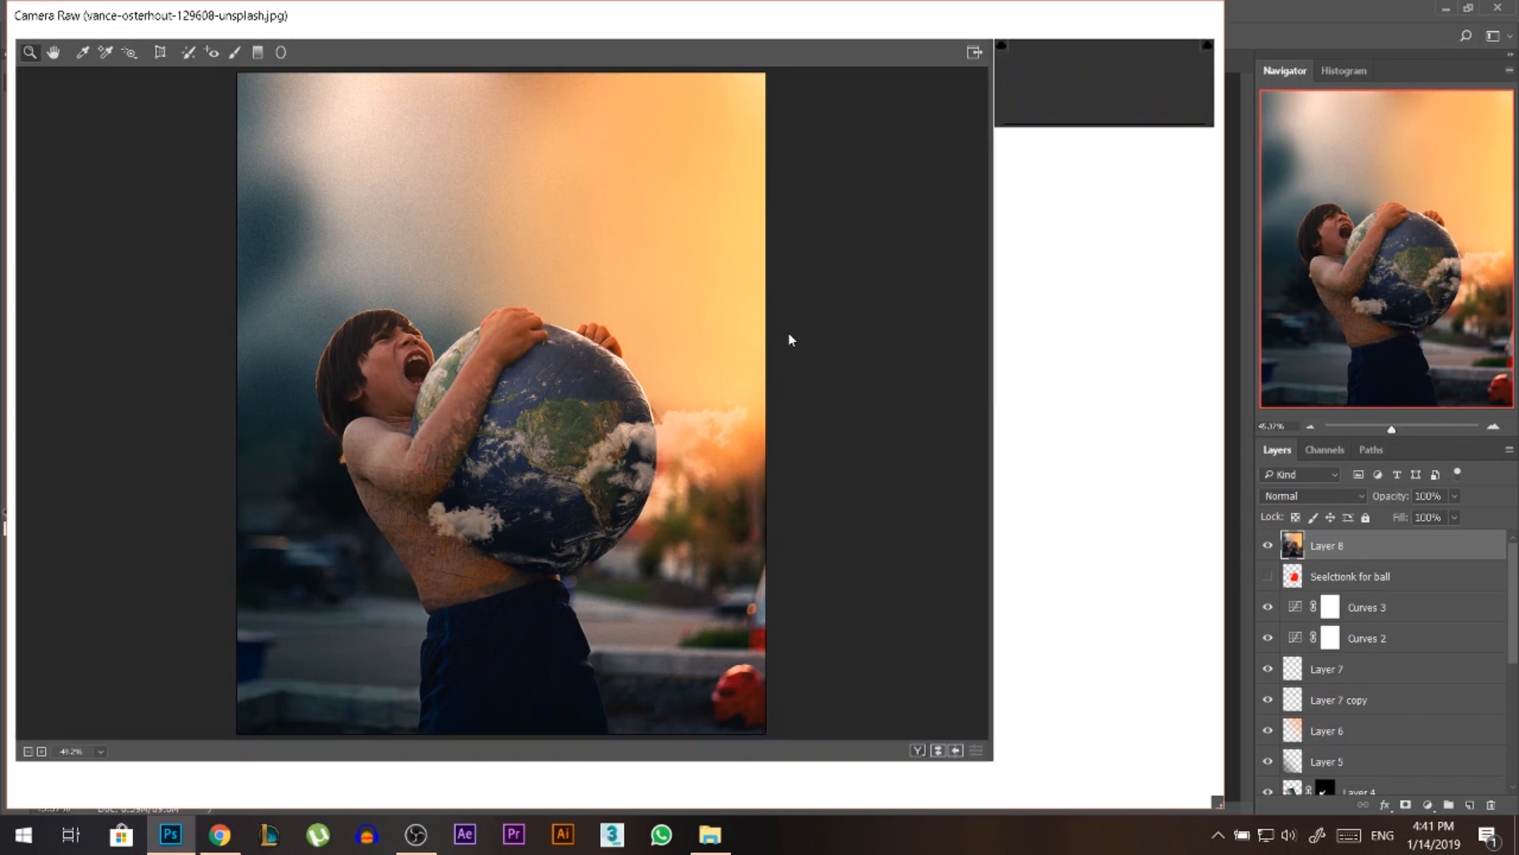
left_click(281, 52)
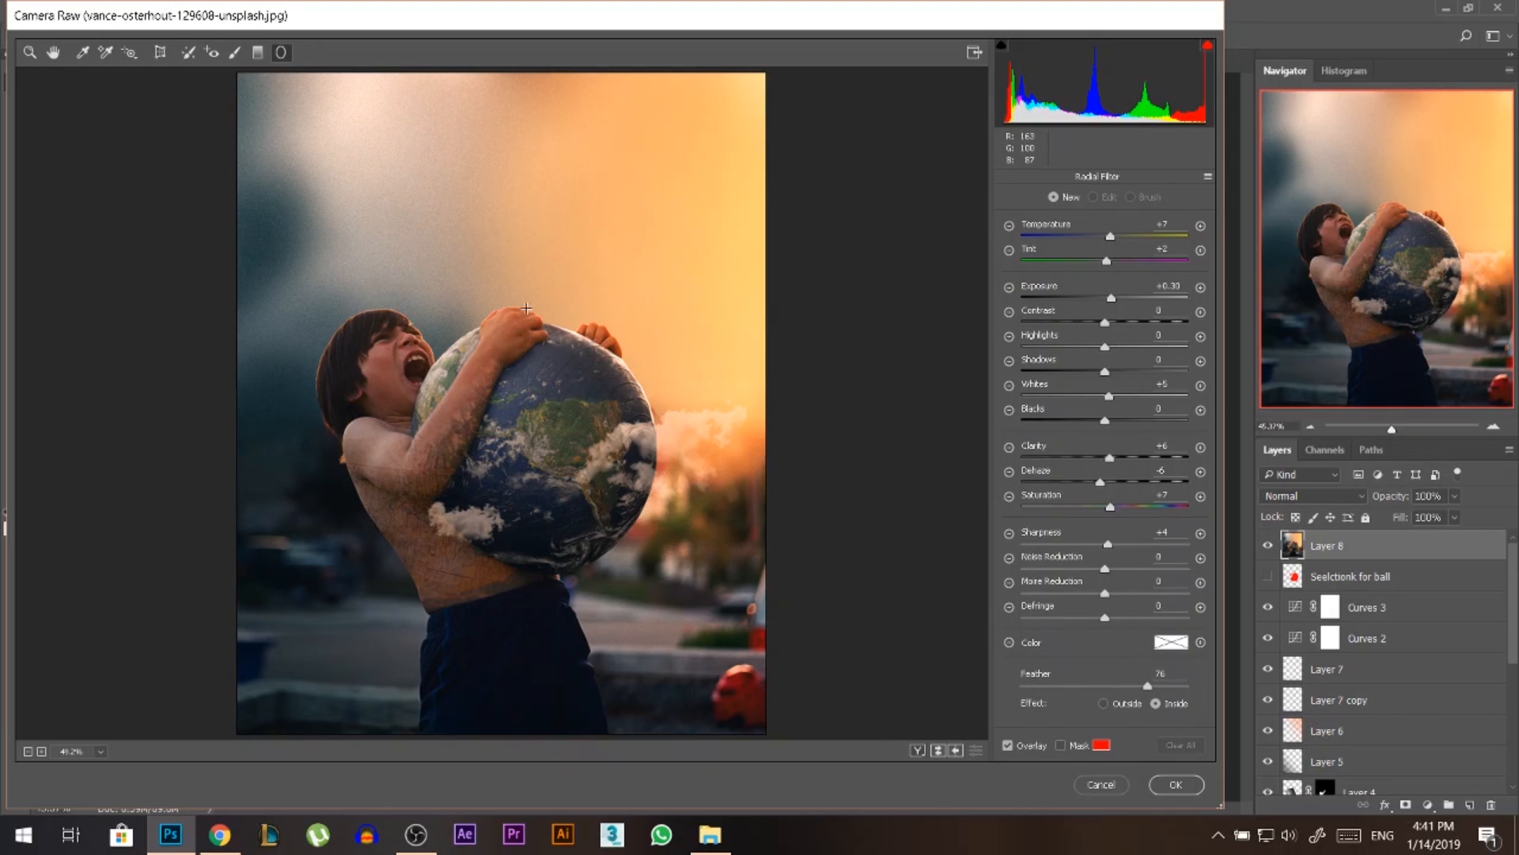
left_click_drag(458, 400, 711, 278)
left_click_drag(581, 400, 618, 398)
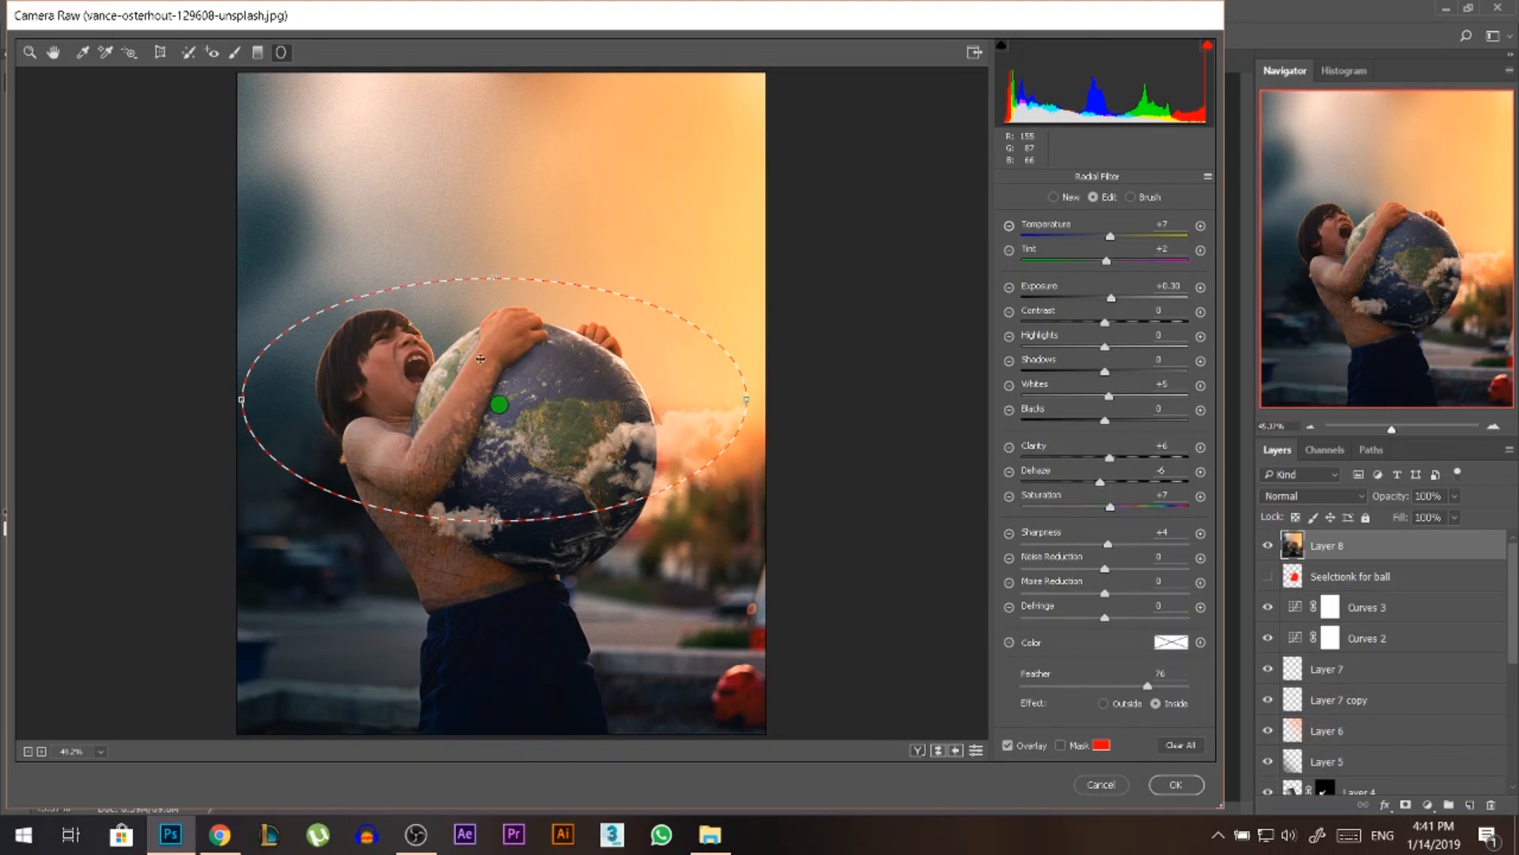
Set the Radial Filter's exposure to +0.75, temperature +3, clarity +9 and dehaze +10, and apply the filter.
left_click_drag(1111, 299, 1106, 308)
left_click_drag(1112, 236, 1110, 246)
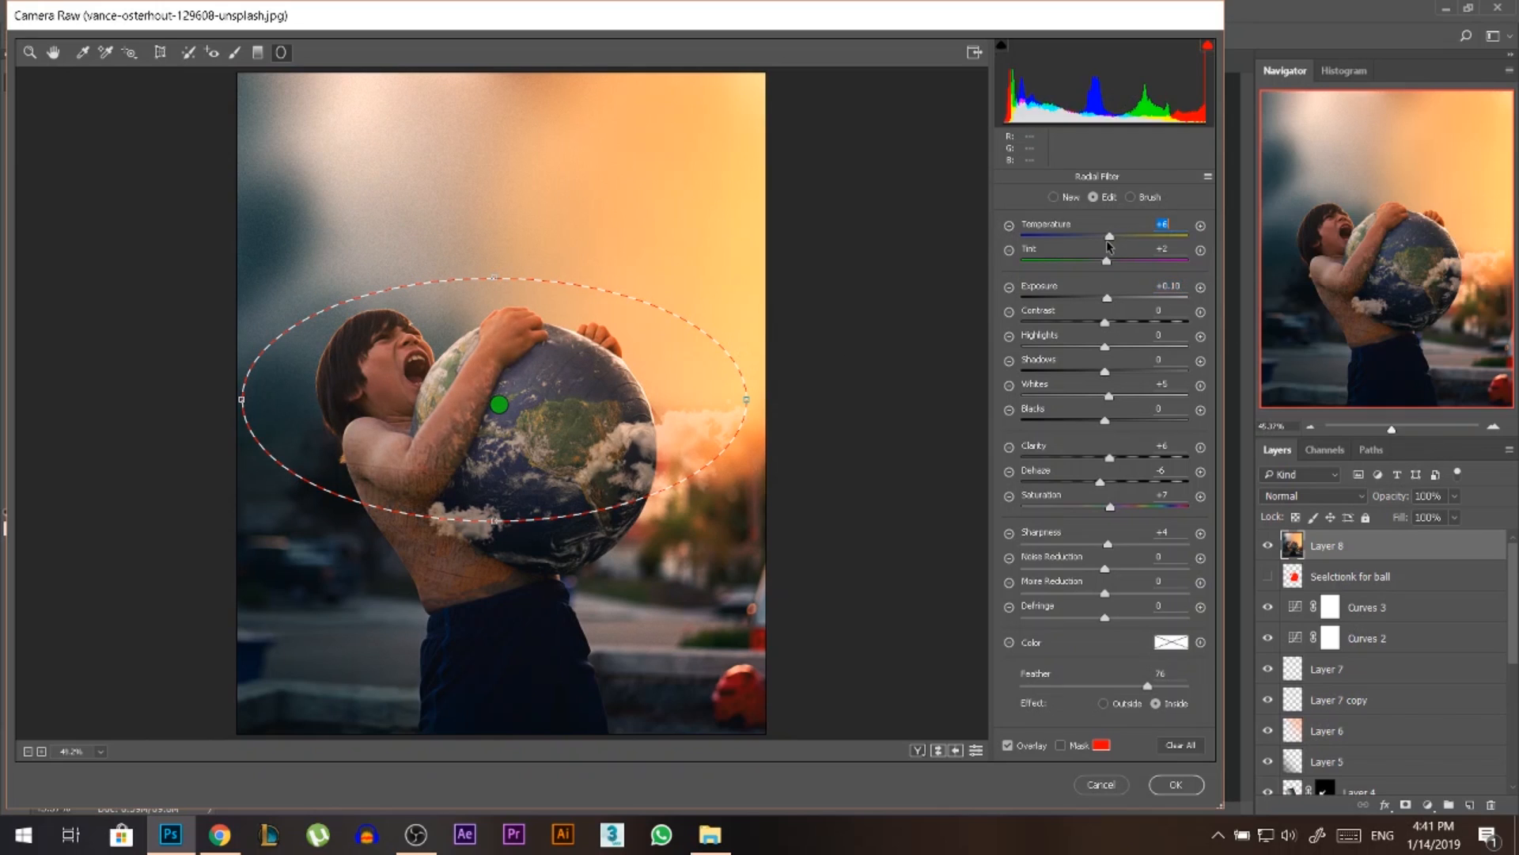
mouse_move(1100, 482)
left_mouse_down()
mouse_move(1113, 486)
mouse_move(1113, 456)
left_mouse_up()
left_click(1112, 299)
left_click_drag(1114, 300, 1124, 297)
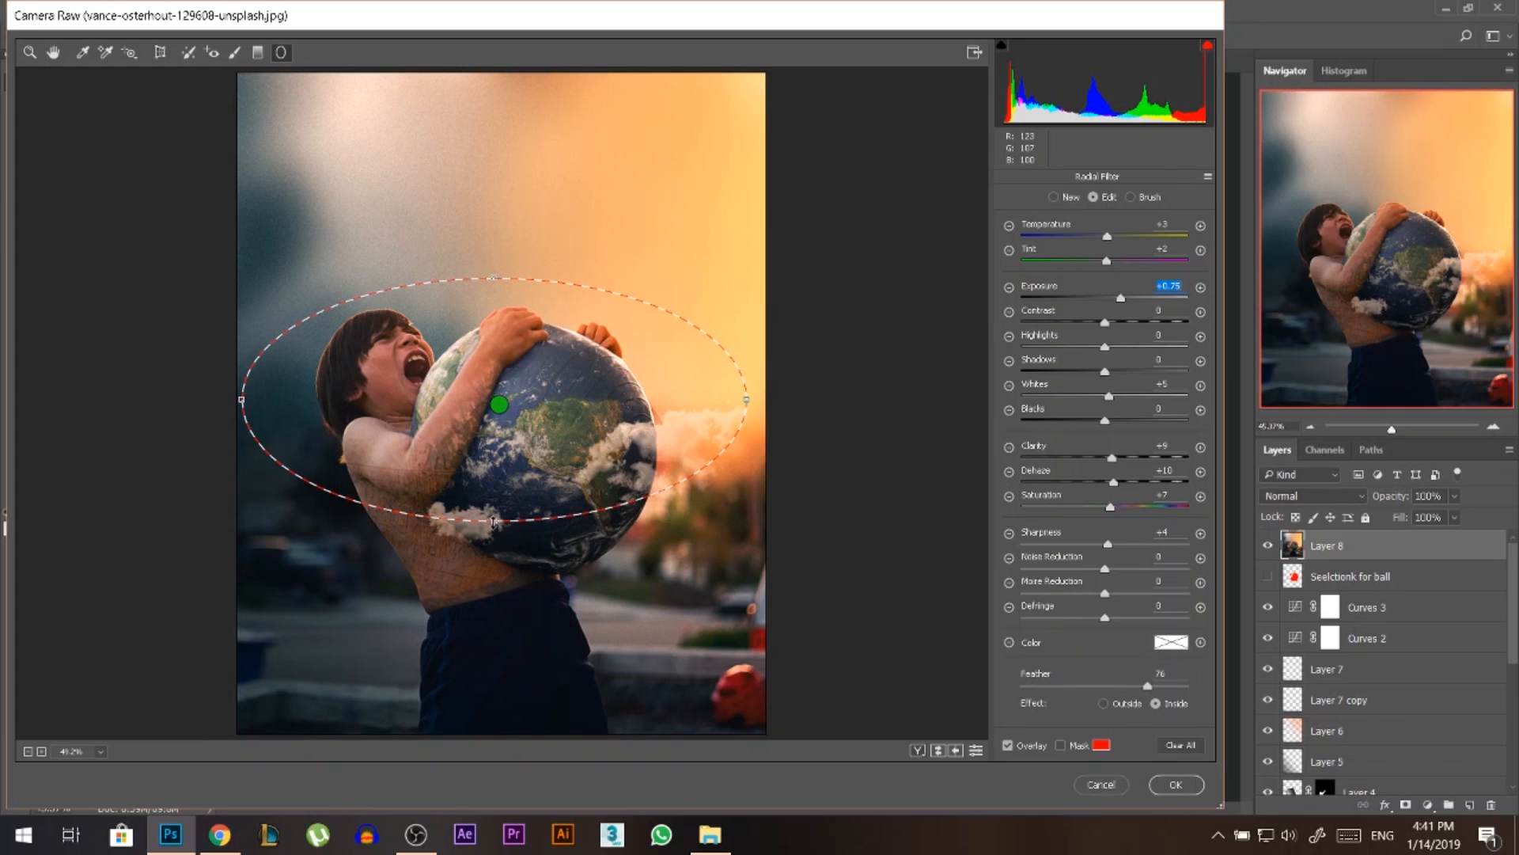
left_click(1177, 784)
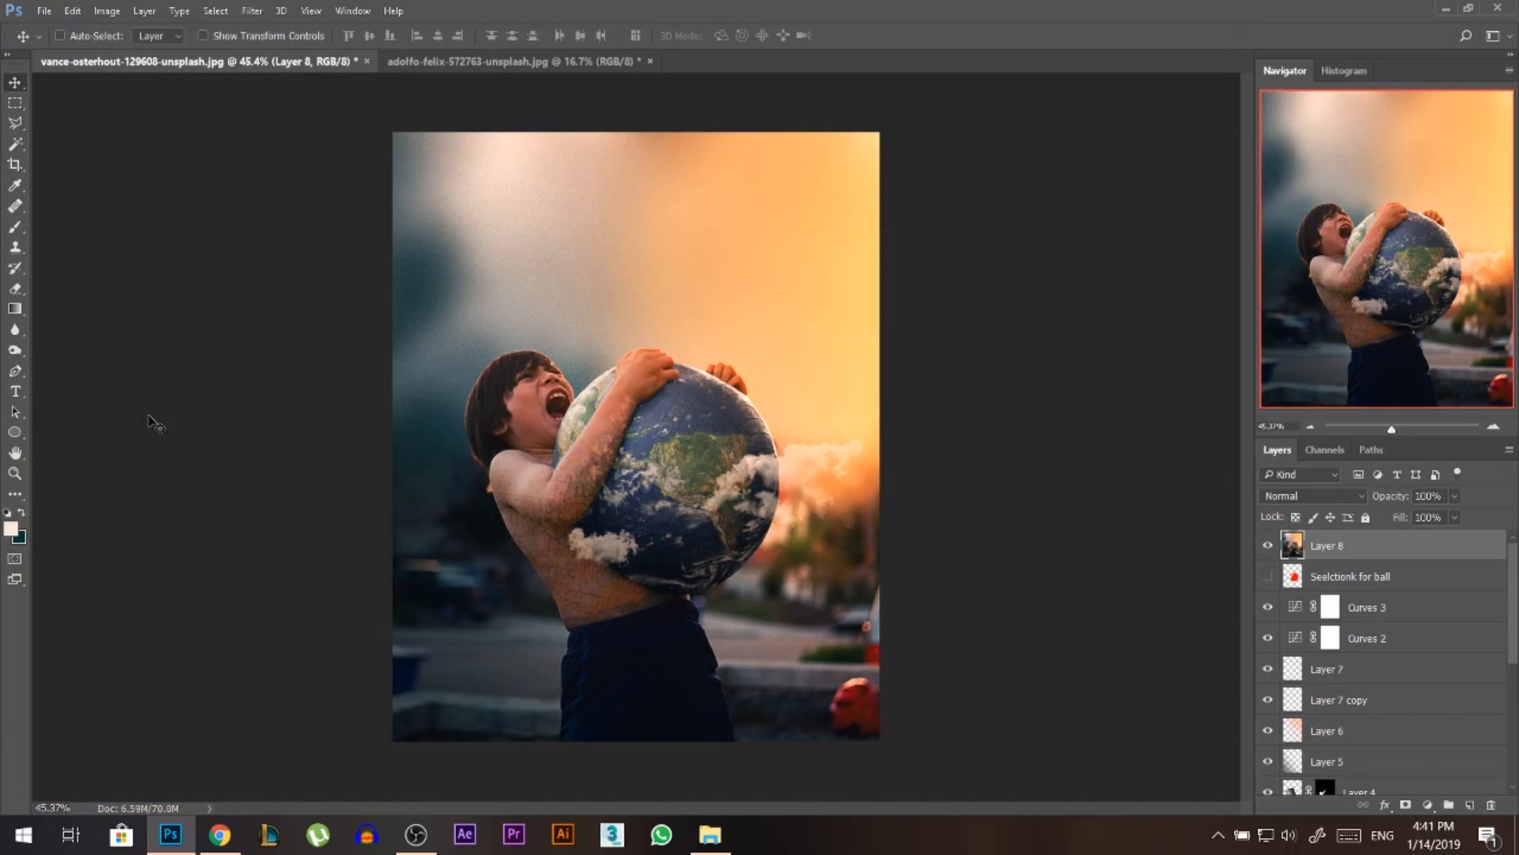
Reopen the Camera Raw Filter on Layer 8 and set post-crop vignetting to -18 and dehaze to +14.
left_click(254, 11)
left_click(304, 129)
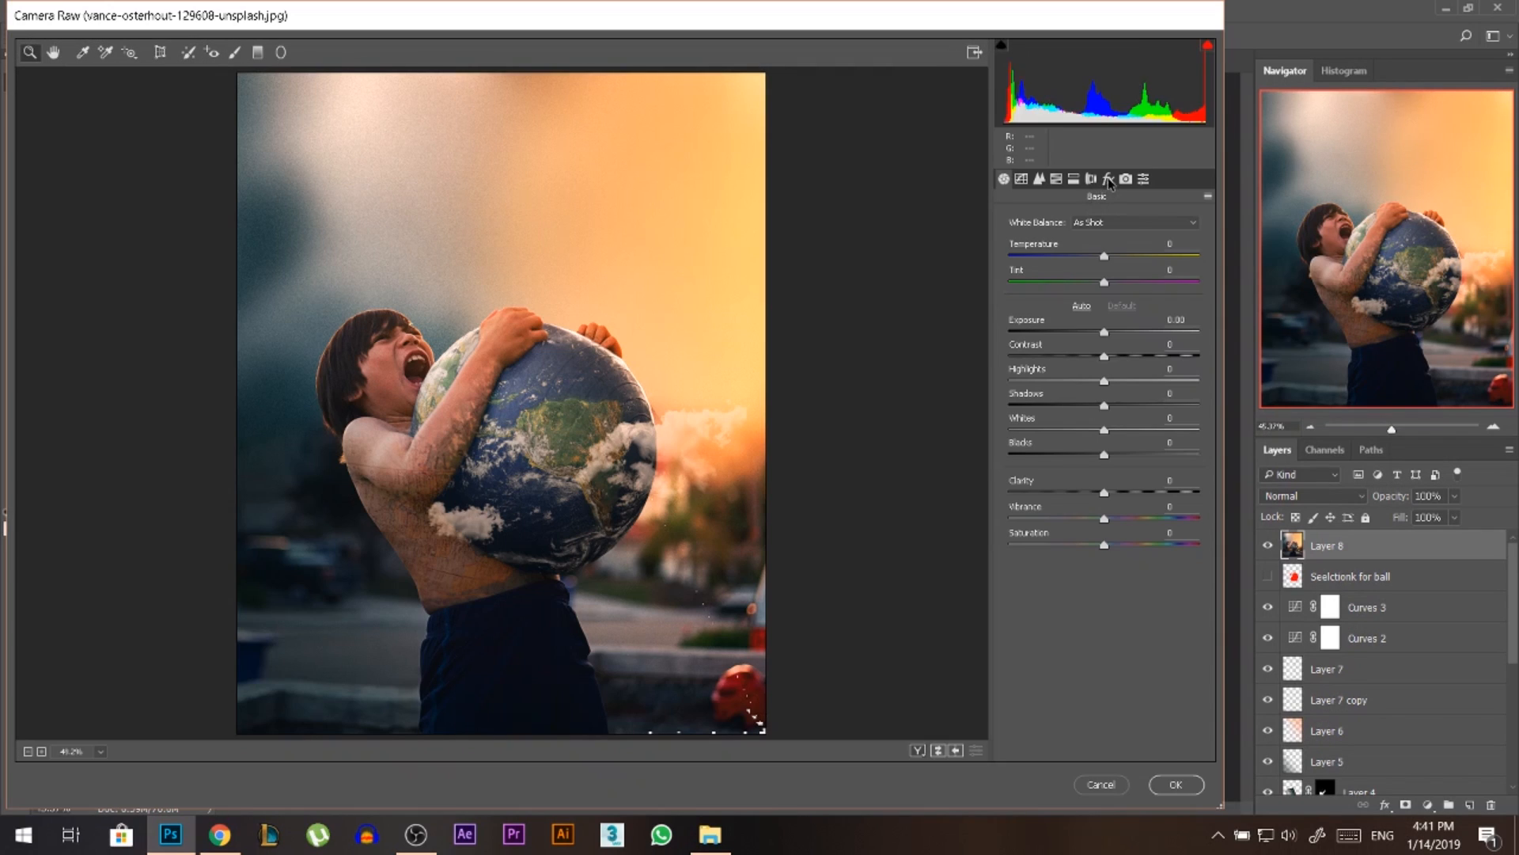
left_click(1109, 181)
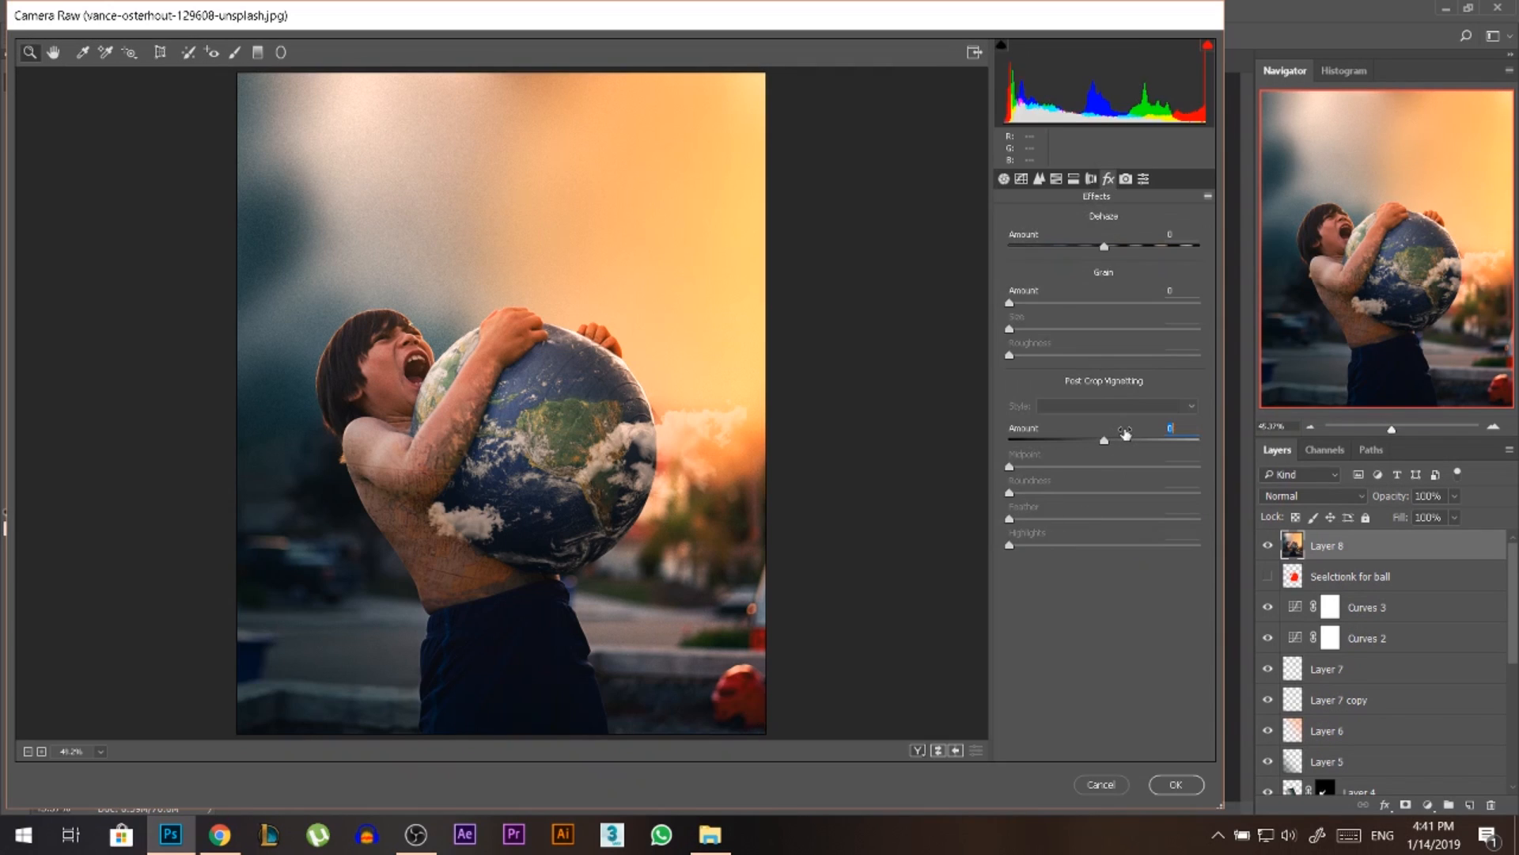
mouse_move(1104, 439)
left_mouse_down()
mouse_move(1089, 439)
mouse_move(1113, 436)
left_mouse_up()
left_click_drag(1112, 244, 1117, 242)
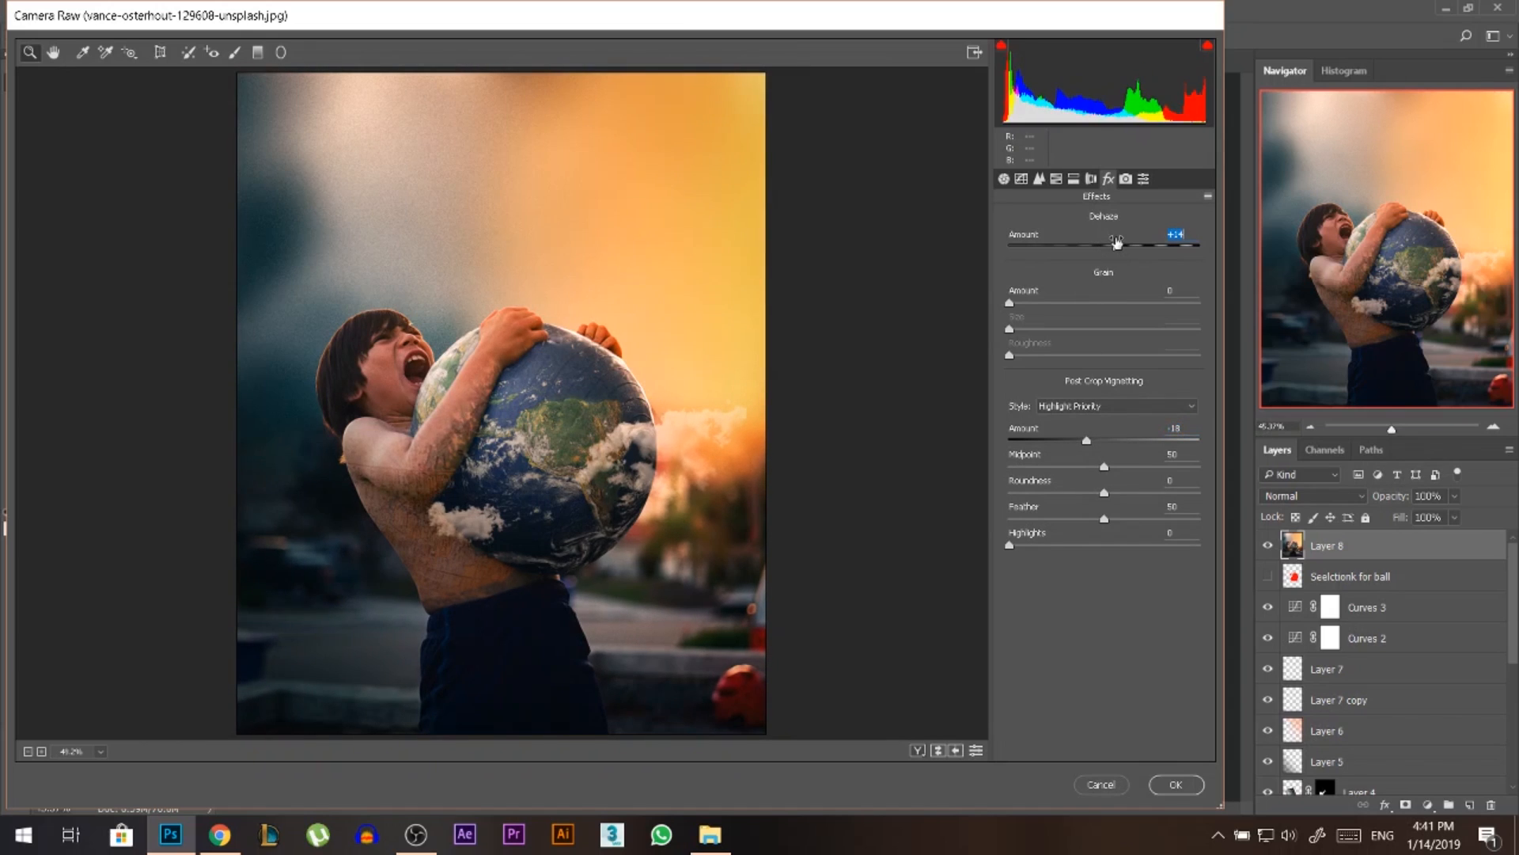
Raise the image's basic clarity to +6.
left_click(1004, 179)
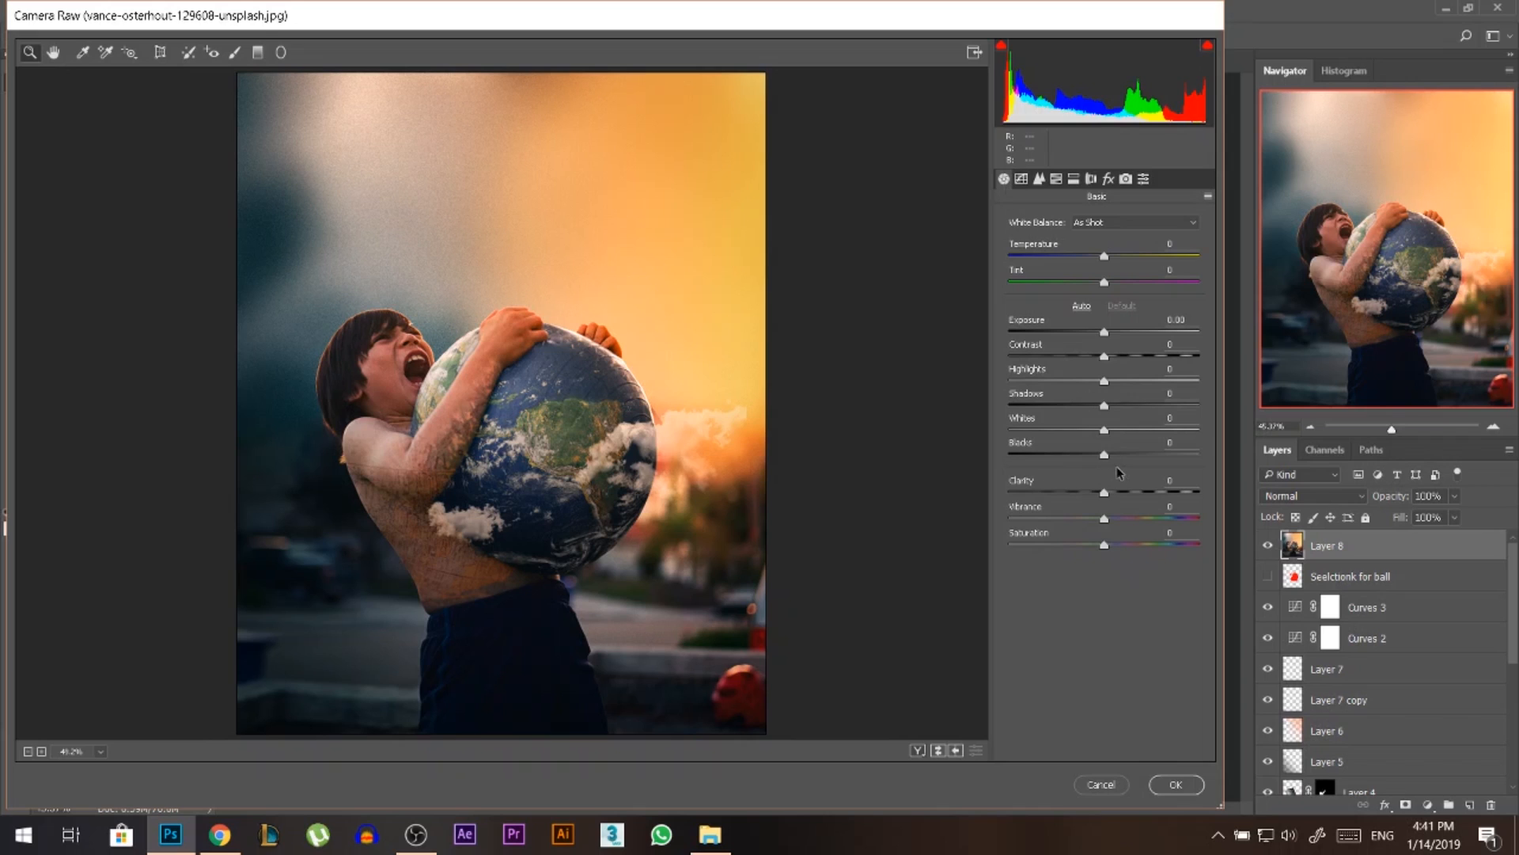
left_click_drag(1104, 491, 1137, 472)
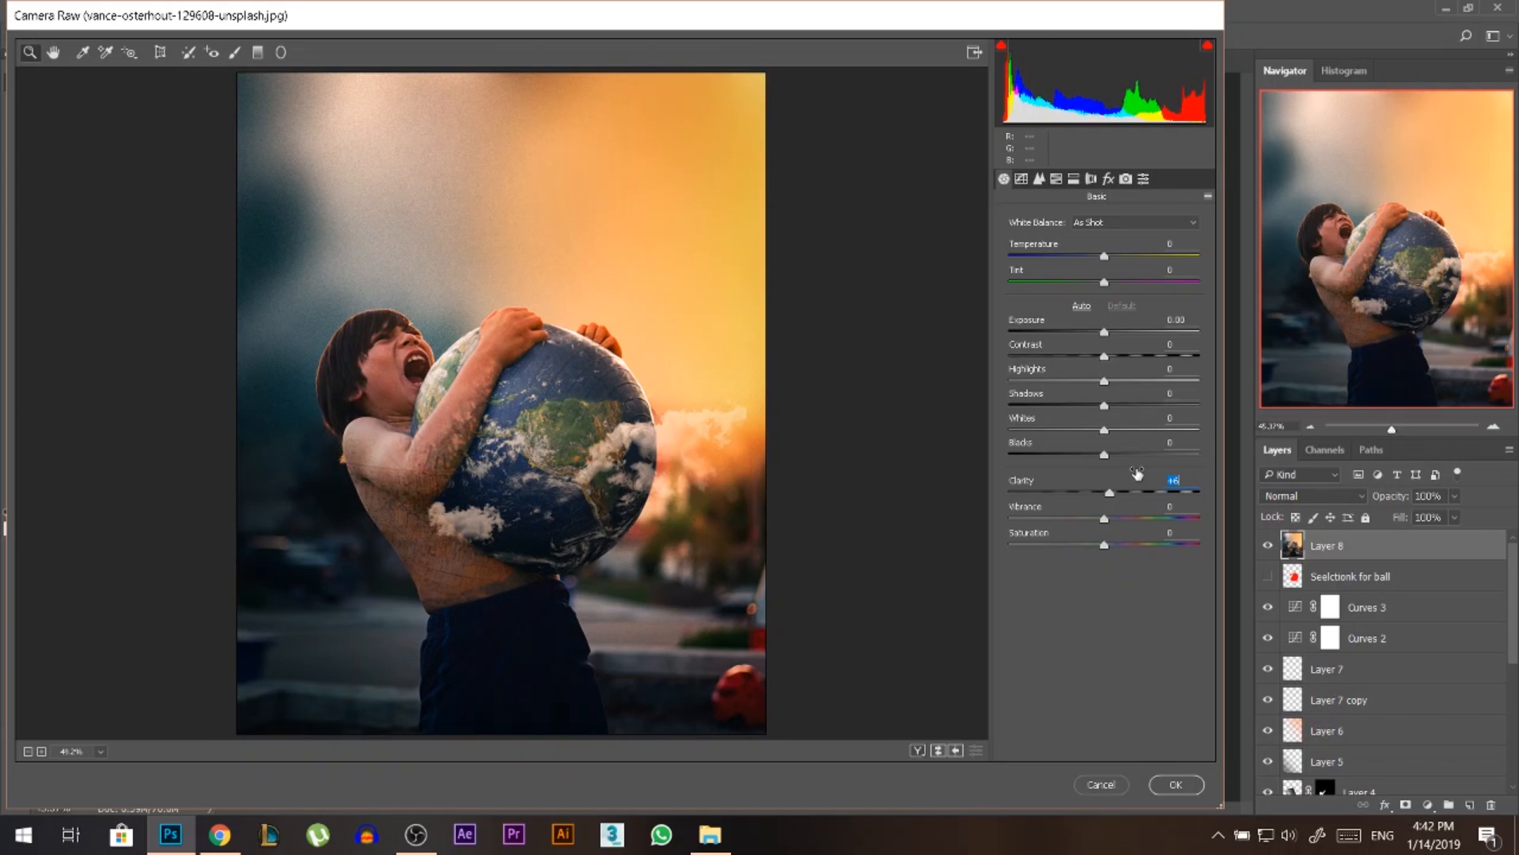